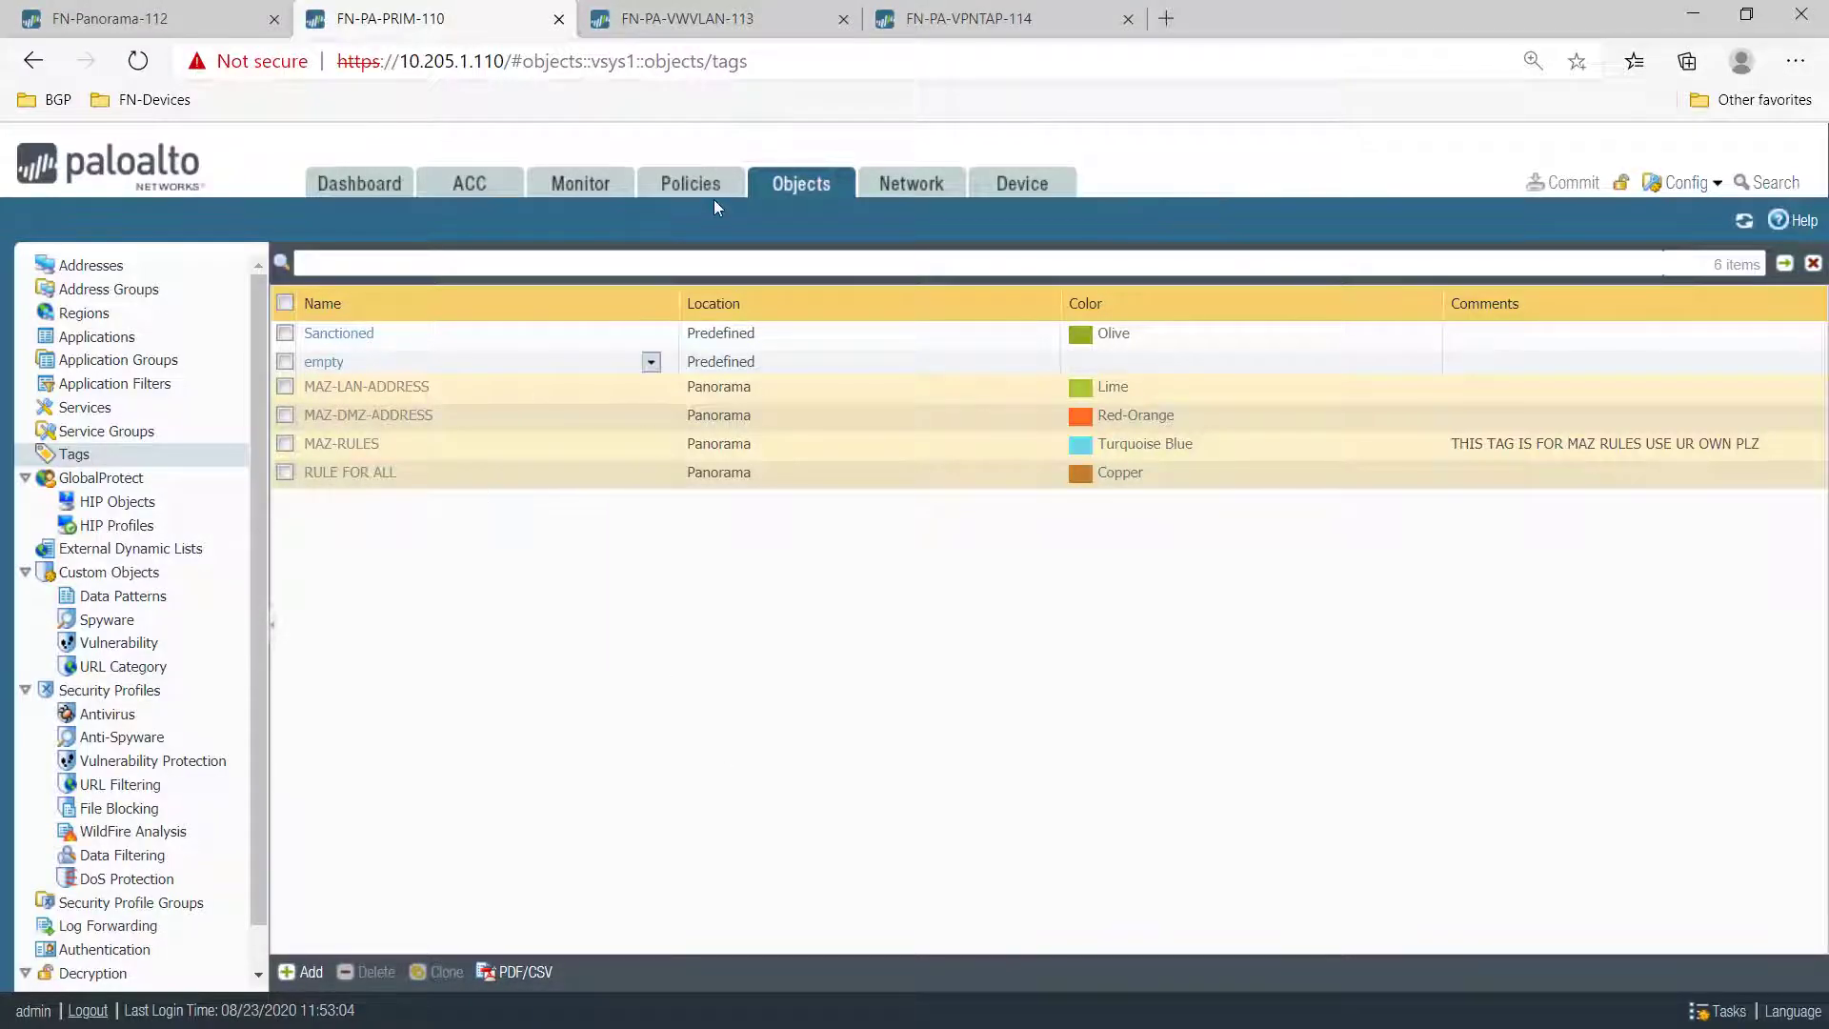
# - Go from the Application Filters list to the full Applications catalogue
pyautogui.click(200, 387)
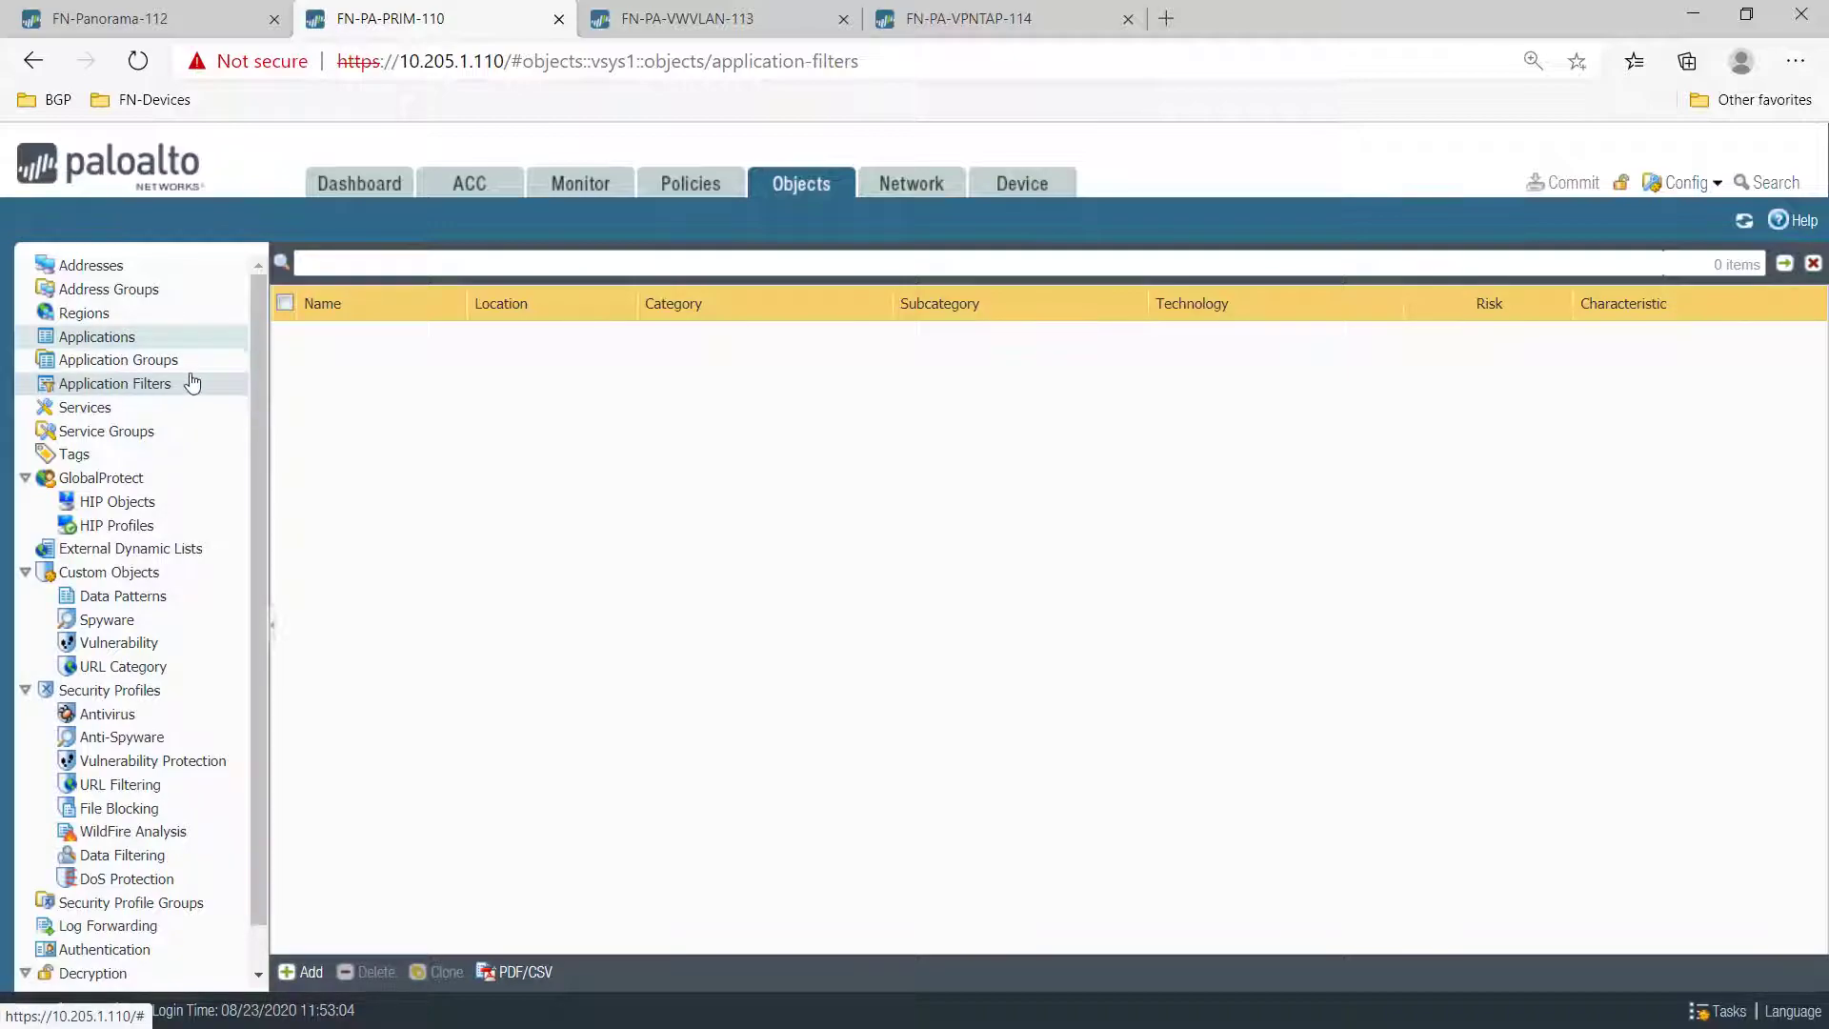
pyautogui.click(124, 340)
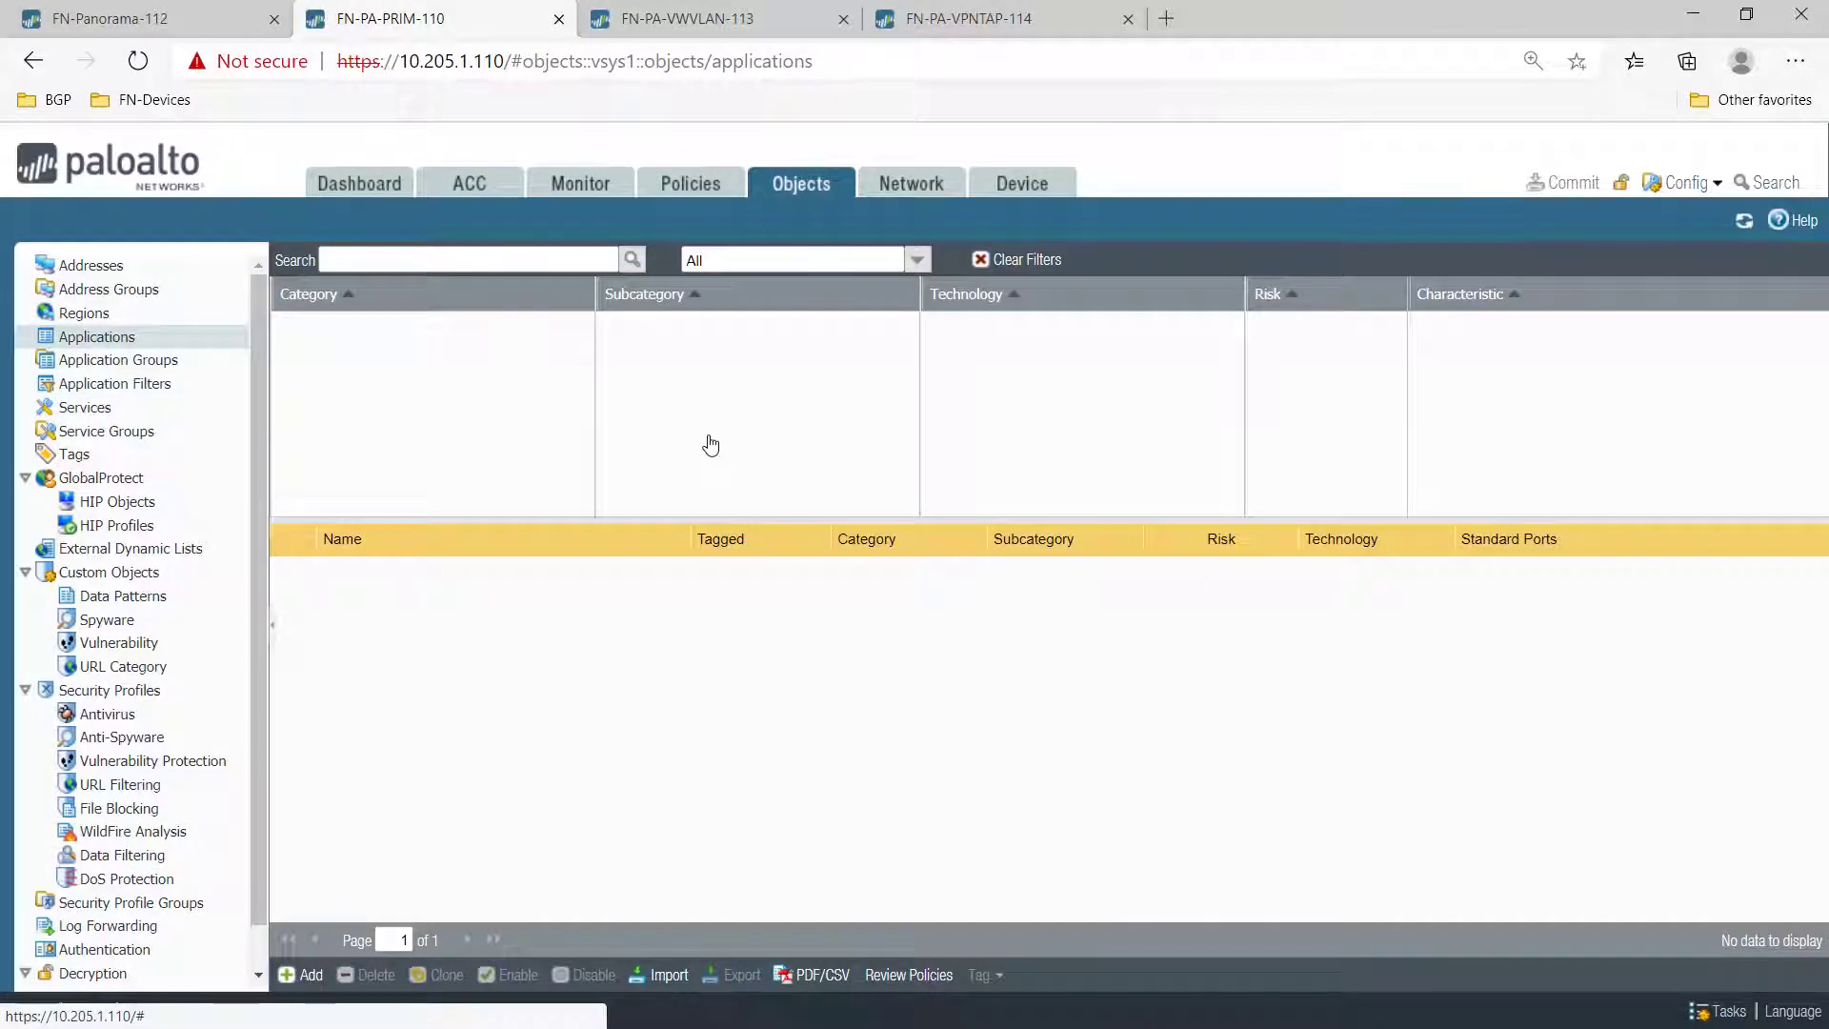
# - Filter the application catalogue to risk 5, then to risk 4 only
pyautogui.click(743, 19)
pyautogui.click(429, 19)
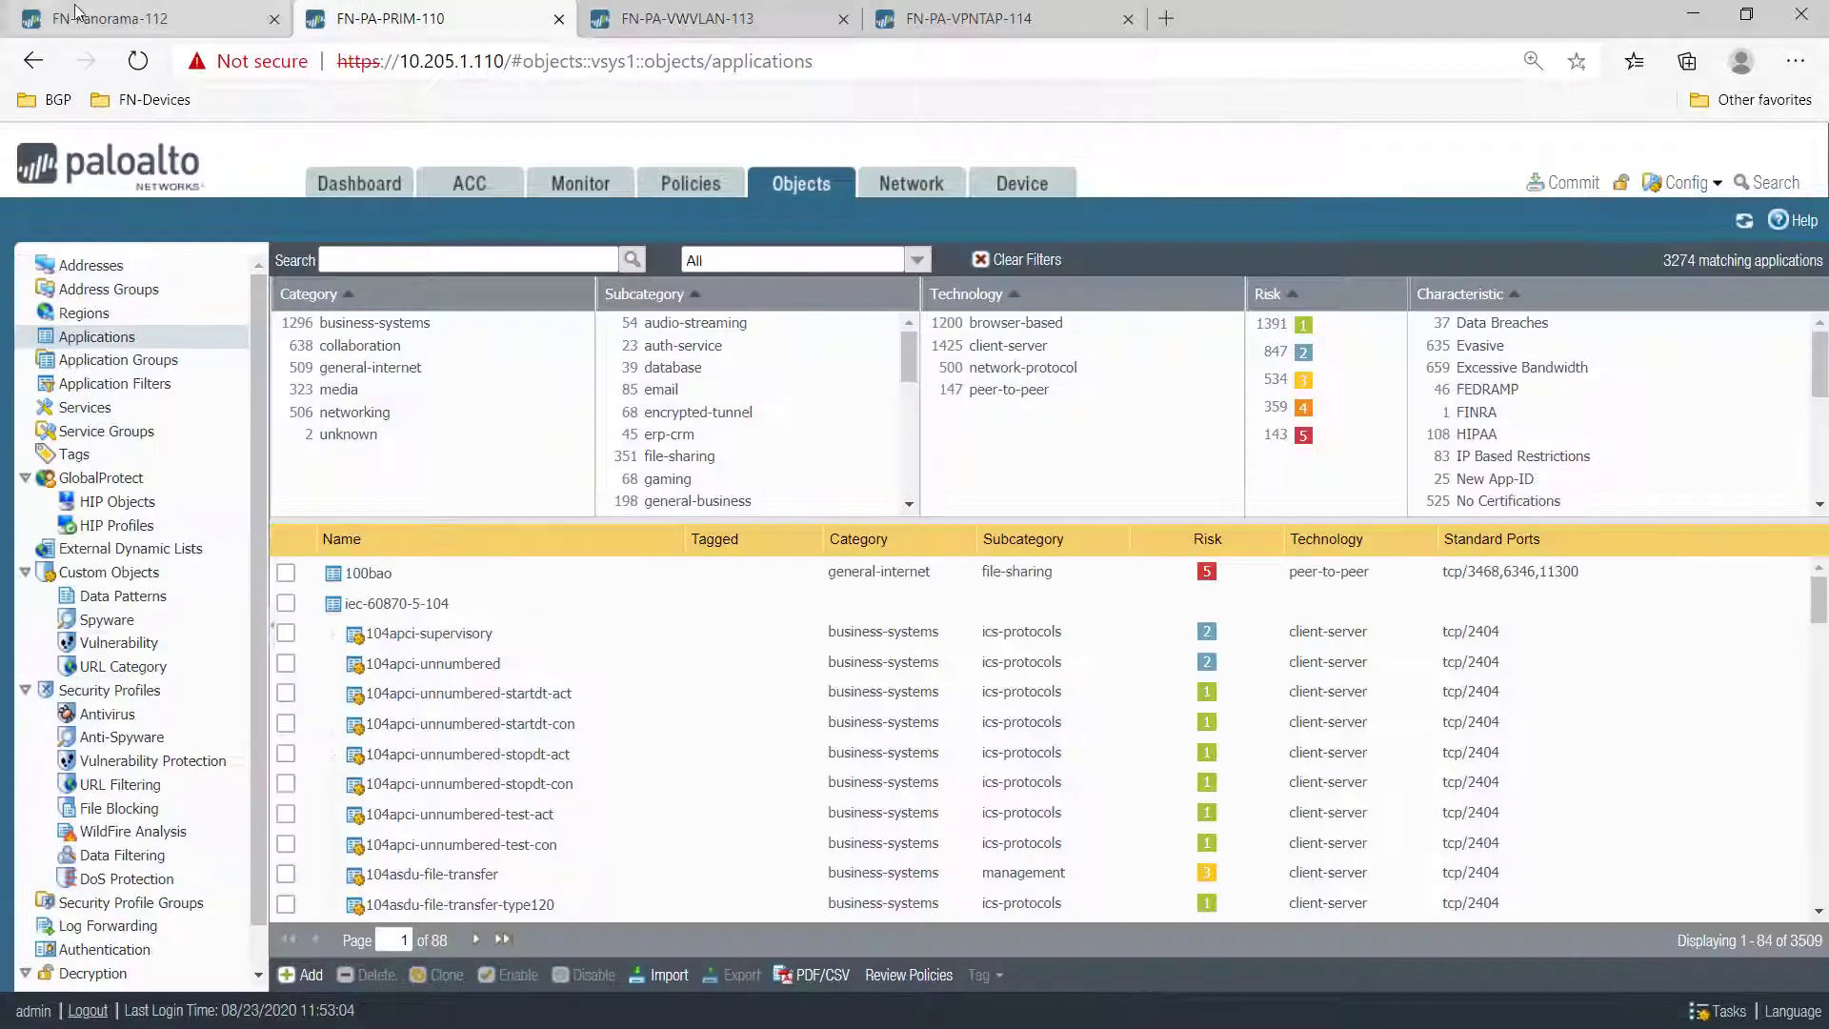
pyautogui.click(76, 11)
pyautogui.click(400, 19)
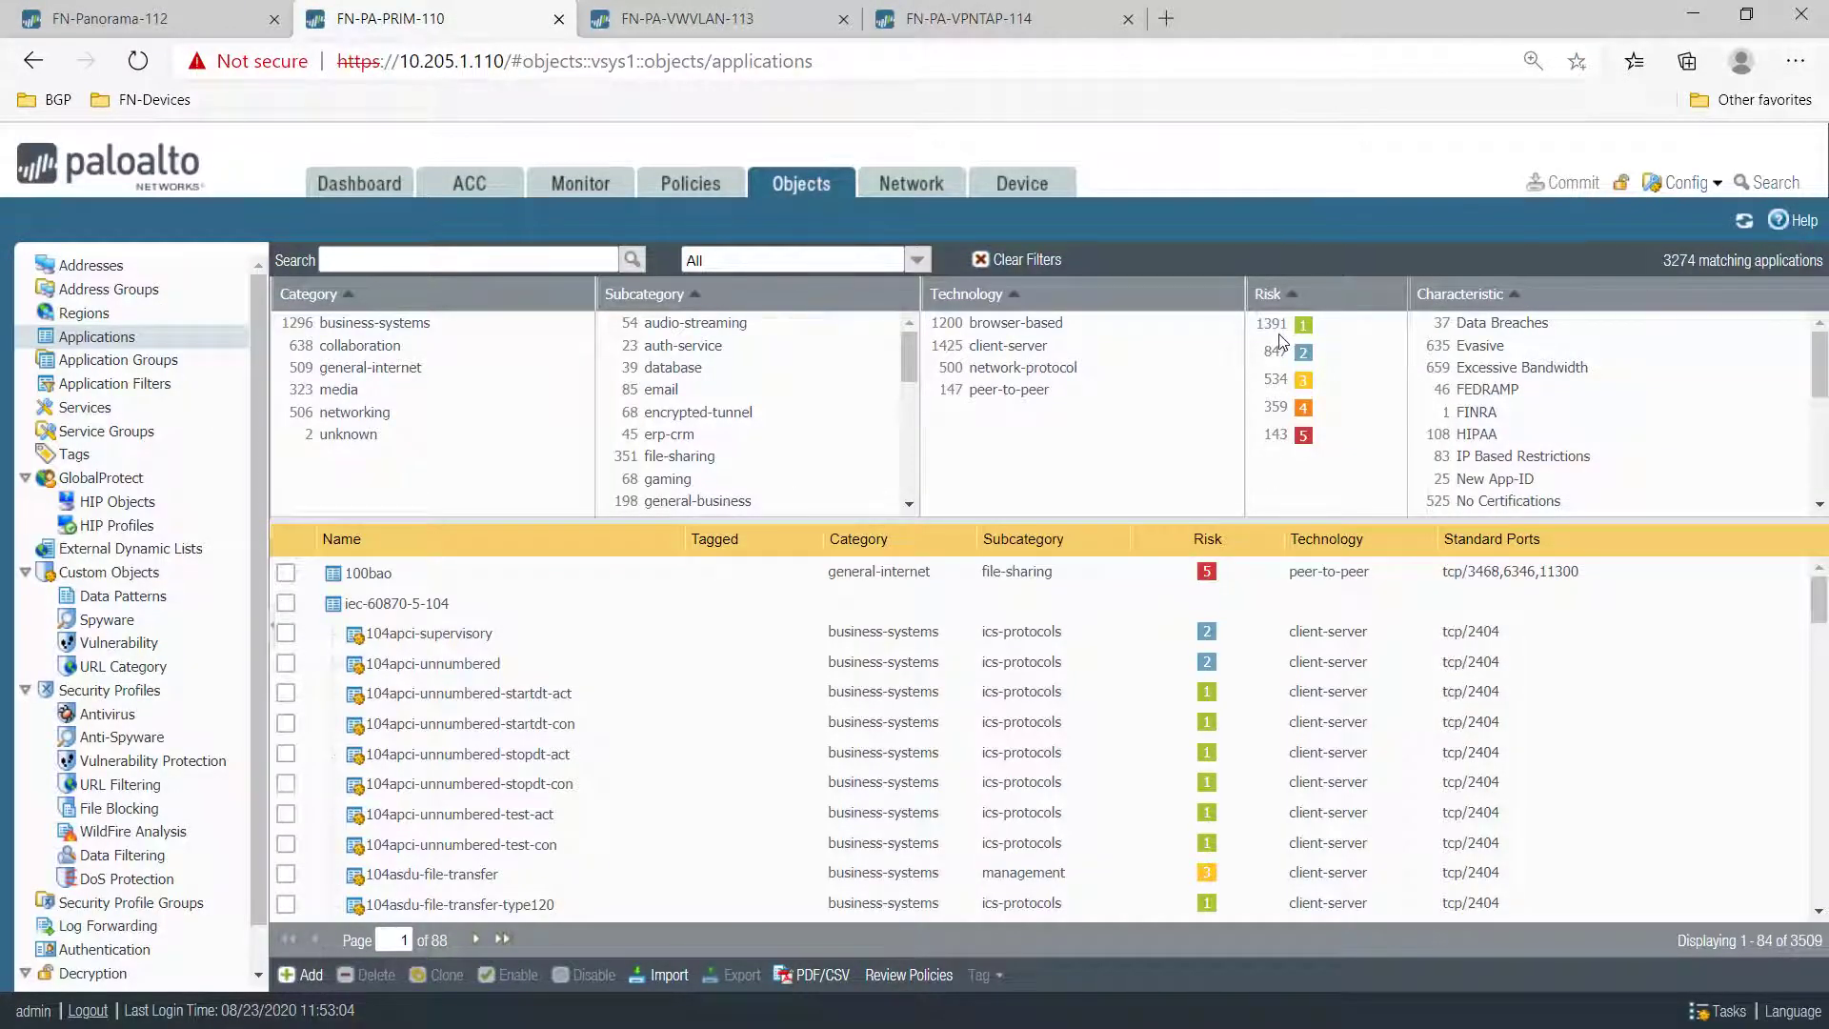
pyautogui.click(1302, 437)
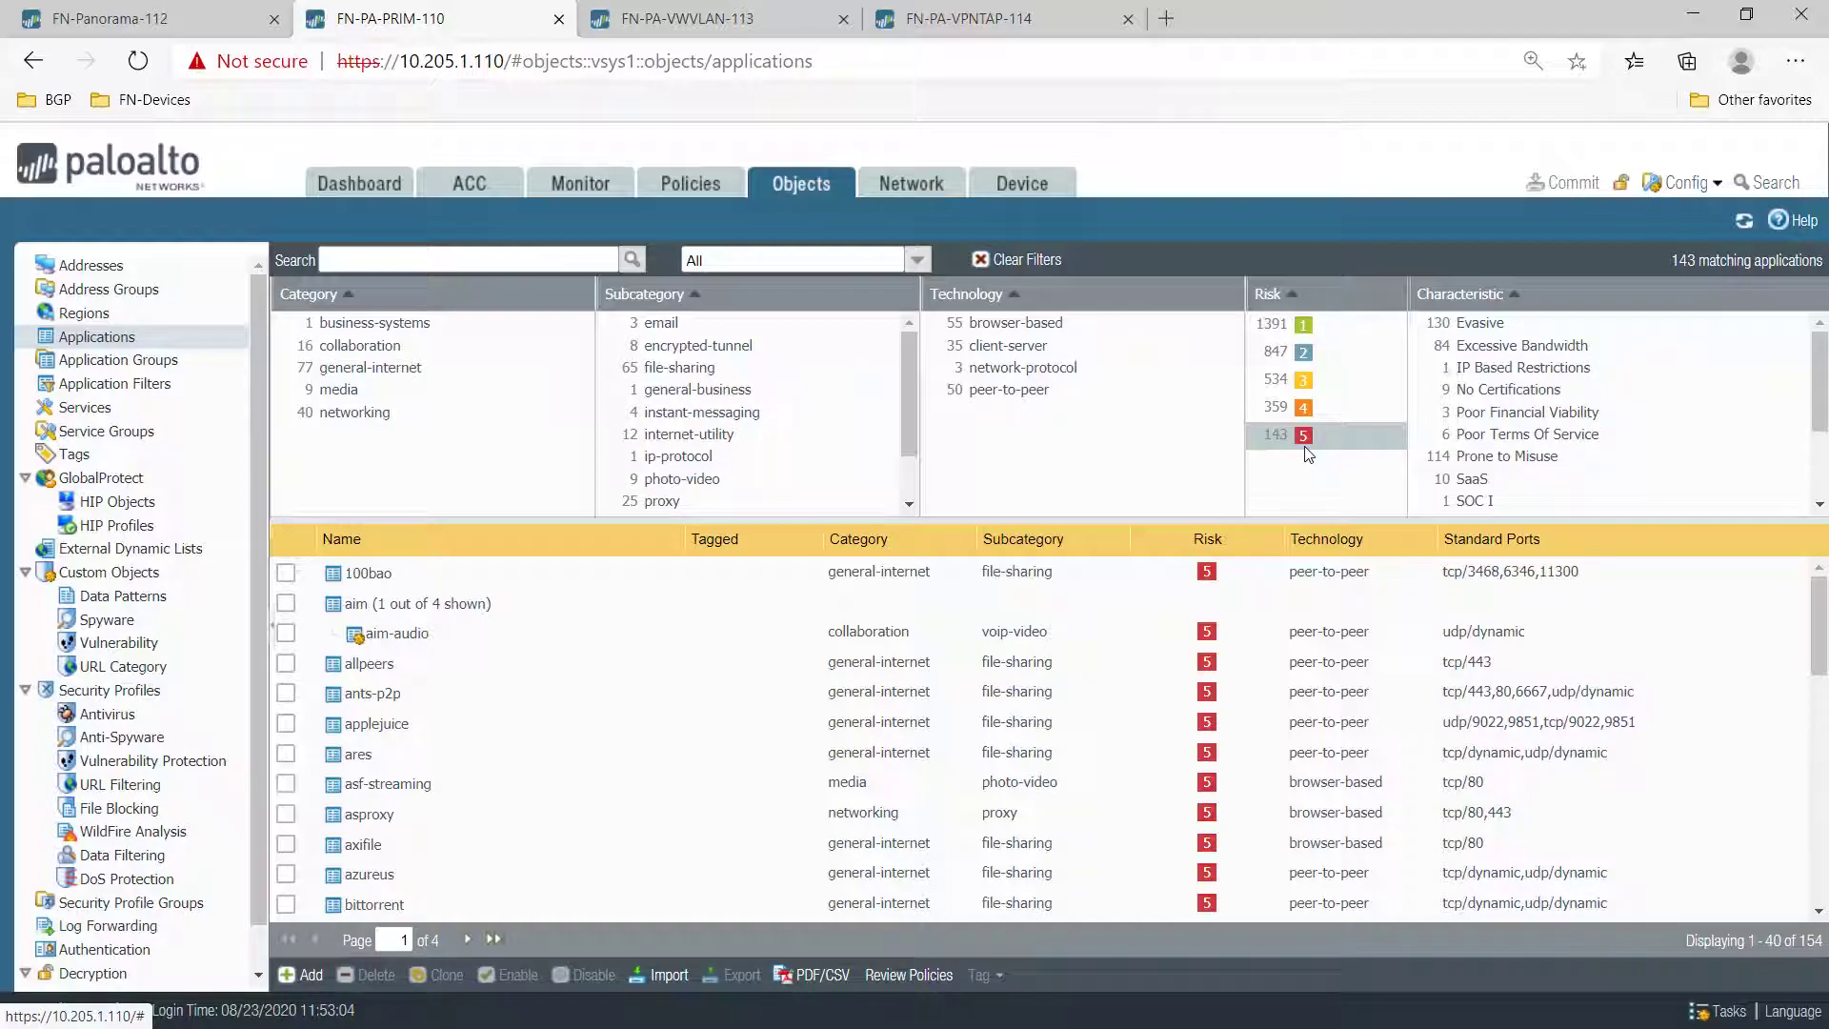
pyautogui.click(1300, 410)
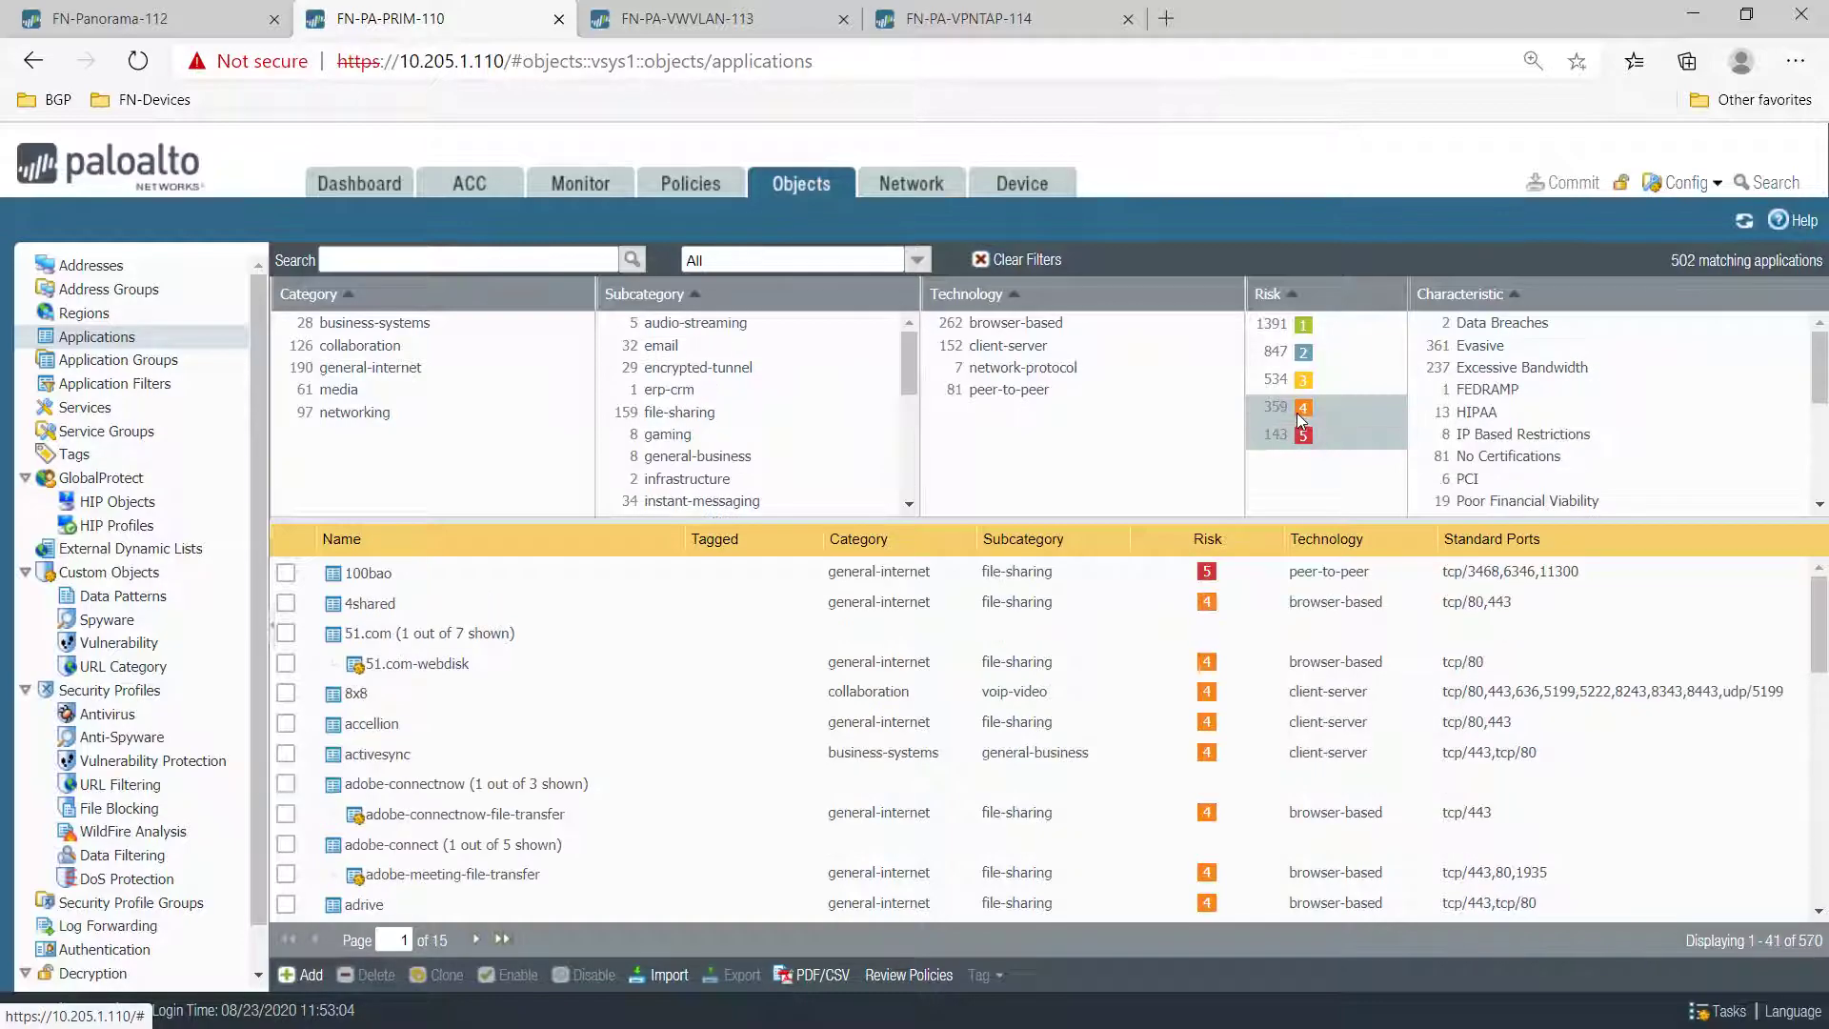
pyautogui.click(1298, 437)
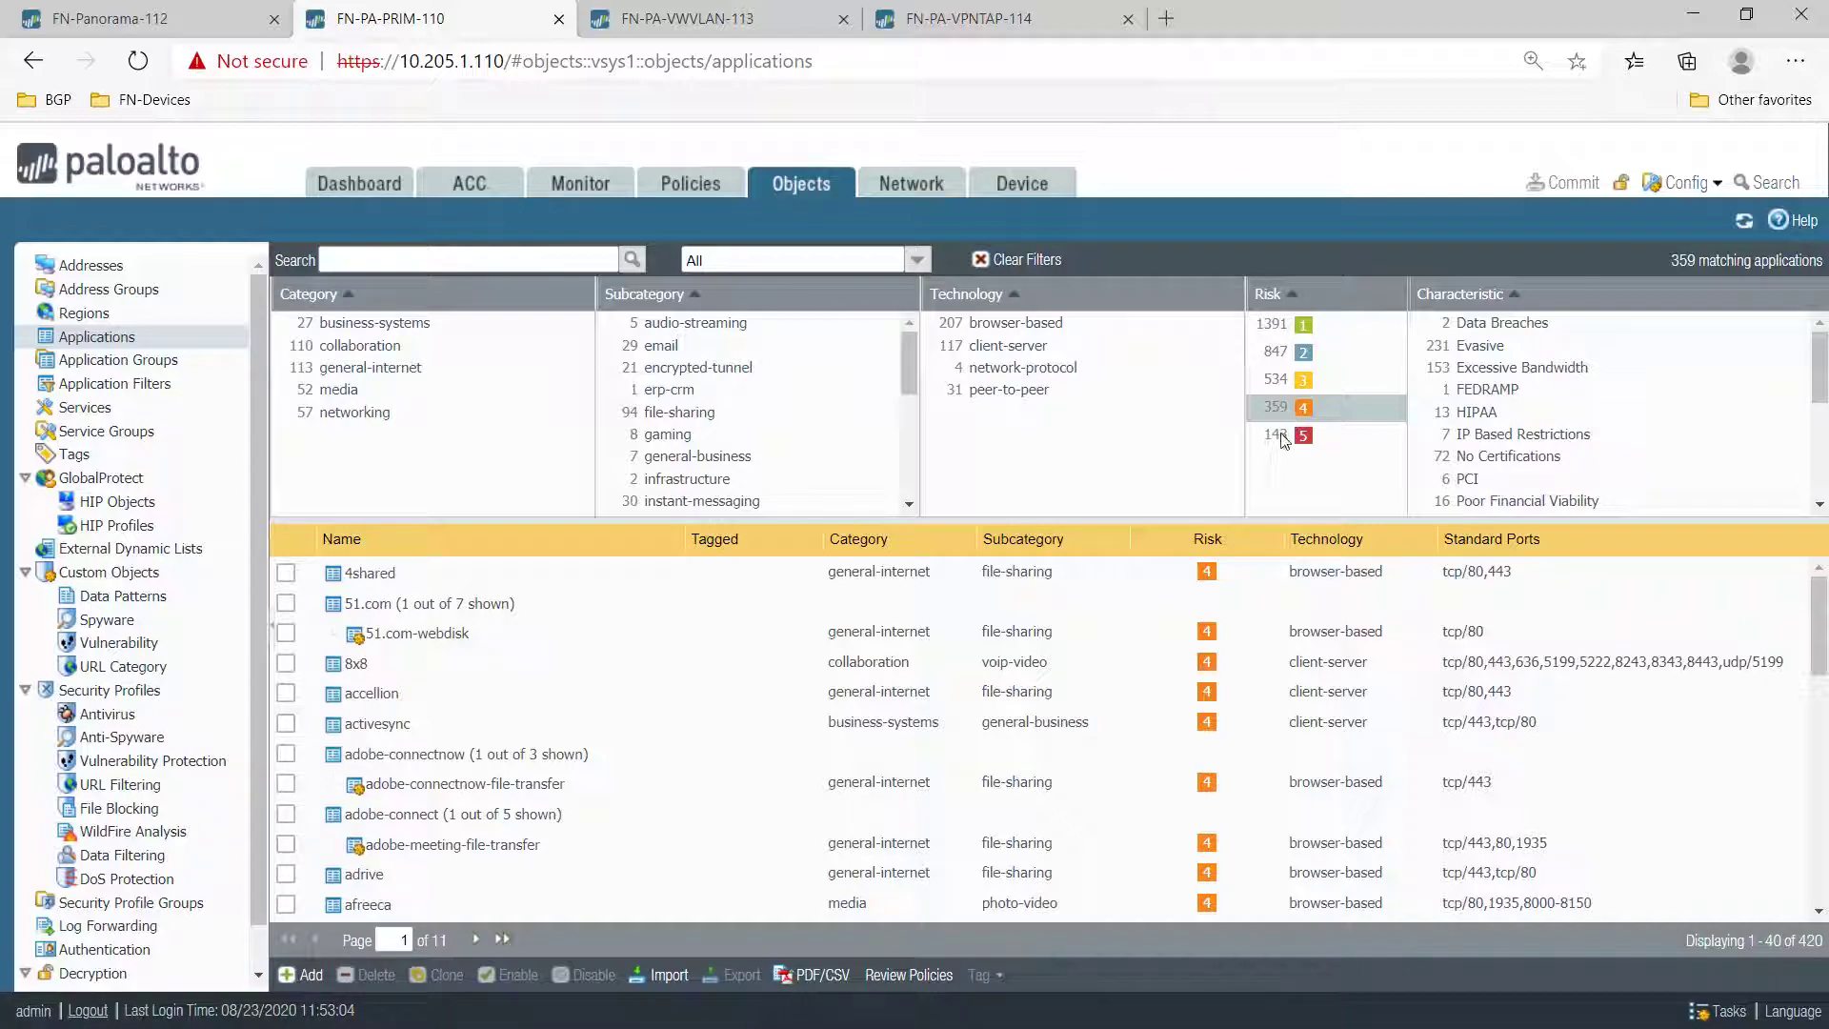
# - Compare risk-4 and risk-5 application lists, ending on risk 4, and show Security rules
pyautogui.click(1291, 436)
pyautogui.click(1278, 416)
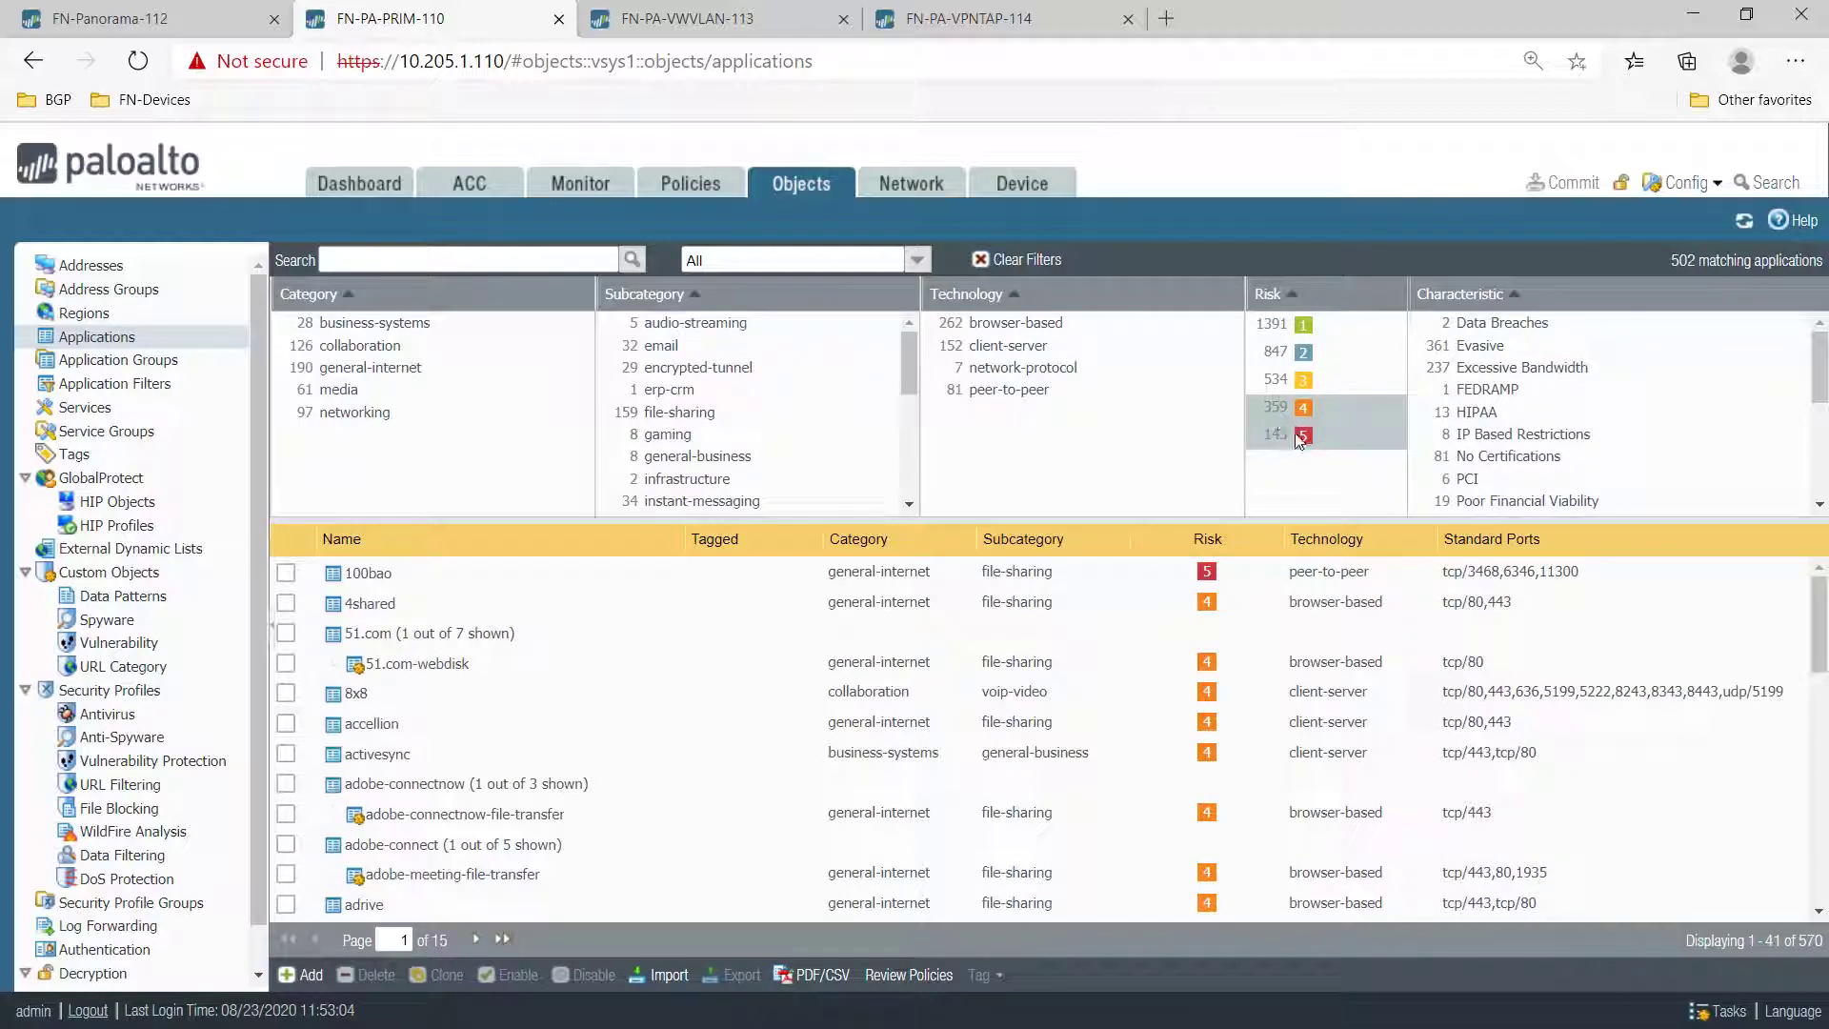
pyautogui.click(1291, 429)
pyautogui.click(1283, 422)
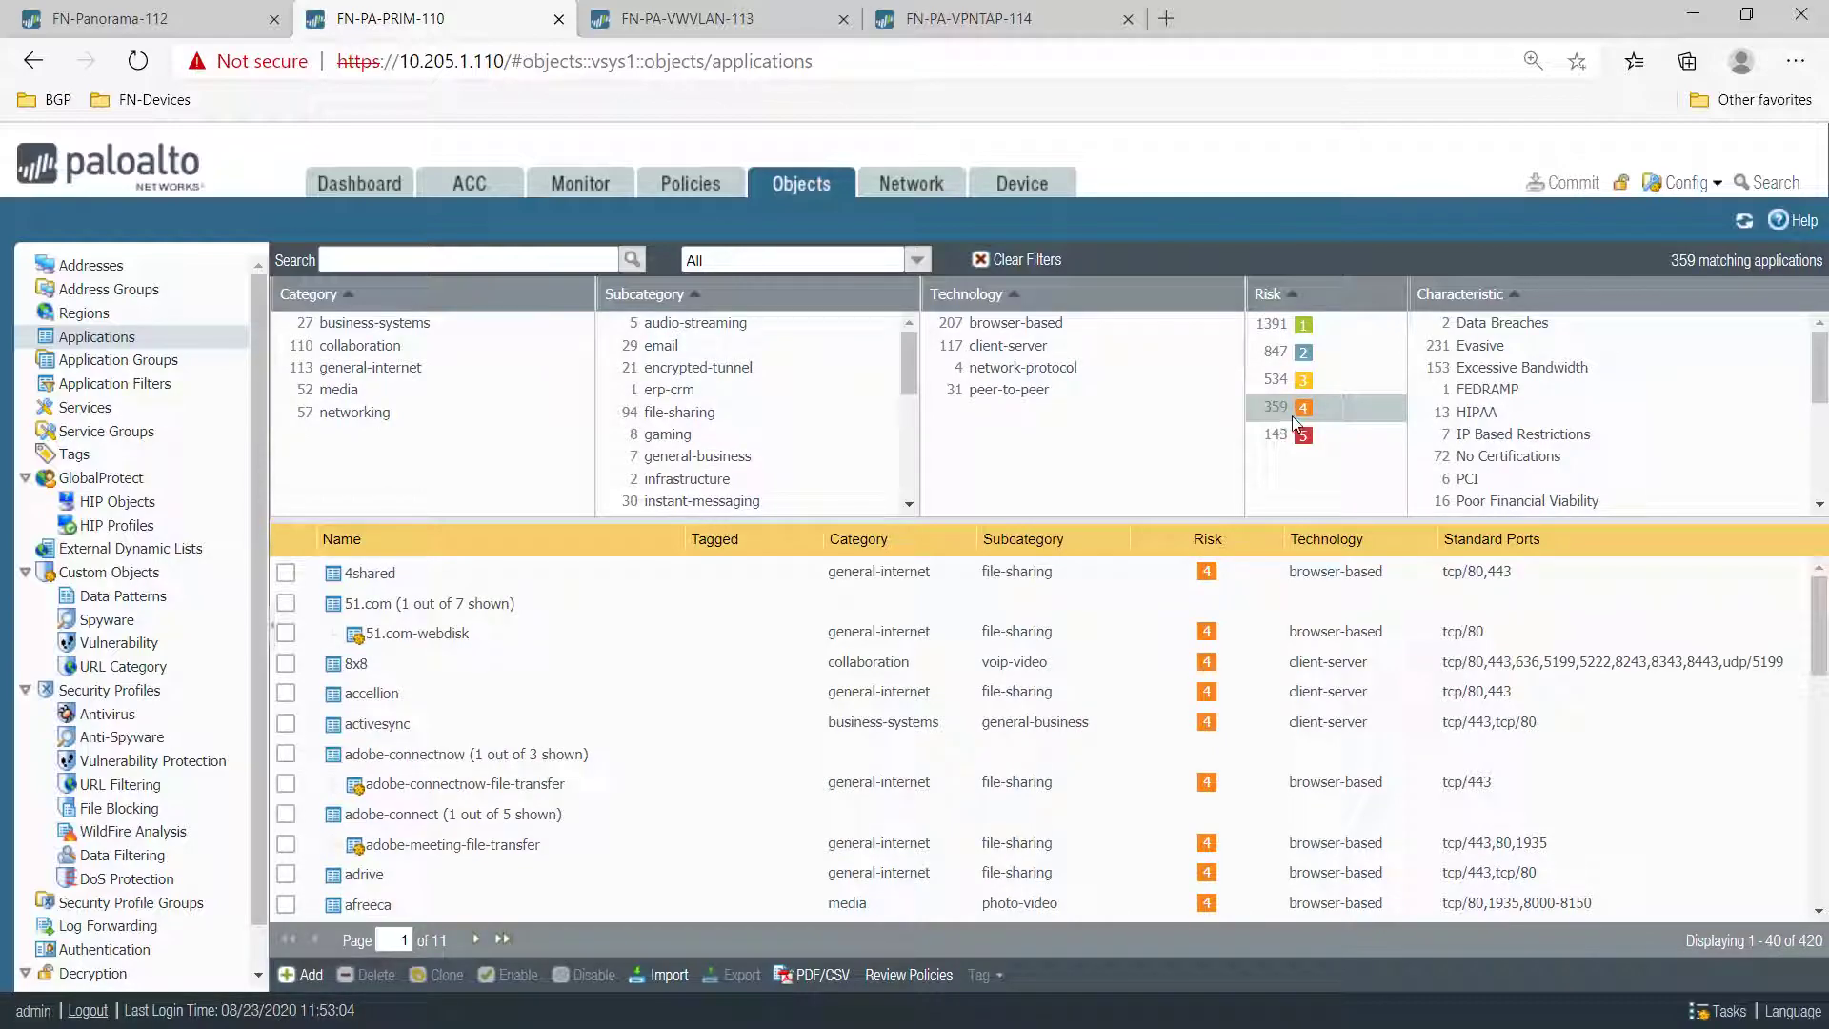
pyautogui.click(1283, 432)
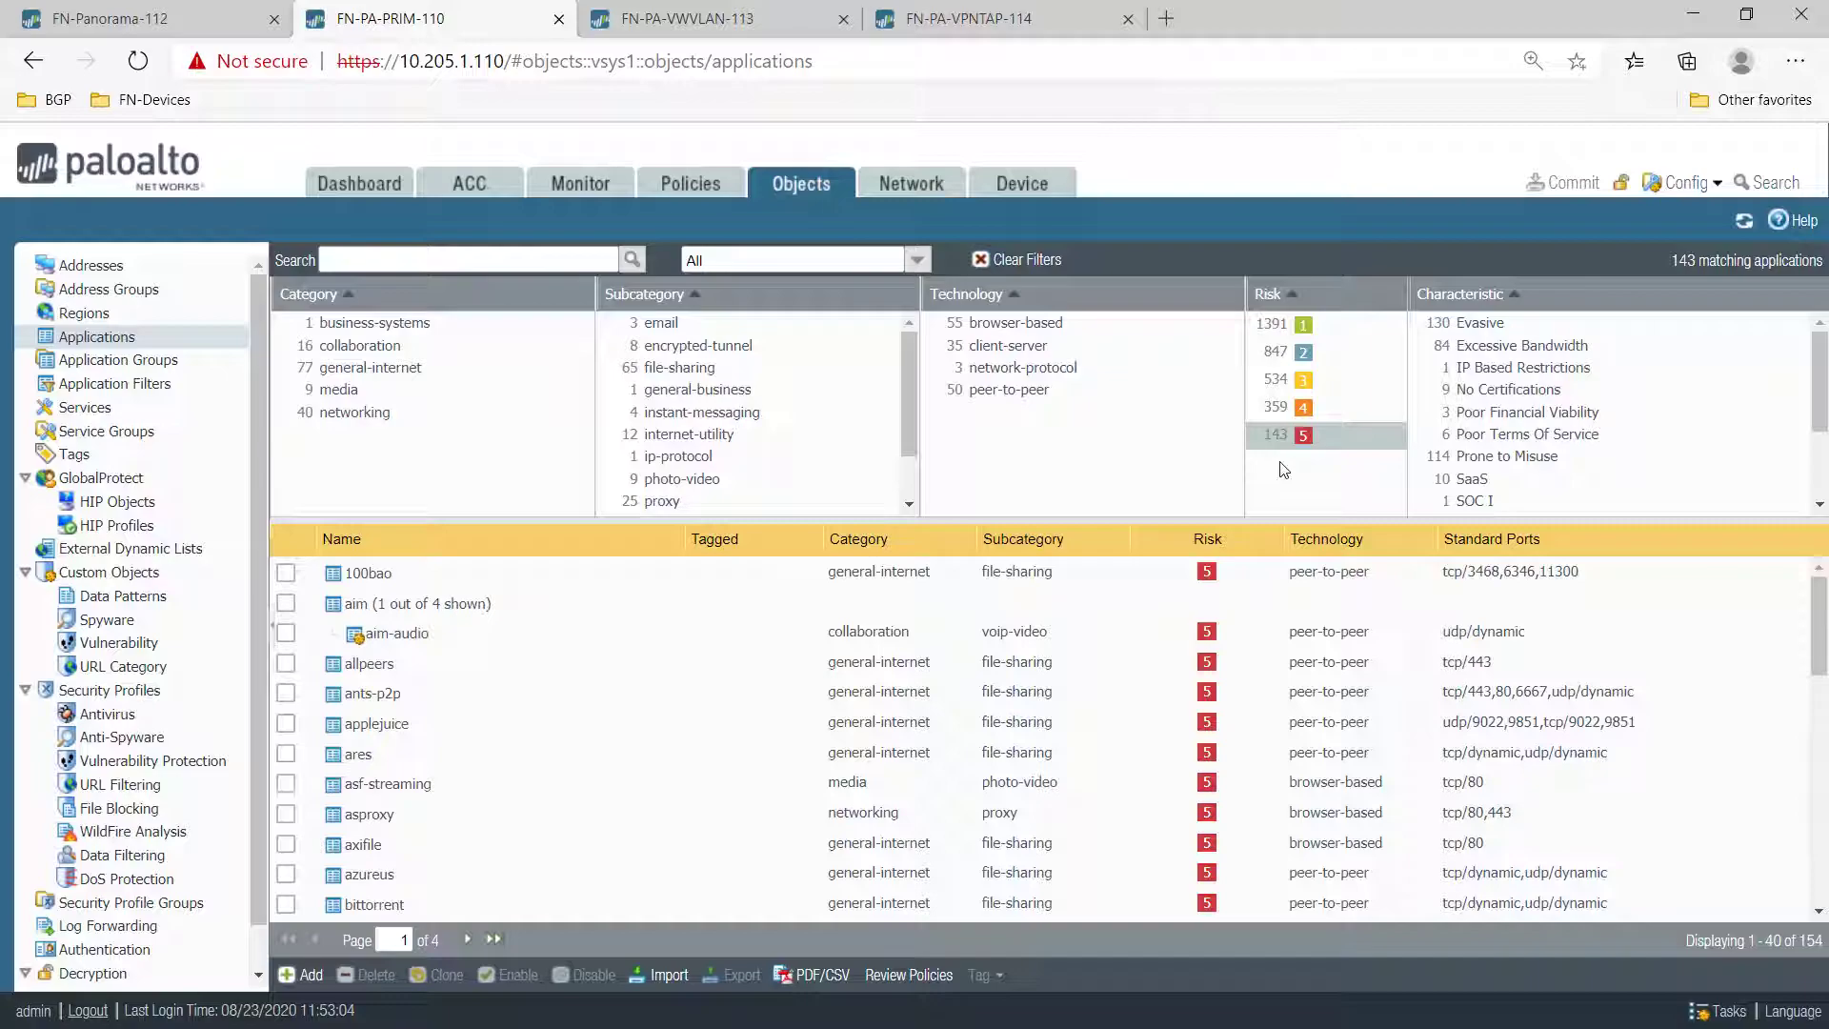
pyautogui.click(1276, 410)
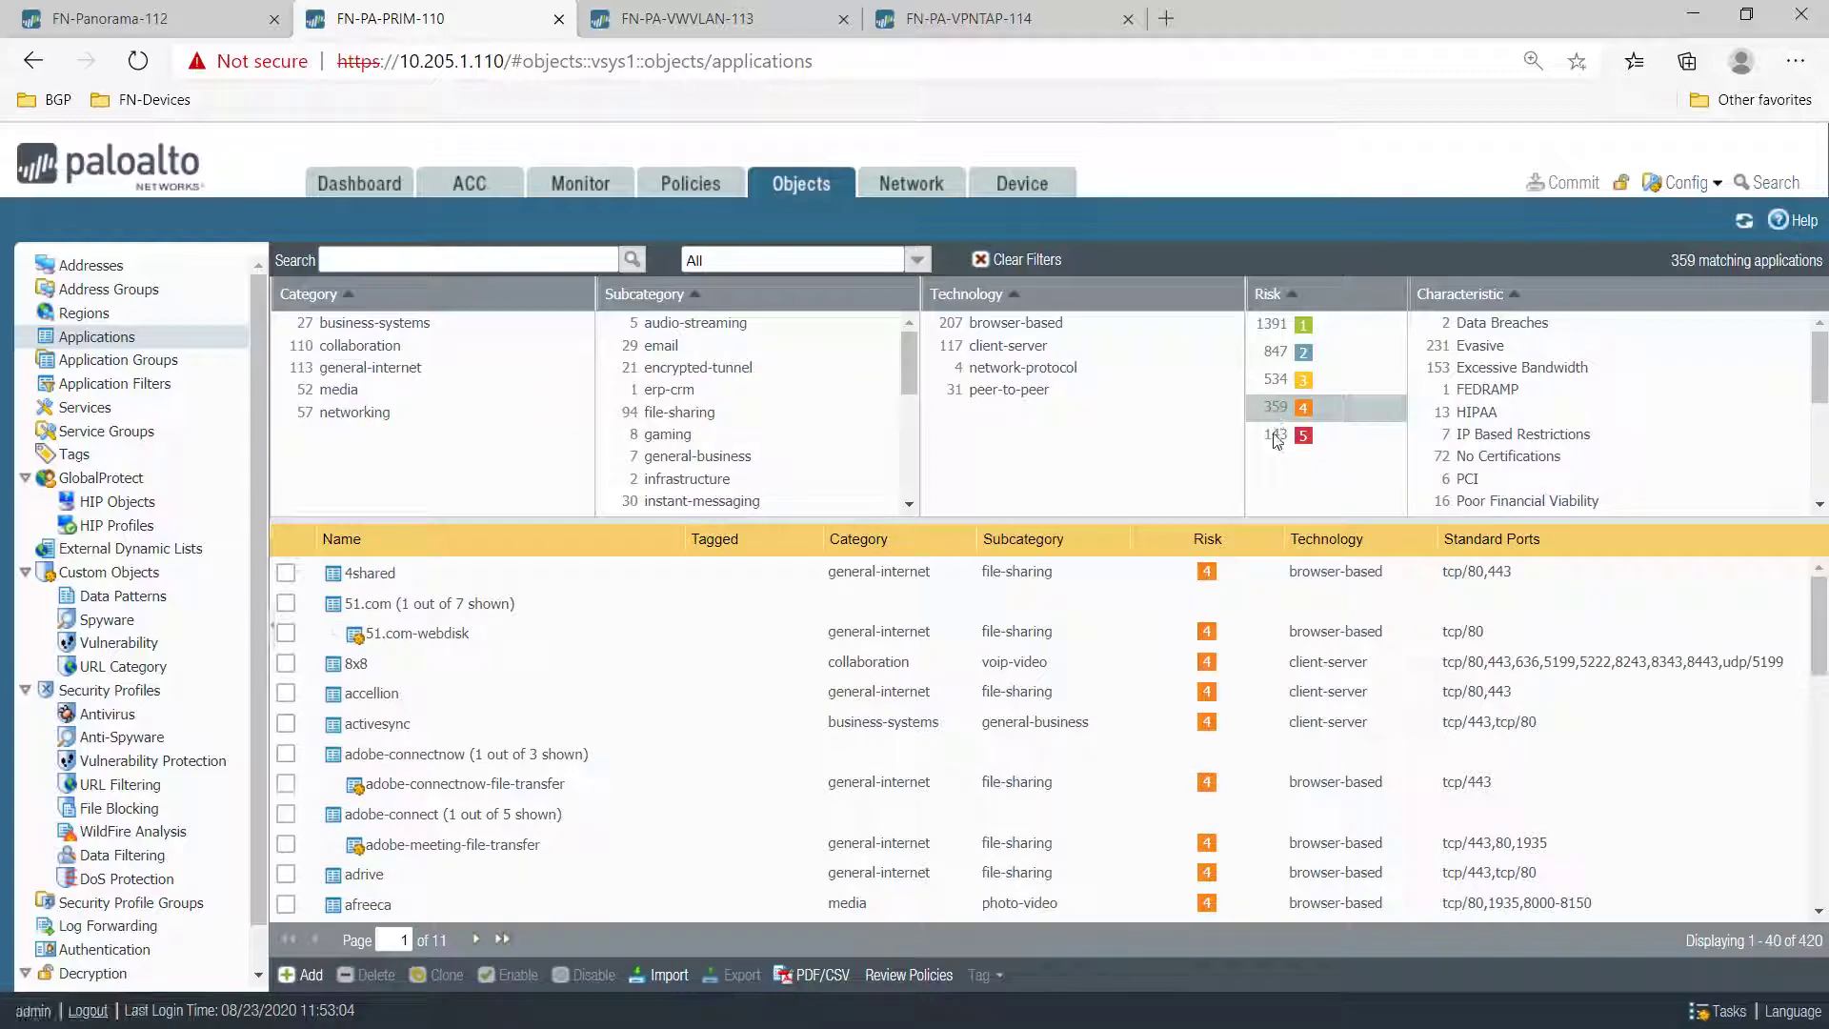
pyautogui.click(680, 196)
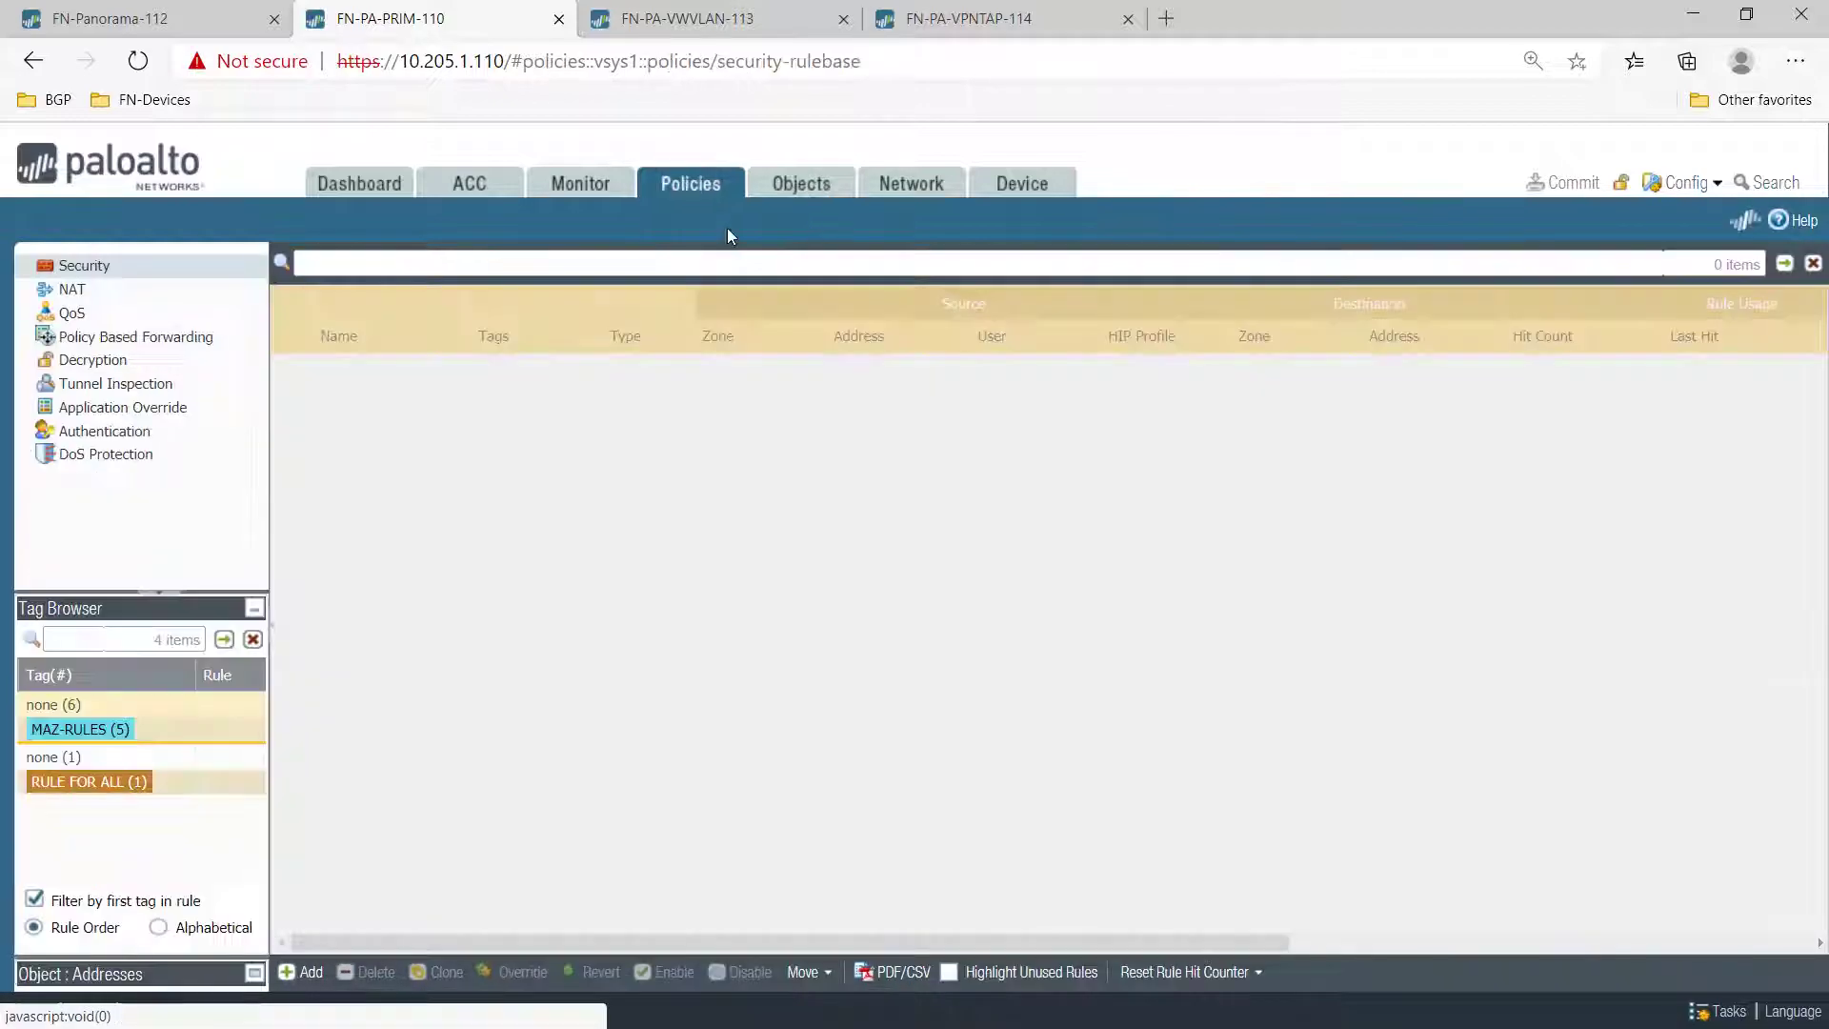
# - Look at the Application Groups list, then cancel a new group after adding an application row
pyautogui.click(823, 191)
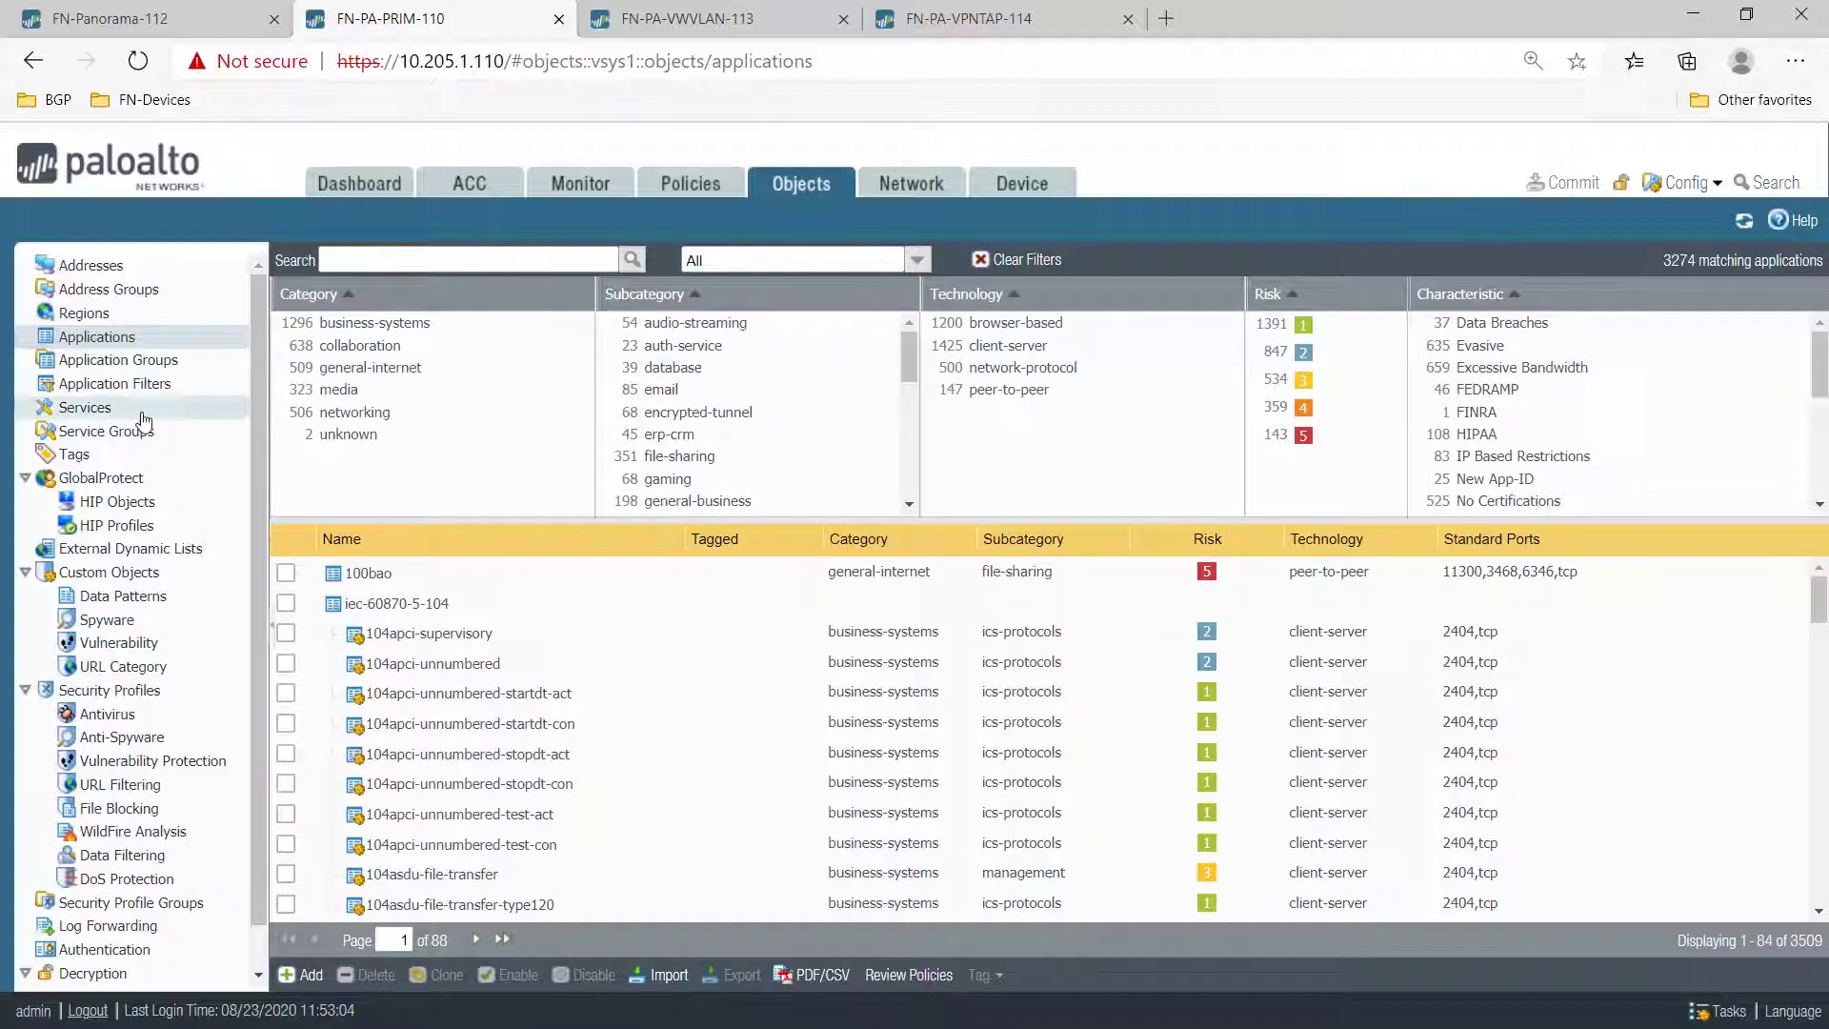
pyautogui.click(120, 362)
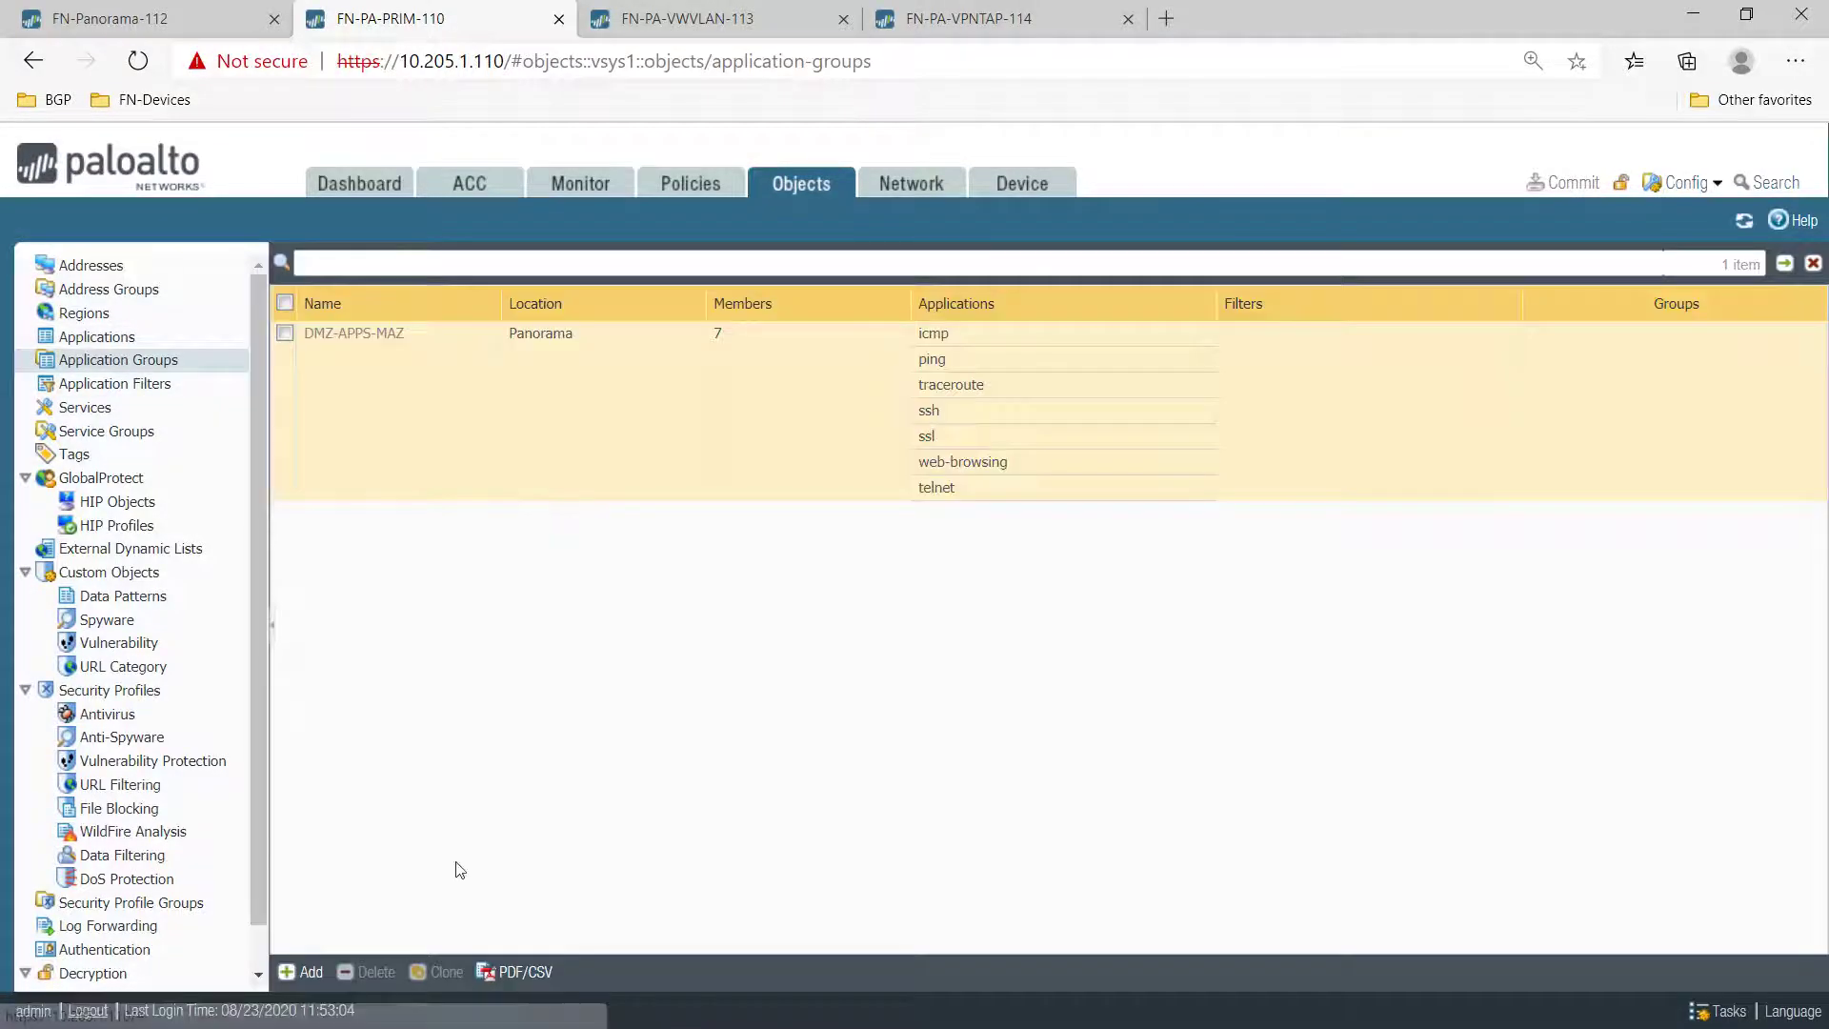
pyautogui.click(295, 974)
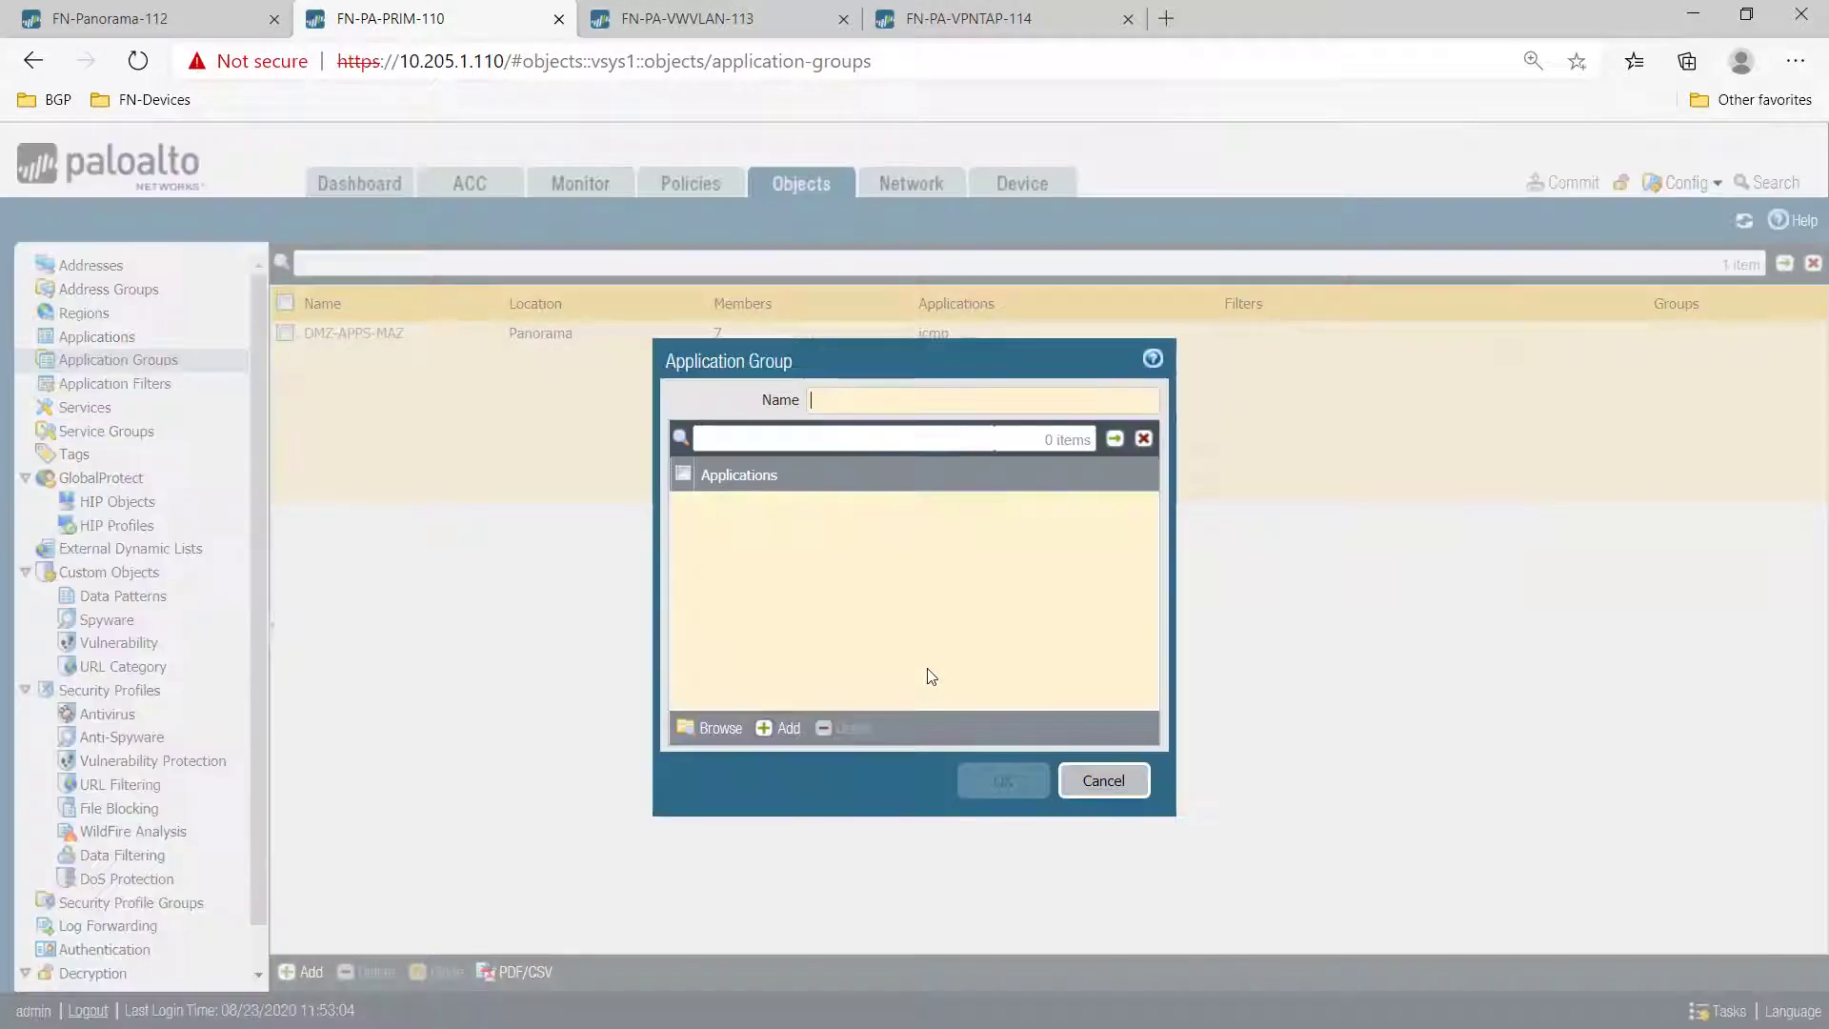
pyautogui.click(783, 735)
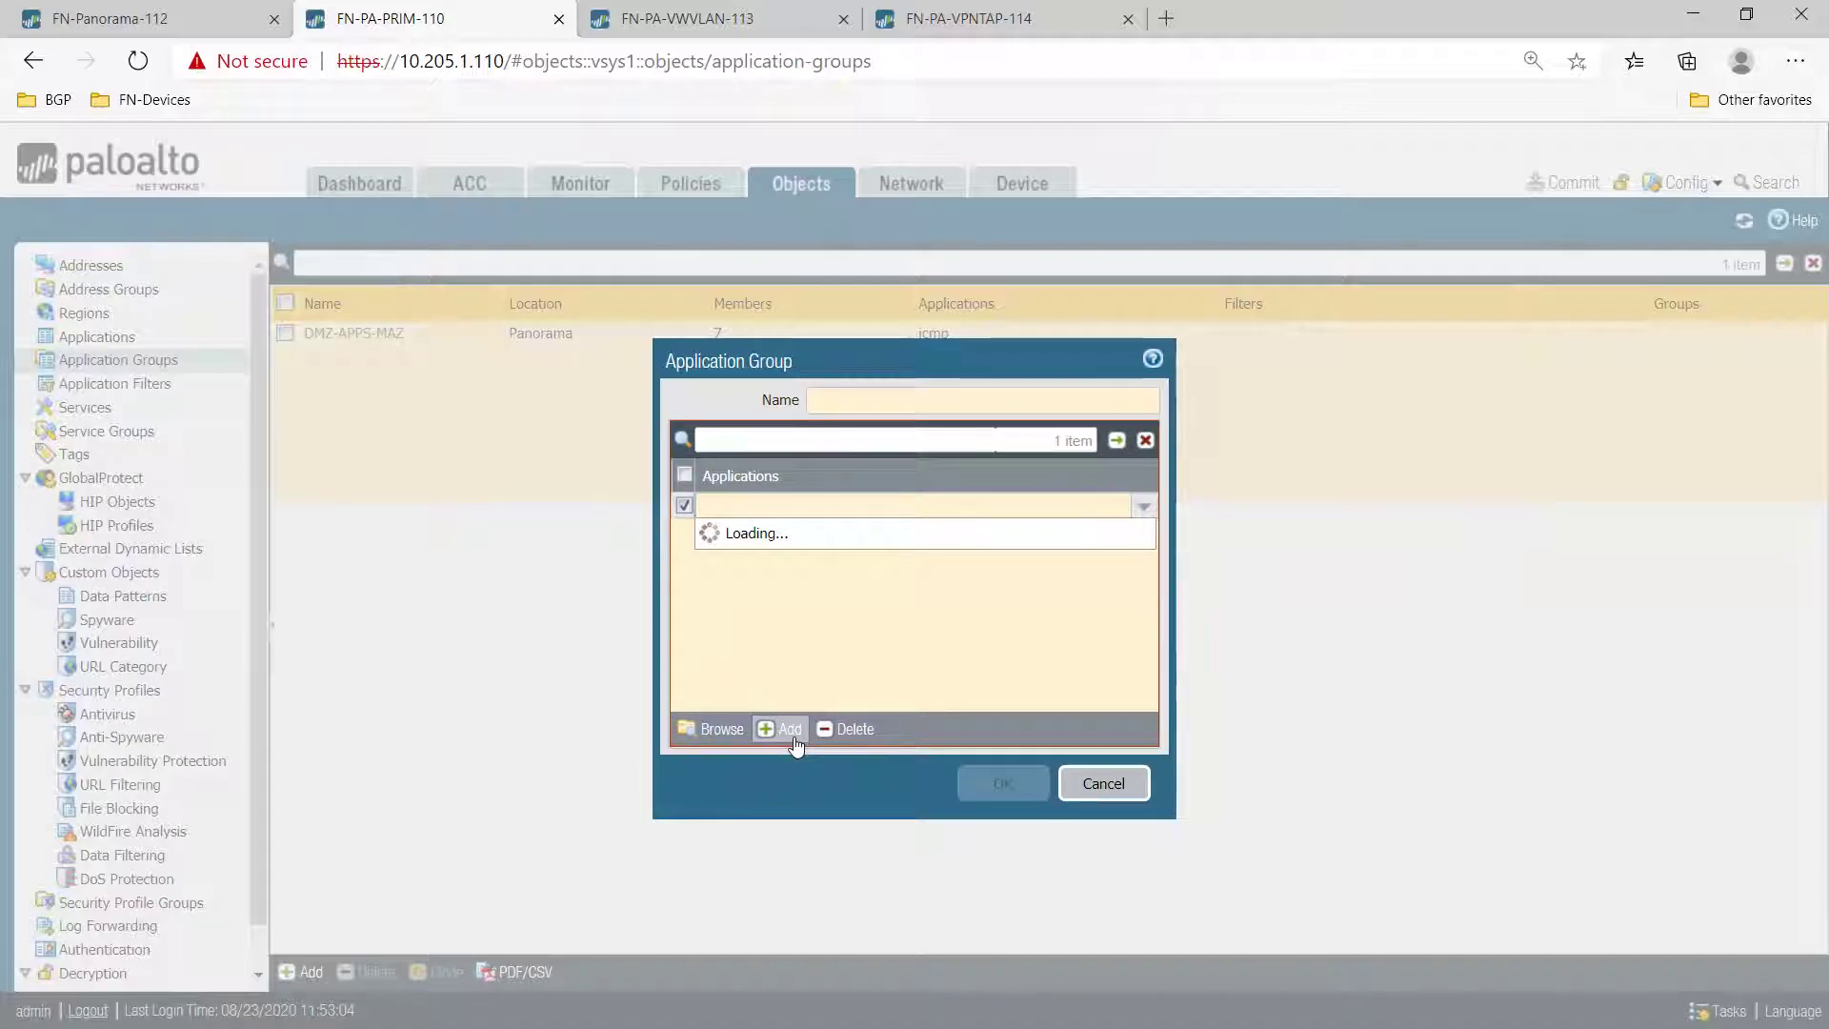
pyautogui.press('Escape')
pyautogui.press('Escape')
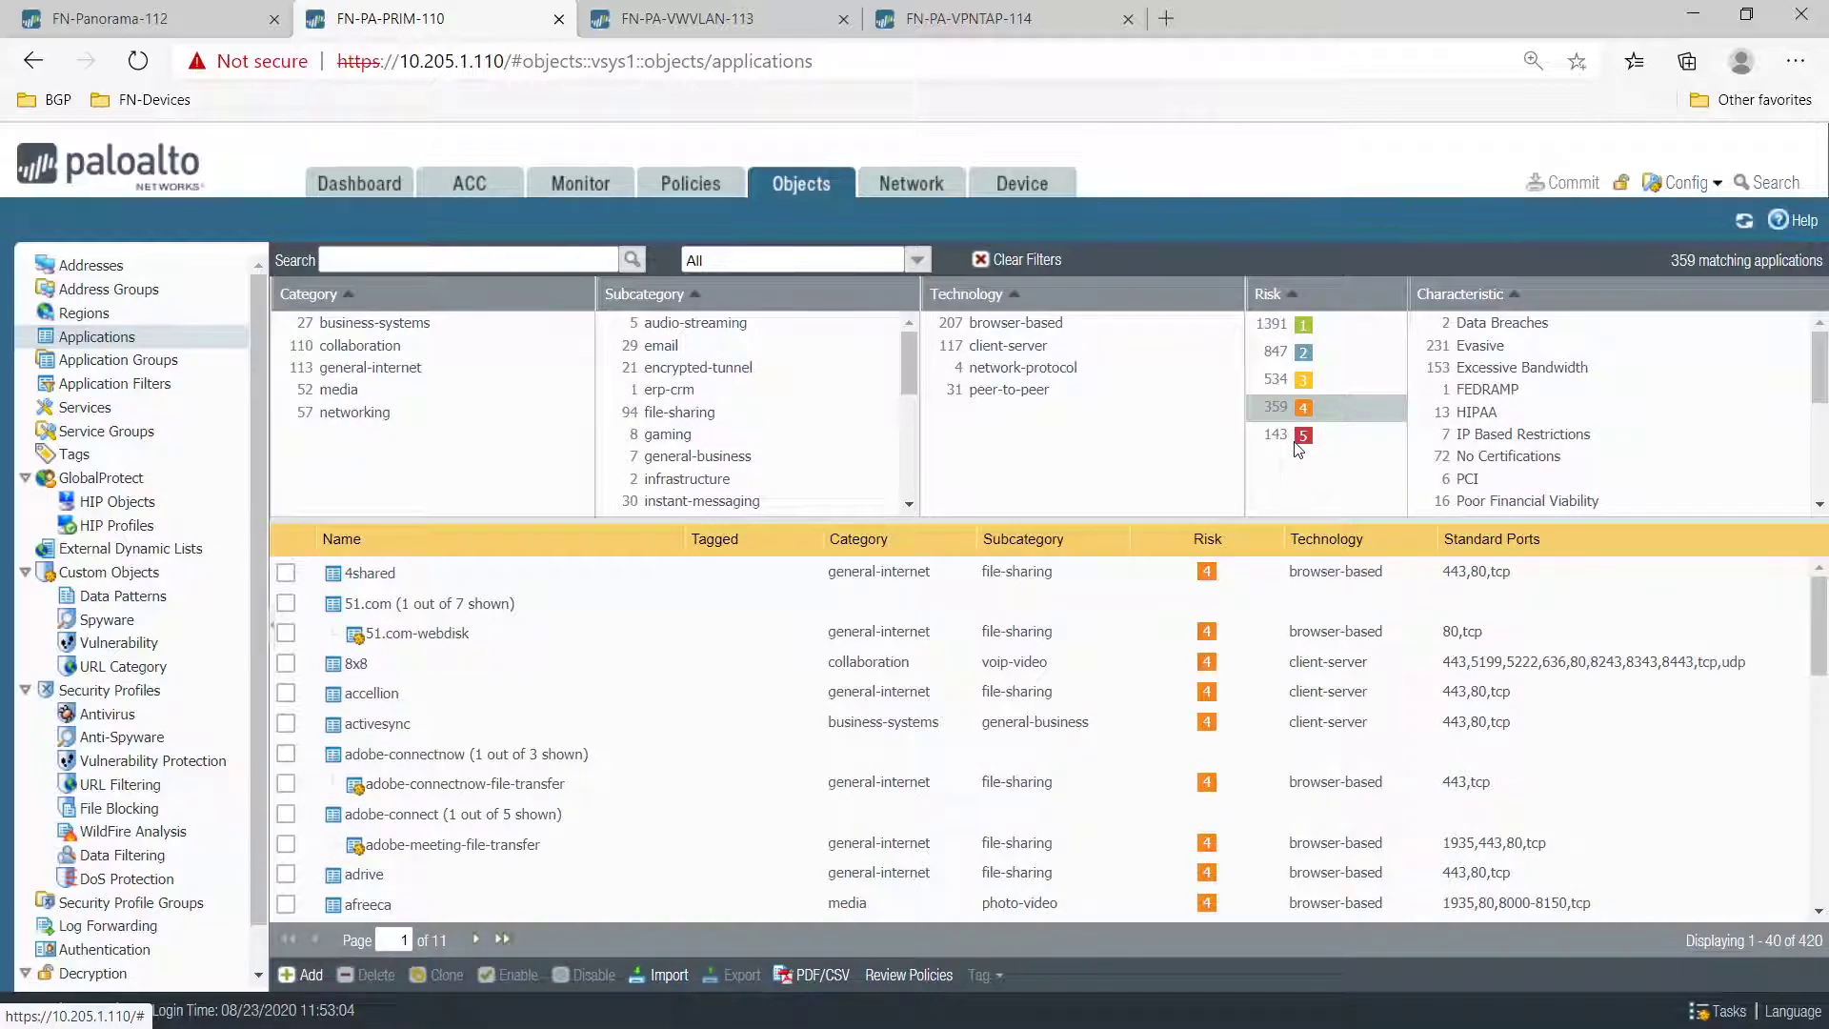
pyautogui.scroll(-3, 879, 836)
pyautogui.scroll(-3, 872, 815)
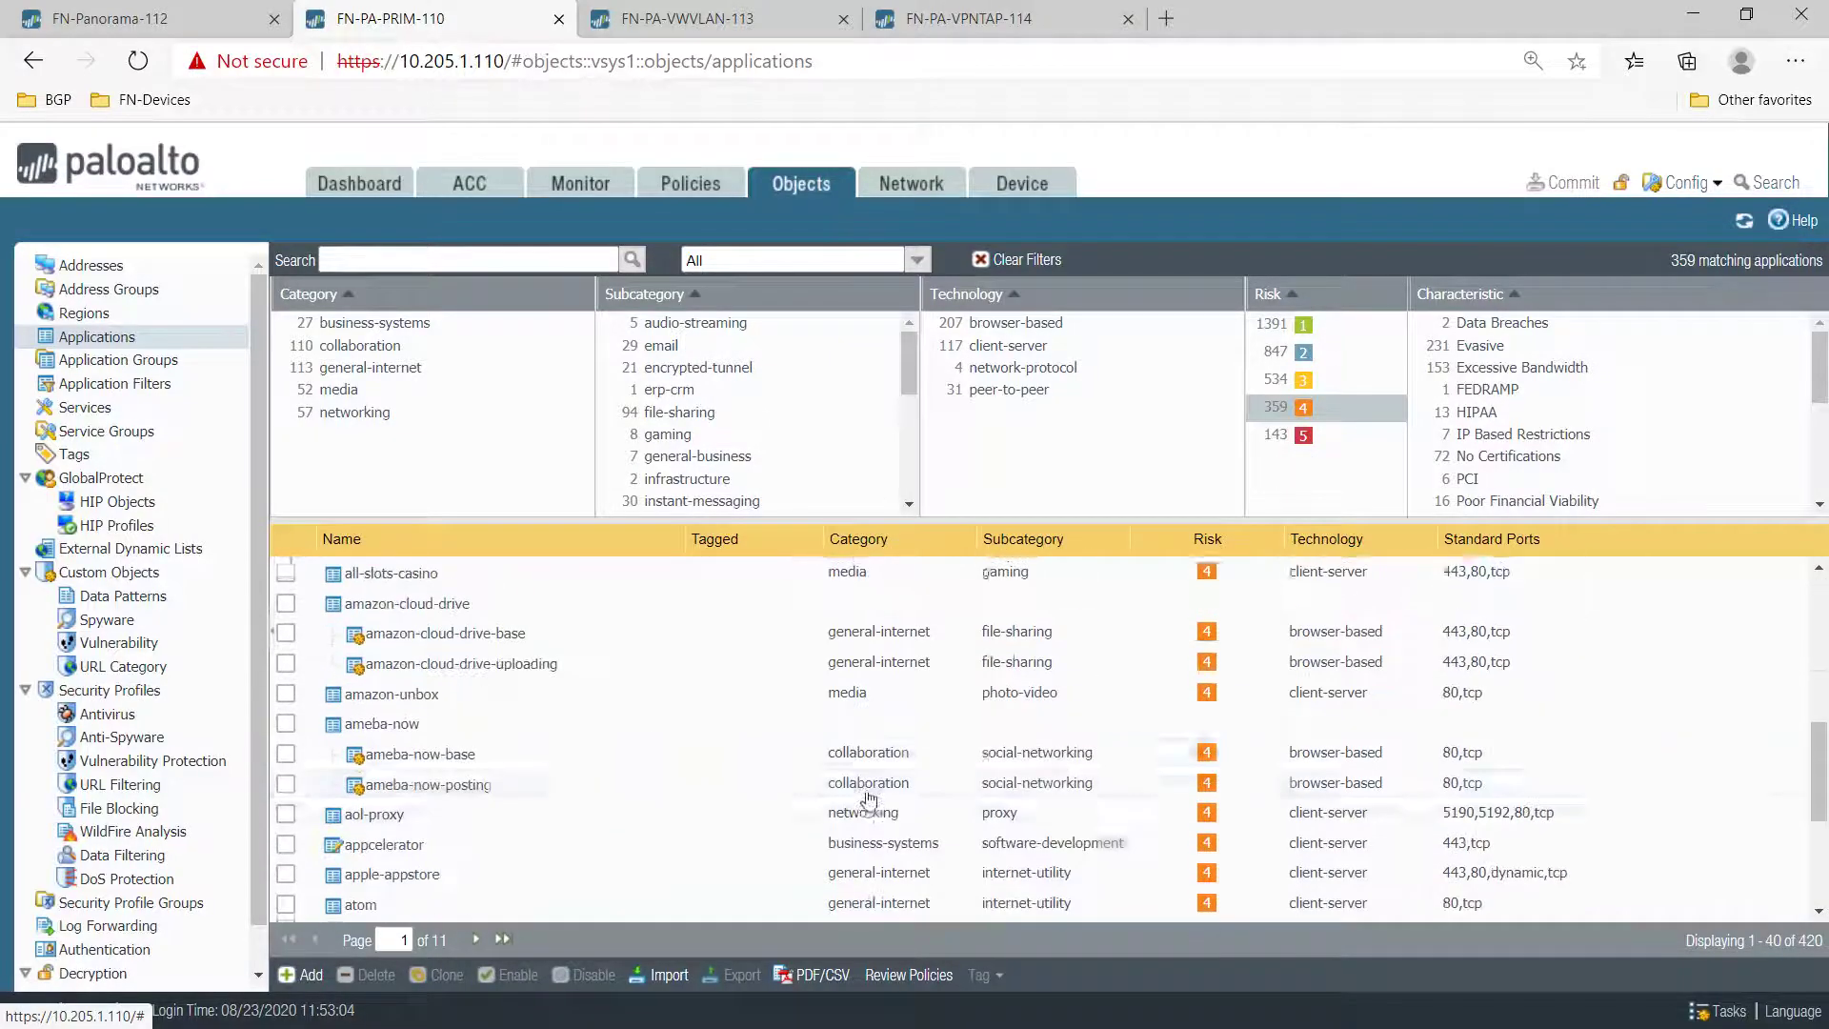
pyautogui.scroll(-3, 862, 796)
pyautogui.scroll(1, 863, 797)
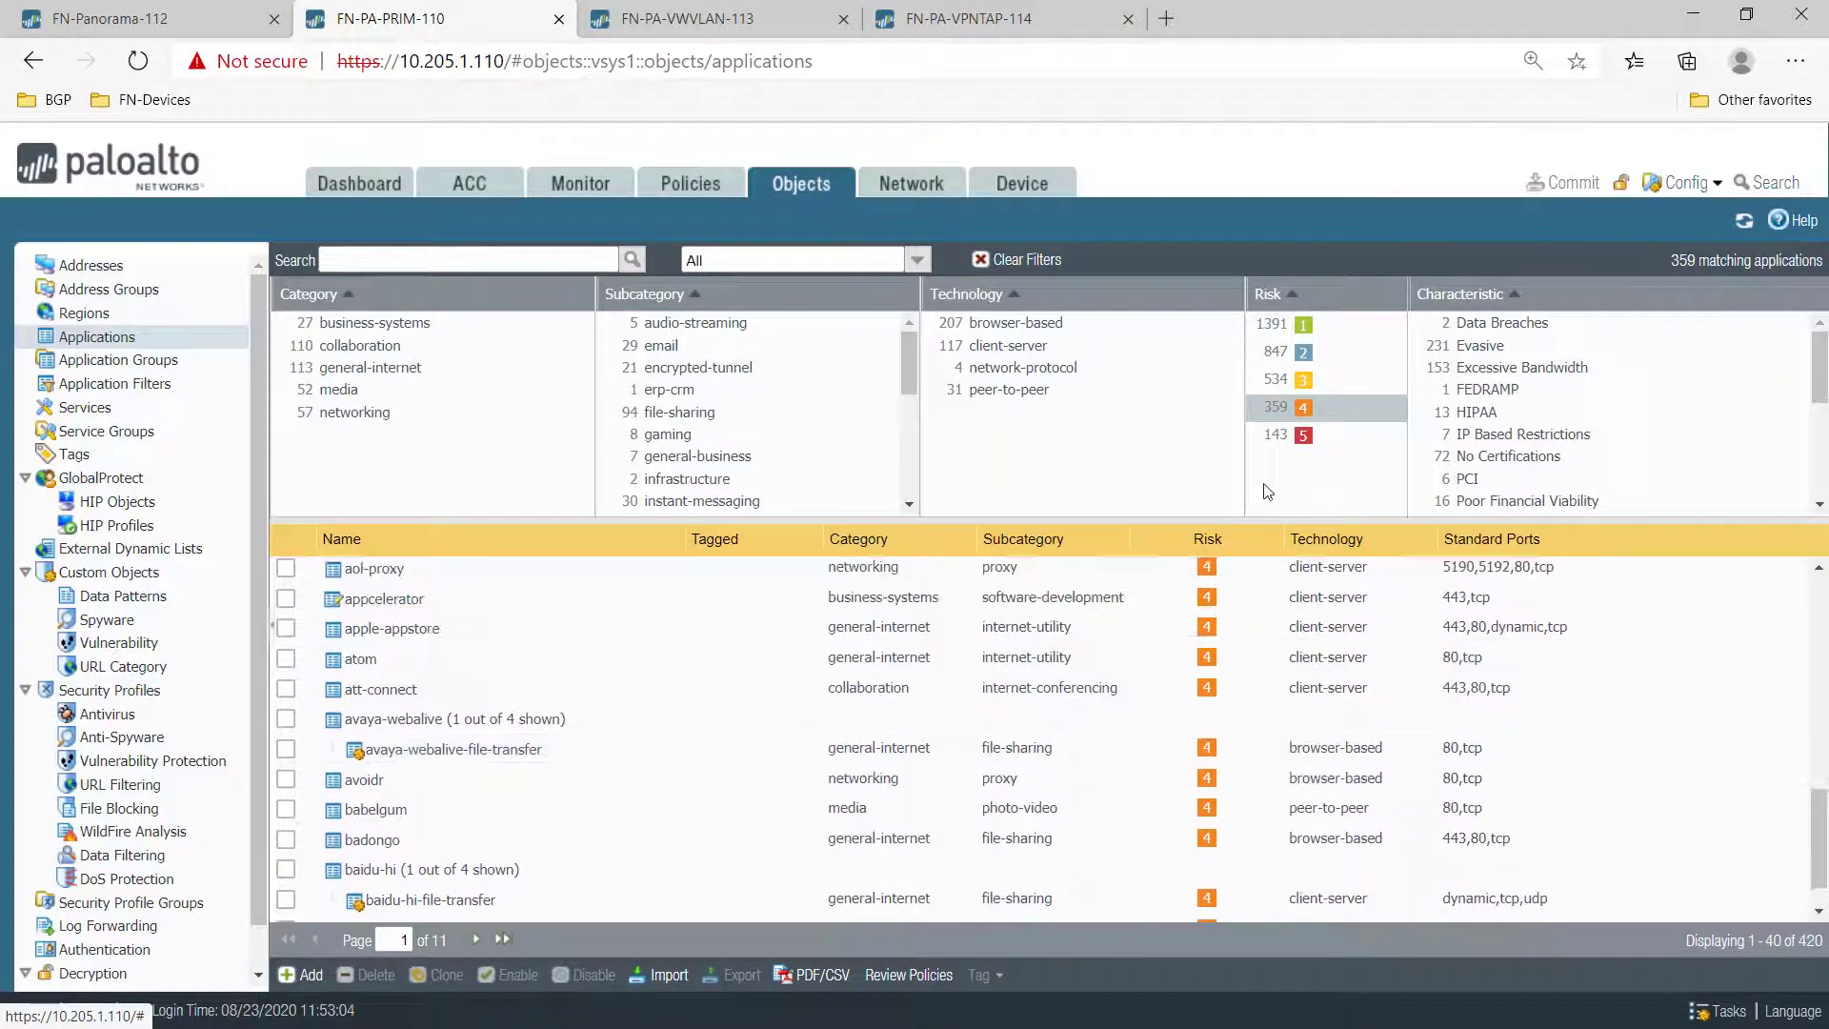
# - Clear the risk 4 and 5 filters and search the catalogue for 'youtube'
pyautogui.click(1300, 447)
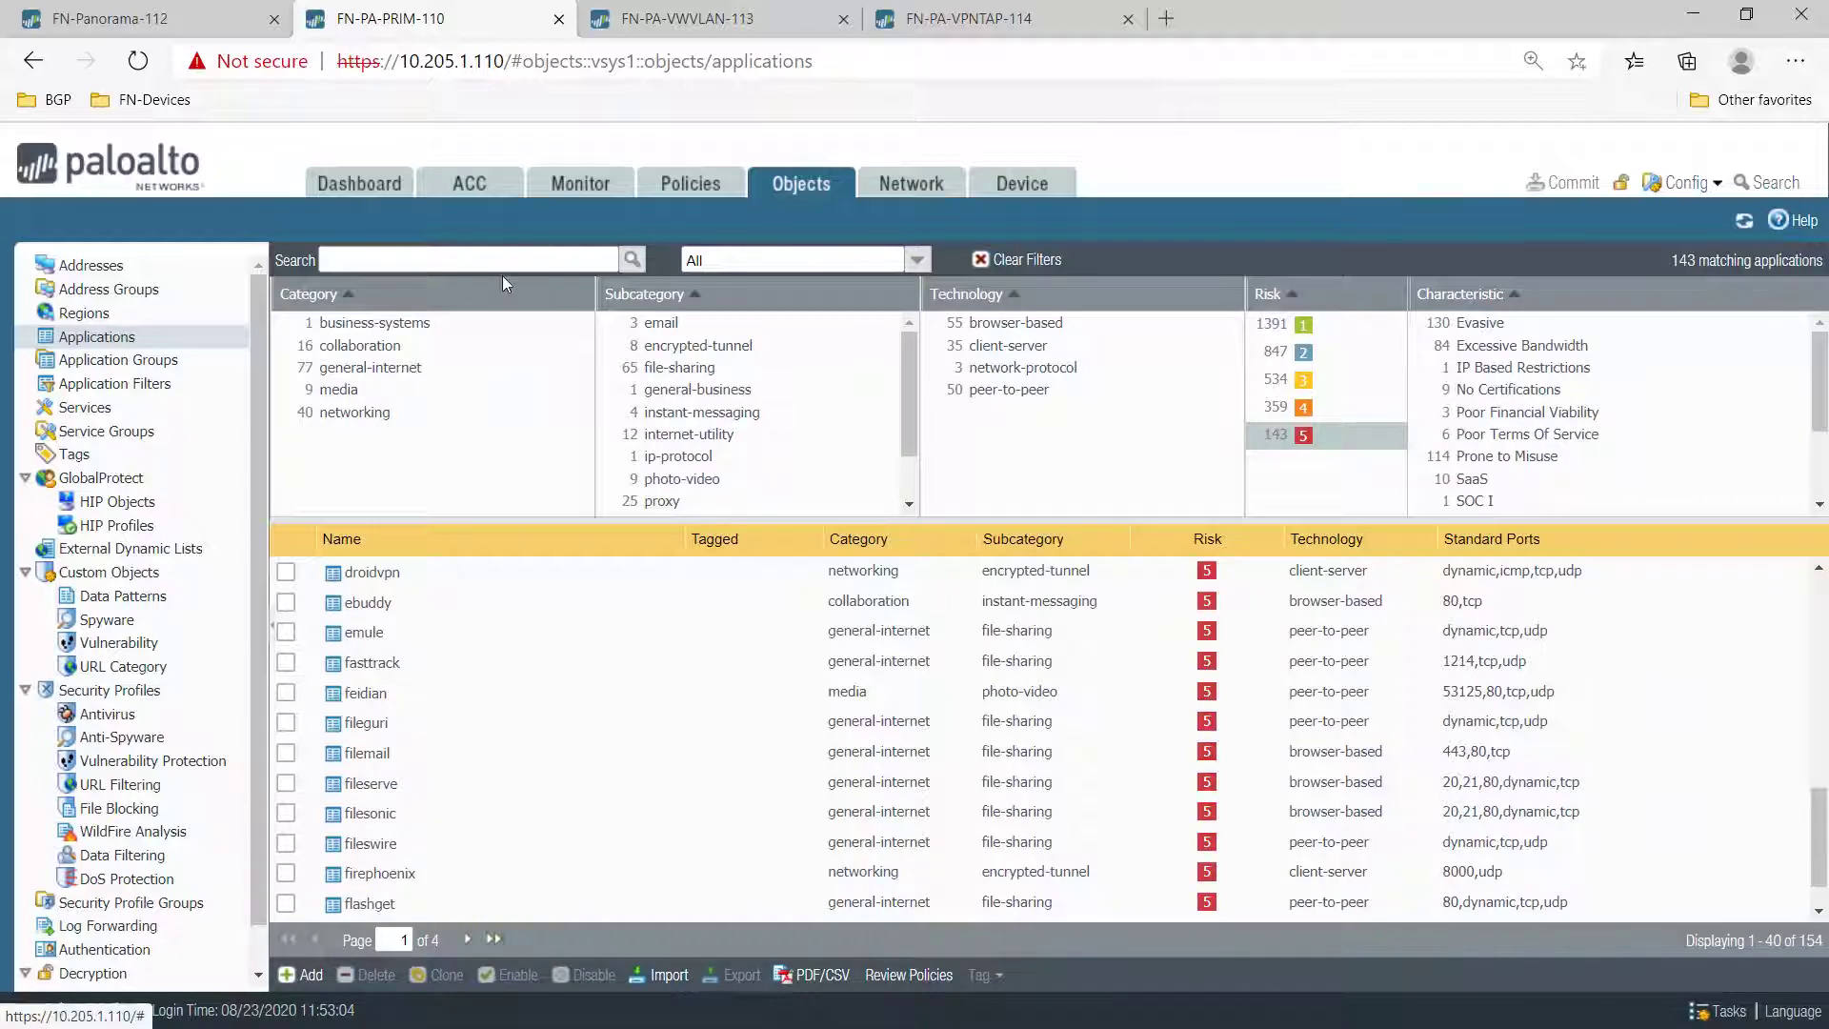
pyautogui.write('youtube')
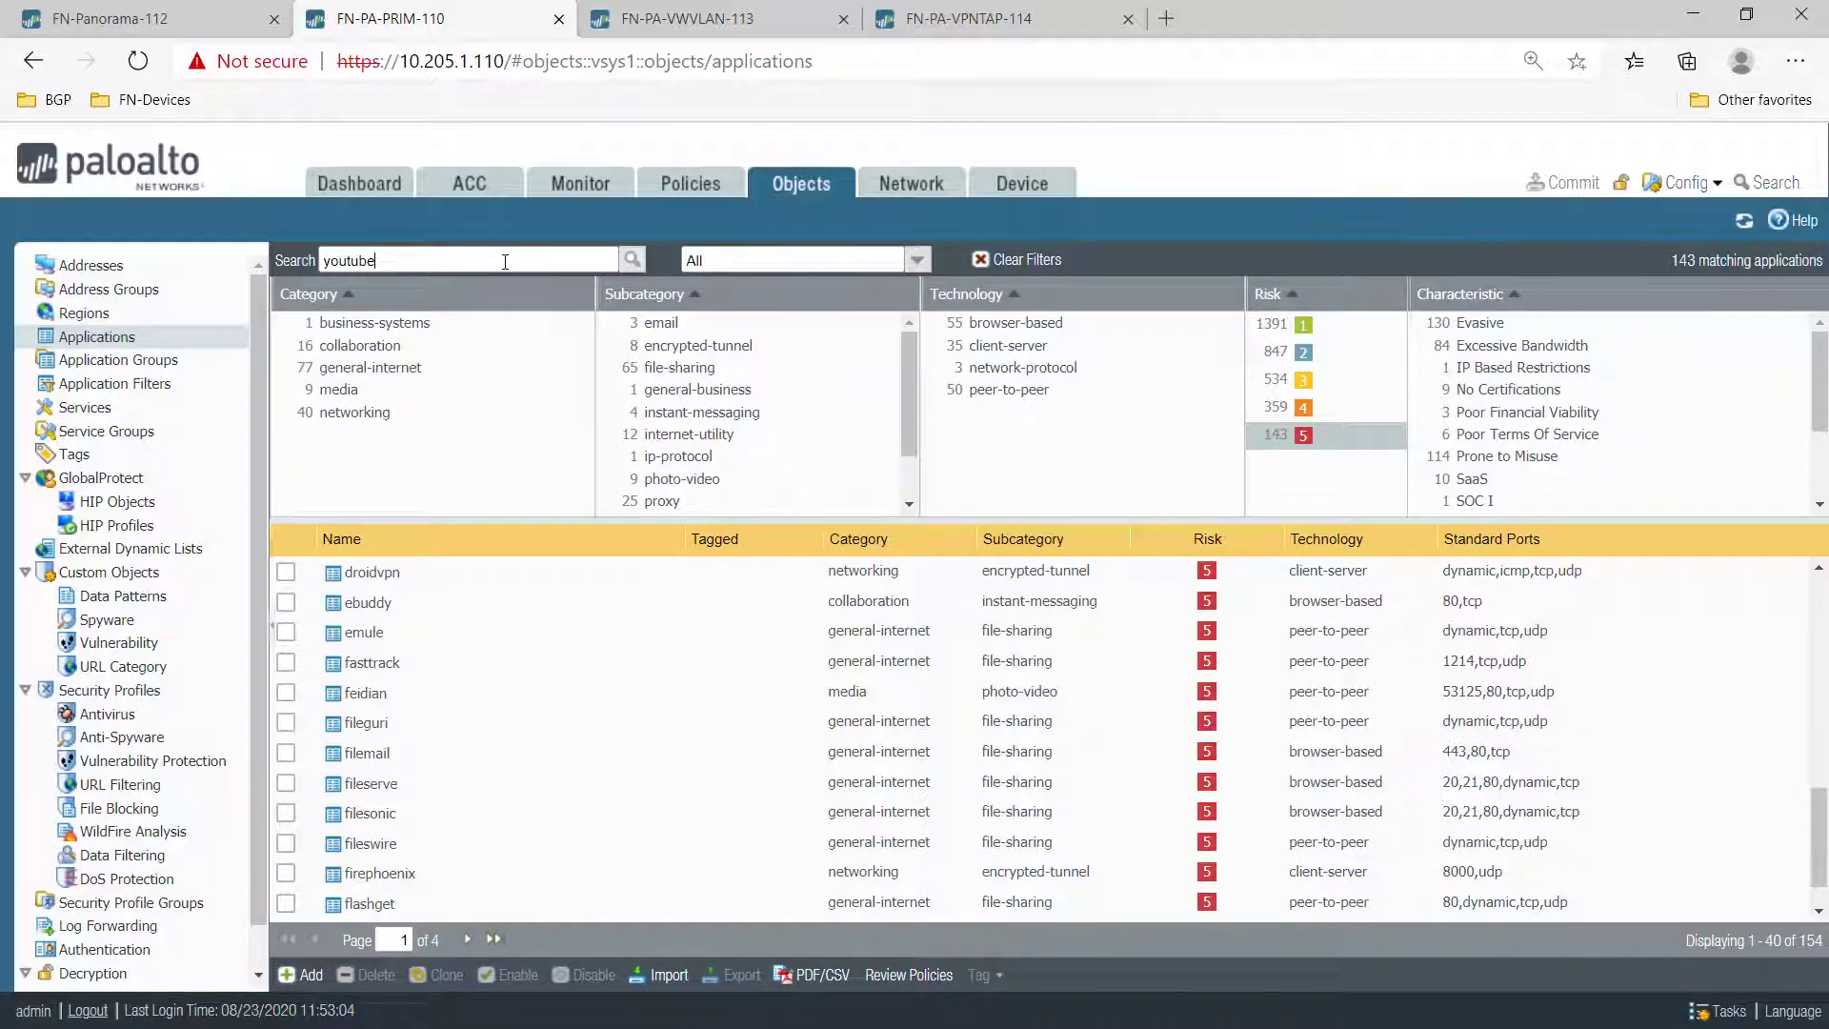
pyautogui.press('Return')
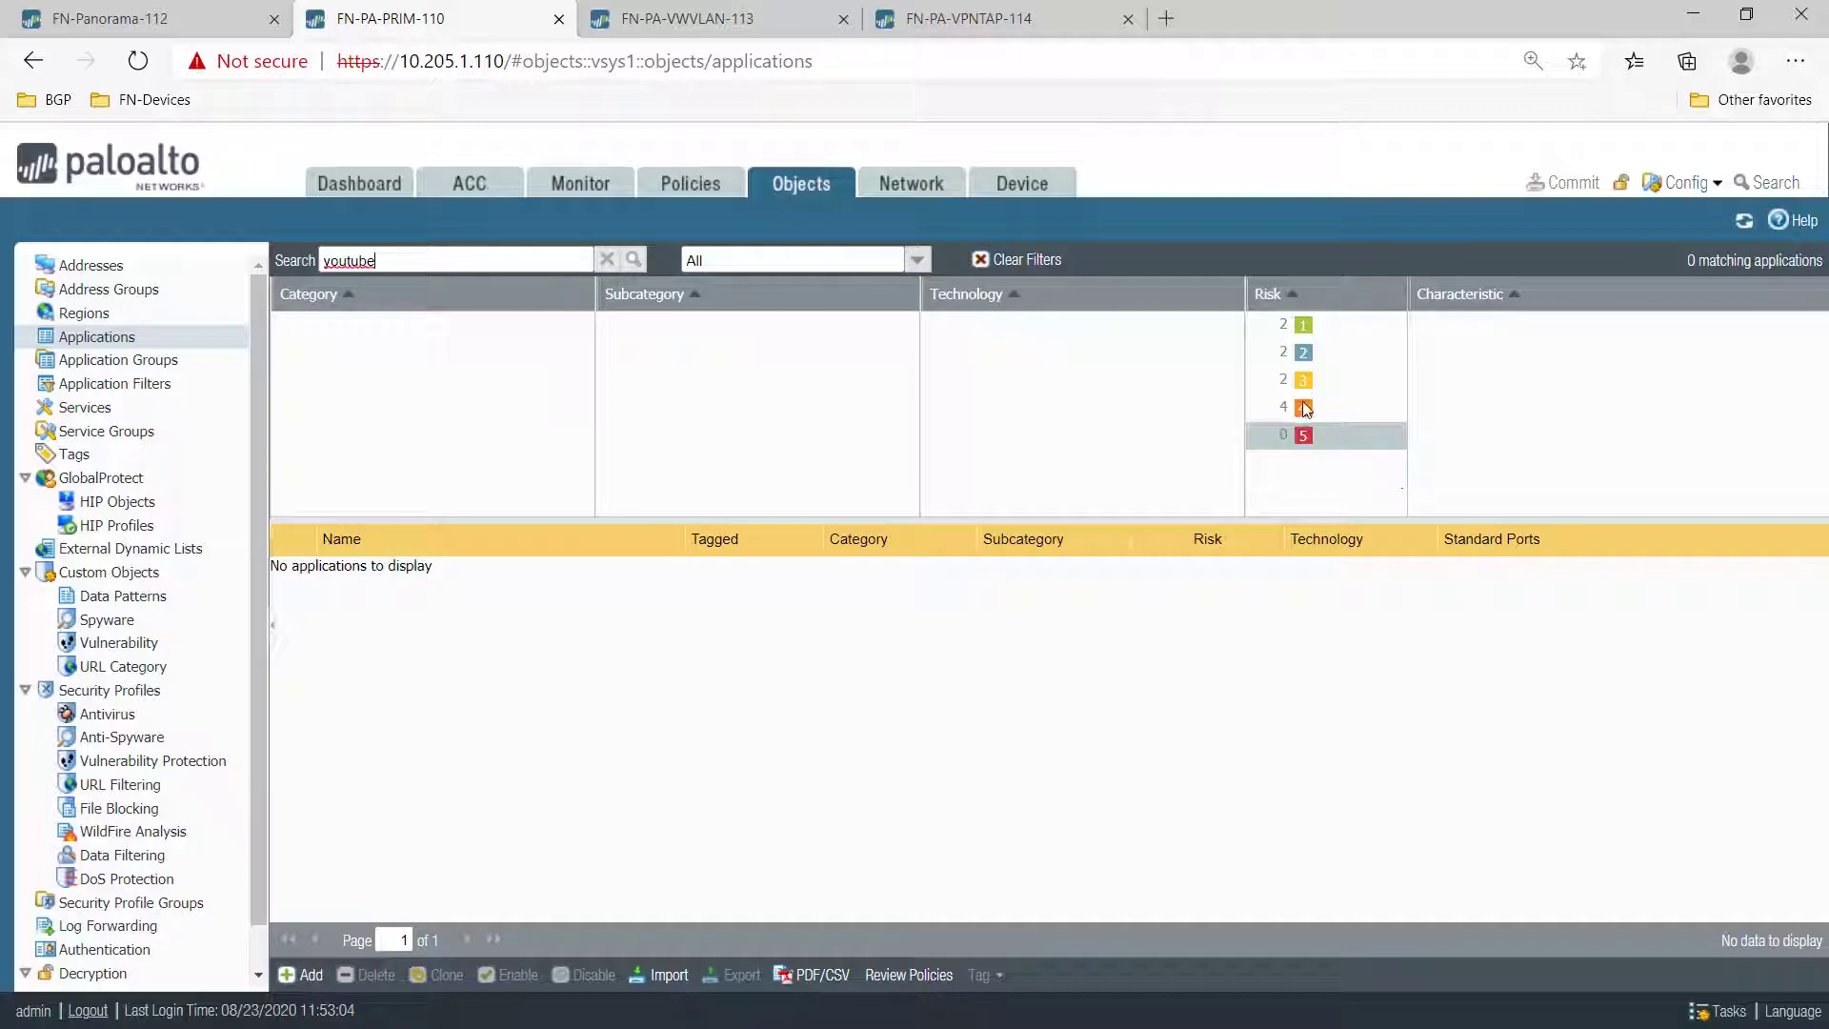
pyautogui.click(1304, 409)
pyautogui.click(1054, 257)
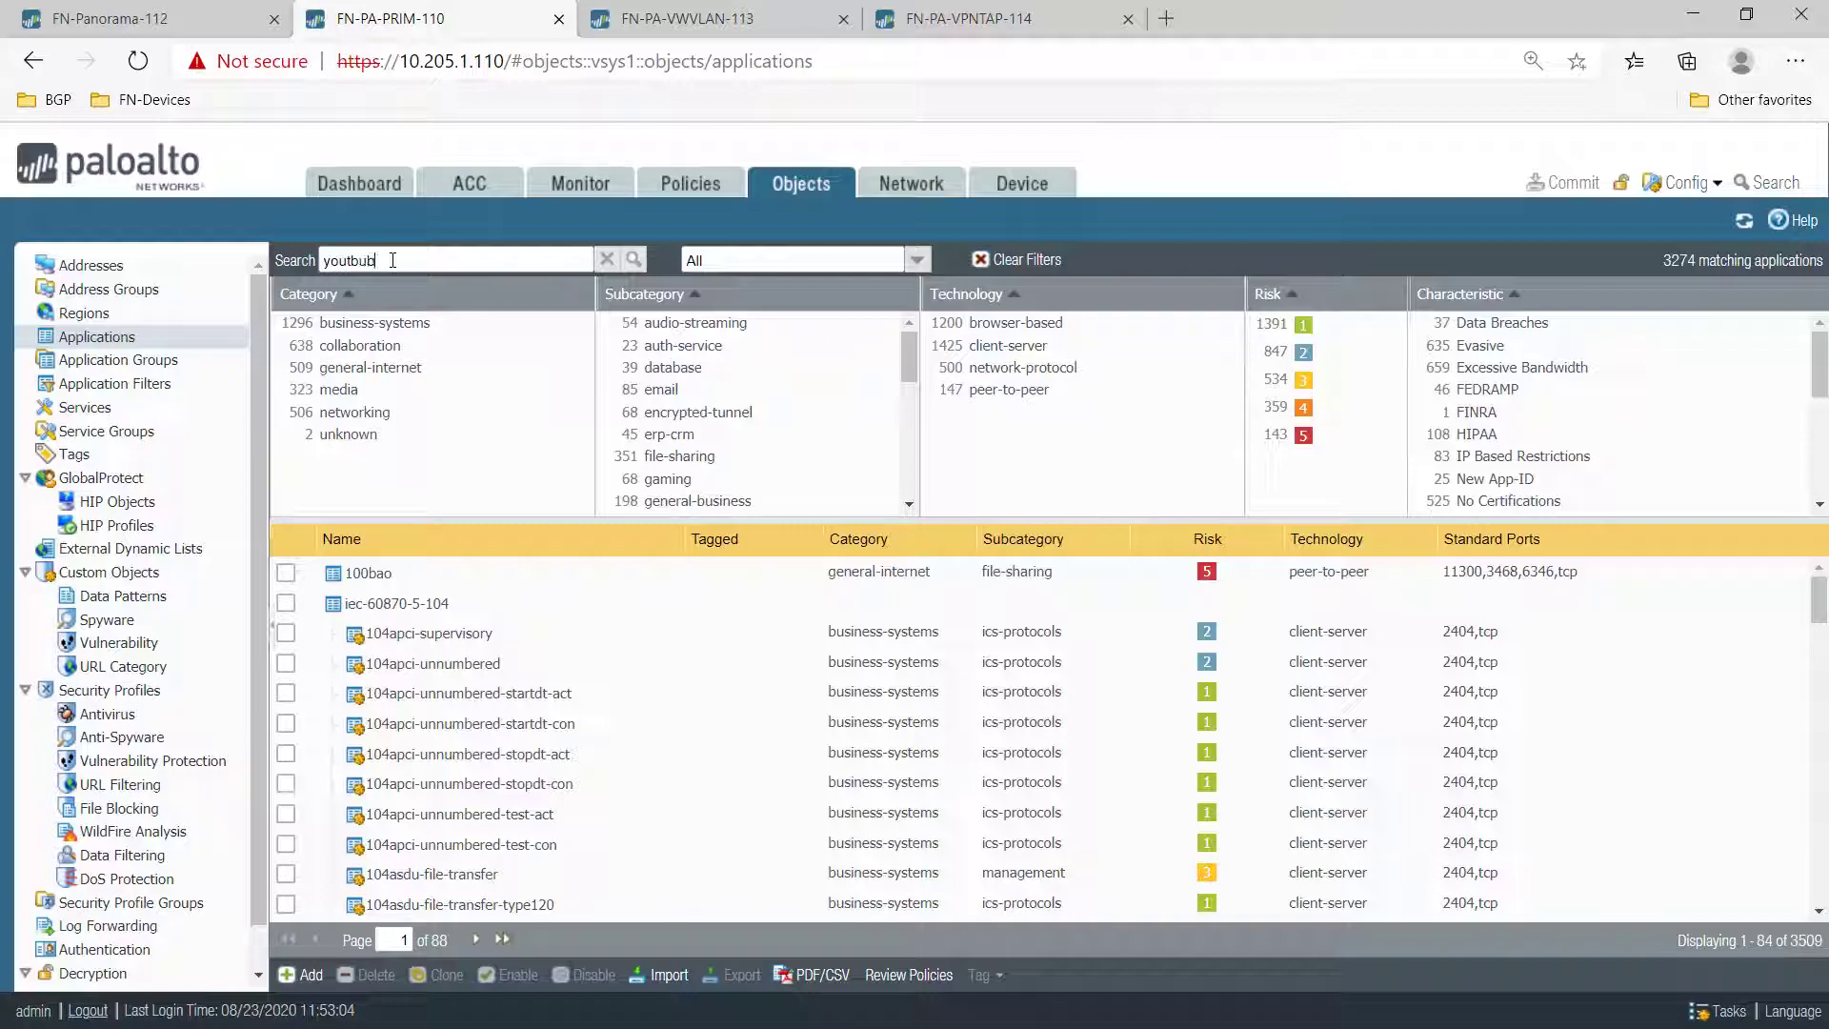
pyautogui.write('e')
pyautogui.press('Return')
pyautogui.moveTo(496, 271); pyautogui.dragTo(187, 251)
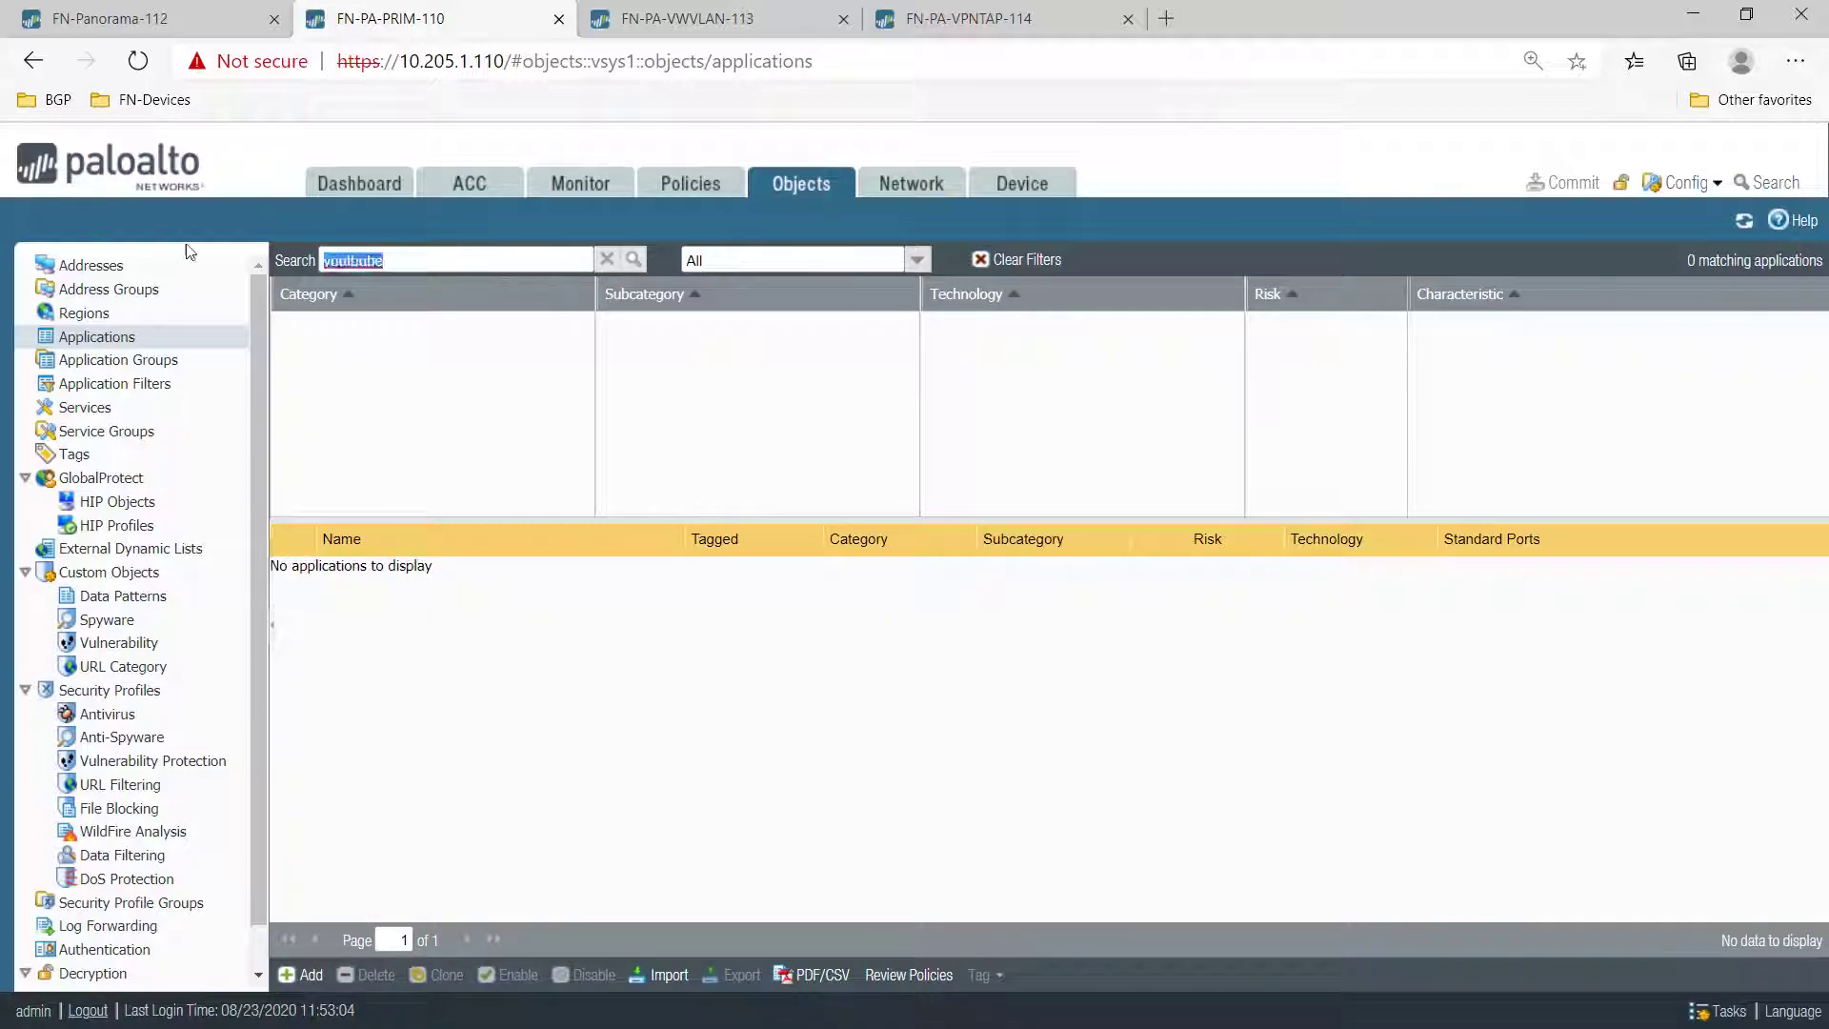
pyautogui.write('youtube')
pyautogui.press('Return')
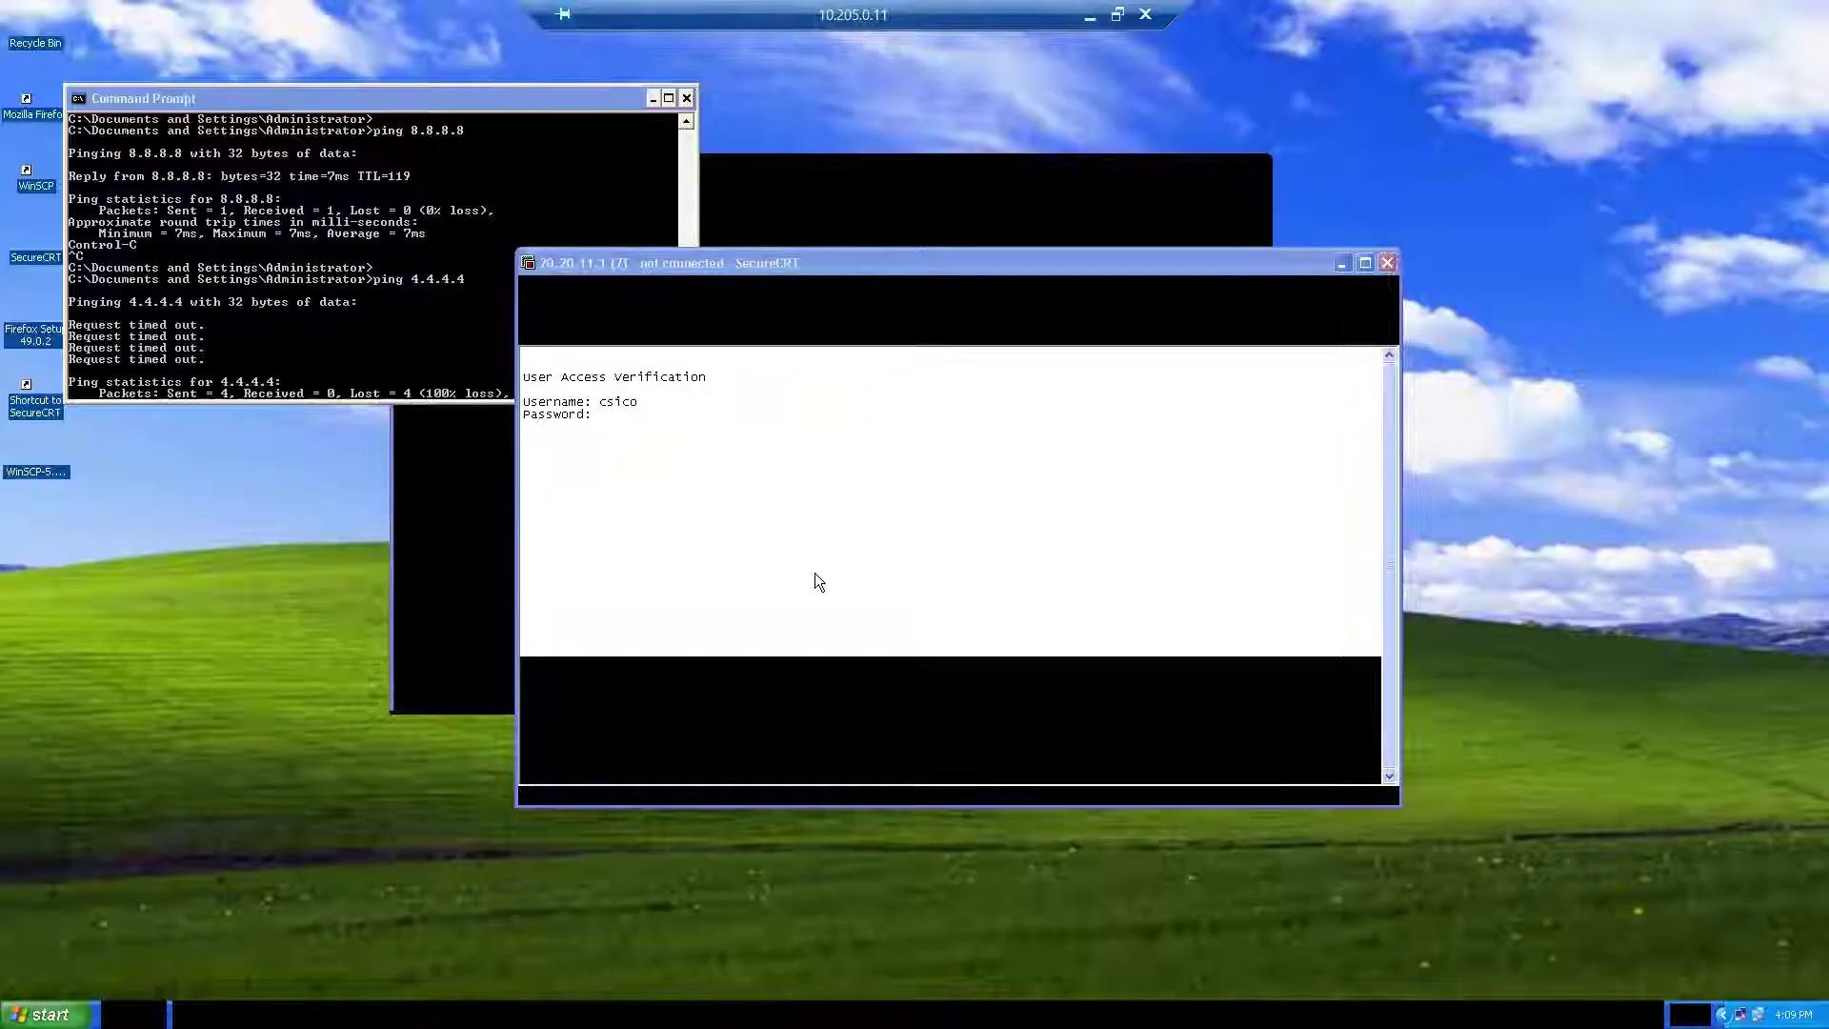
pyautogui.click(551, 1015)
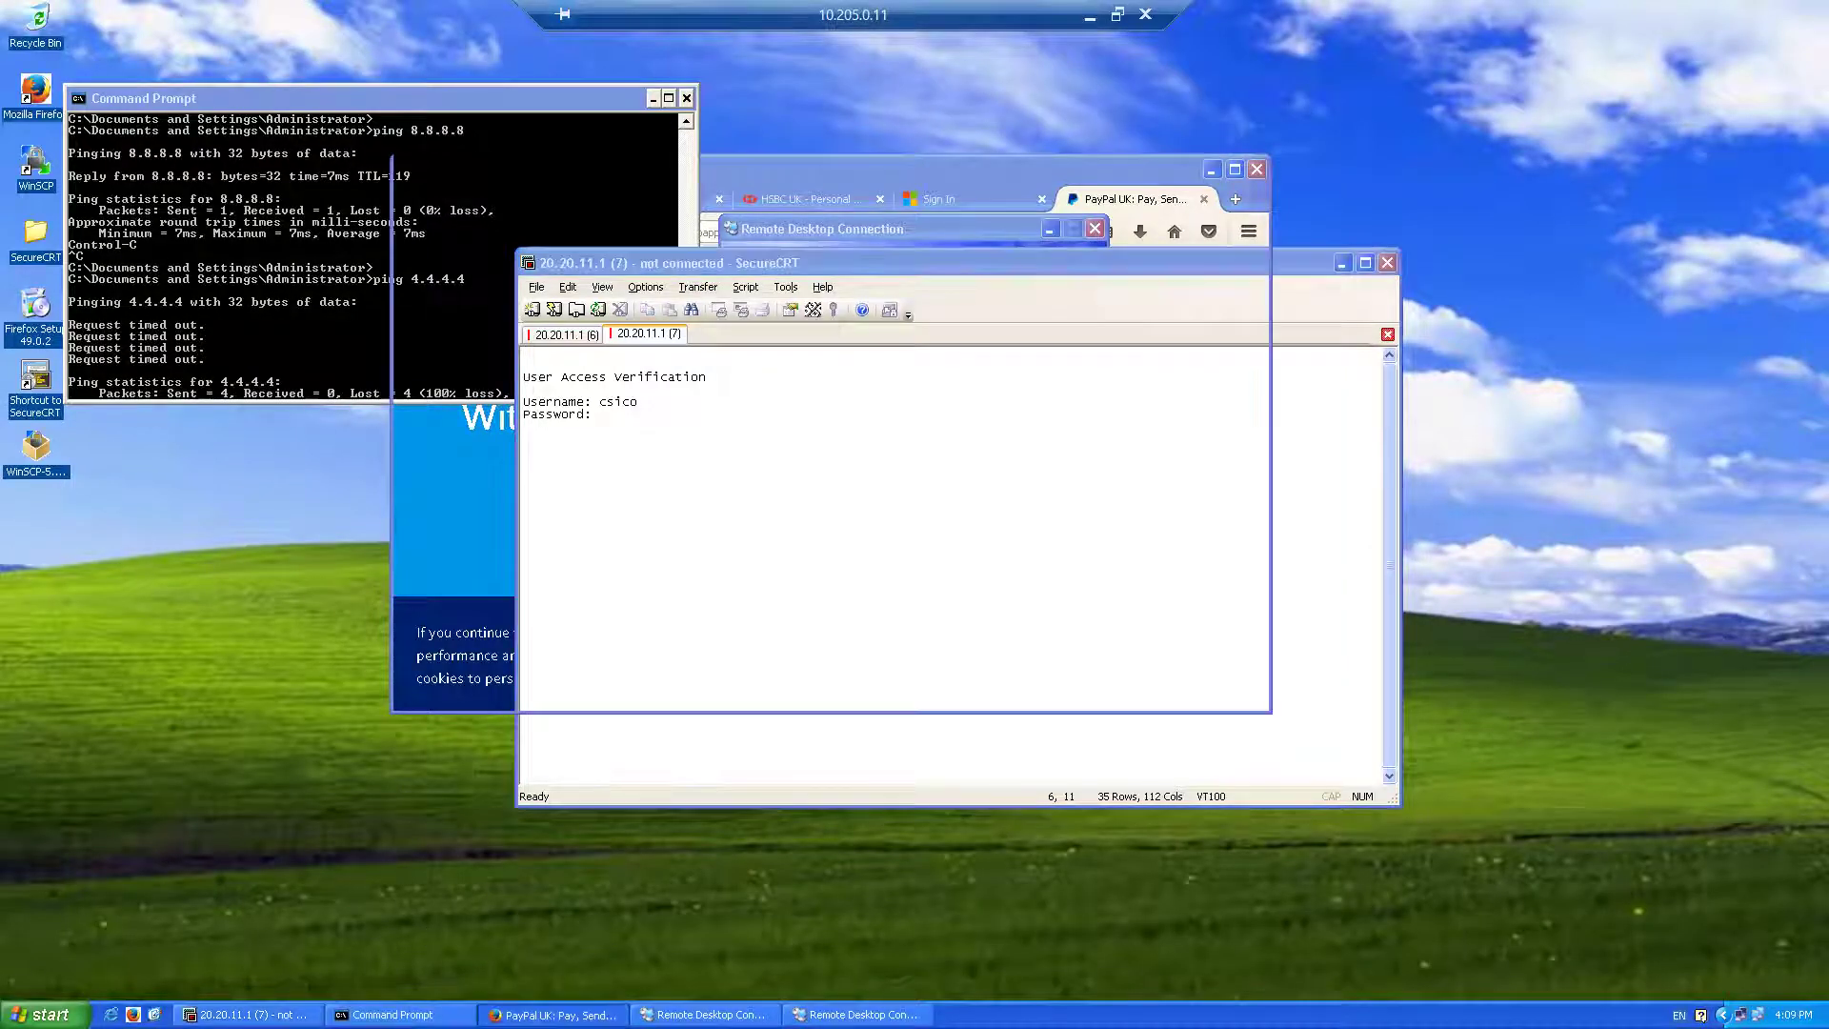
pyautogui.click(699, 229)
pyautogui.write('www.youtube.com/')
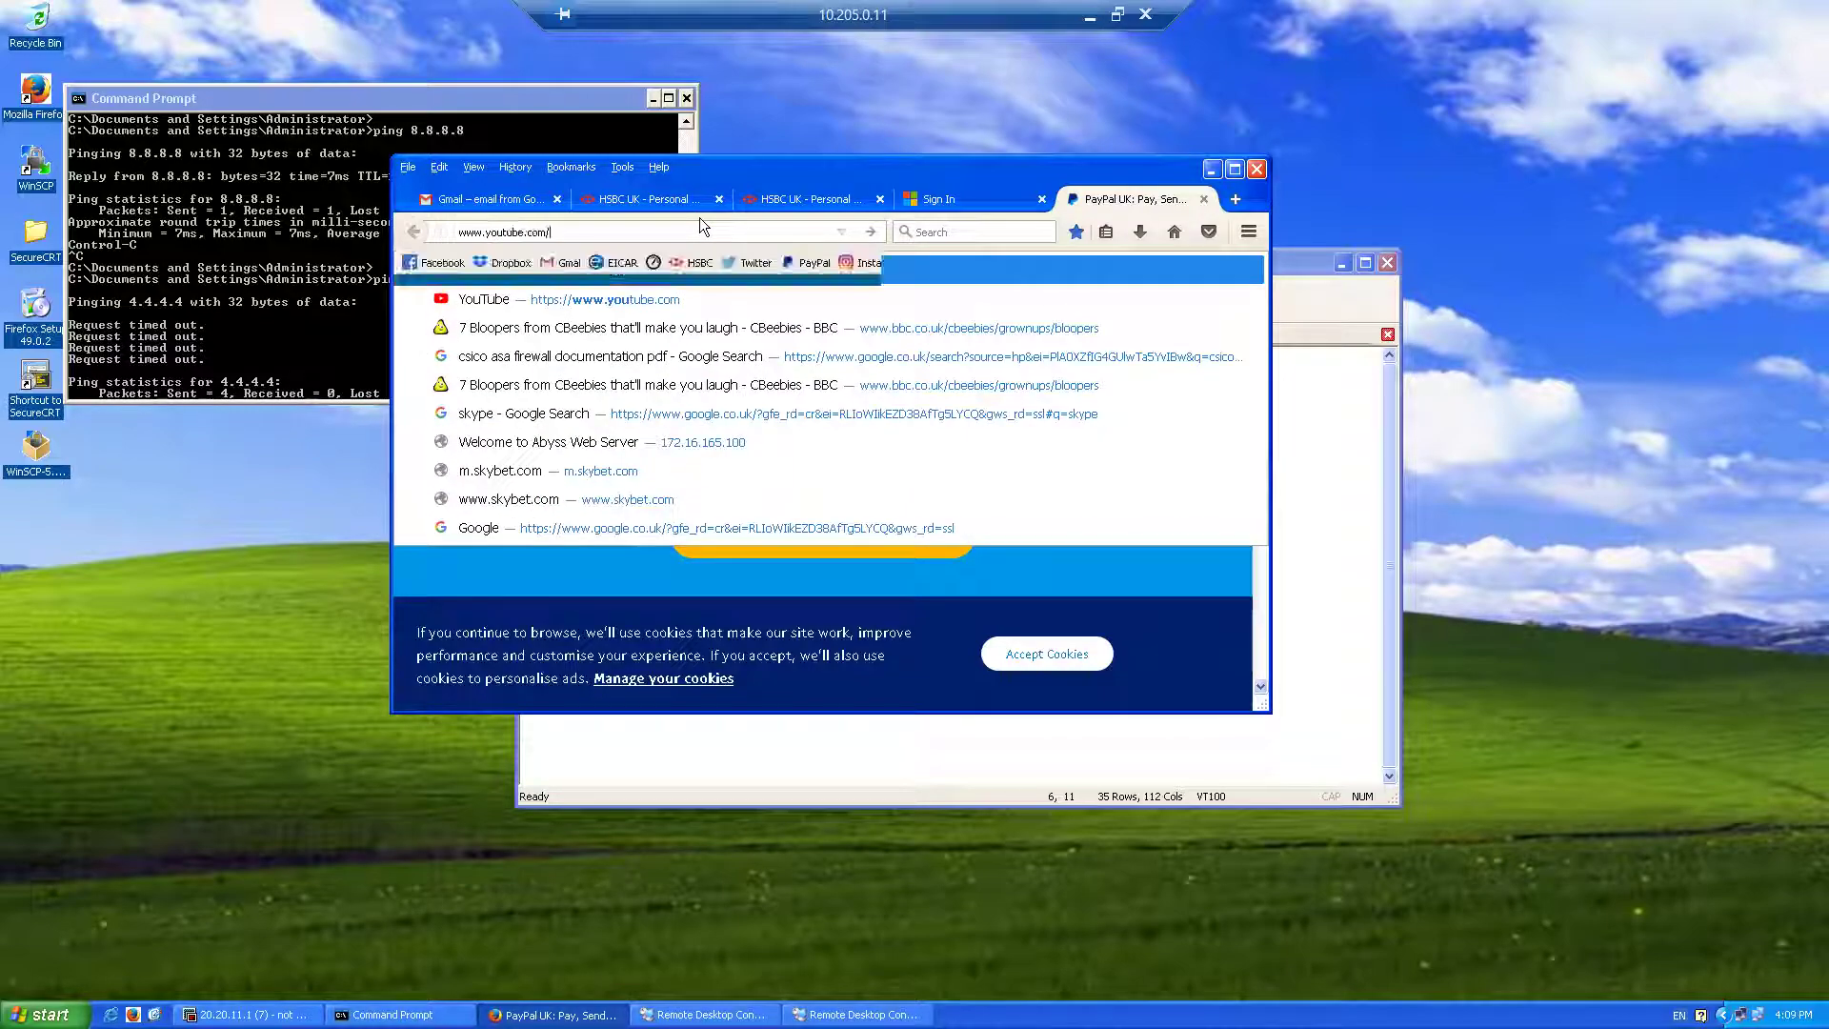
pyautogui.press('Return')
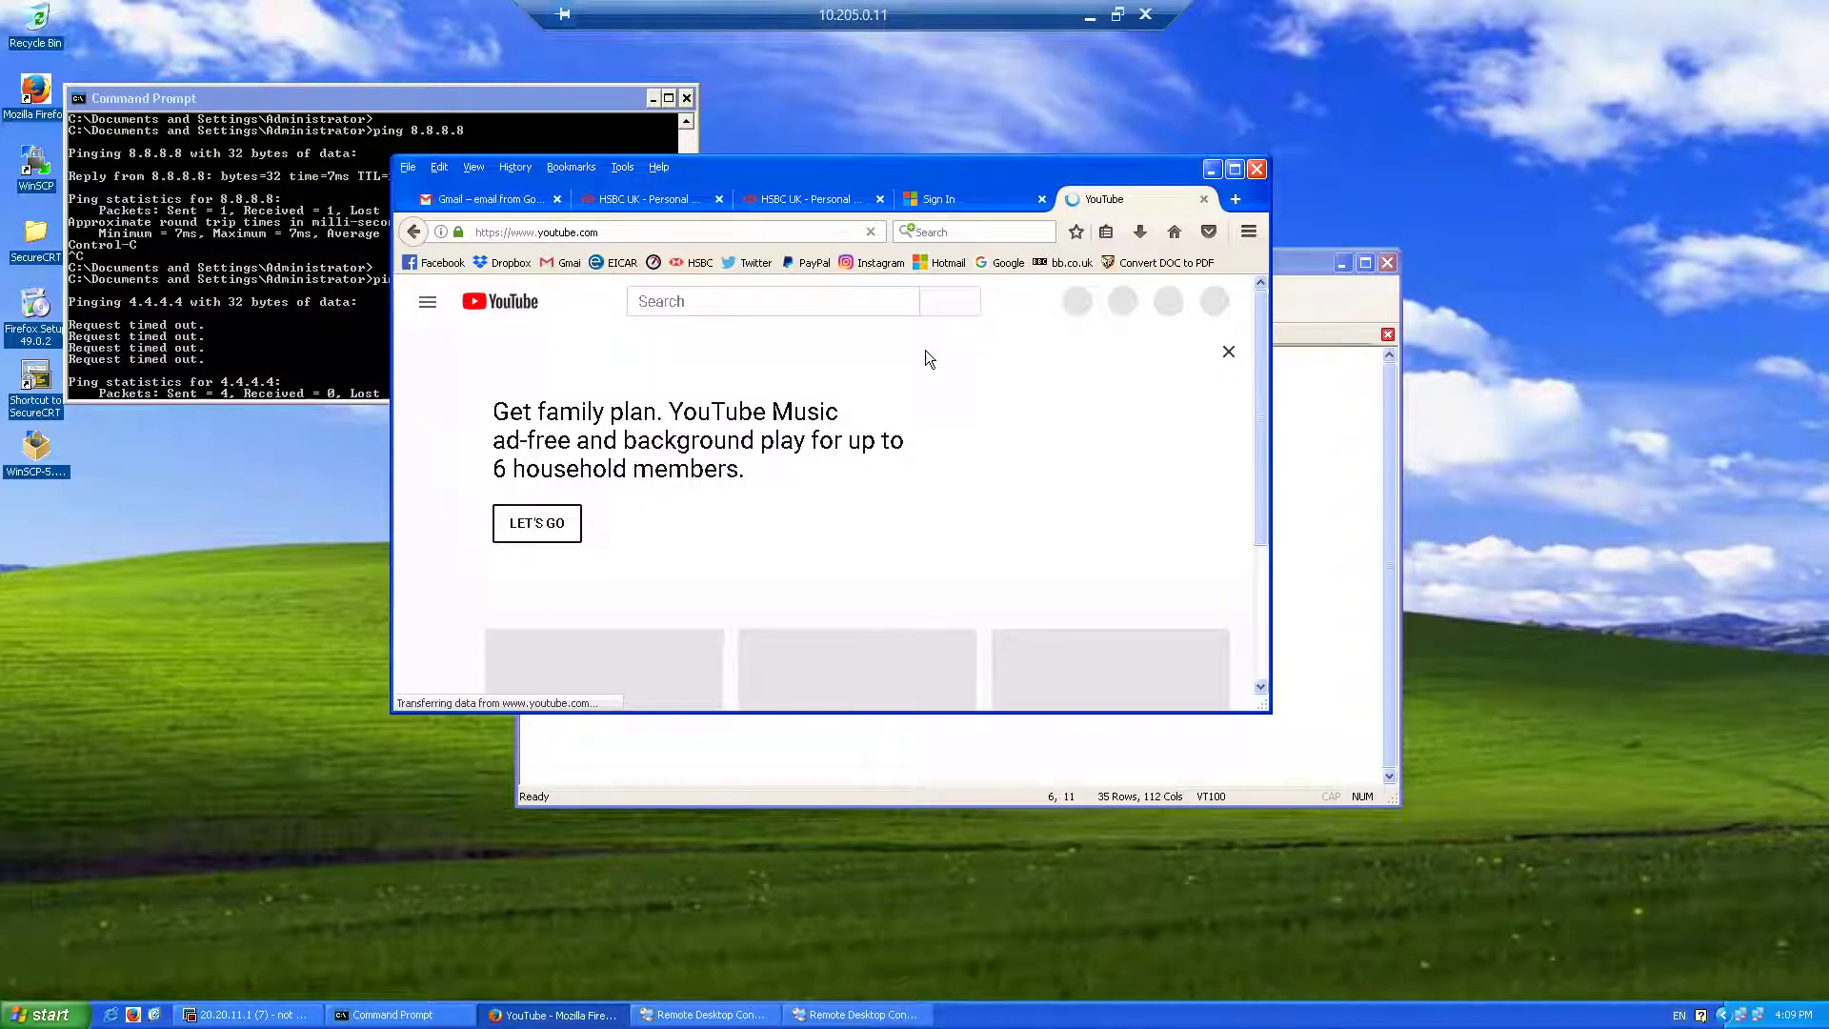
pyautogui.click(1090, 14)
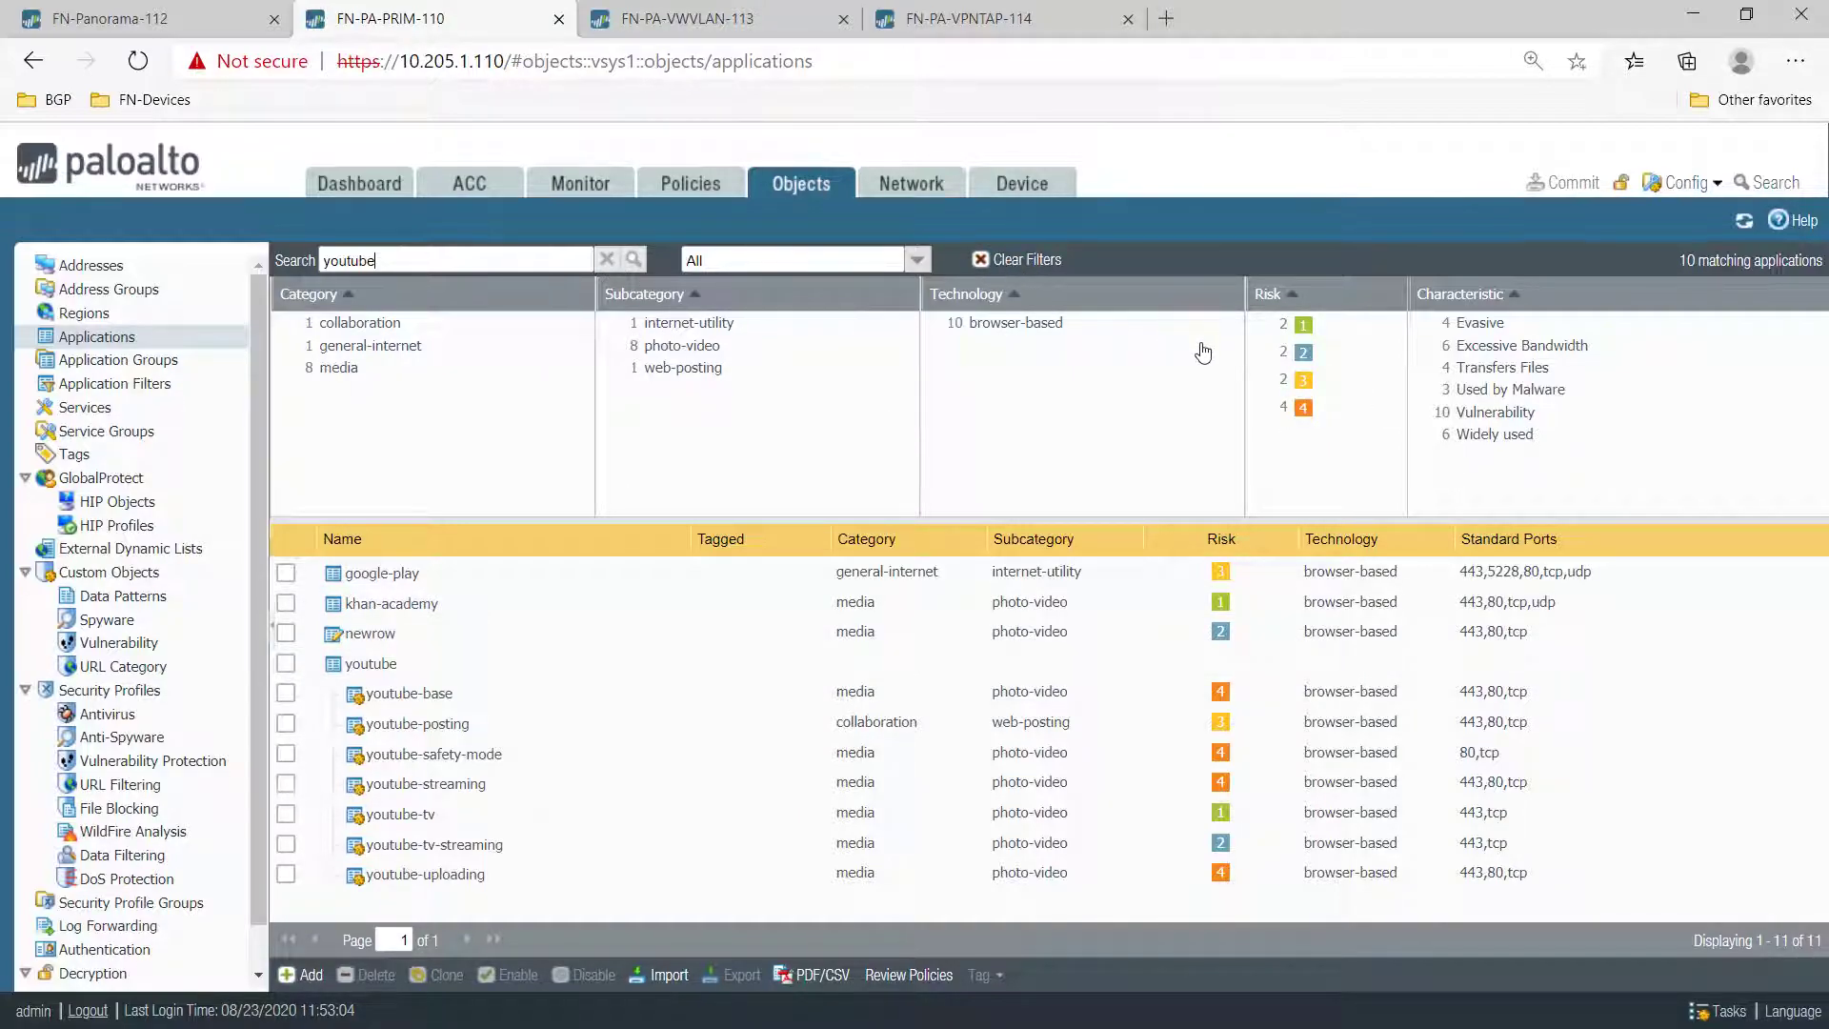
# - Clear the youtube search and browse the first pages of risk-4 applications
pyautogui.hotkey('ctrl', 'a')
pyautogui.press('BackSpace')
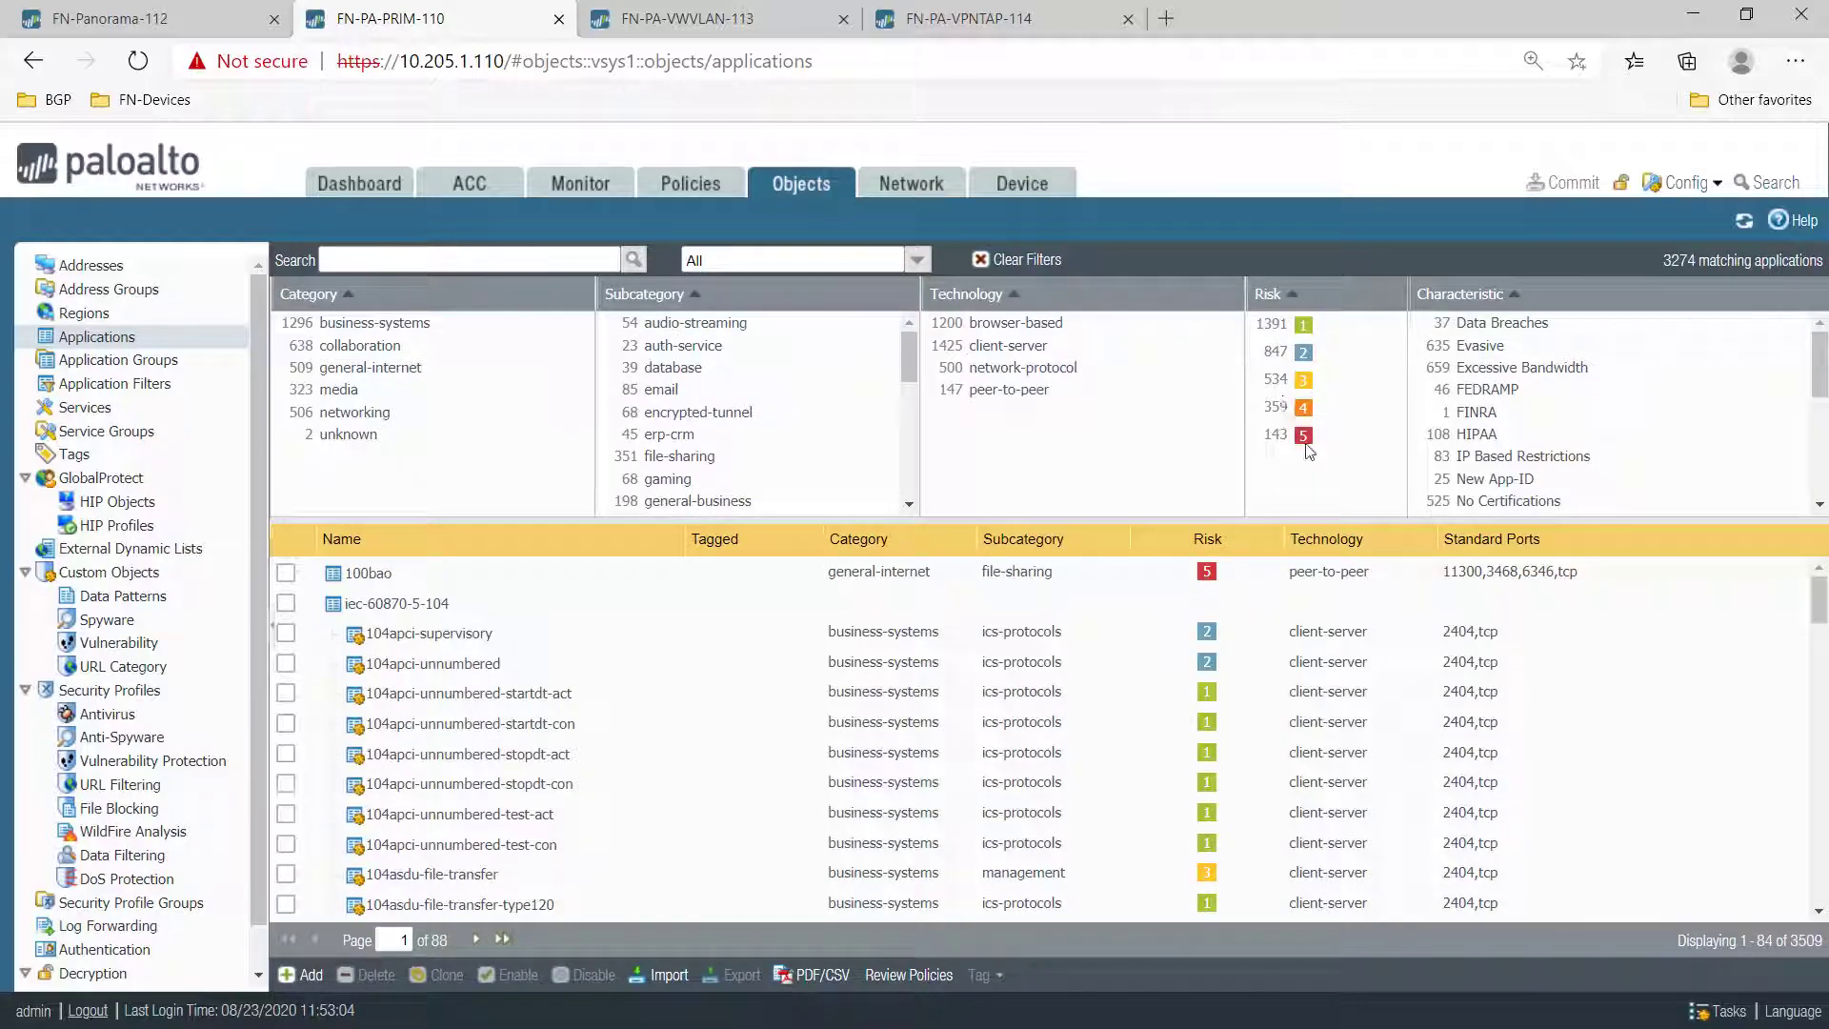
pyautogui.click(1303, 410)
pyautogui.scroll(-3, 592, 728)
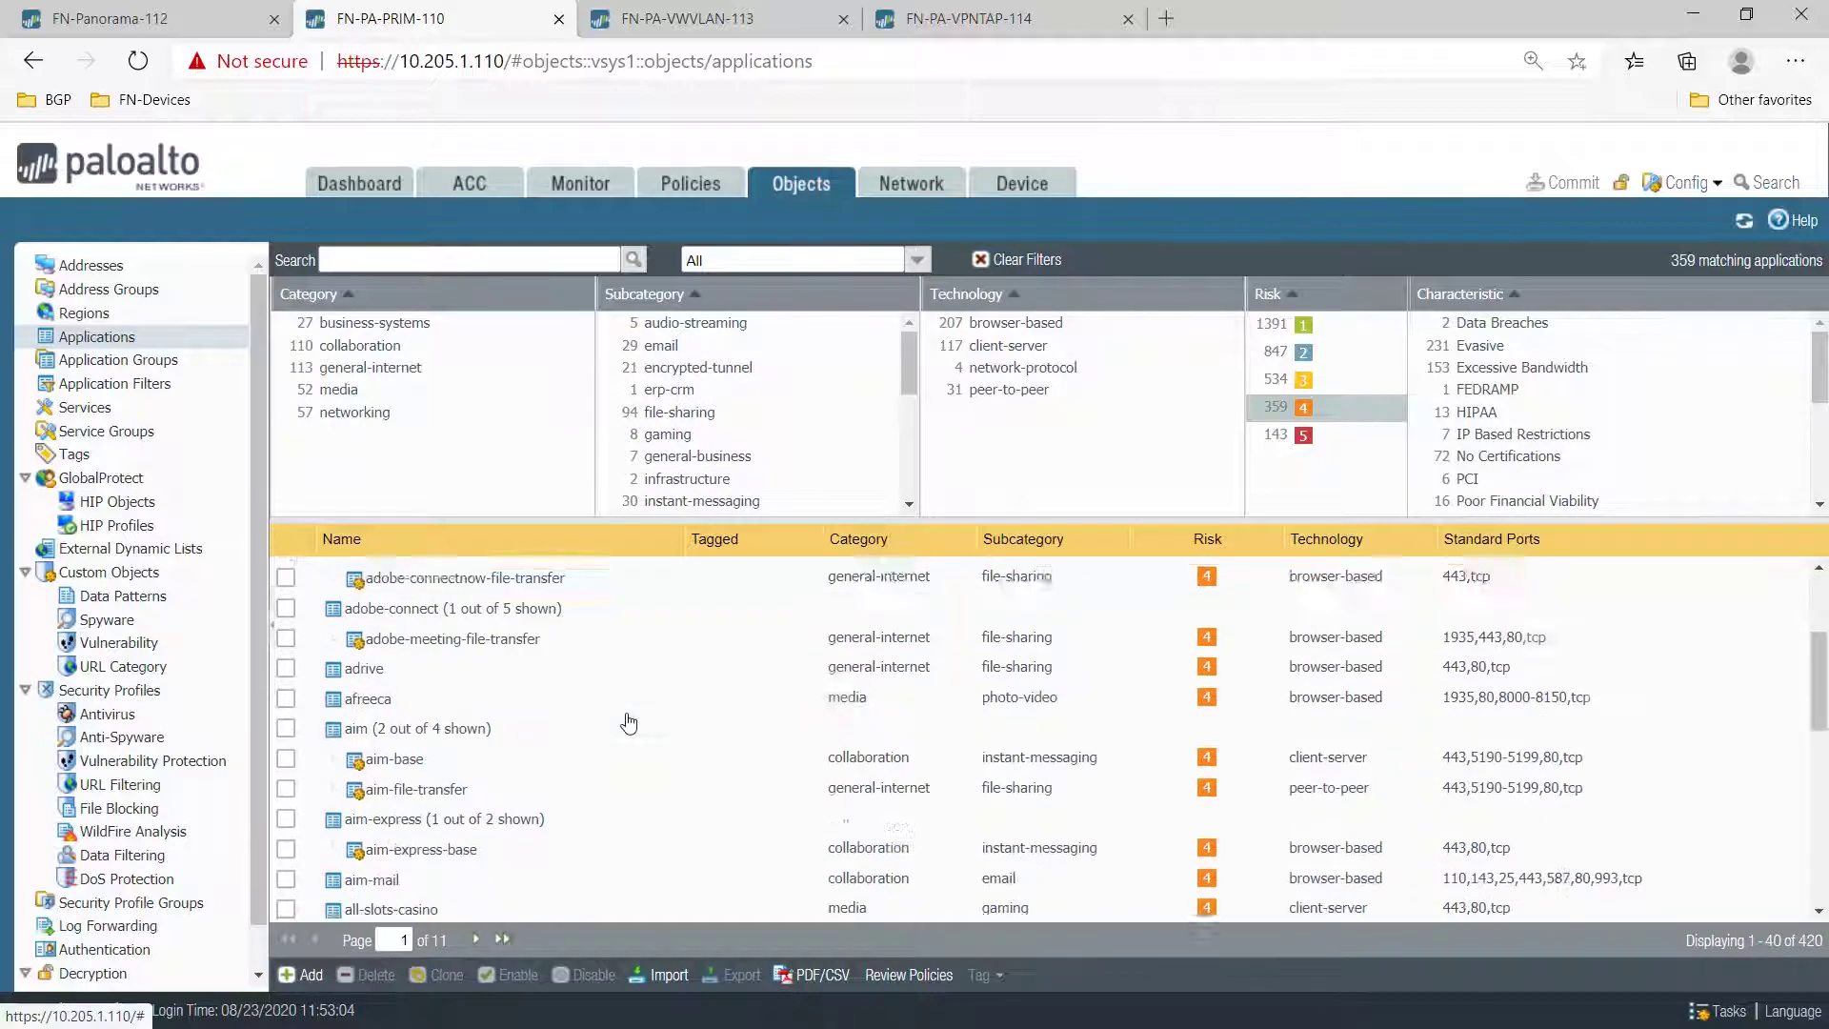
pyautogui.scroll(-3, 632, 728)
pyautogui.scroll(-3, 633, 757)
pyautogui.scroll(-1, 631, 759)
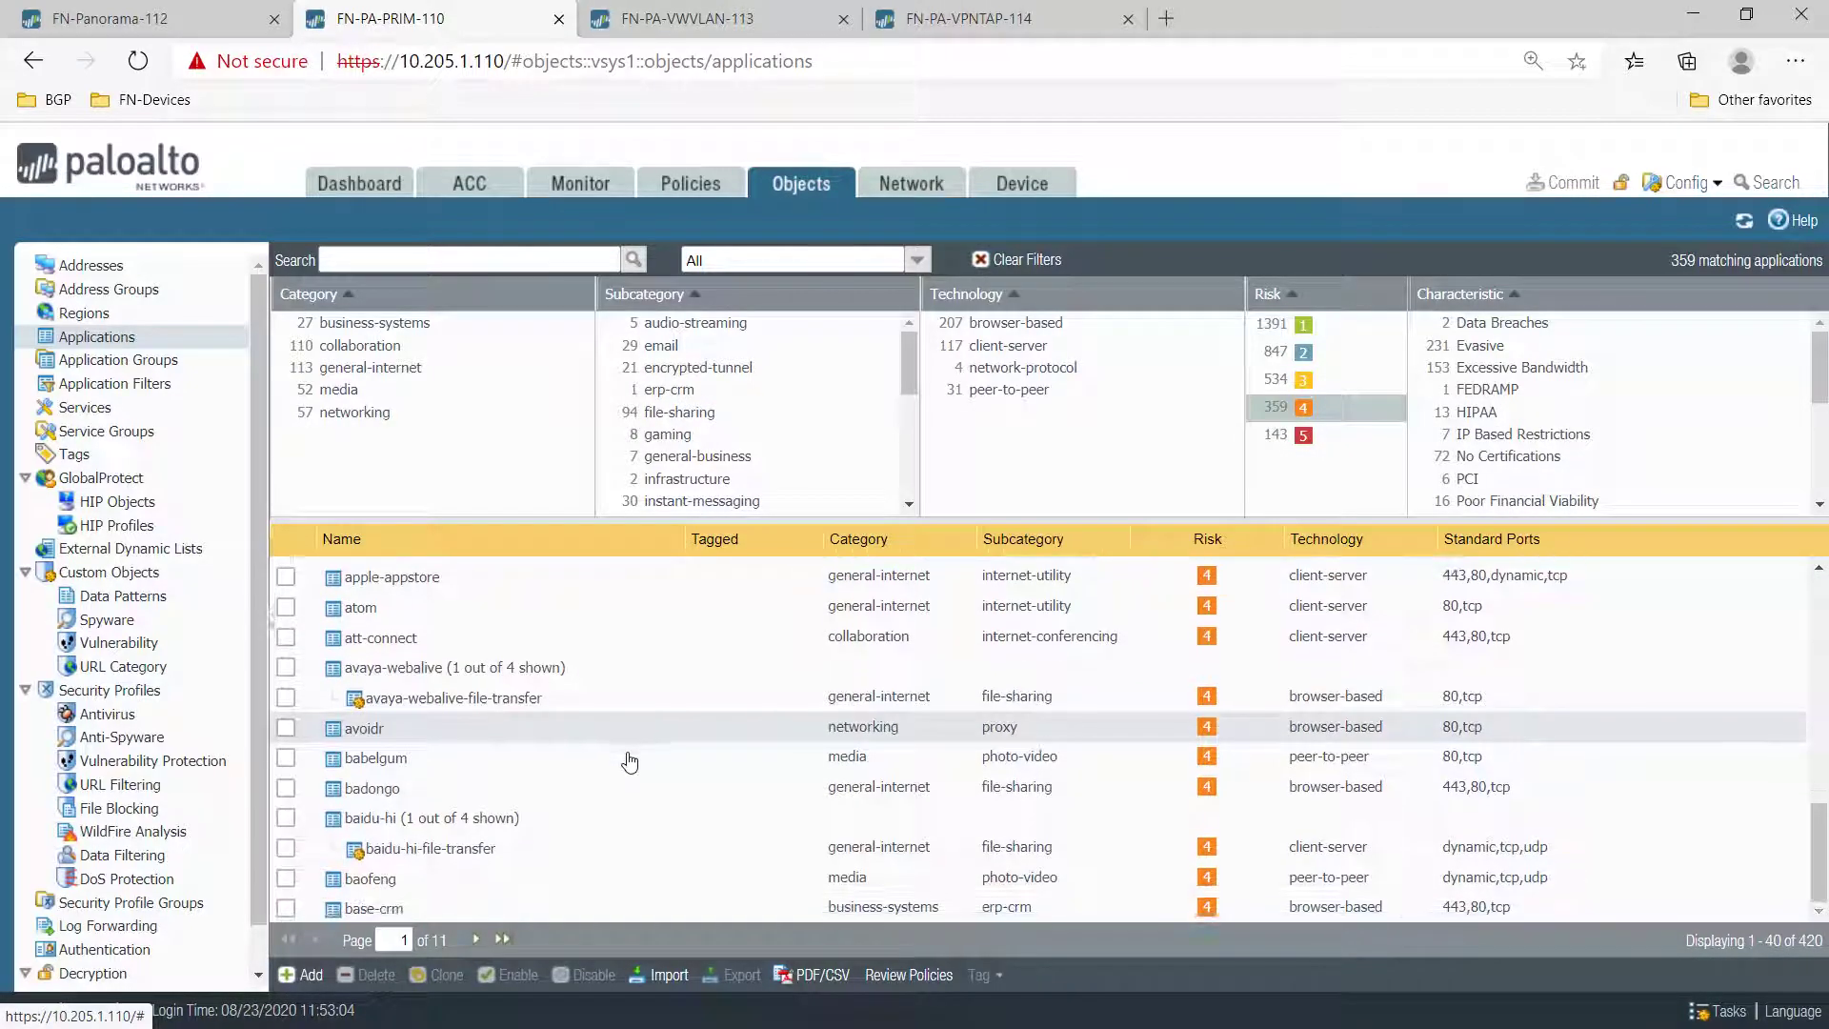
pyautogui.click(476, 939)
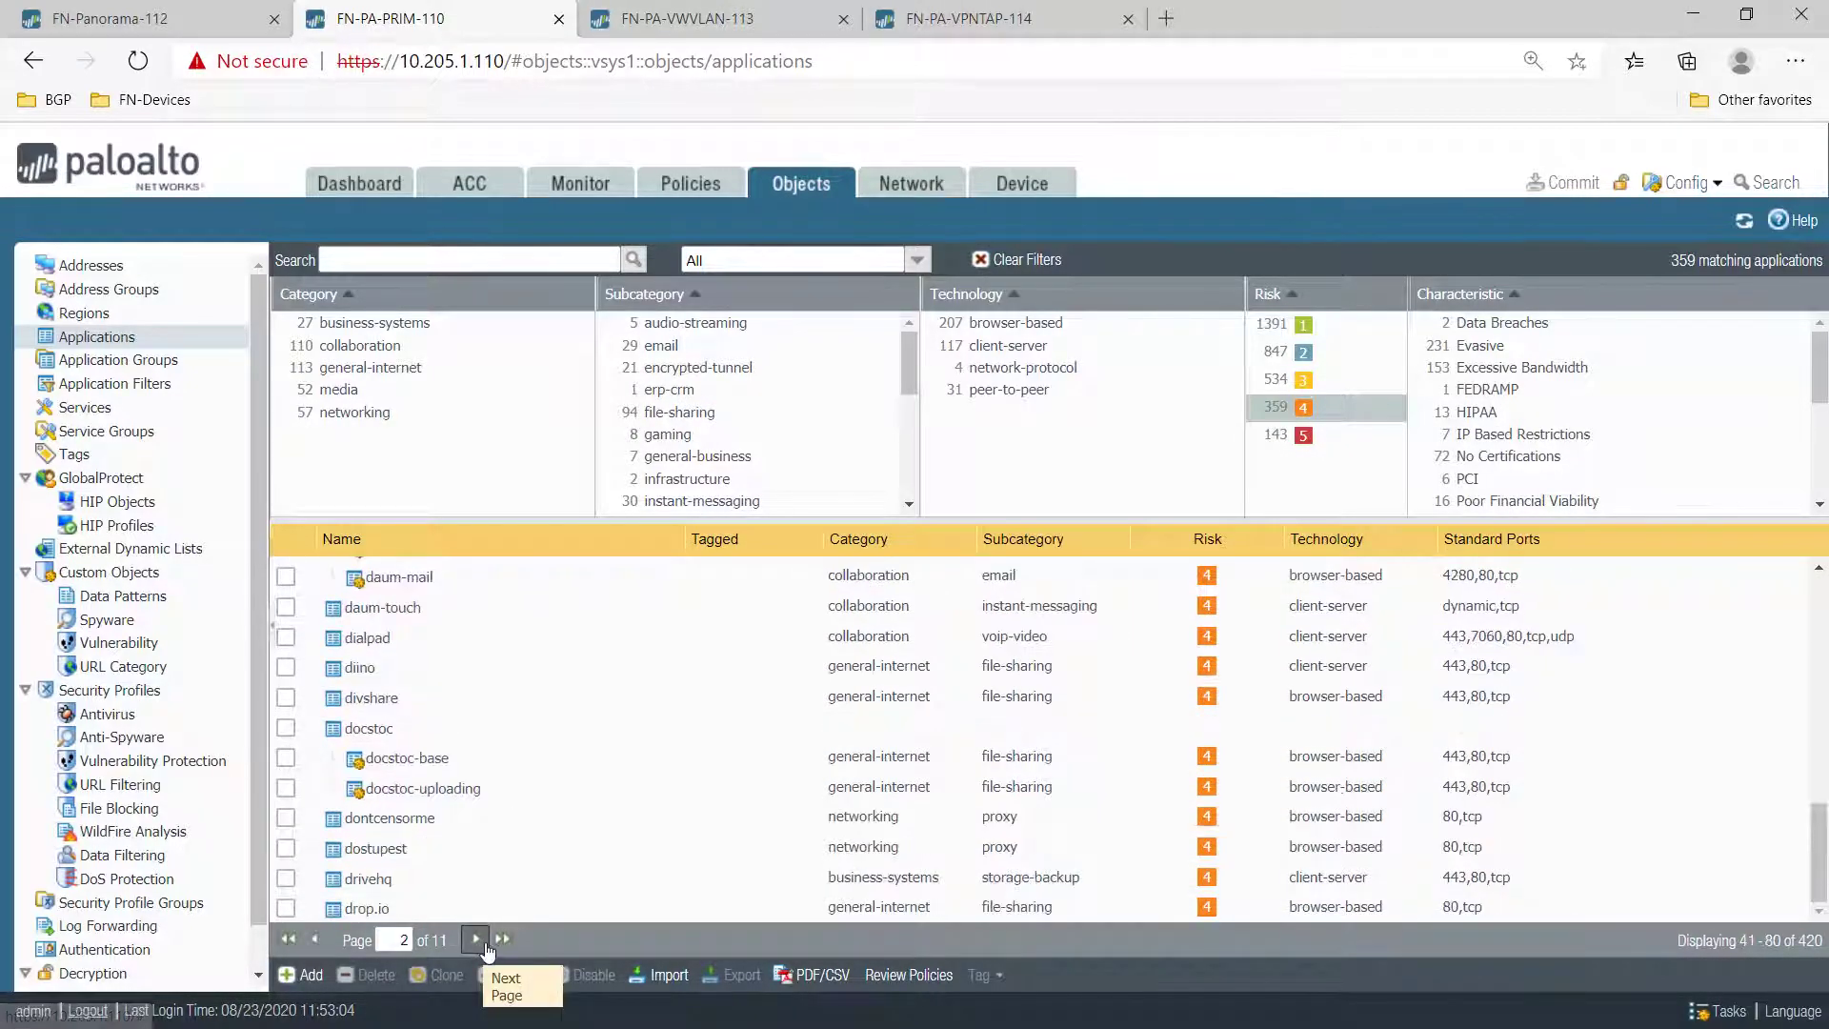
pyautogui.click(479, 940)
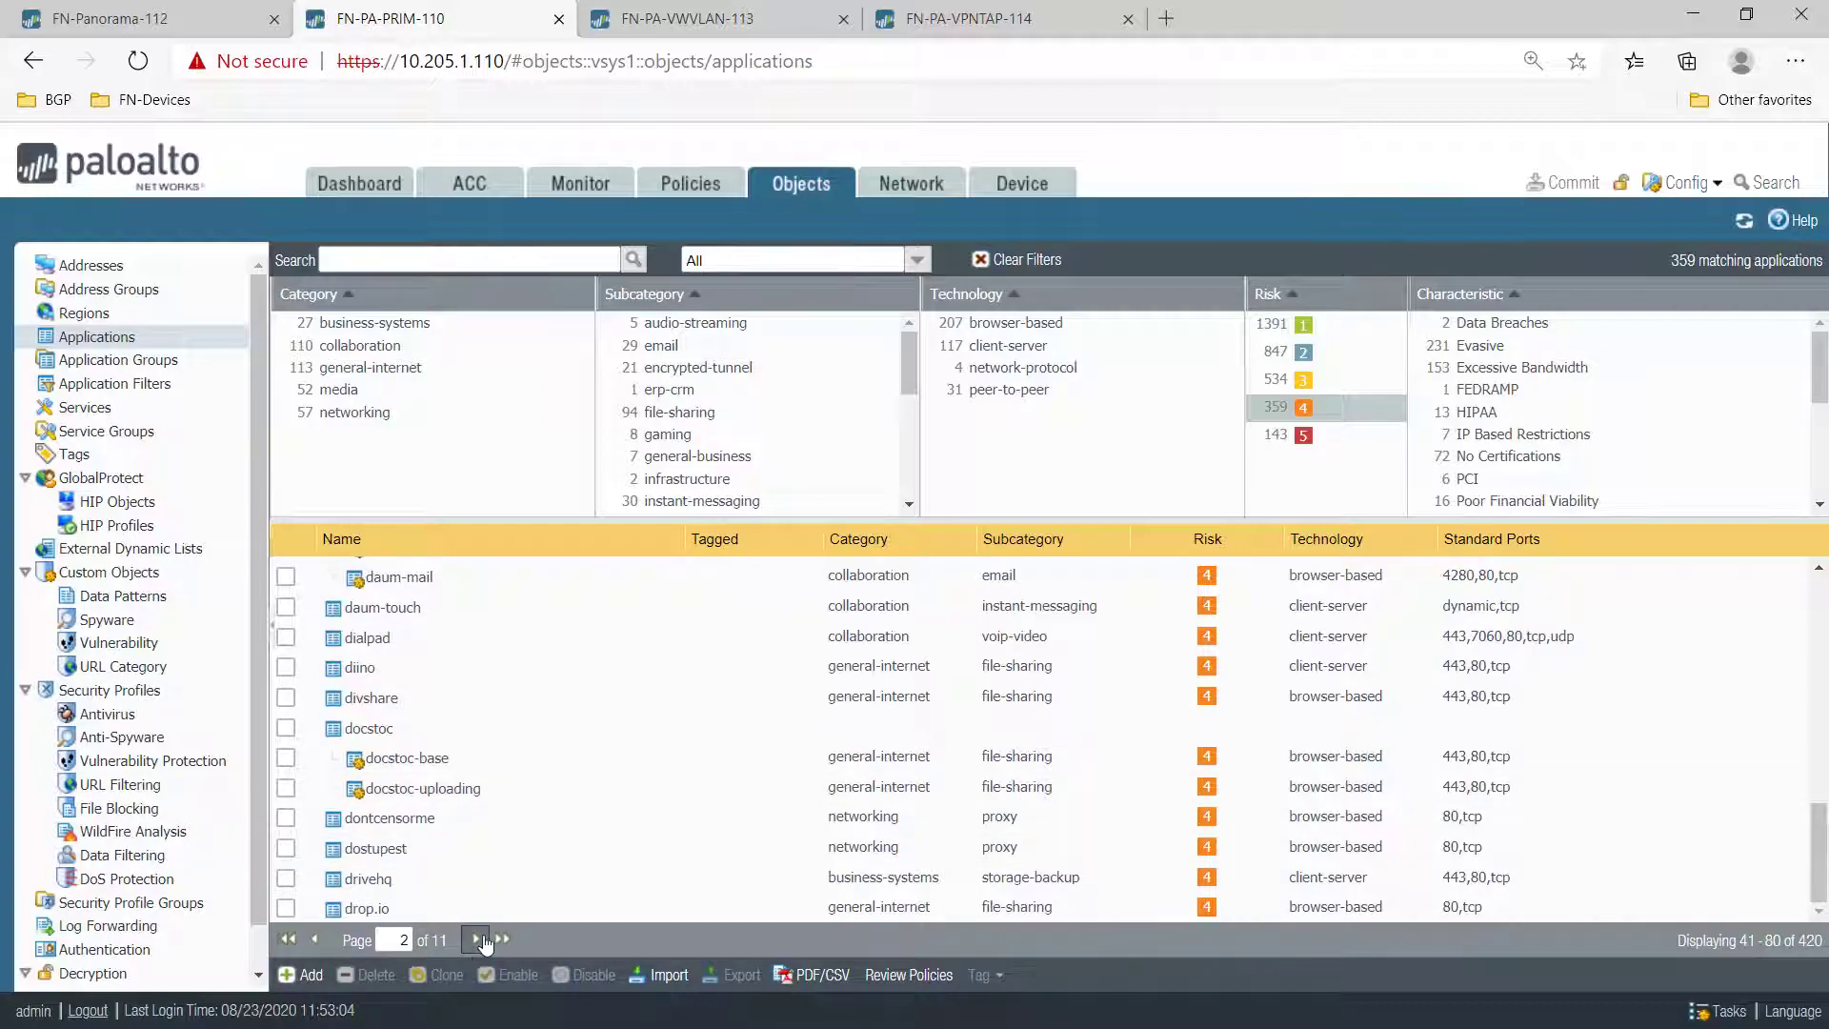
pyautogui.scroll(-1, 599, 811)
pyautogui.scroll(-1, 597, 811)
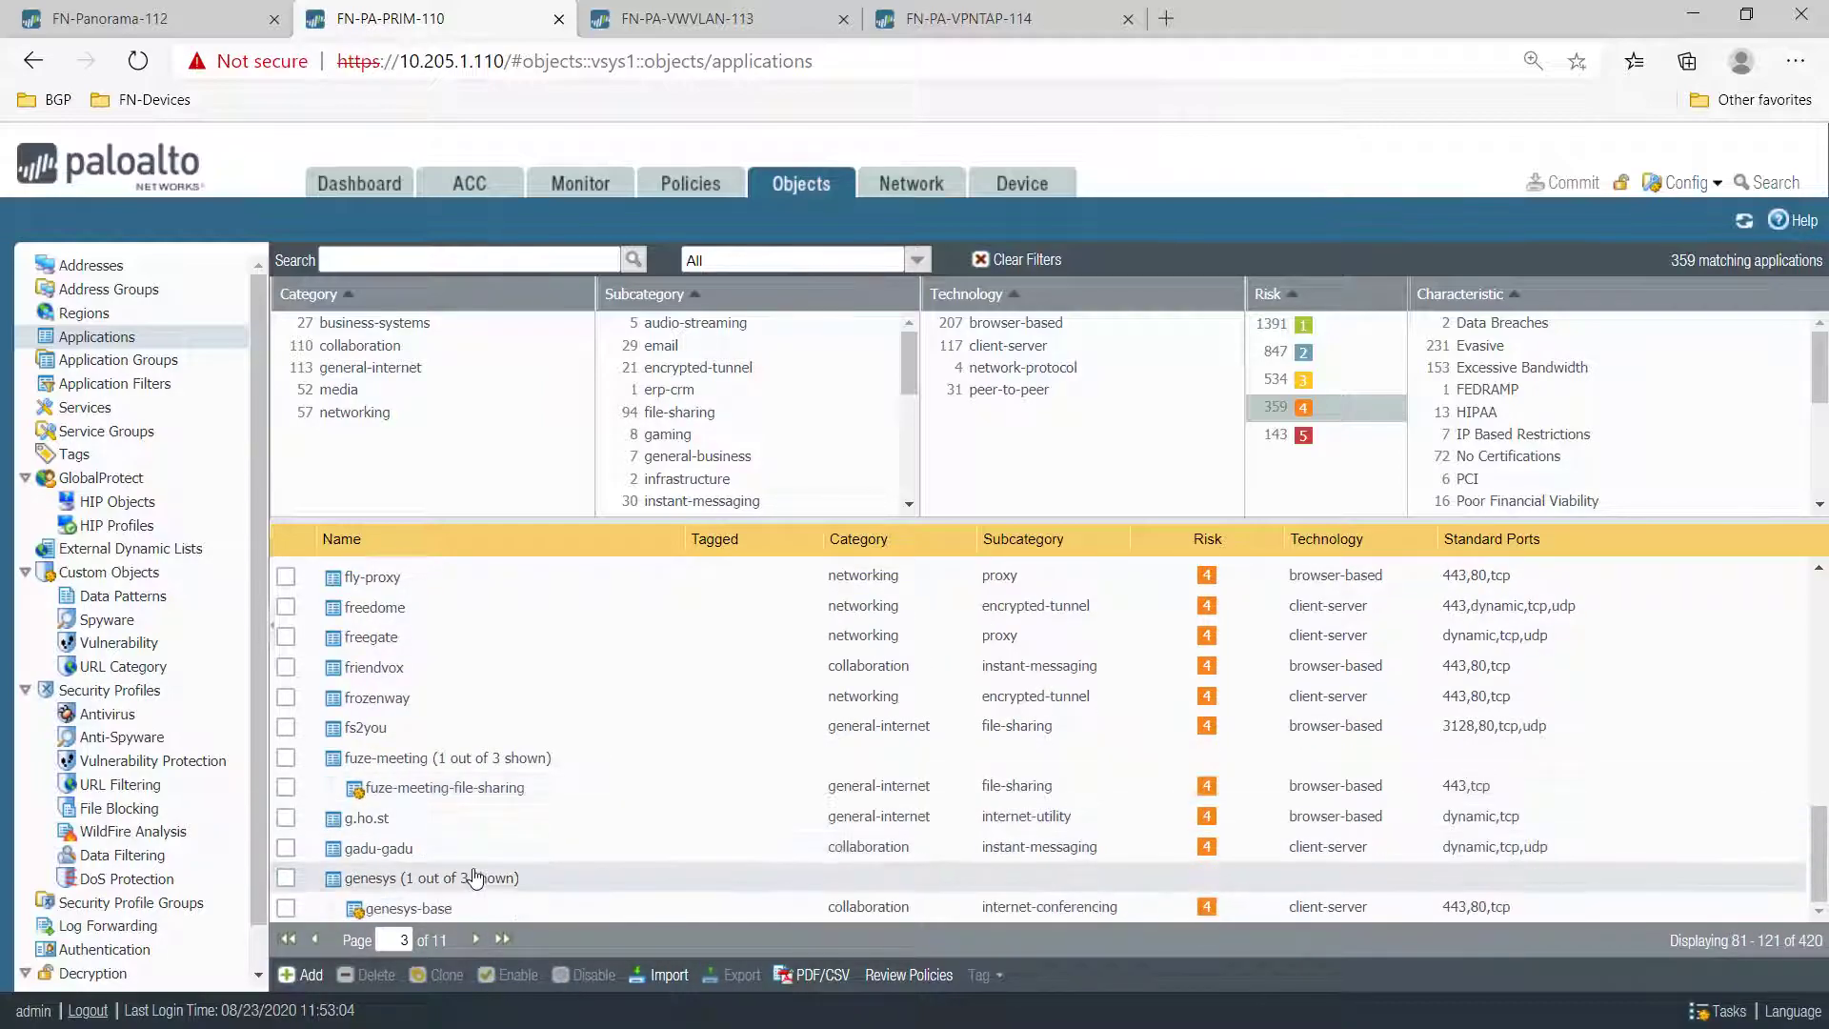
# - Page through to page eight of risk-4 applications, then add risk 5 for 502 results
pyautogui.click(477, 940)
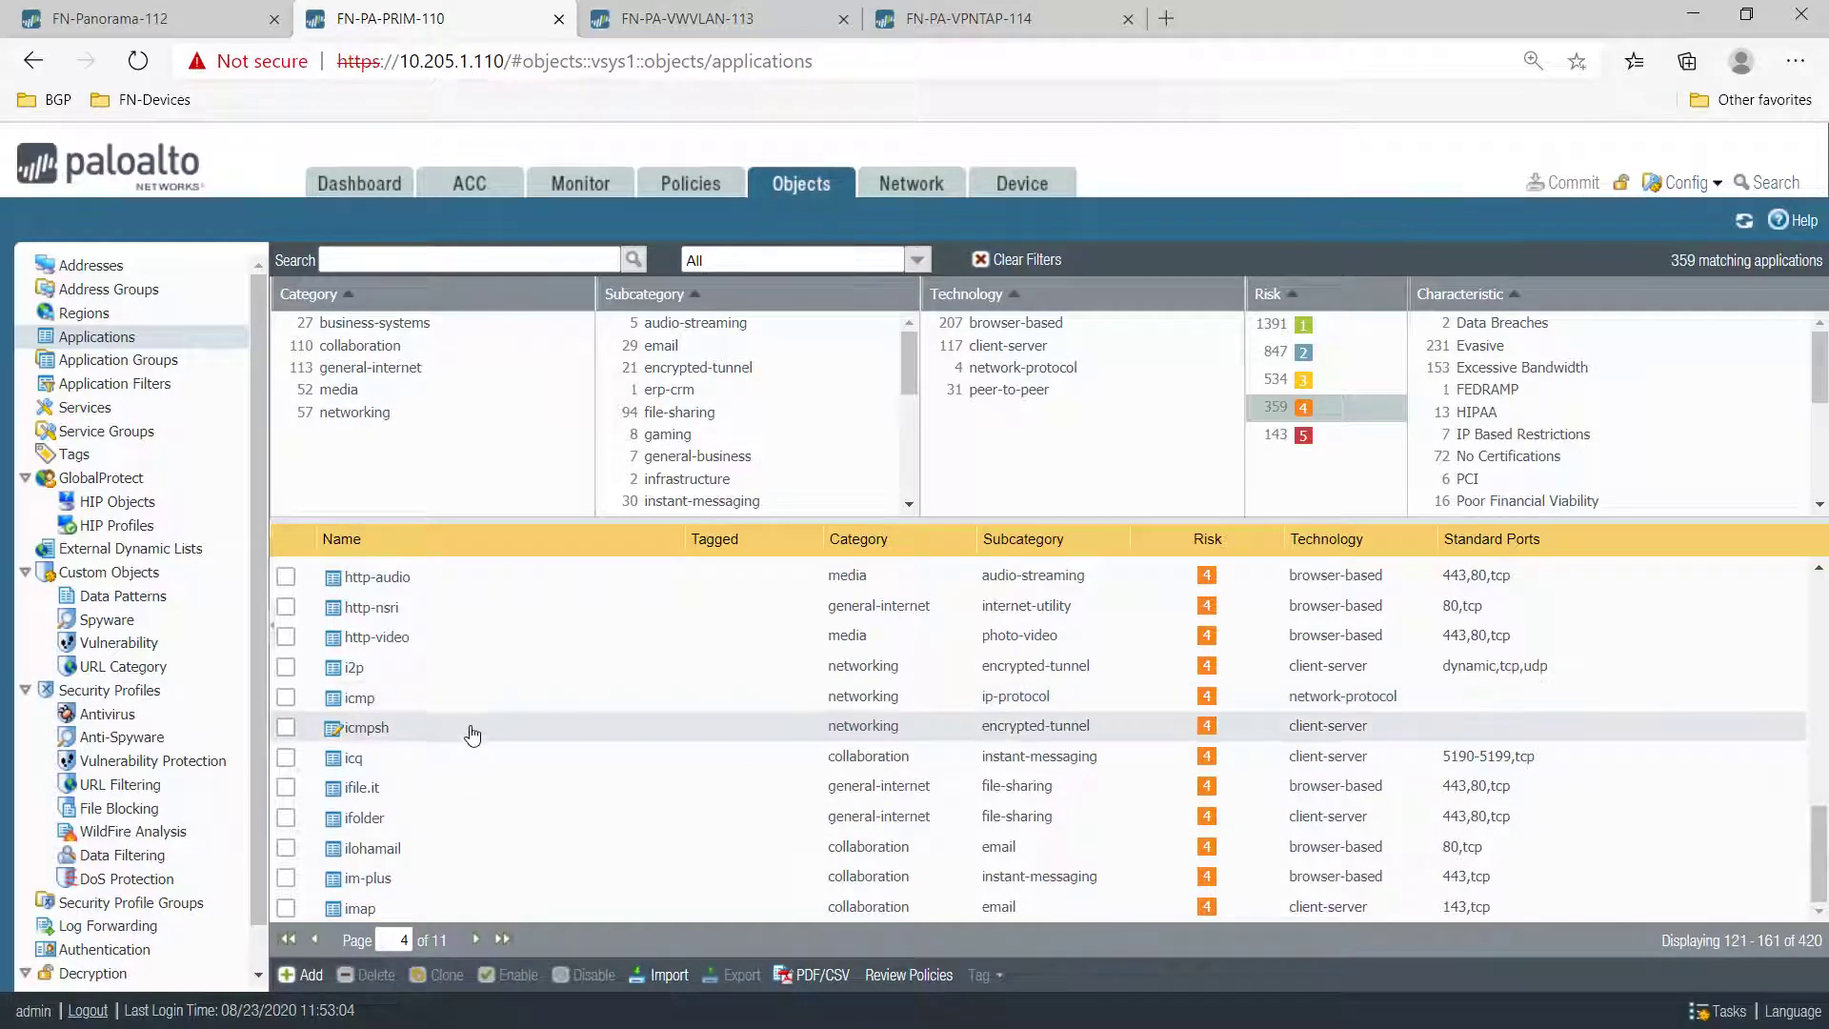
pyautogui.click(474, 941)
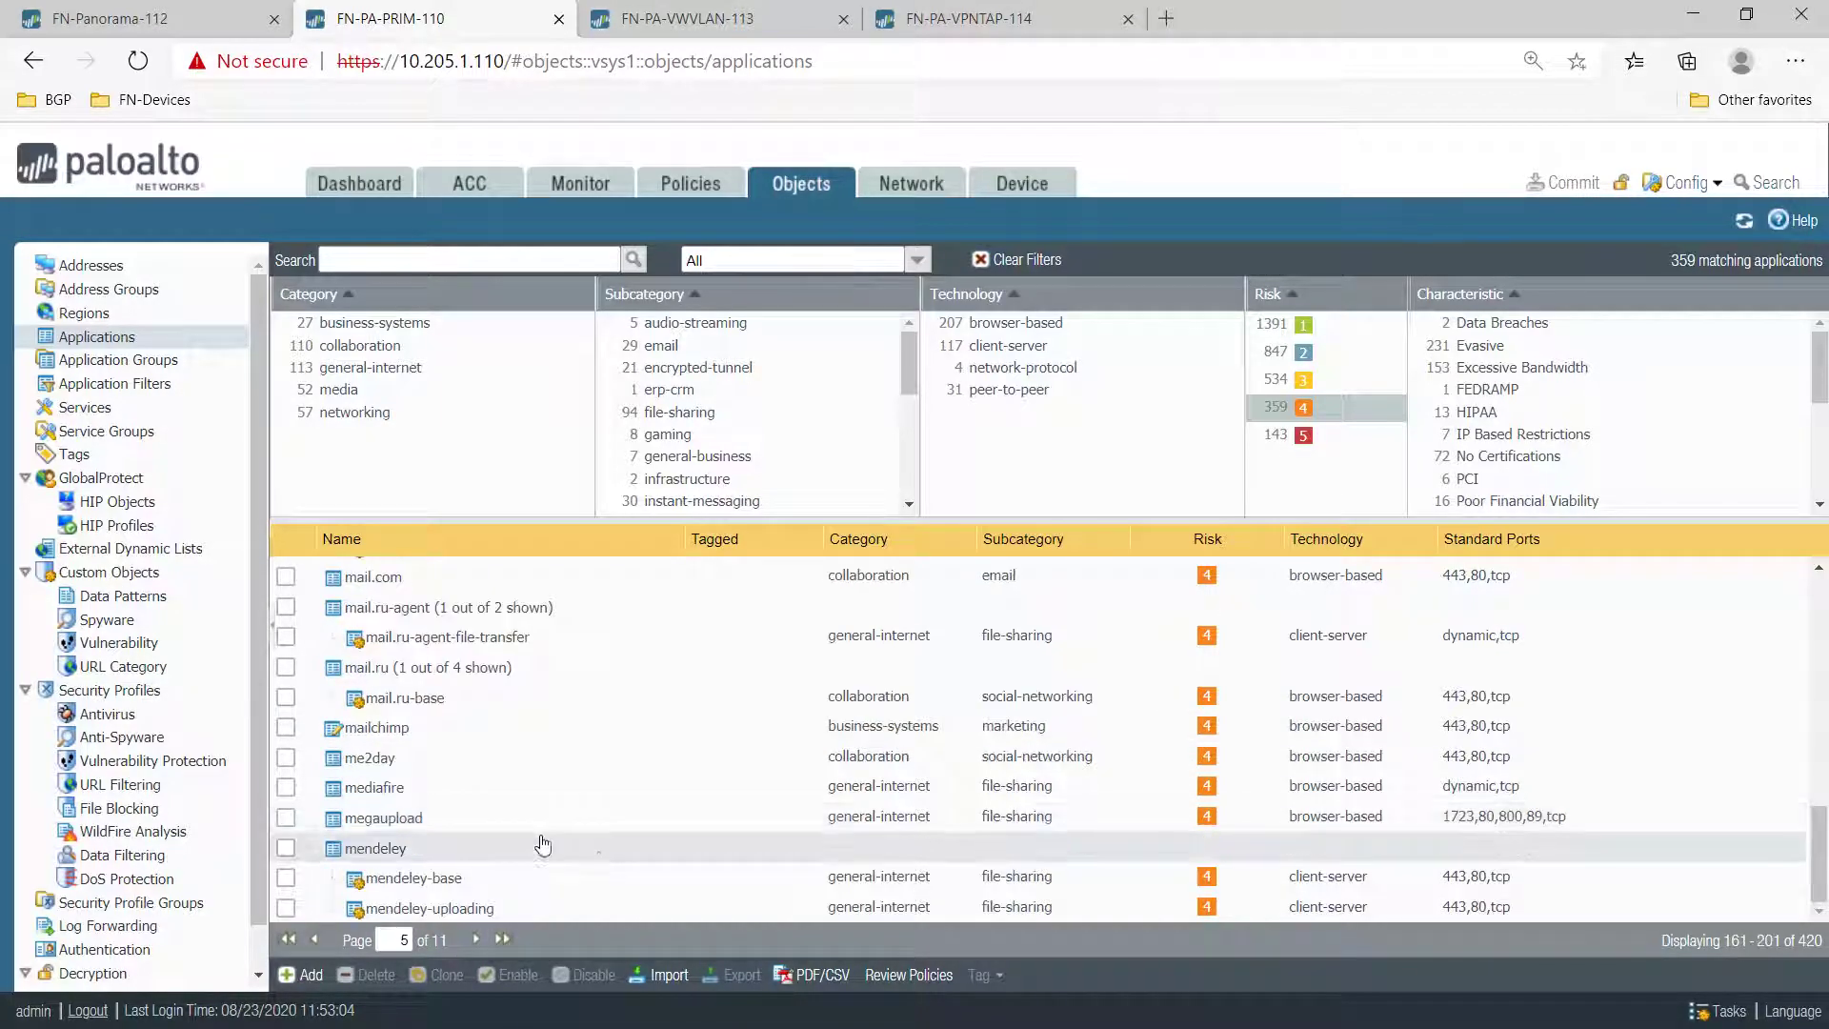
pyautogui.click(474, 942)
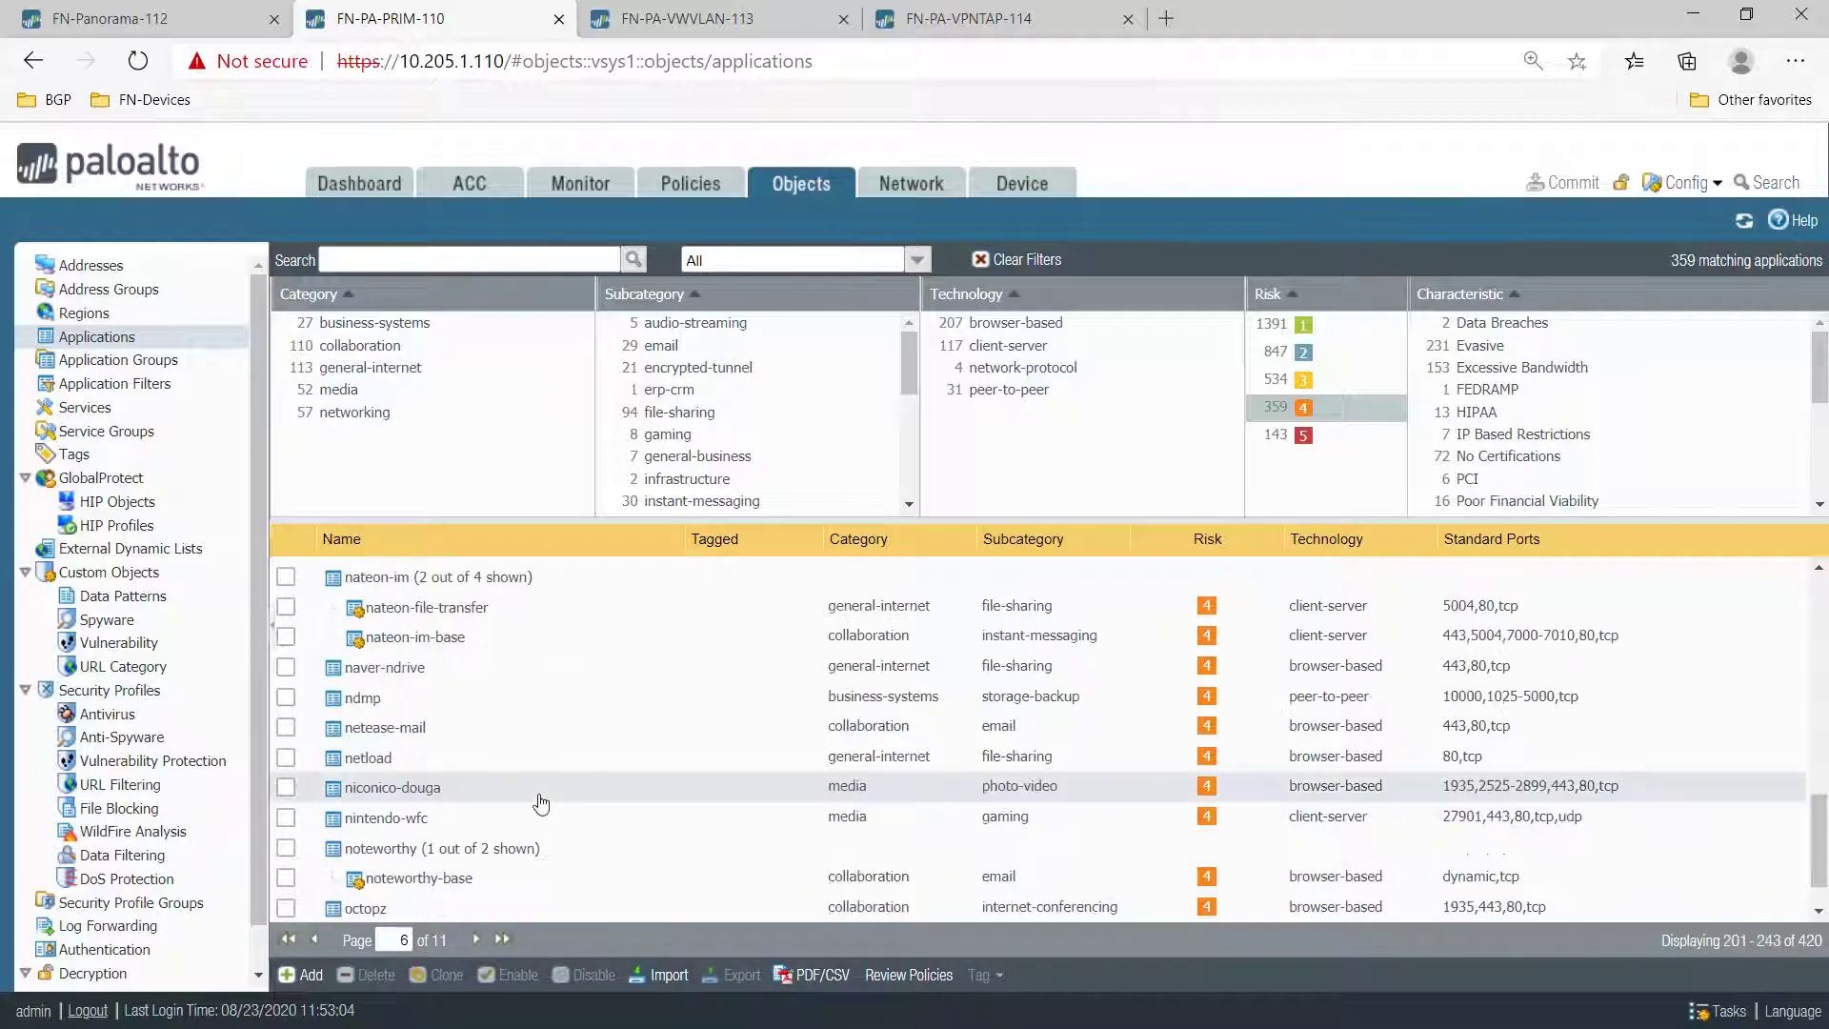
pyautogui.click(474, 941)
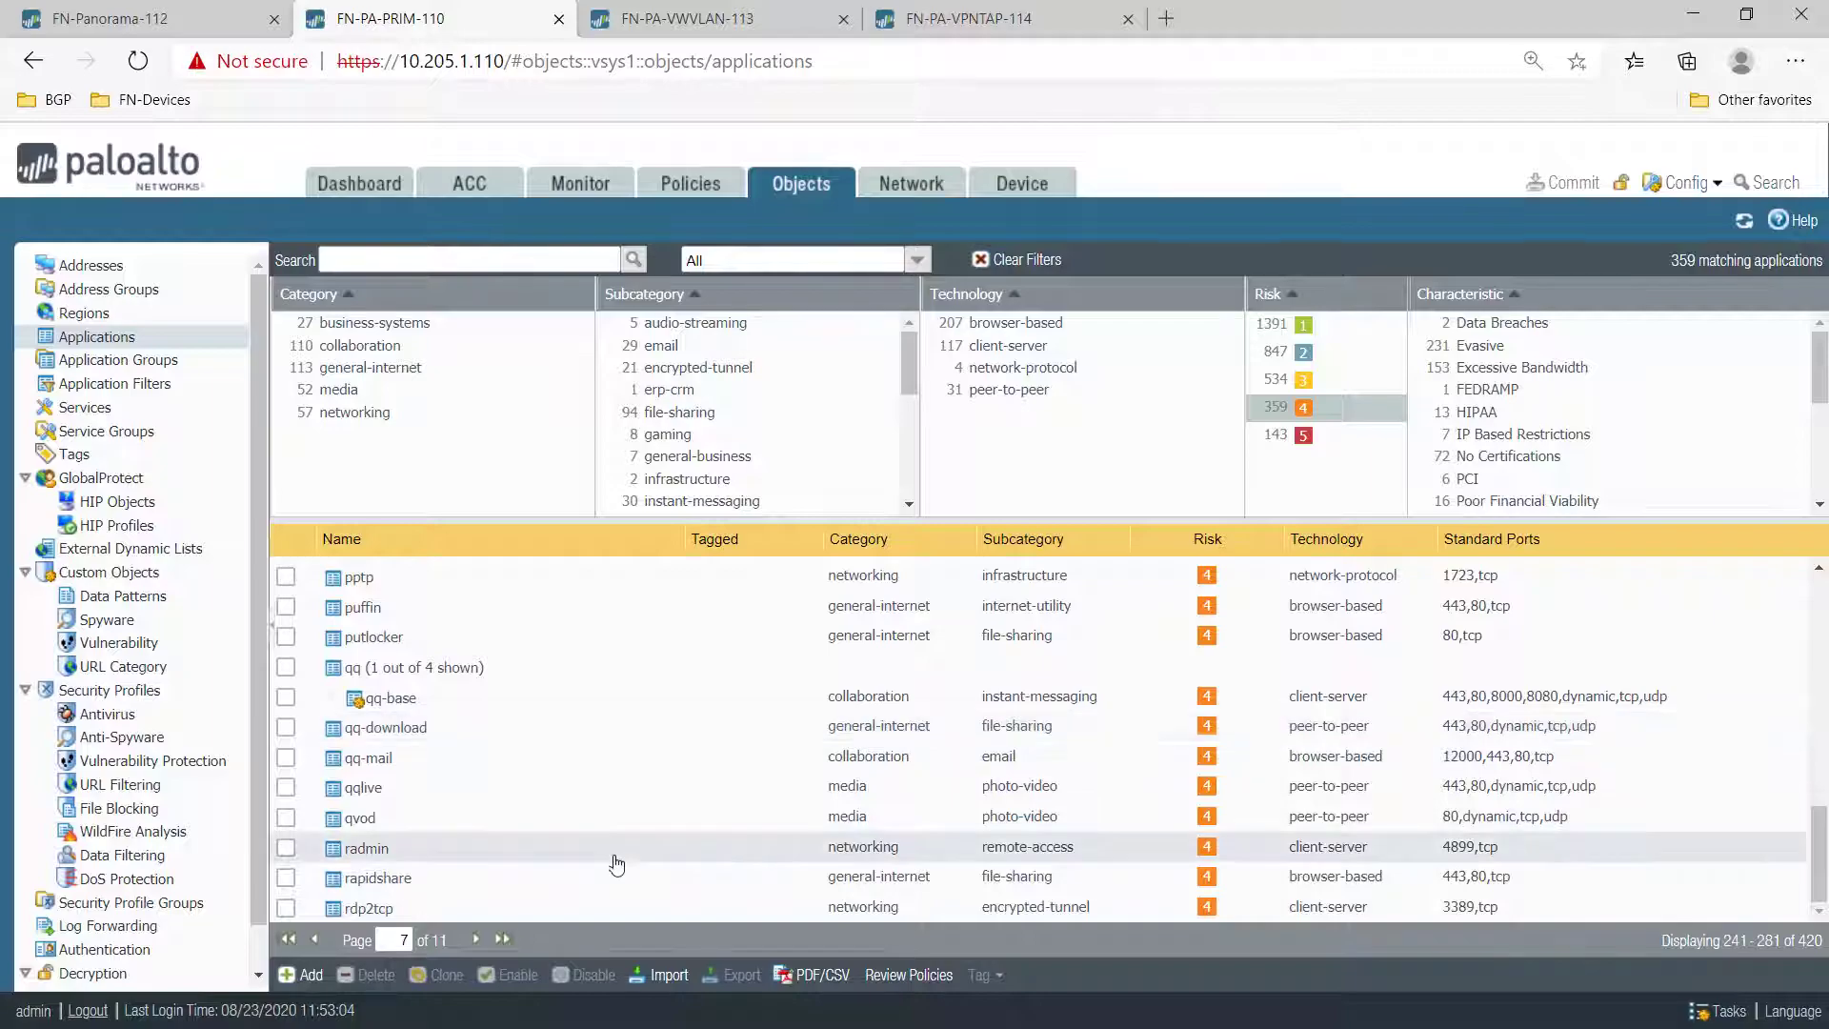
pyautogui.click(497, 941)
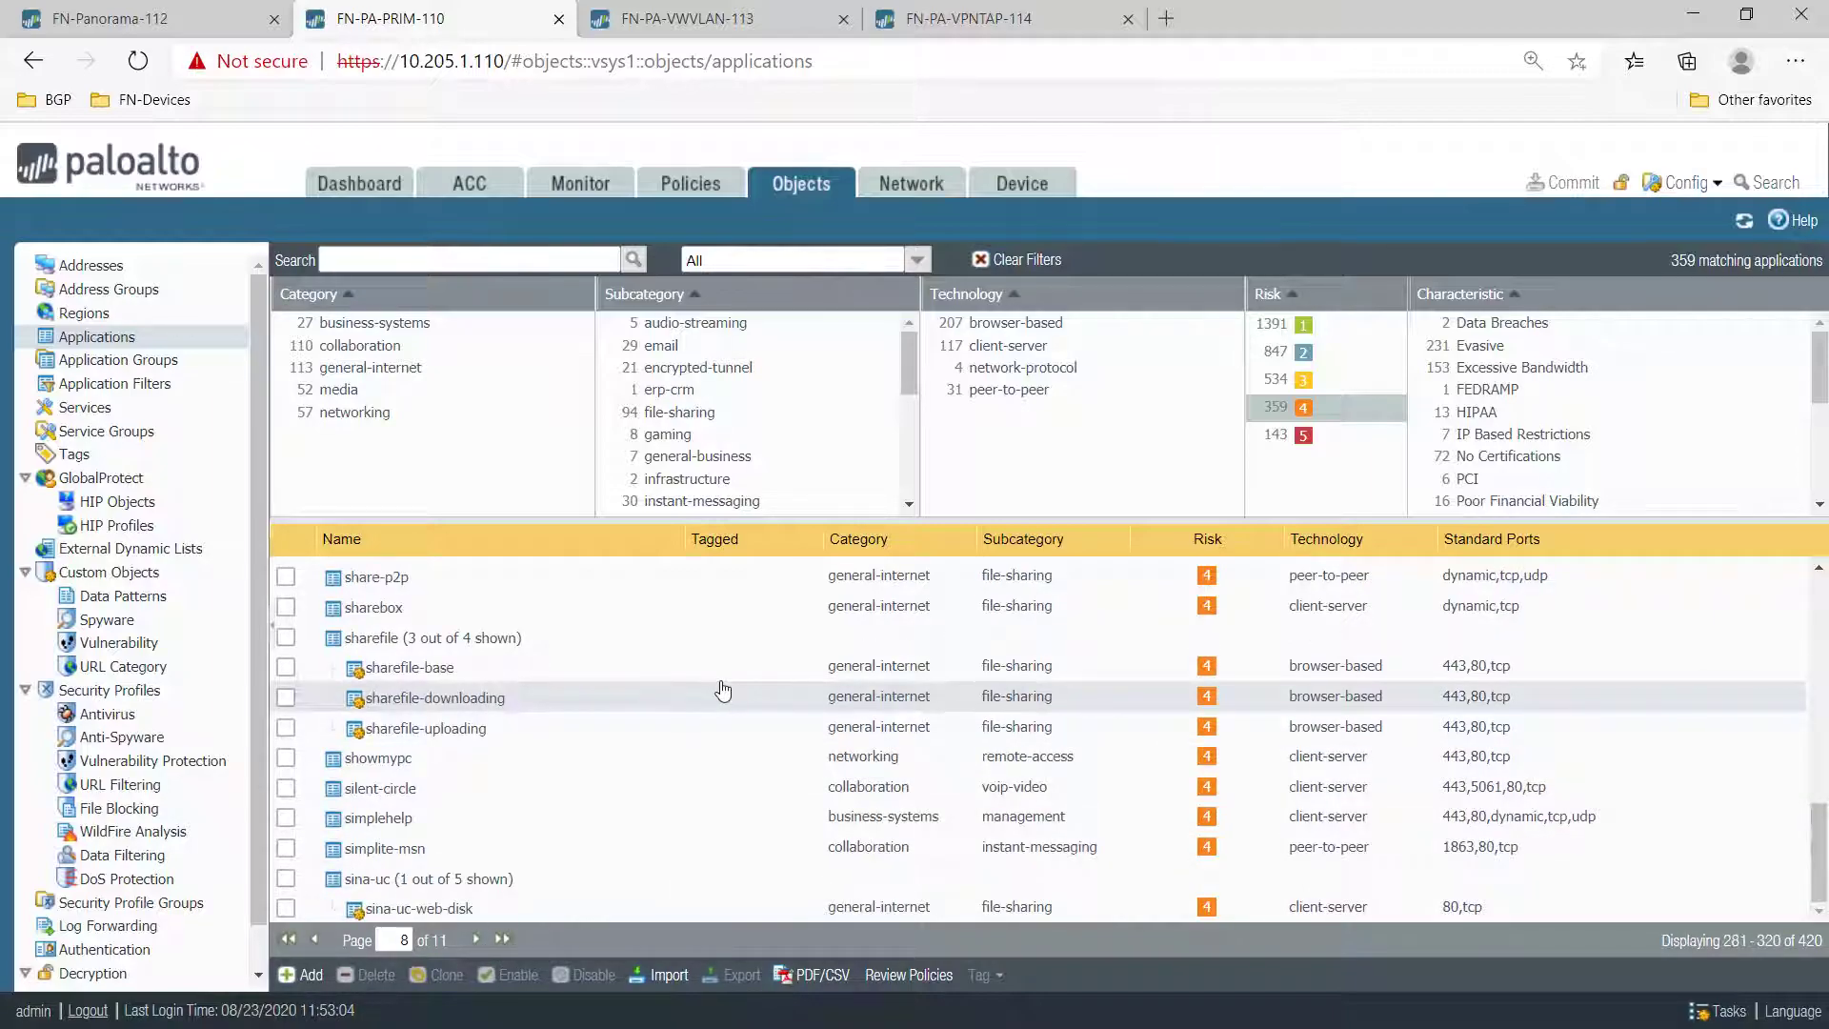
pyautogui.click(1289, 435)
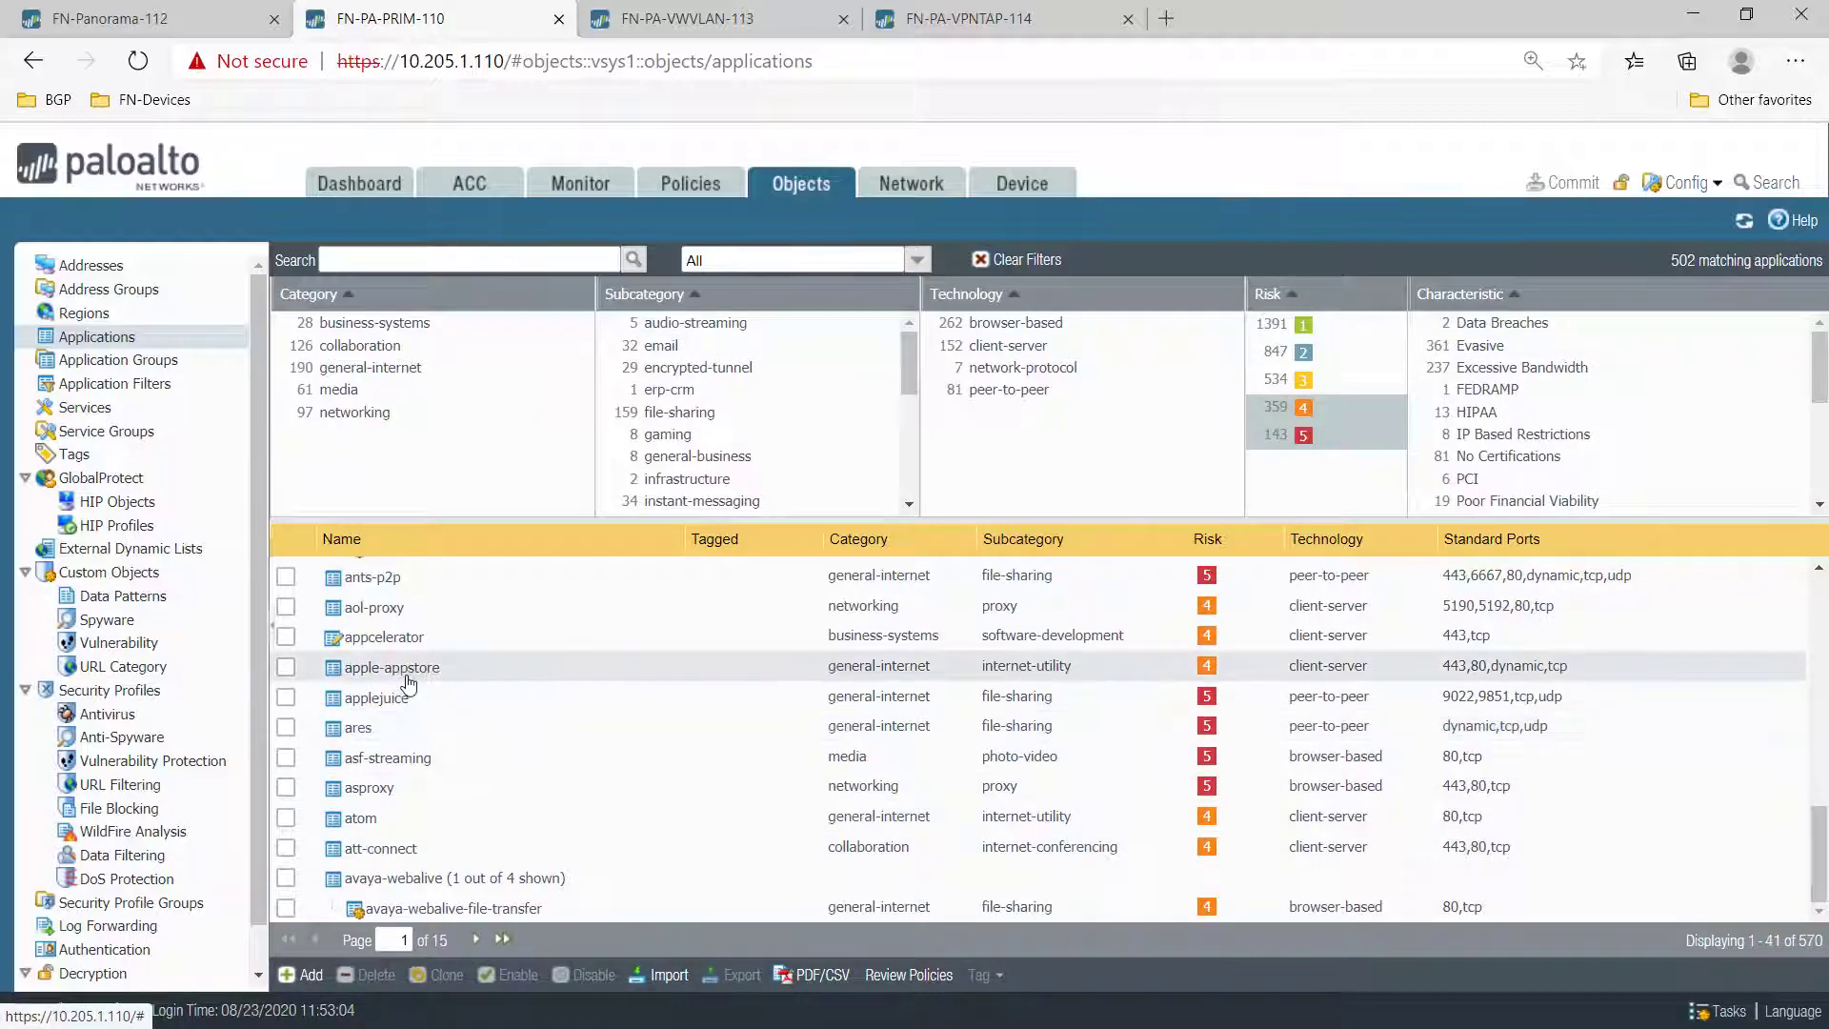
# - Deselect risk 4 and page back and forth through the 143 risk-5 applications
pyautogui.click(1317, 409)
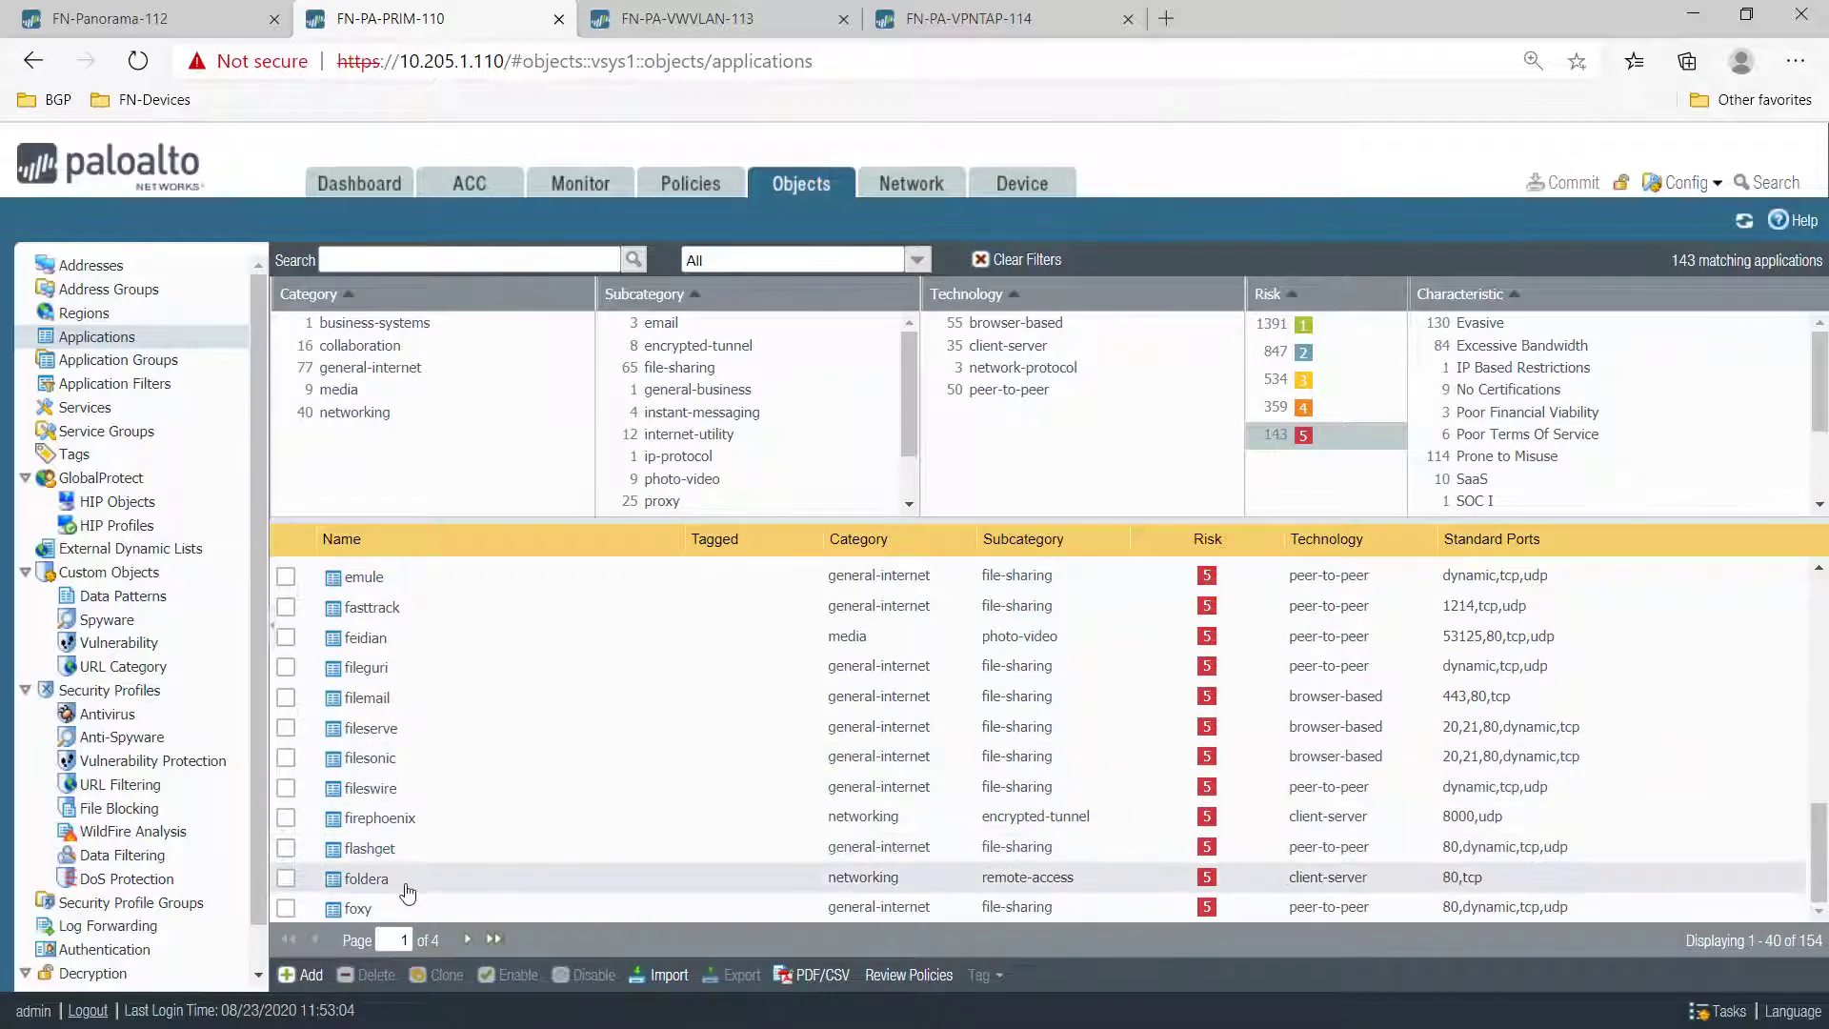
pyautogui.click(464, 941)
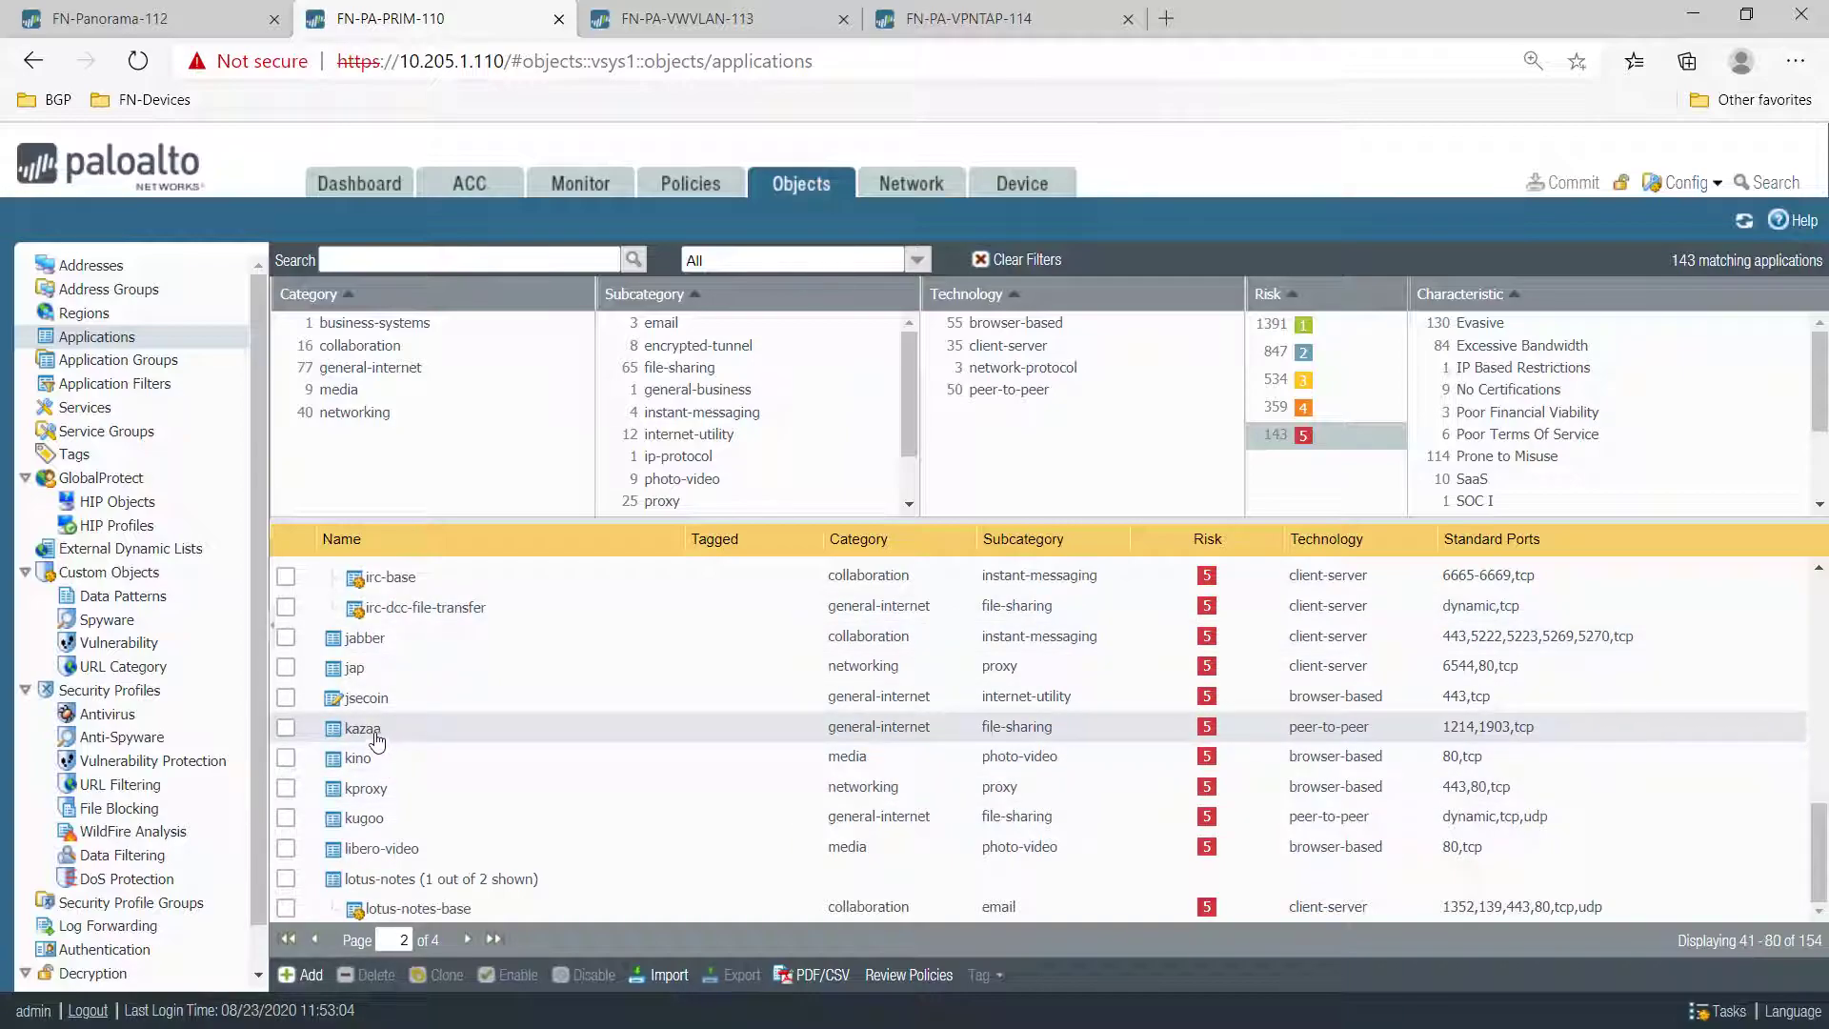
pyautogui.click(467, 940)
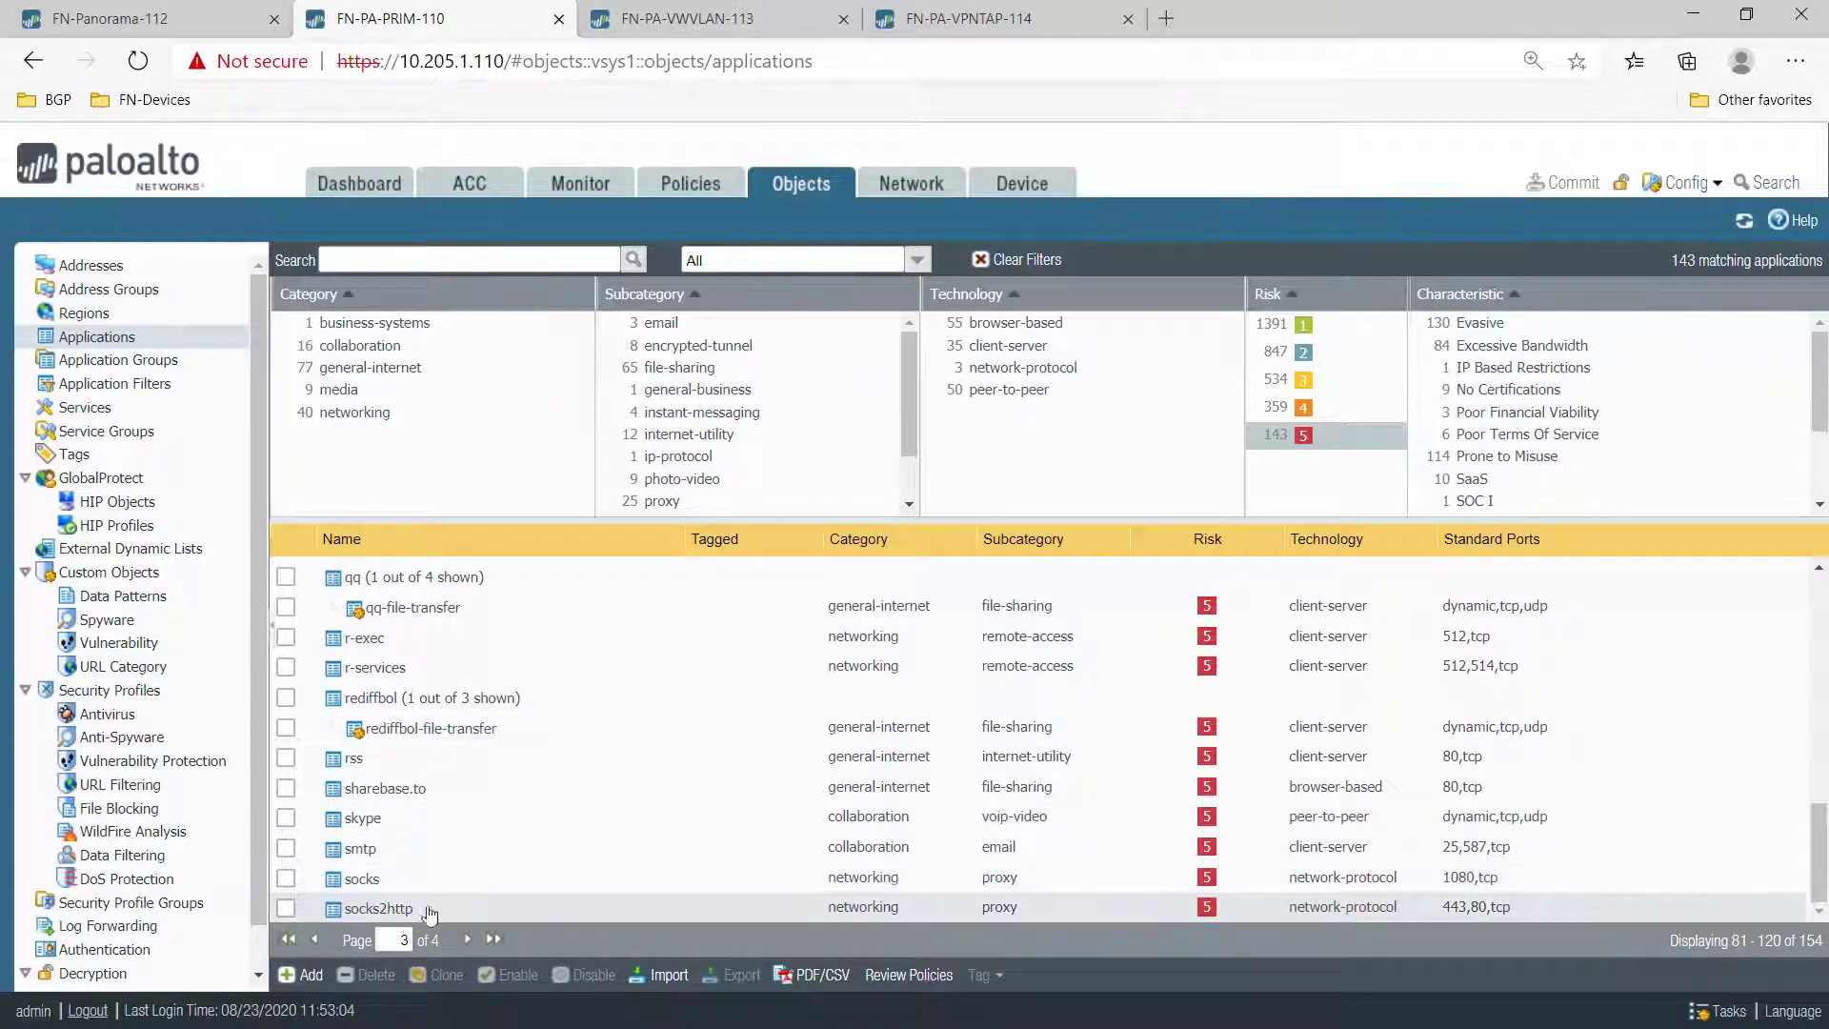
pyautogui.click(466, 939)
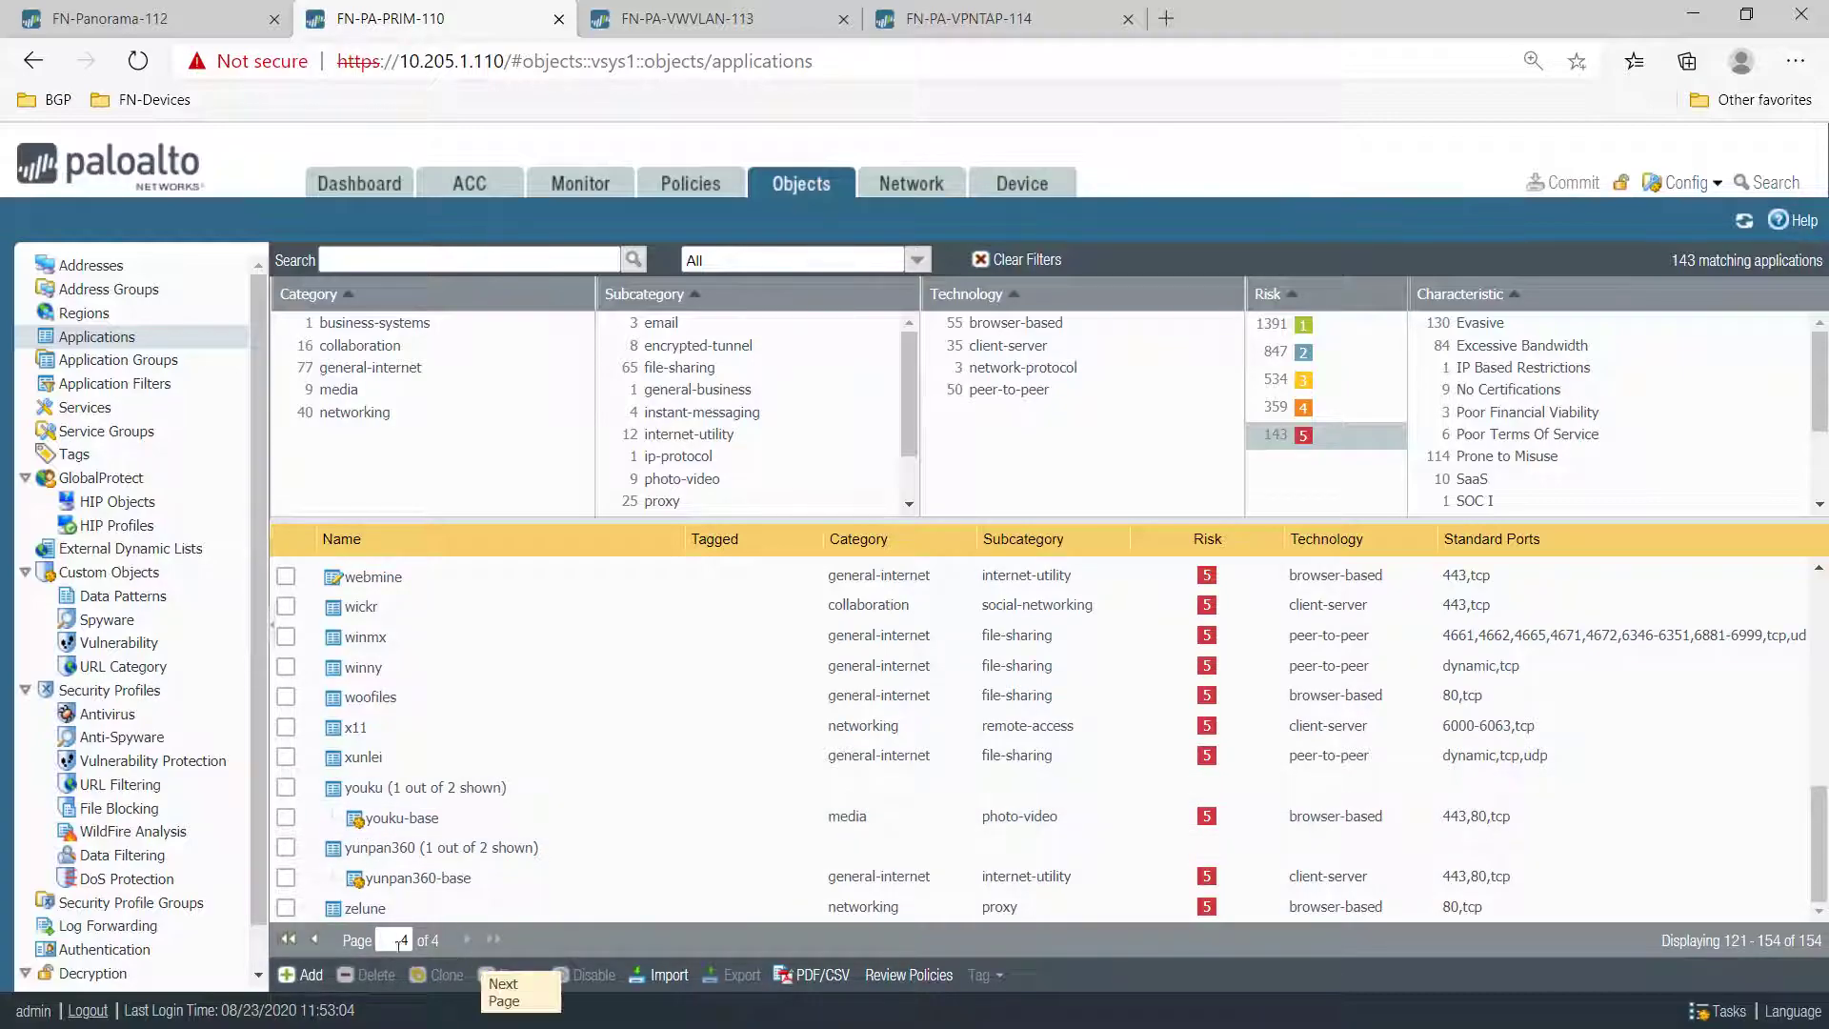
pyautogui.click(288, 940)
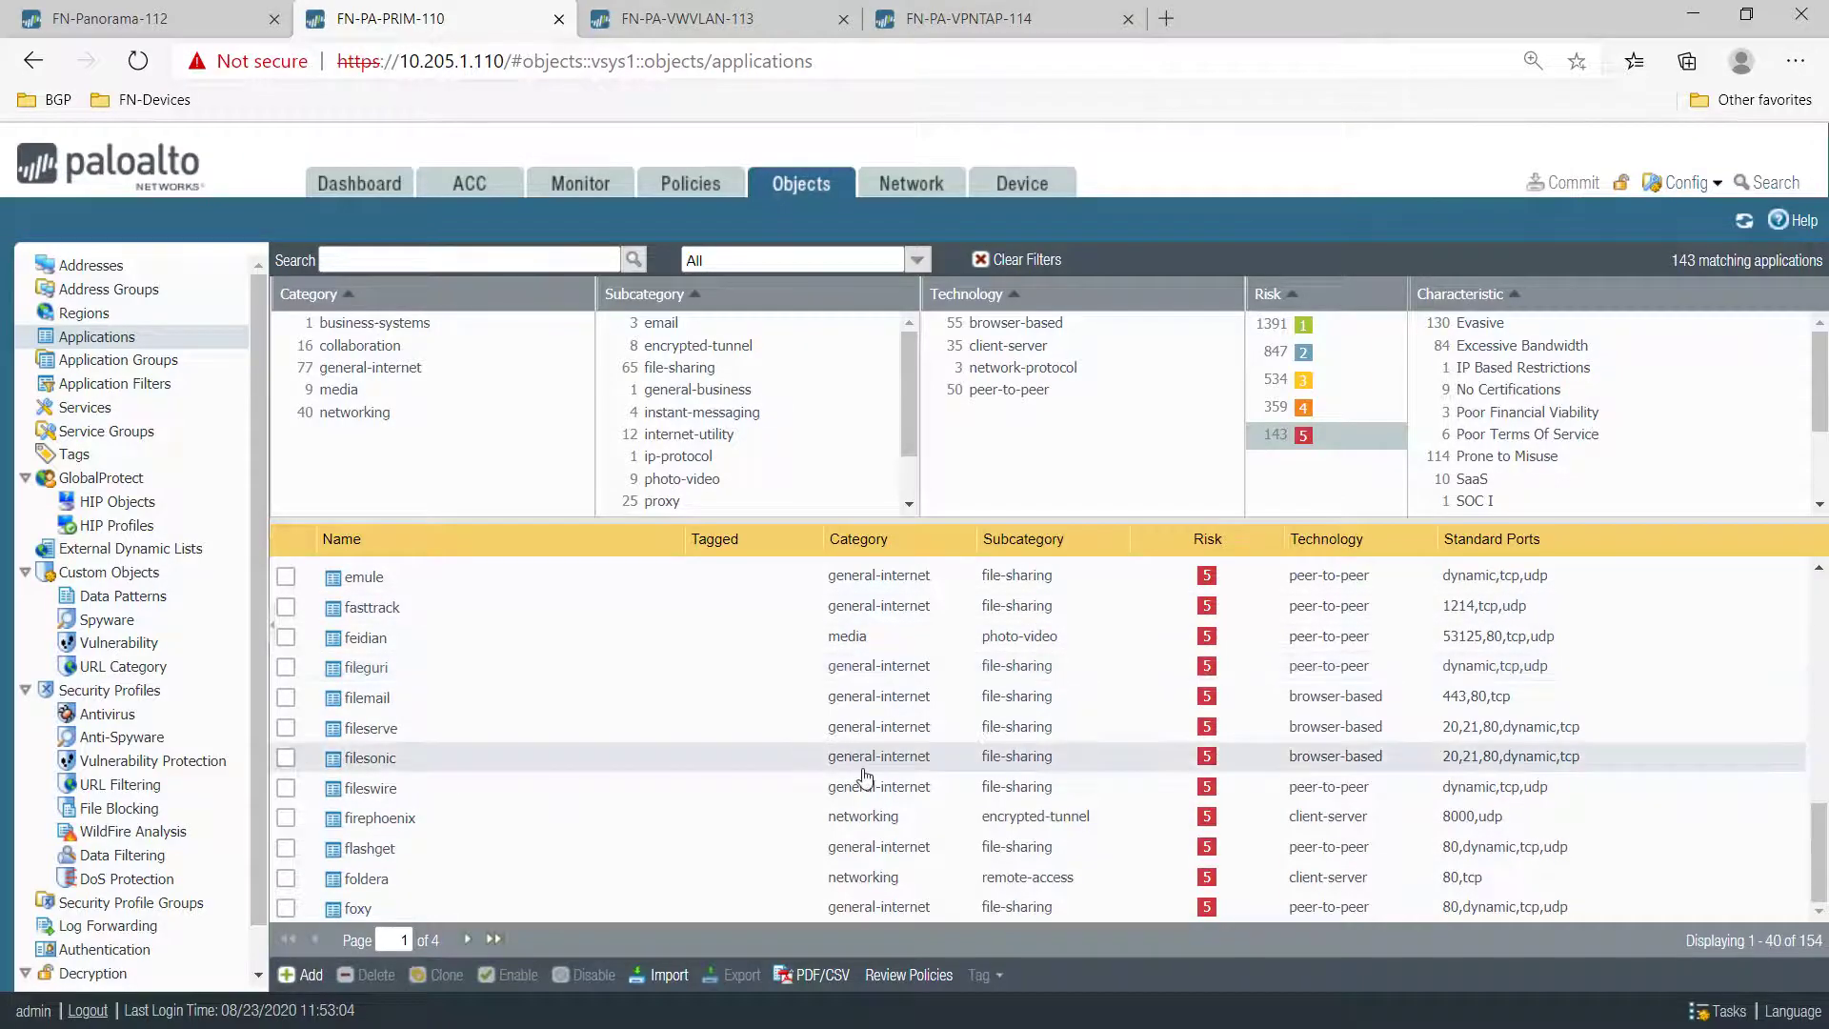
pyautogui.click(466, 940)
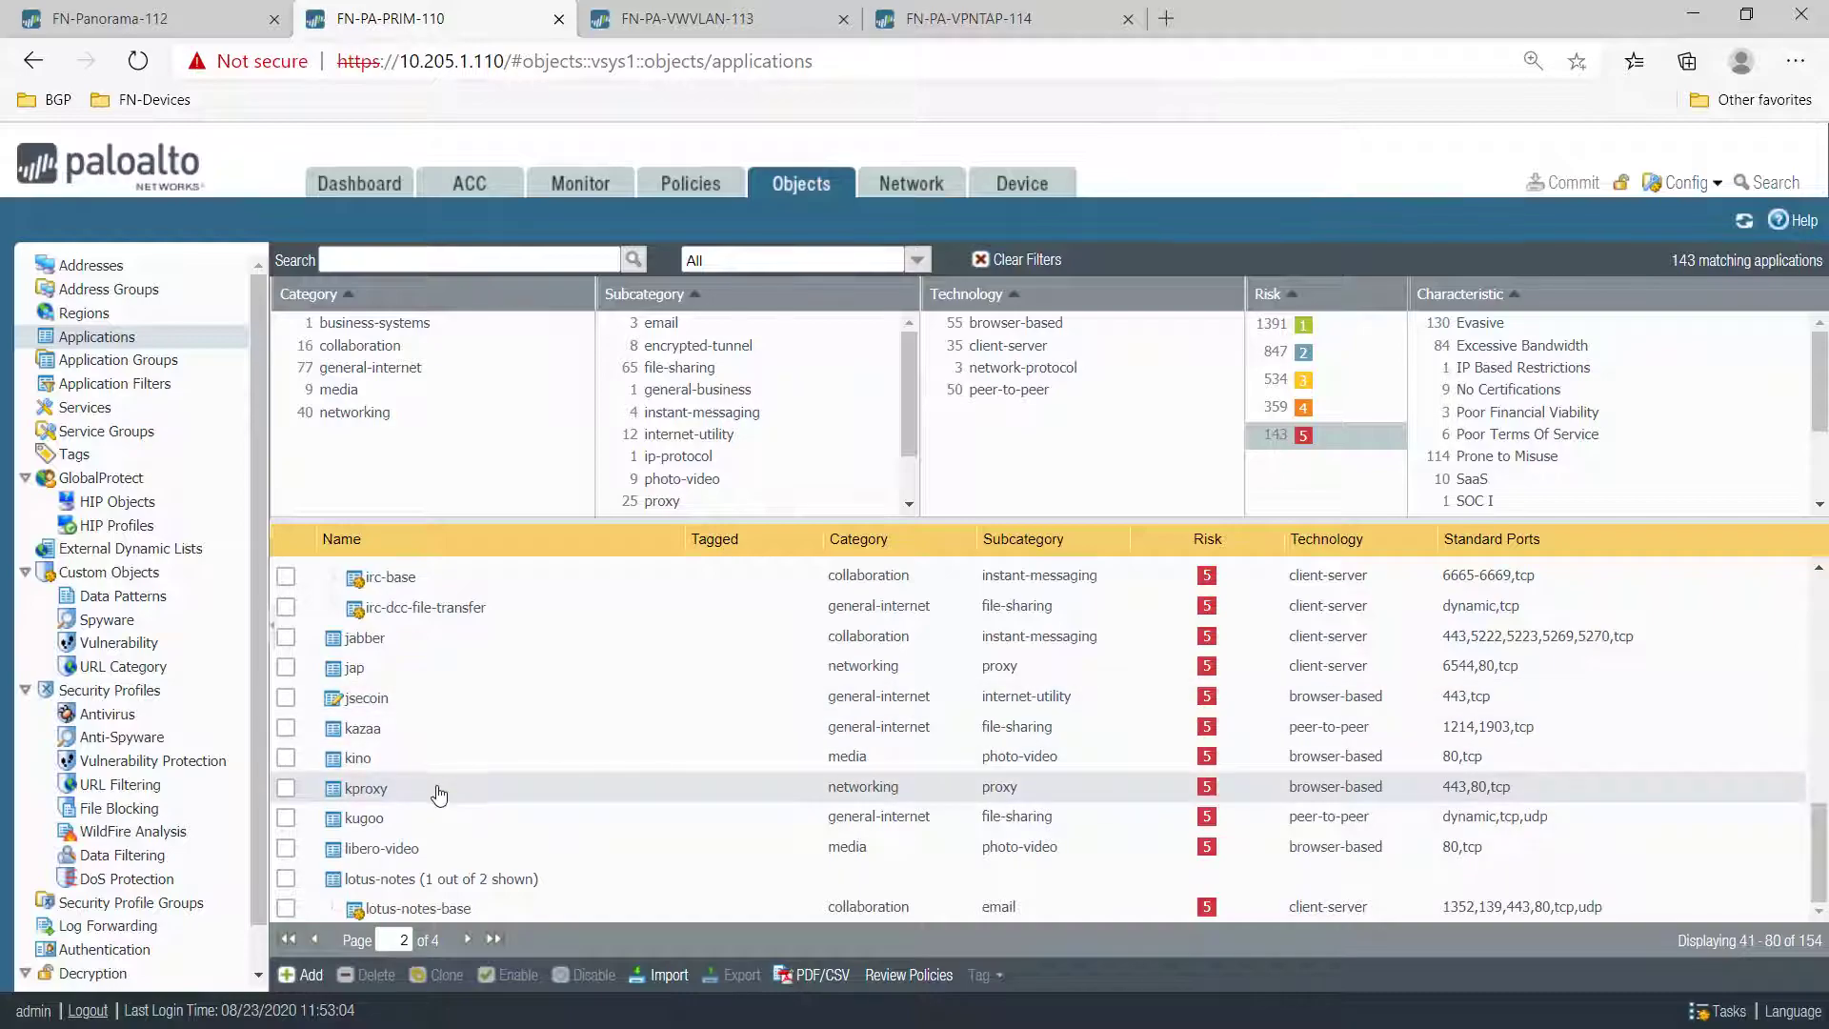
pyautogui.click(466, 940)
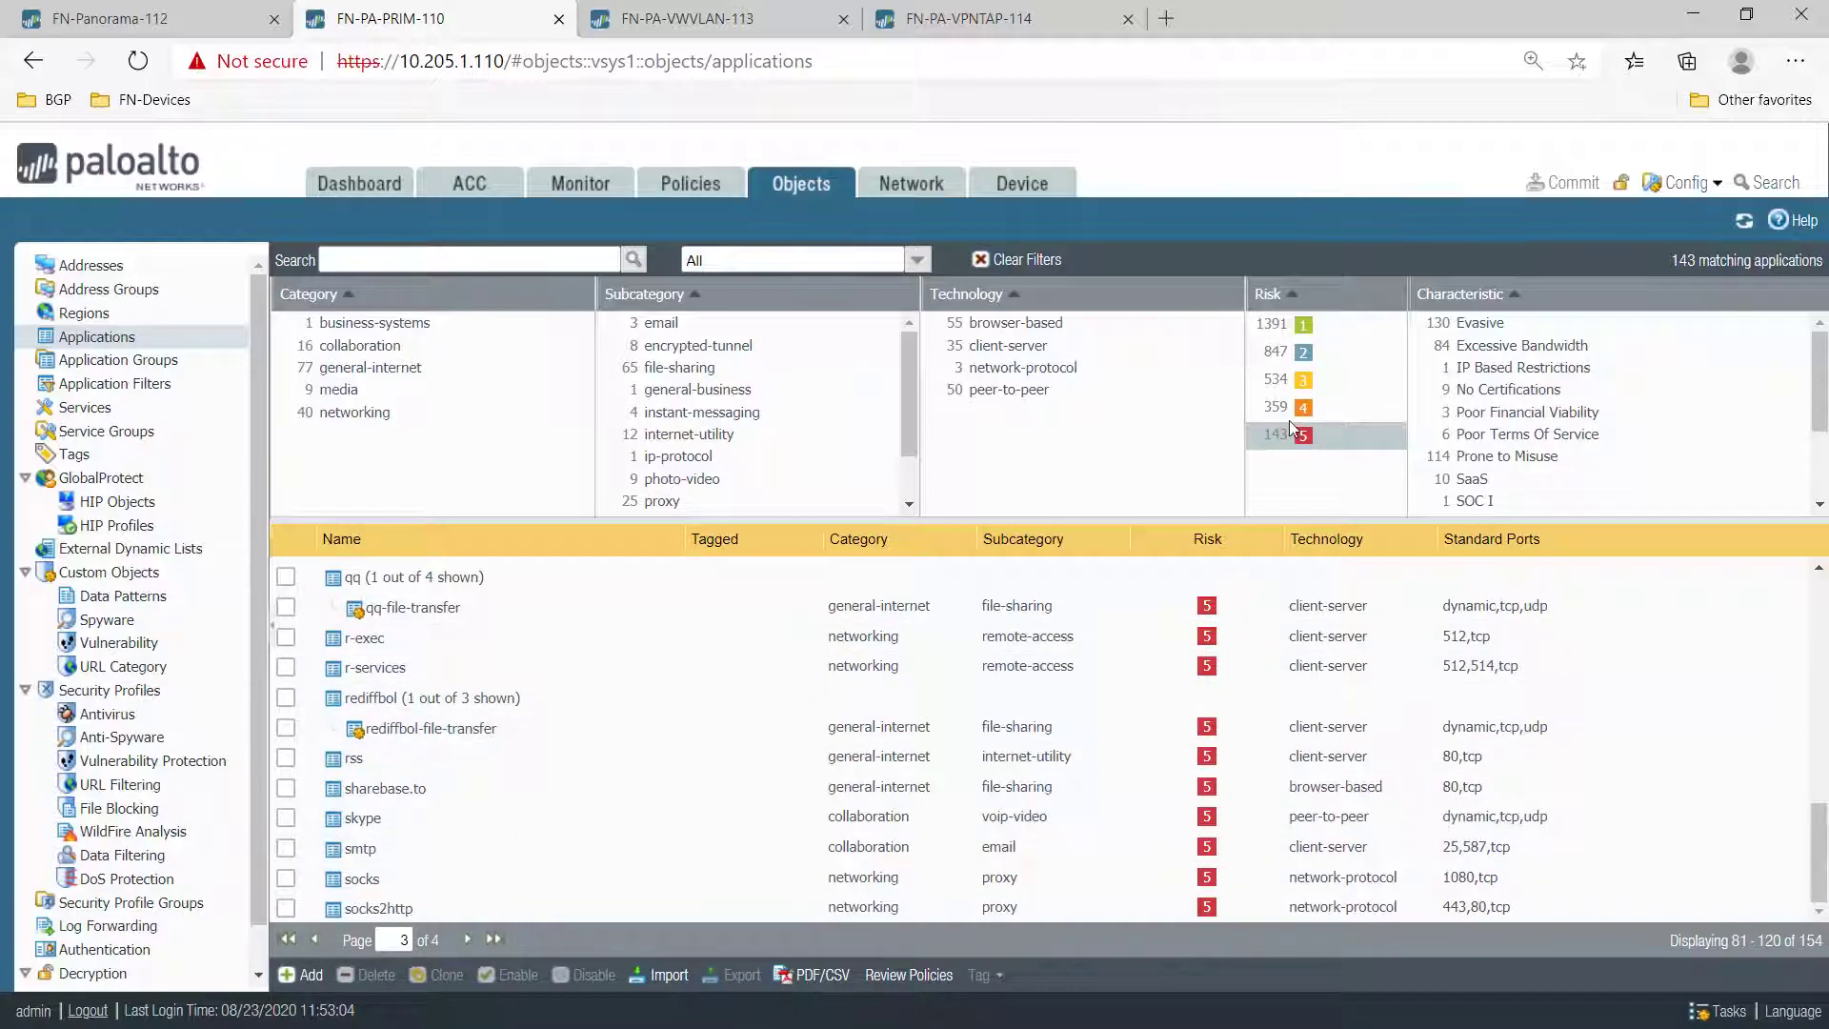
# - Draft and cancel application group block-risk4-5-app-group, returning to the Security rulebase
pyautogui.click(147, 361)
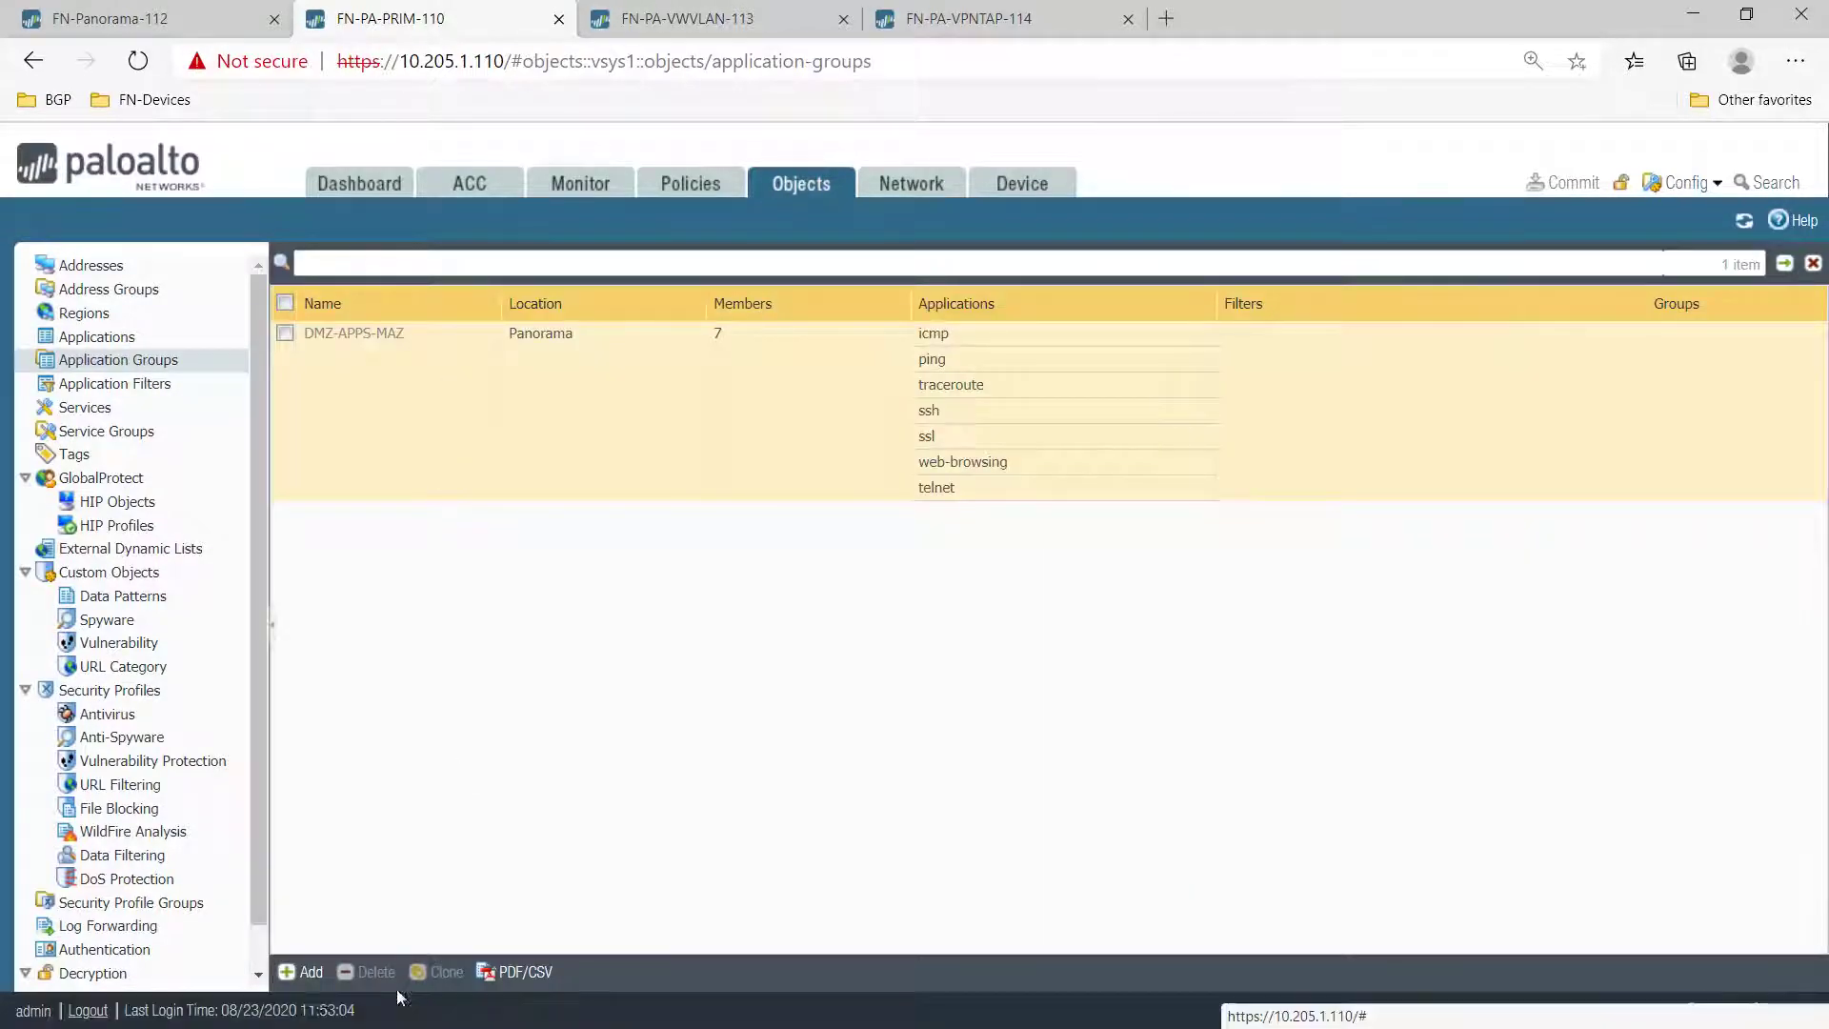
pyautogui.click(303, 972)
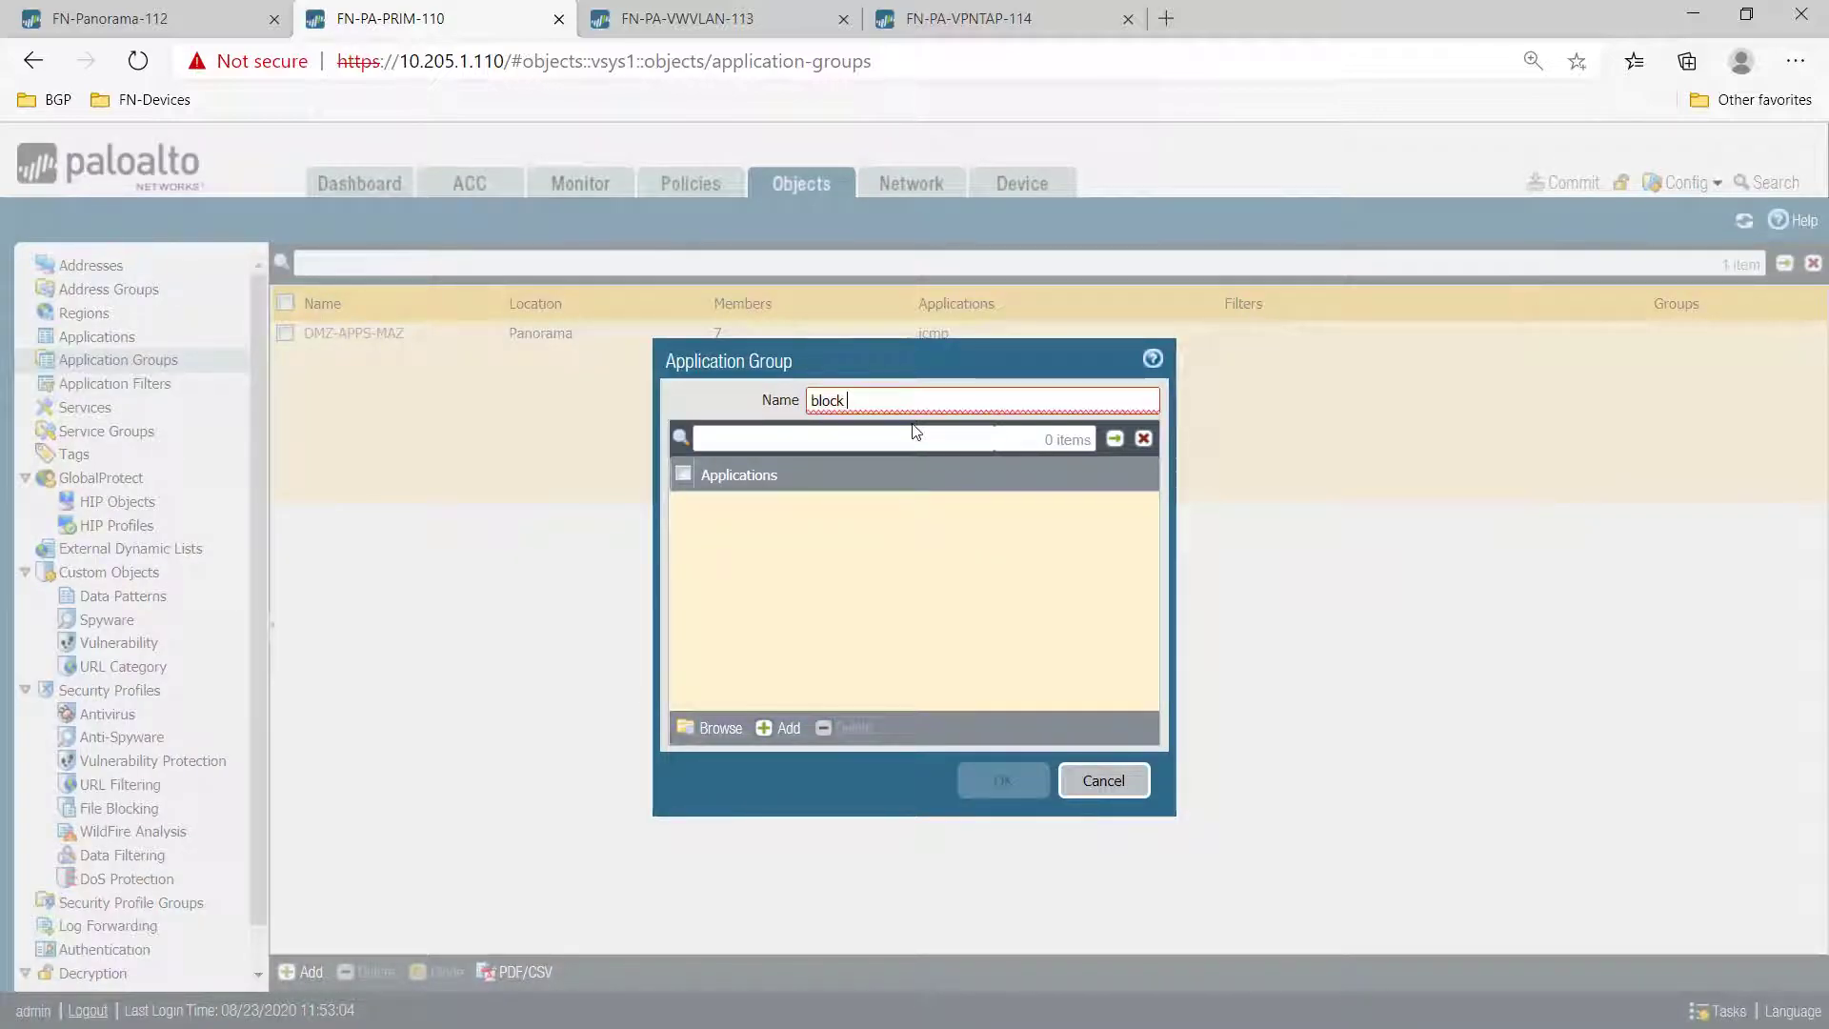
pyautogui.write('risk4-5a')
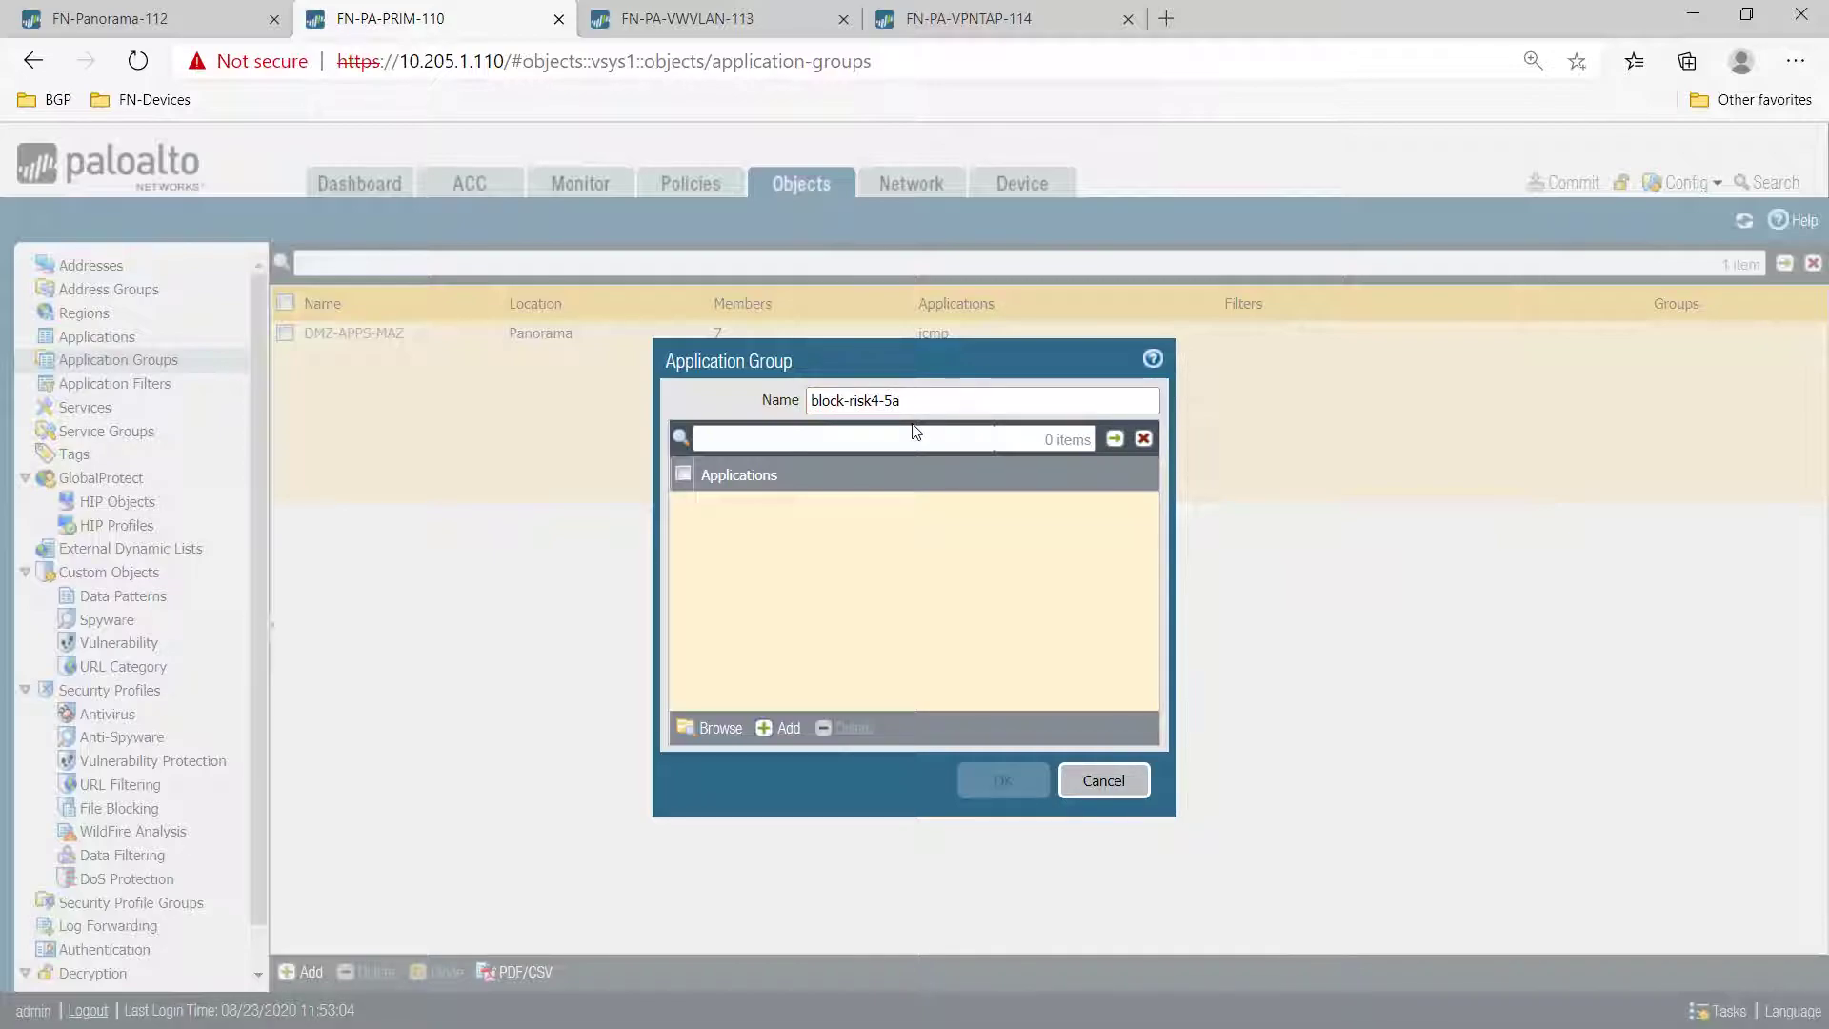
pyautogui.write('up')
pyautogui.click(782, 729)
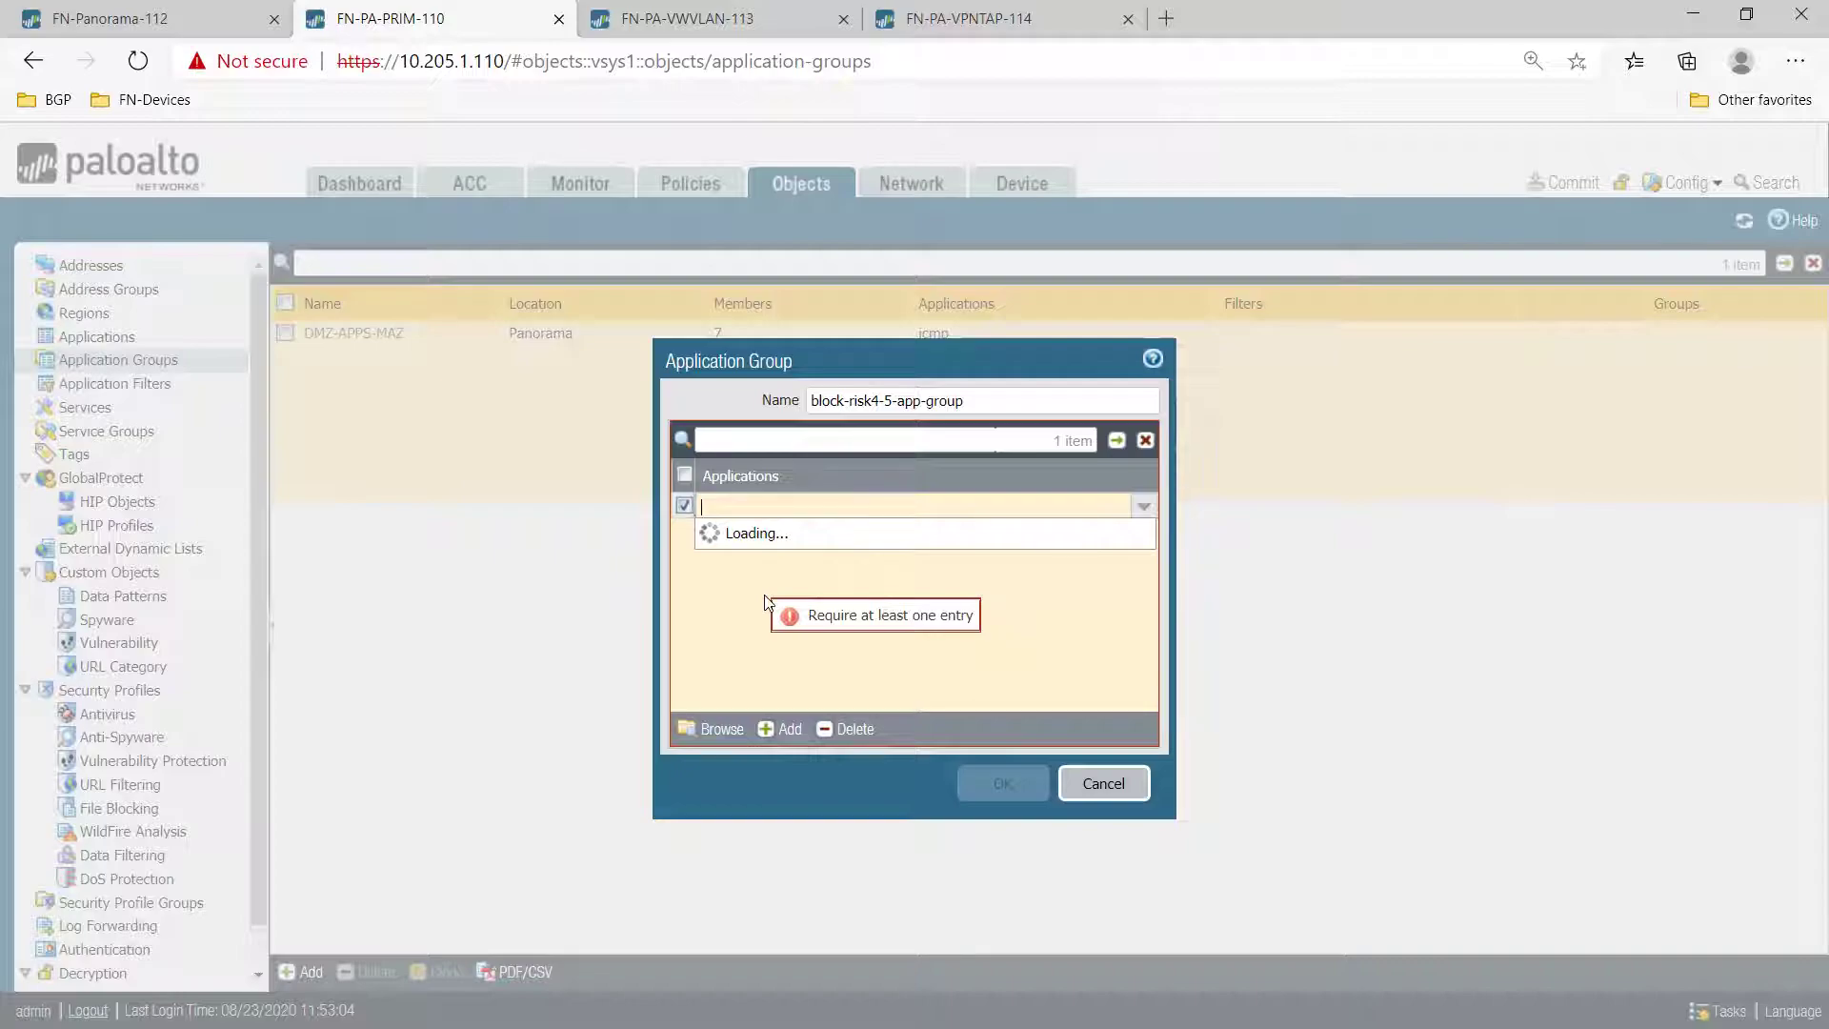
pyautogui.click(1103, 784)
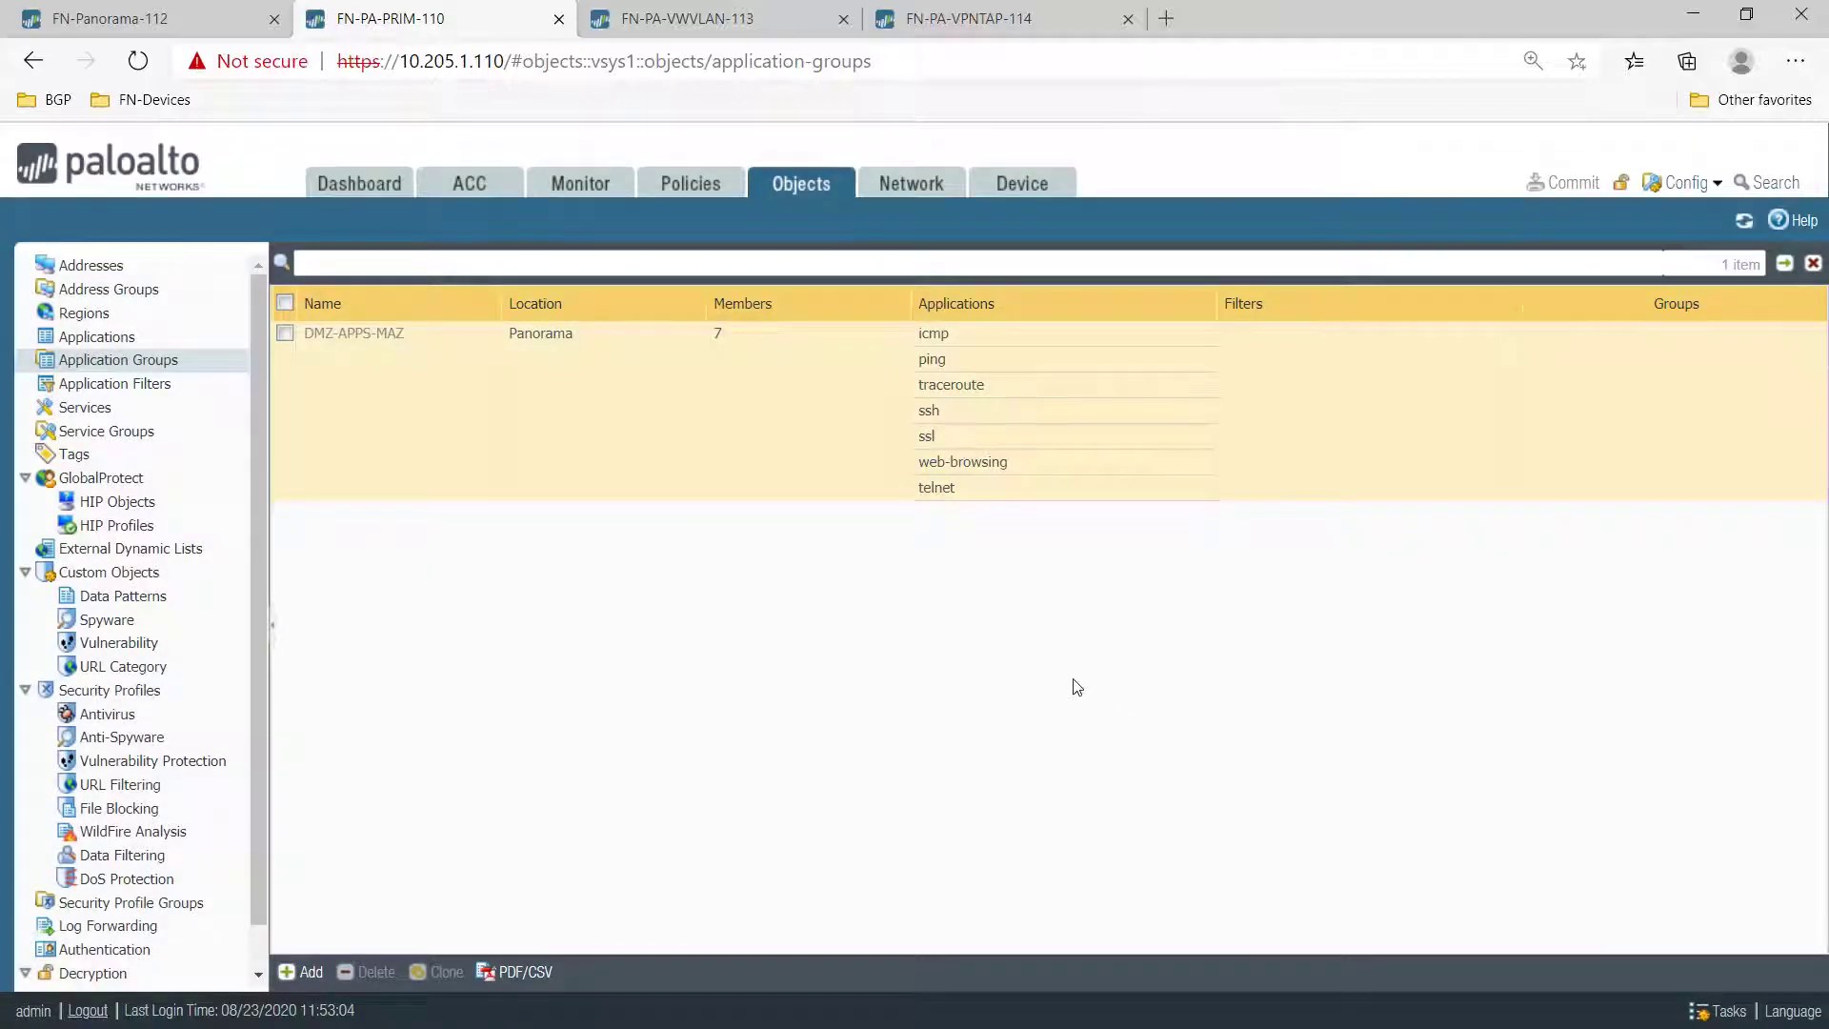
pyautogui.click(690, 186)
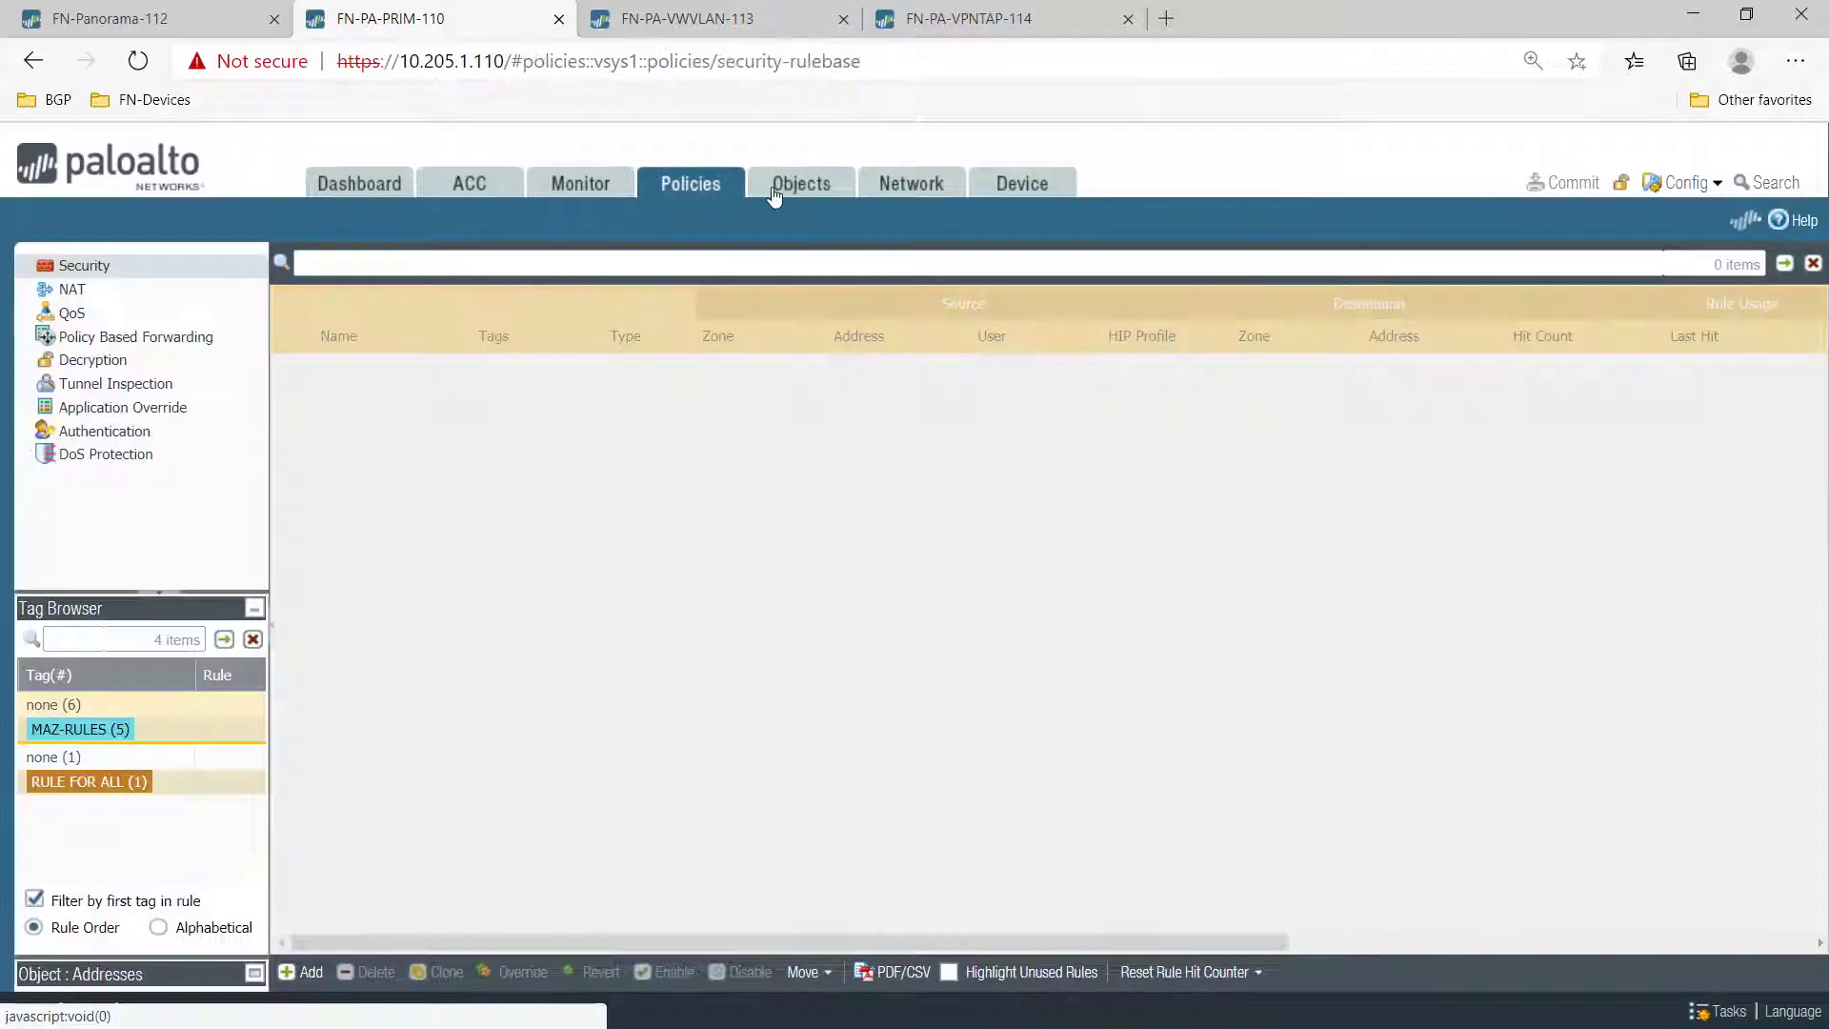
# - Create application filter MAZ-APP-RISK4-5-BLOCKED matching risk levels 4 and 5
pyautogui.click(800, 190)
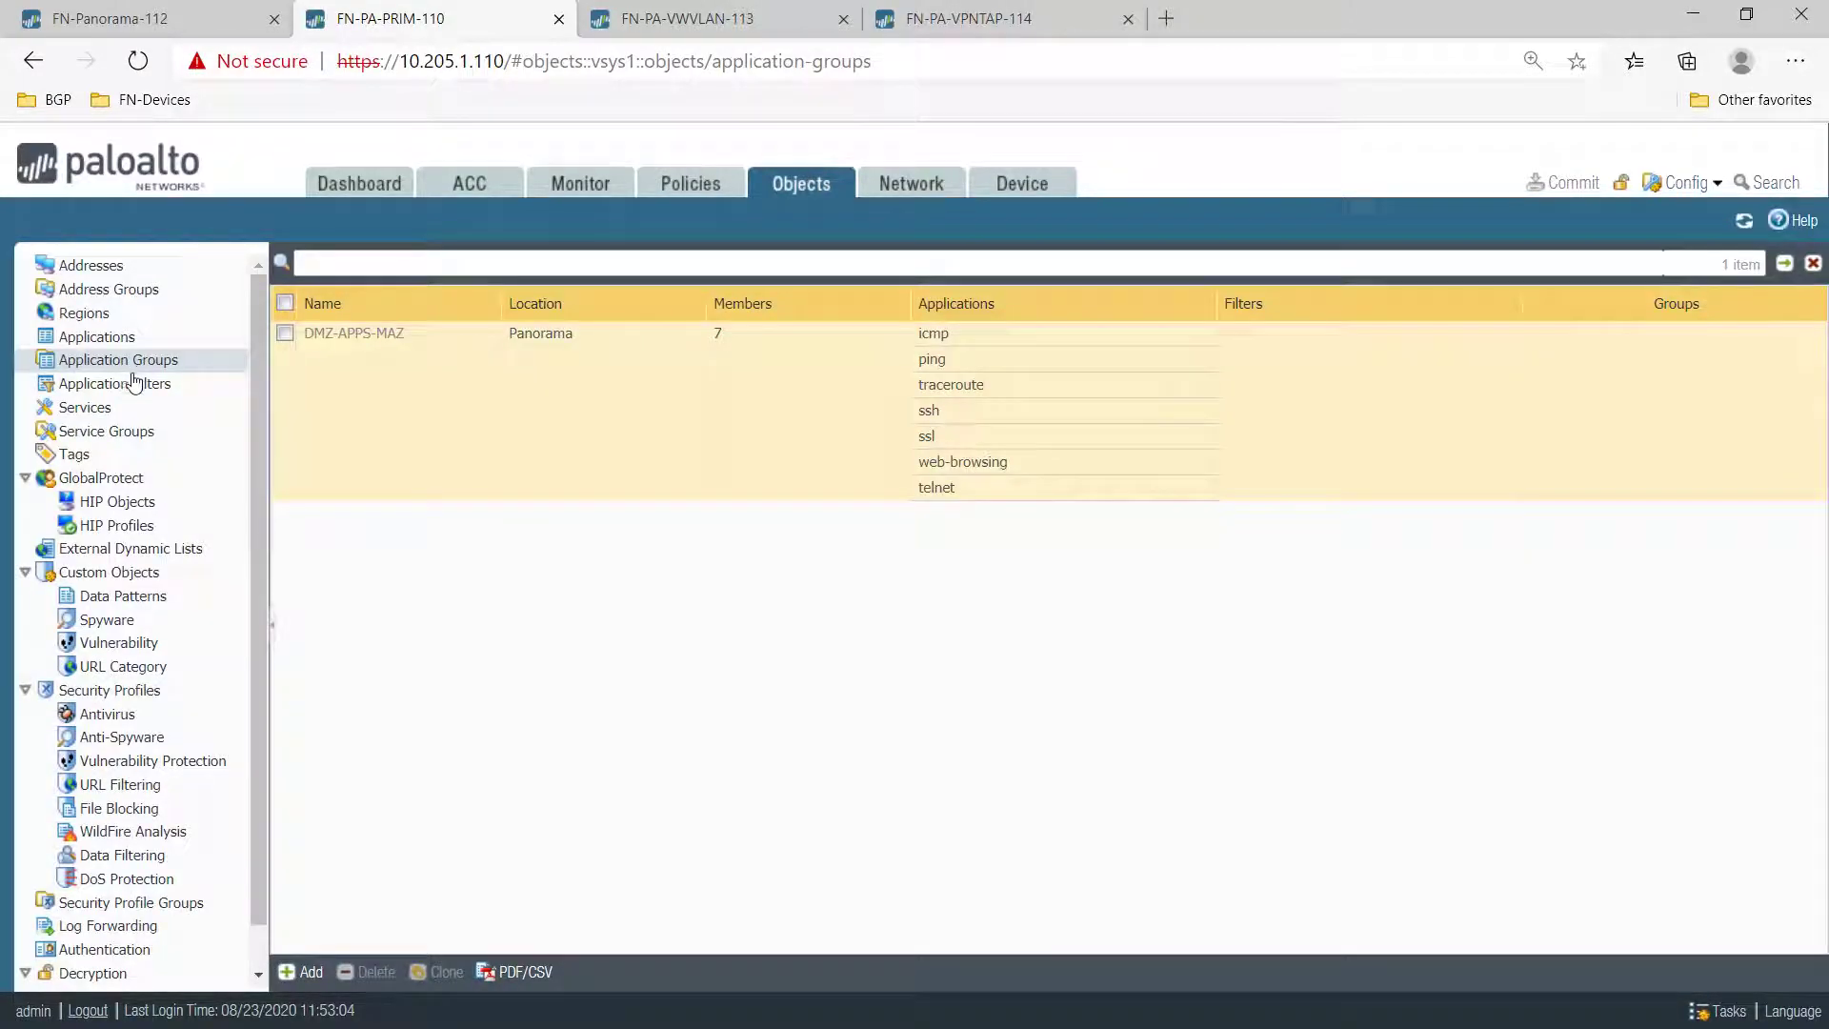
pyautogui.click(133, 384)
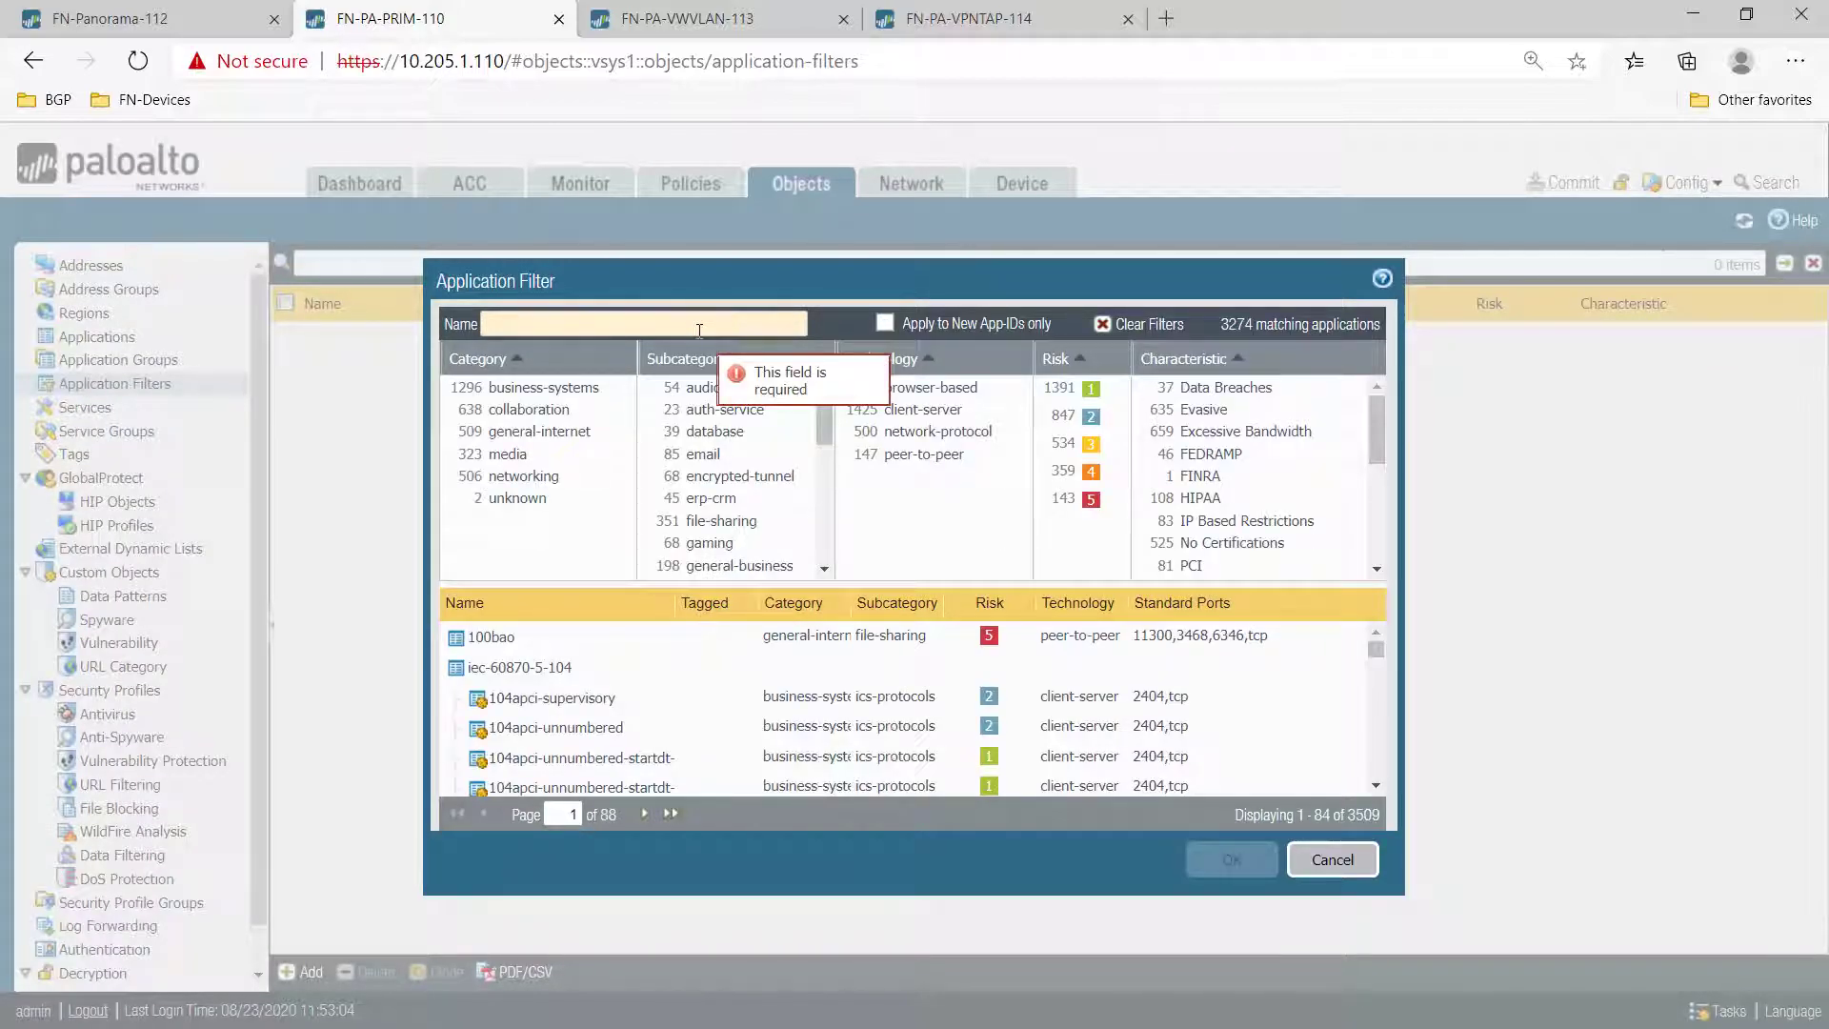
pyautogui.press('BackSpace')
pyautogui.press('BackSpace')
pyautogui.press('BackSpace')
pyautogui.write('MAZ-APP-RISK')
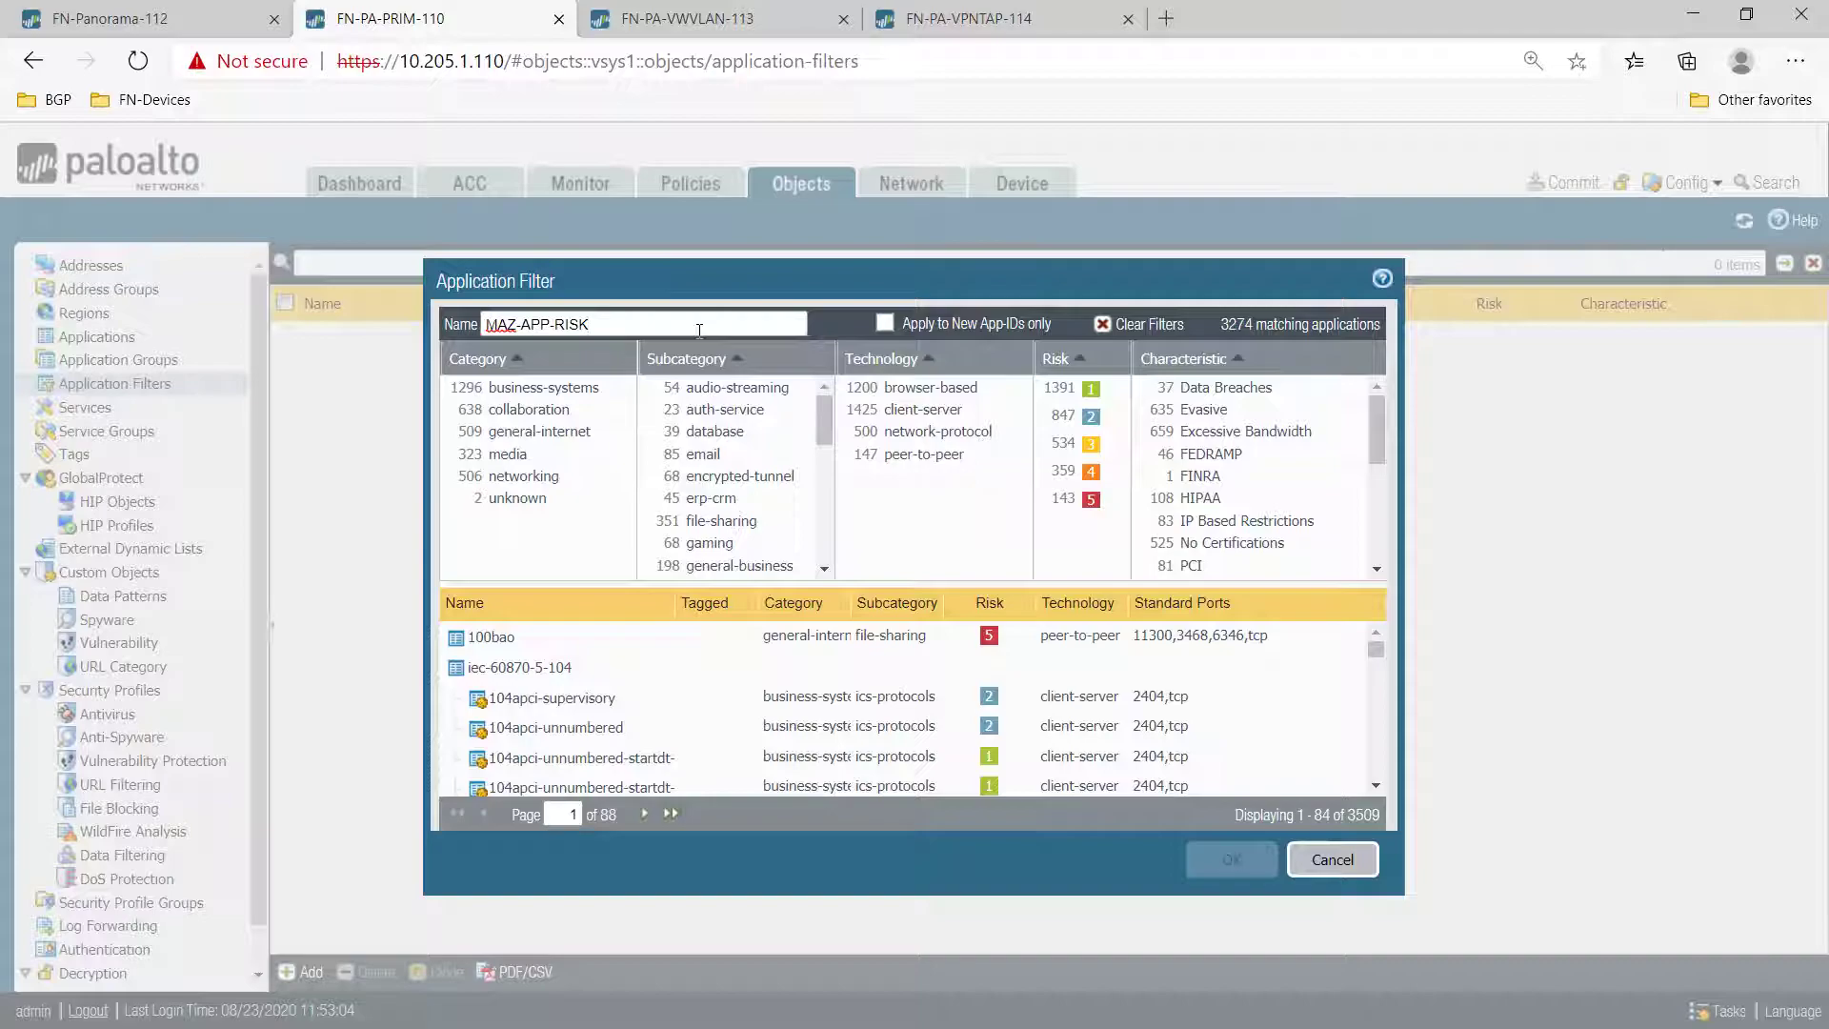
pyautogui.write('OCKED')
pyautogui.click(1086, 497)
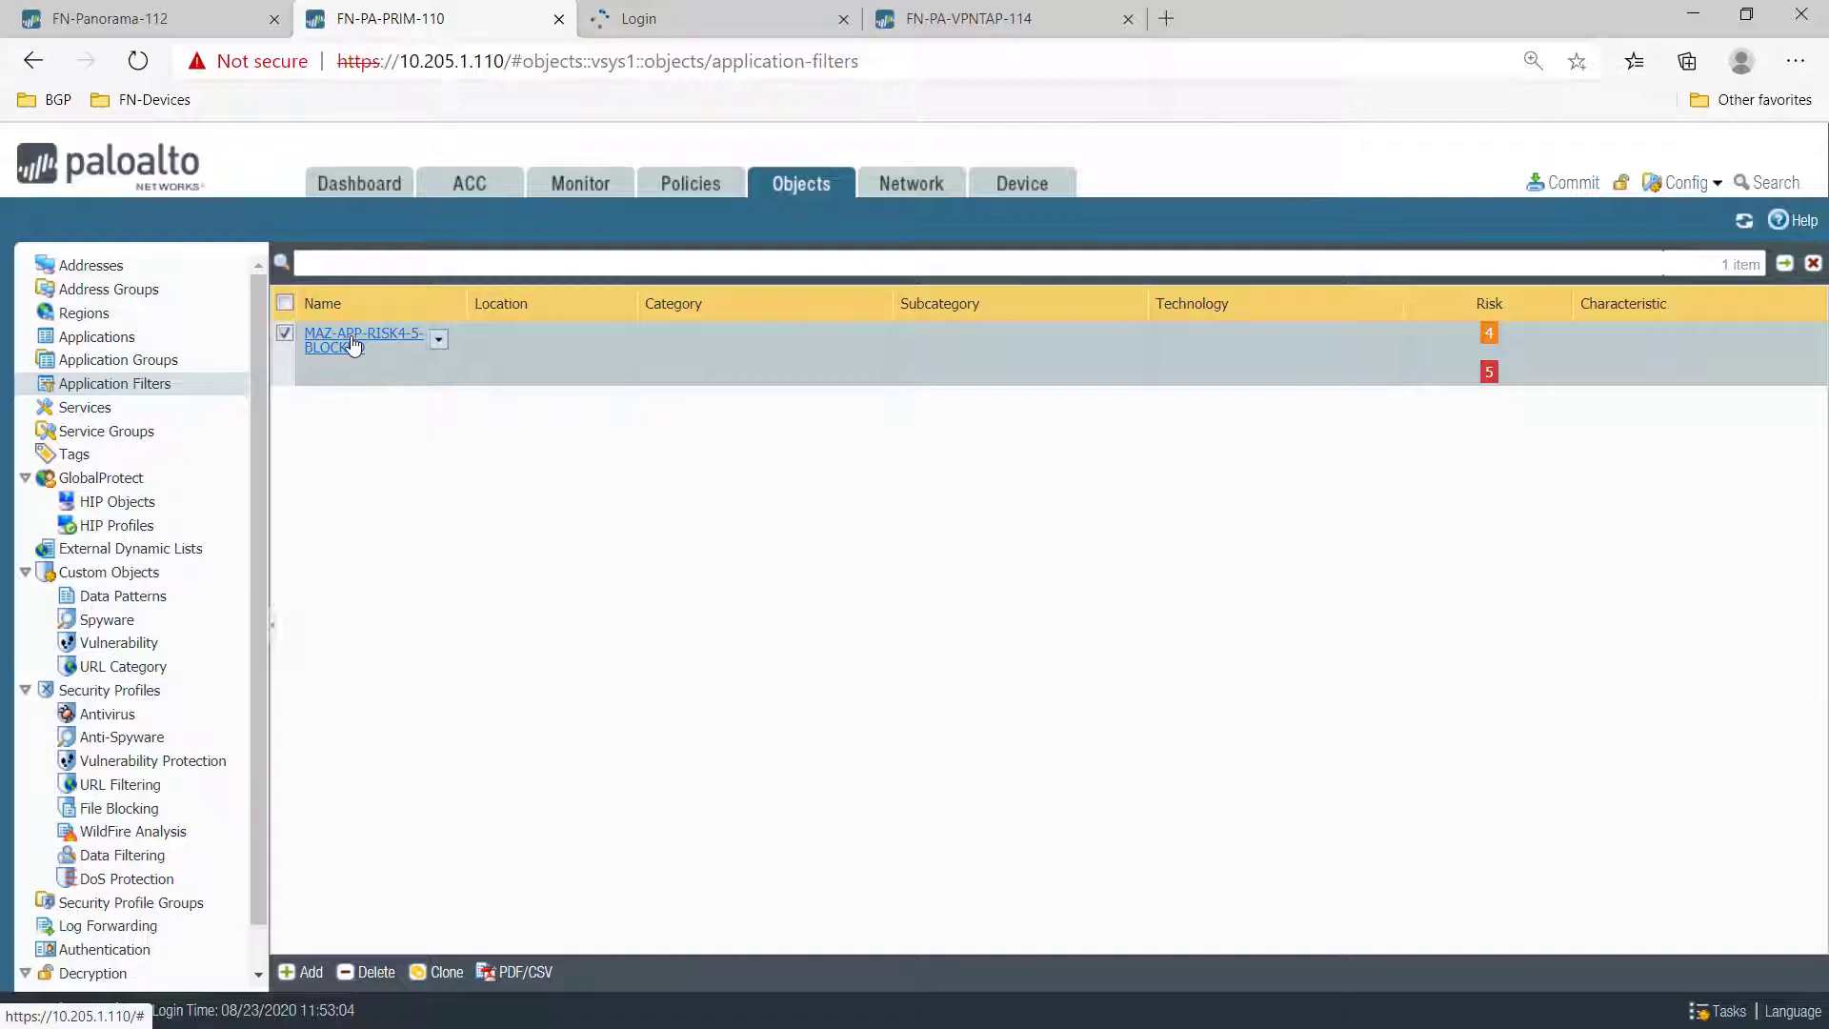
# - Rename the filter to MAZ-RISK4-5-APP-BLOCKED and save it
pyautogui.click(352, 348)
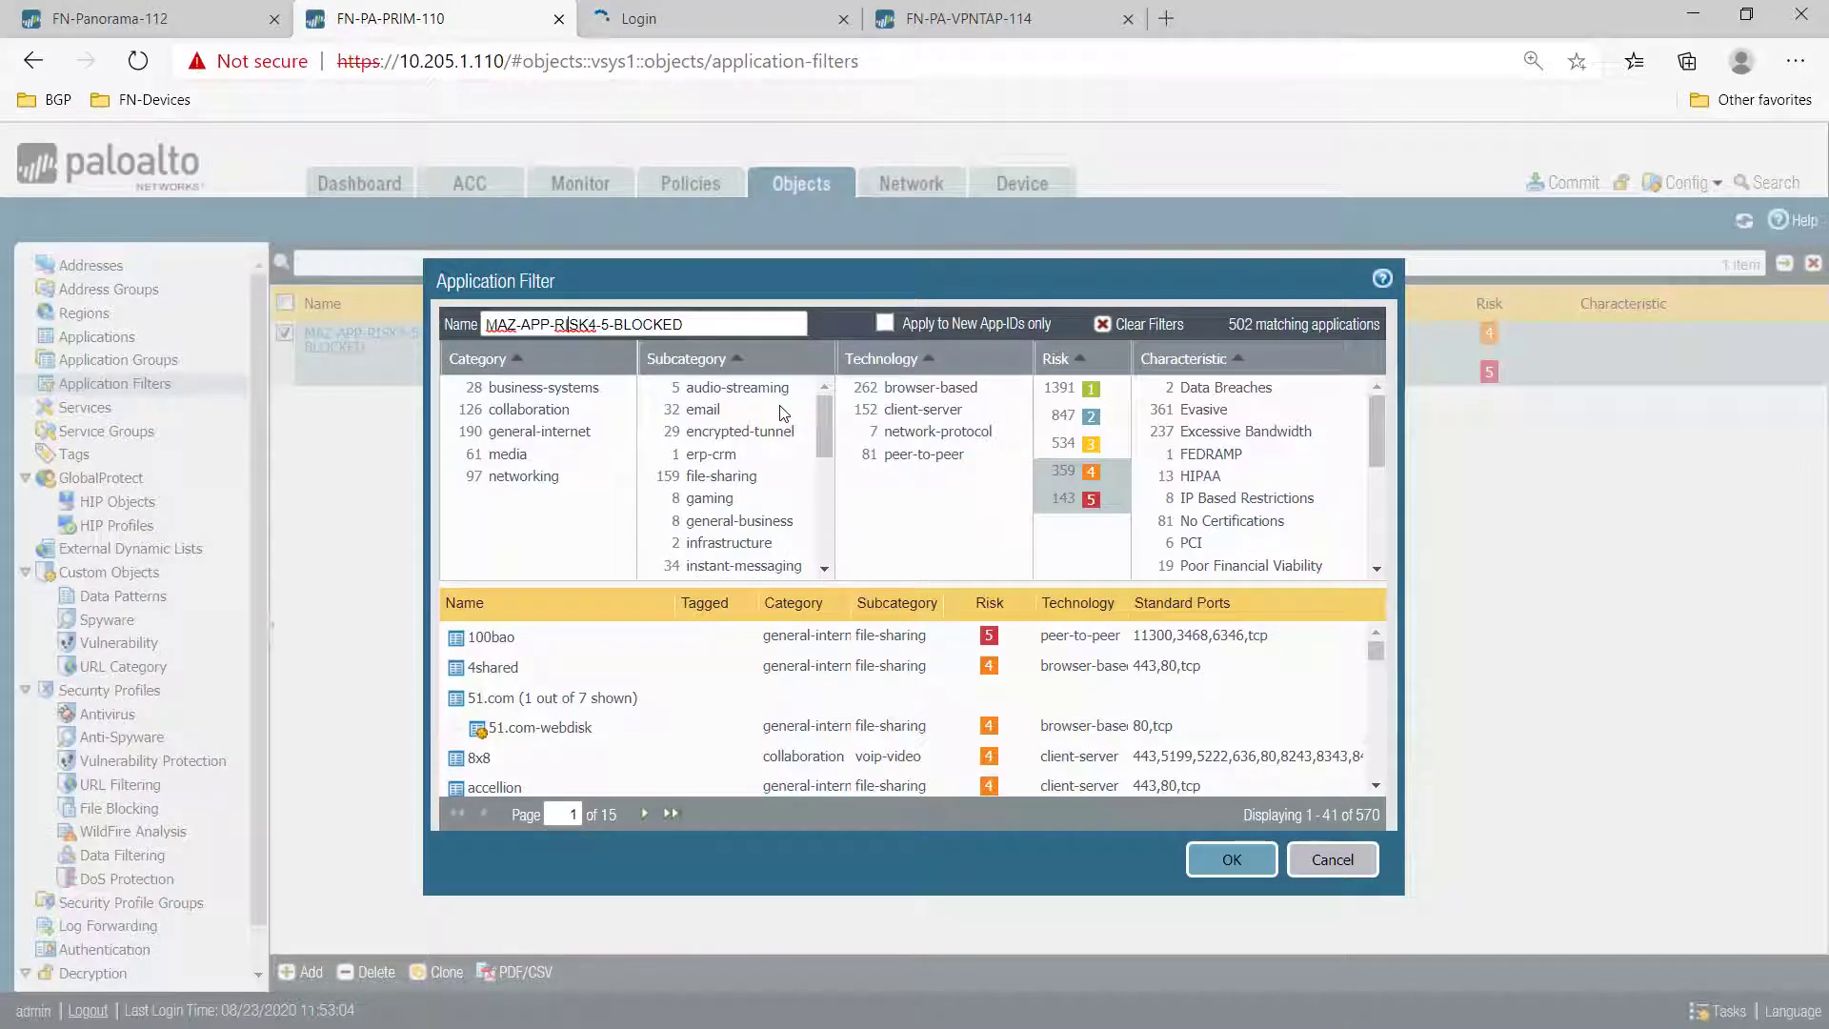
pyautogui.press('BackSpace')
pyautogui.press('BackSpace')
pyautogui.press('BackSpace')
pyautogui.press('BackSpace')
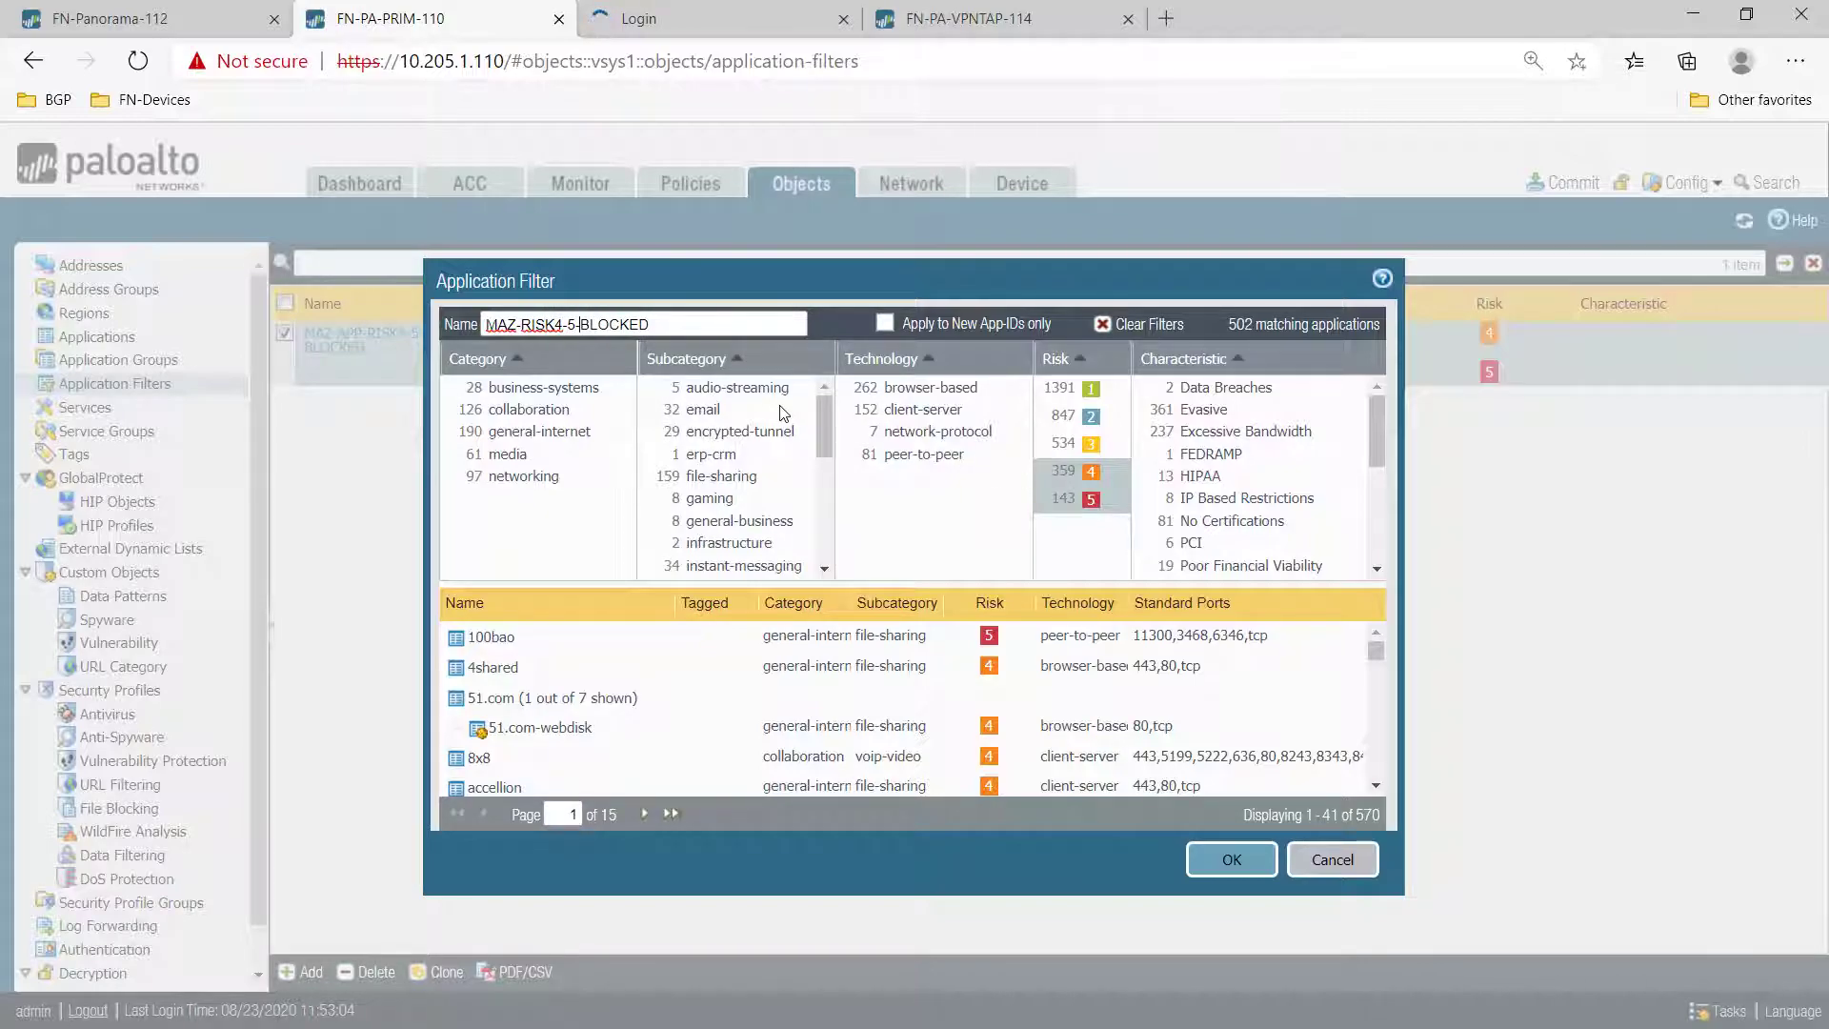
pyautogui.write('APP-')
pyautogui.click(1231, 860)
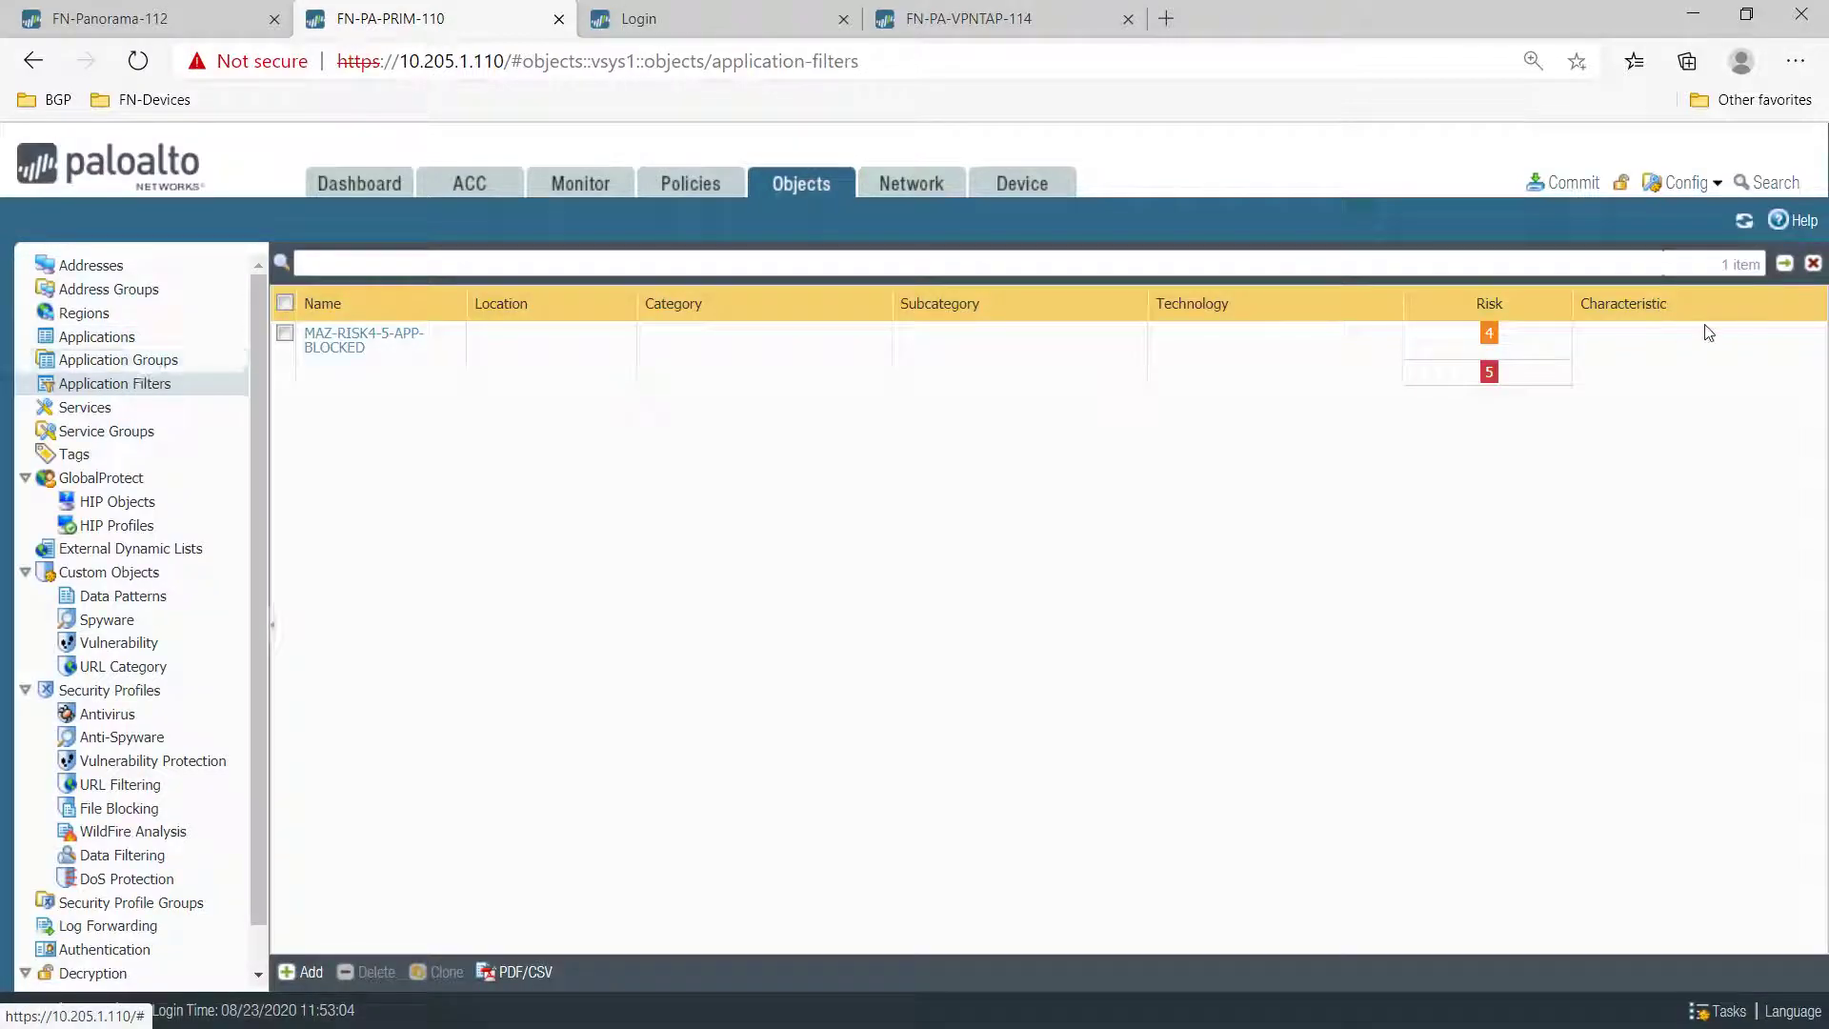
# - In Device Setup Operations, start a revert to the last saved configuration, then dismiss it
pyautogui.click(1026, 184)
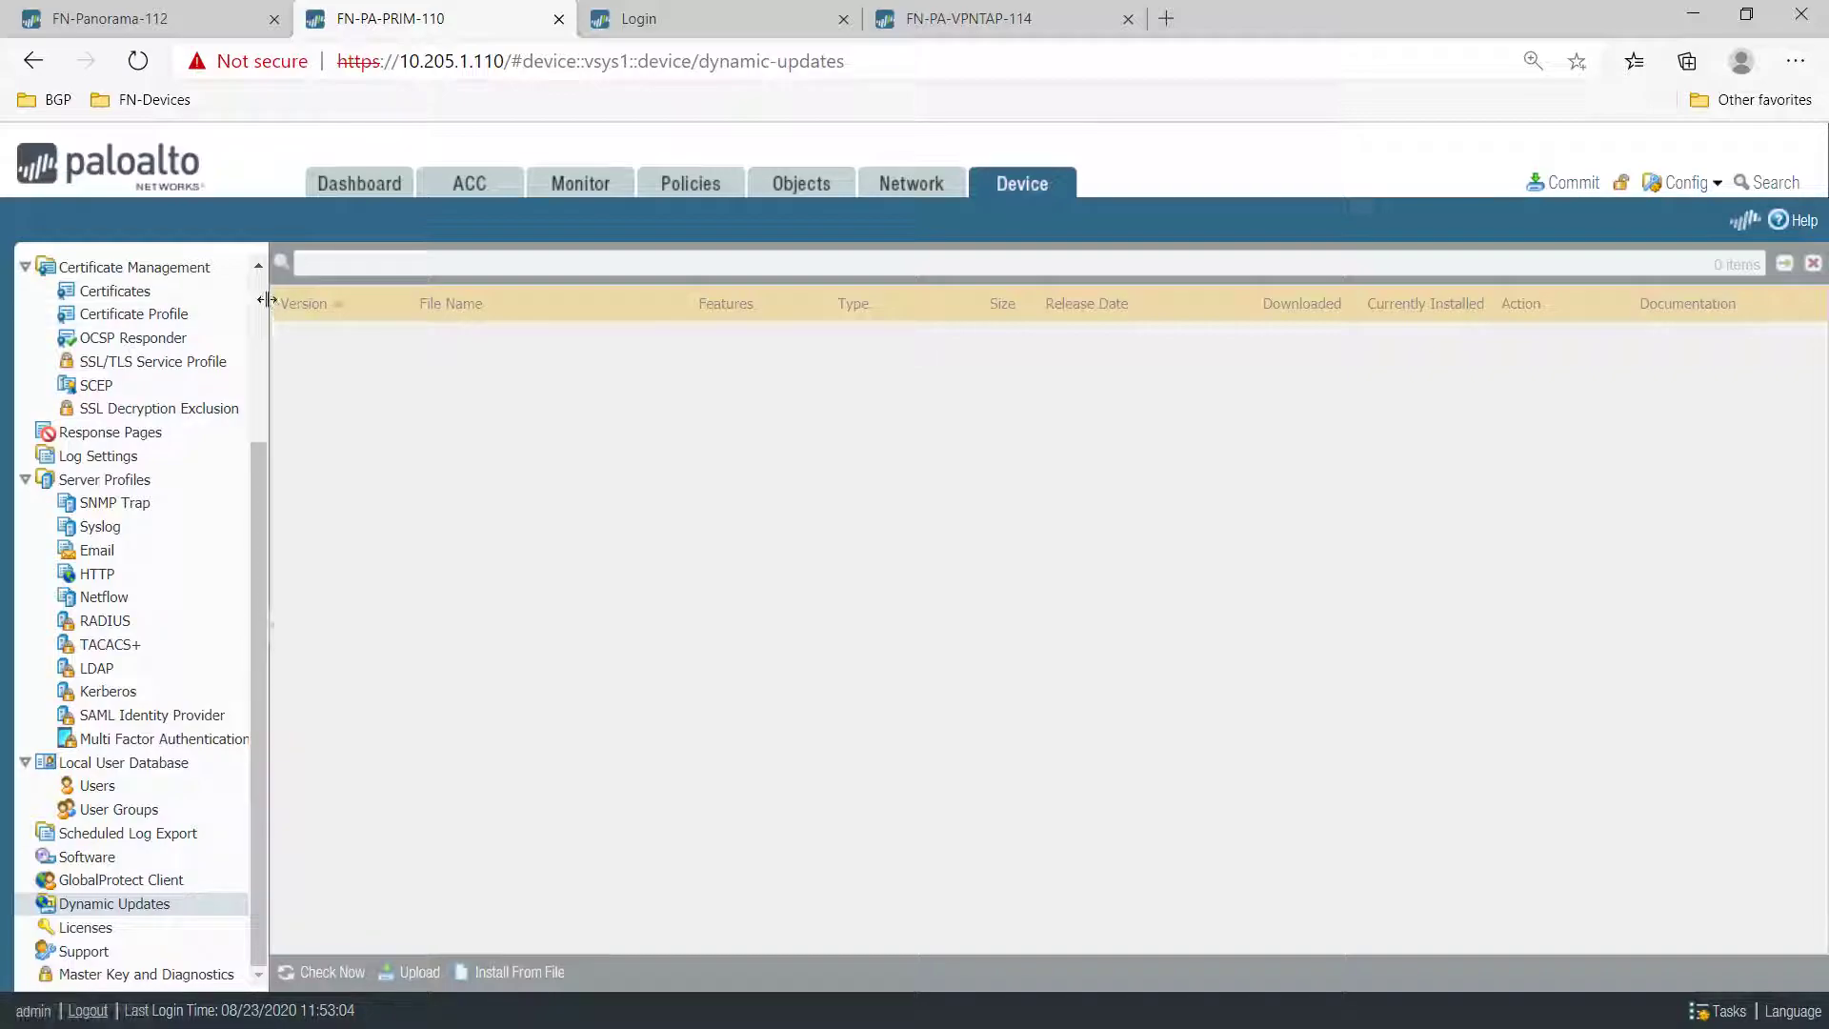
pyautogui.scroll(5, 172, 307)
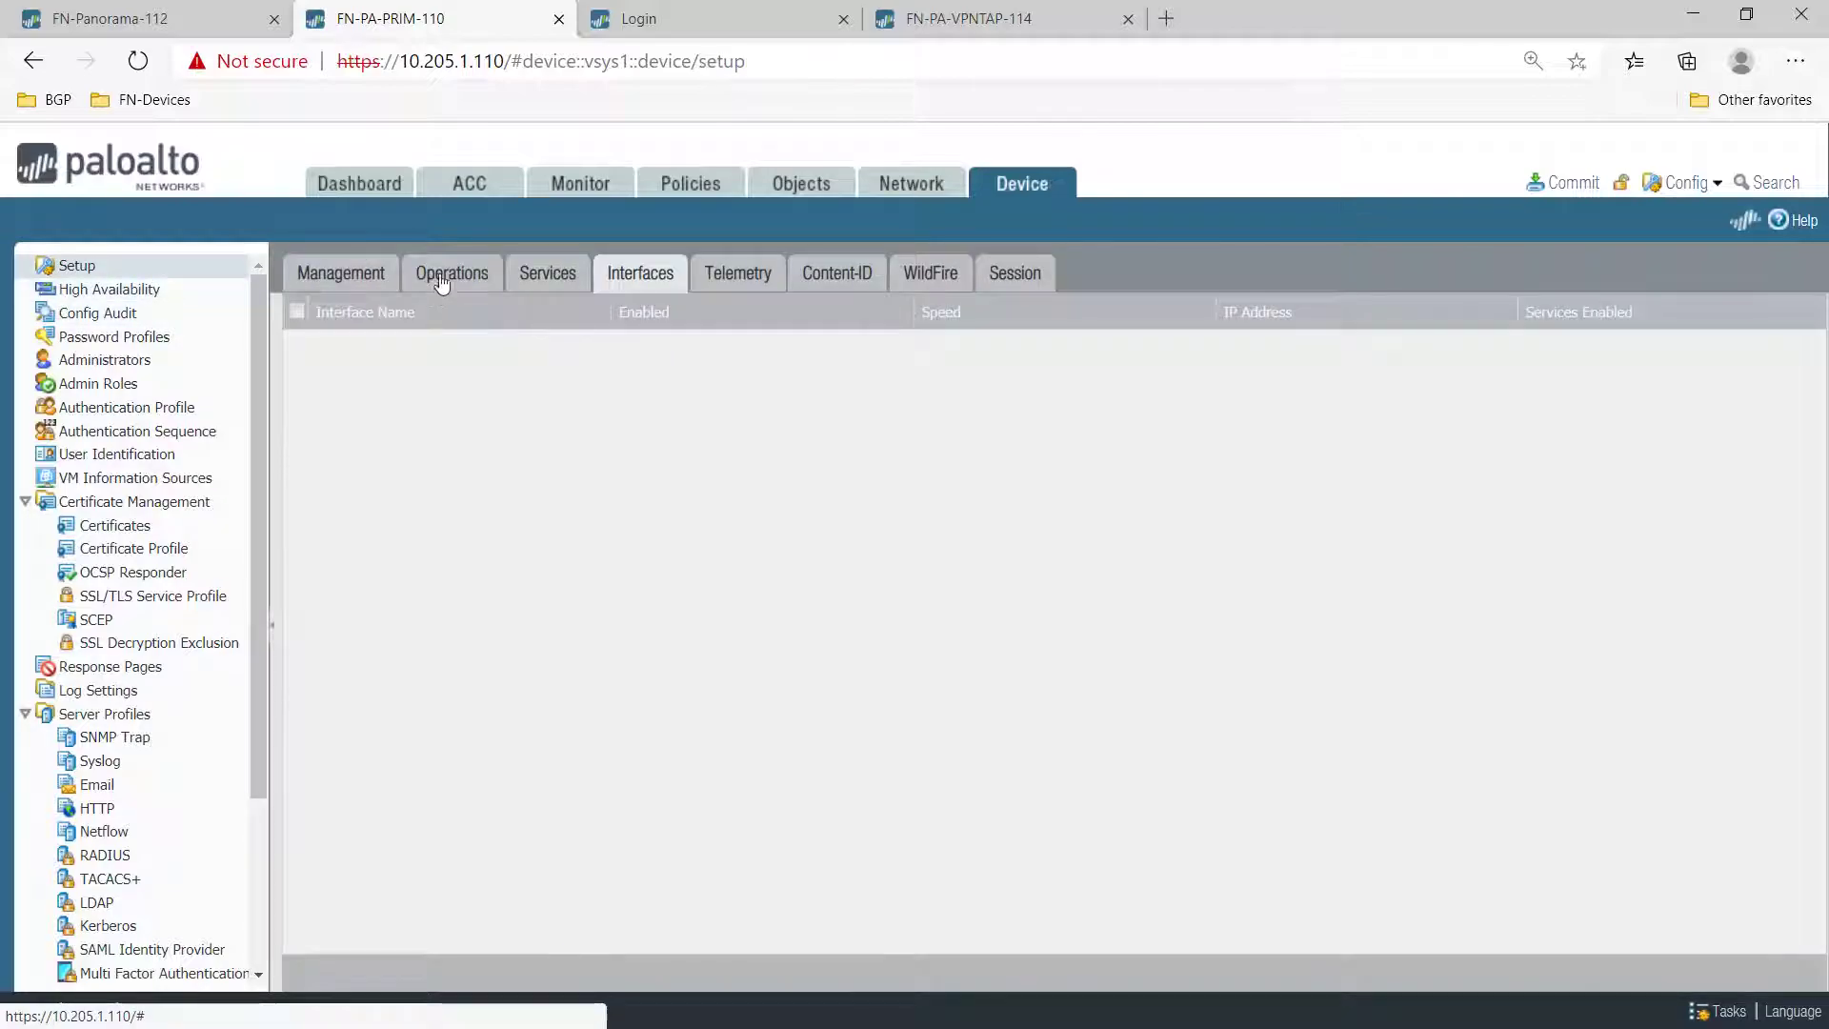
pyautogui.click(449, 272)
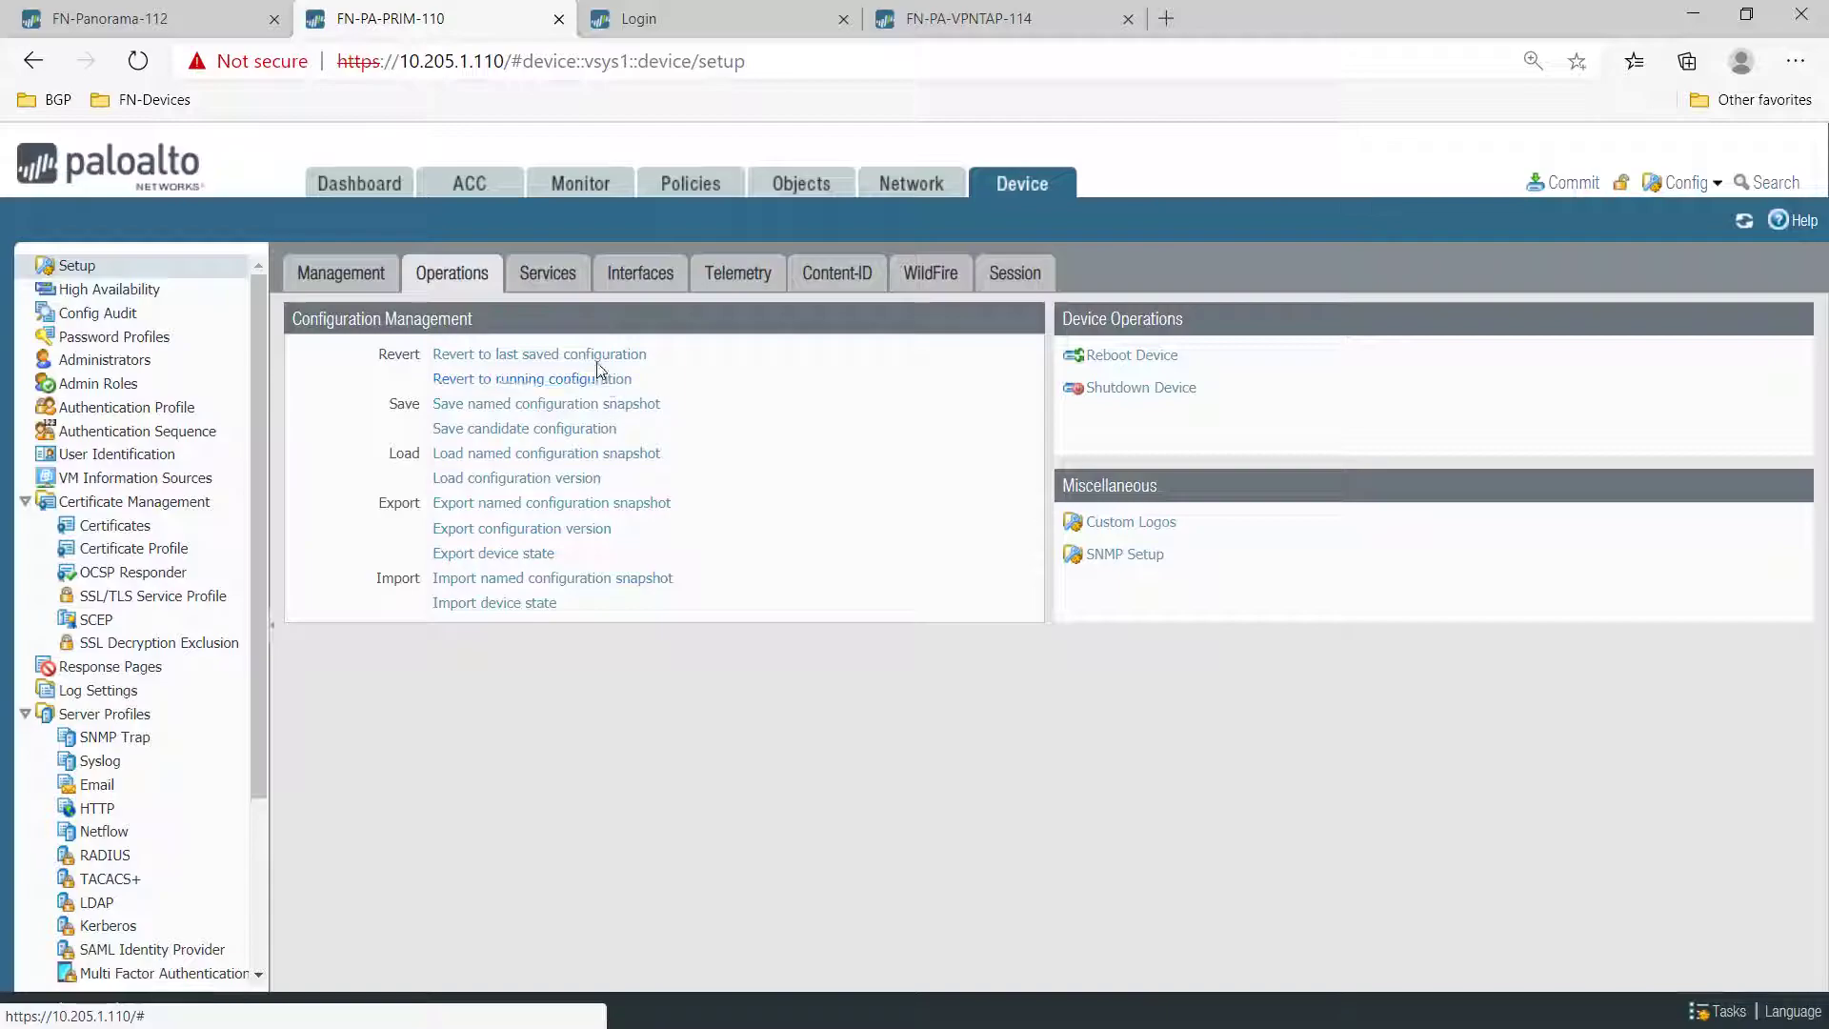
pyautogui.click(597, 358)
pyautogui.click(916, 678)
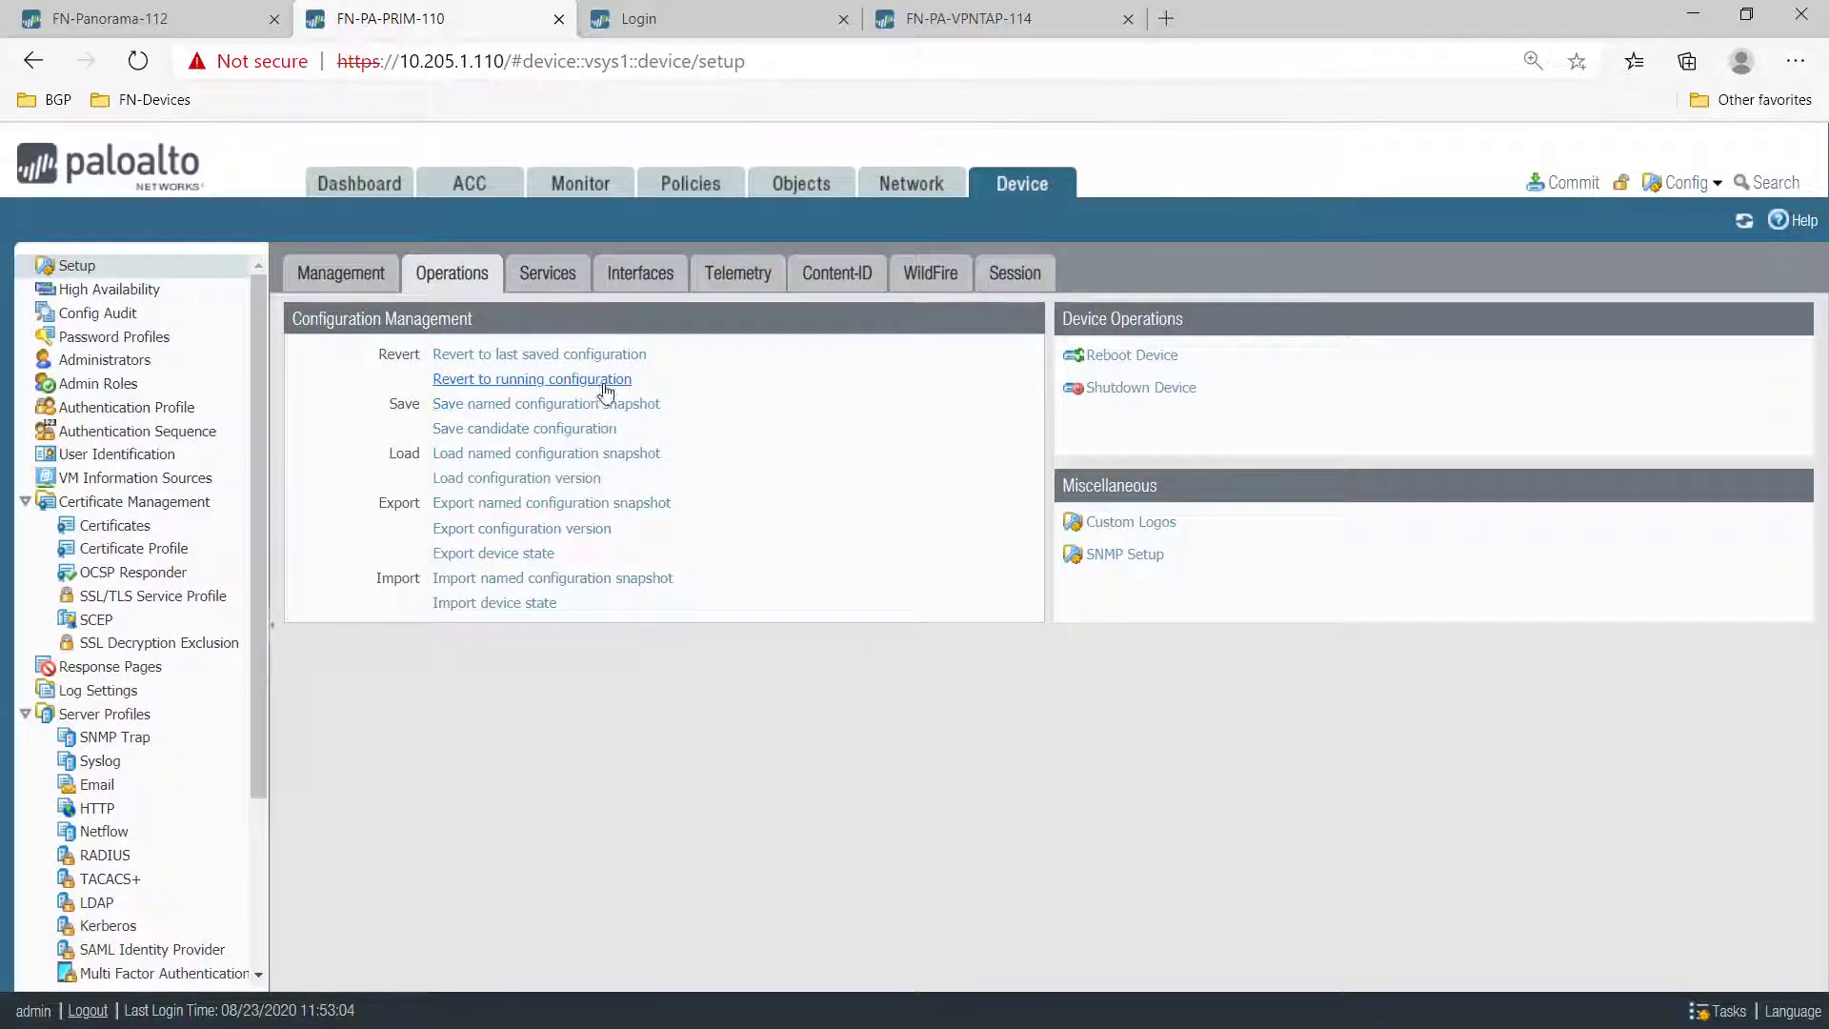
# - Revert to the running configuration and return to Panorama's HO-Device-Group pre-rules
pyautogui.click(533, 379)
pyautogui.click(844, 664)
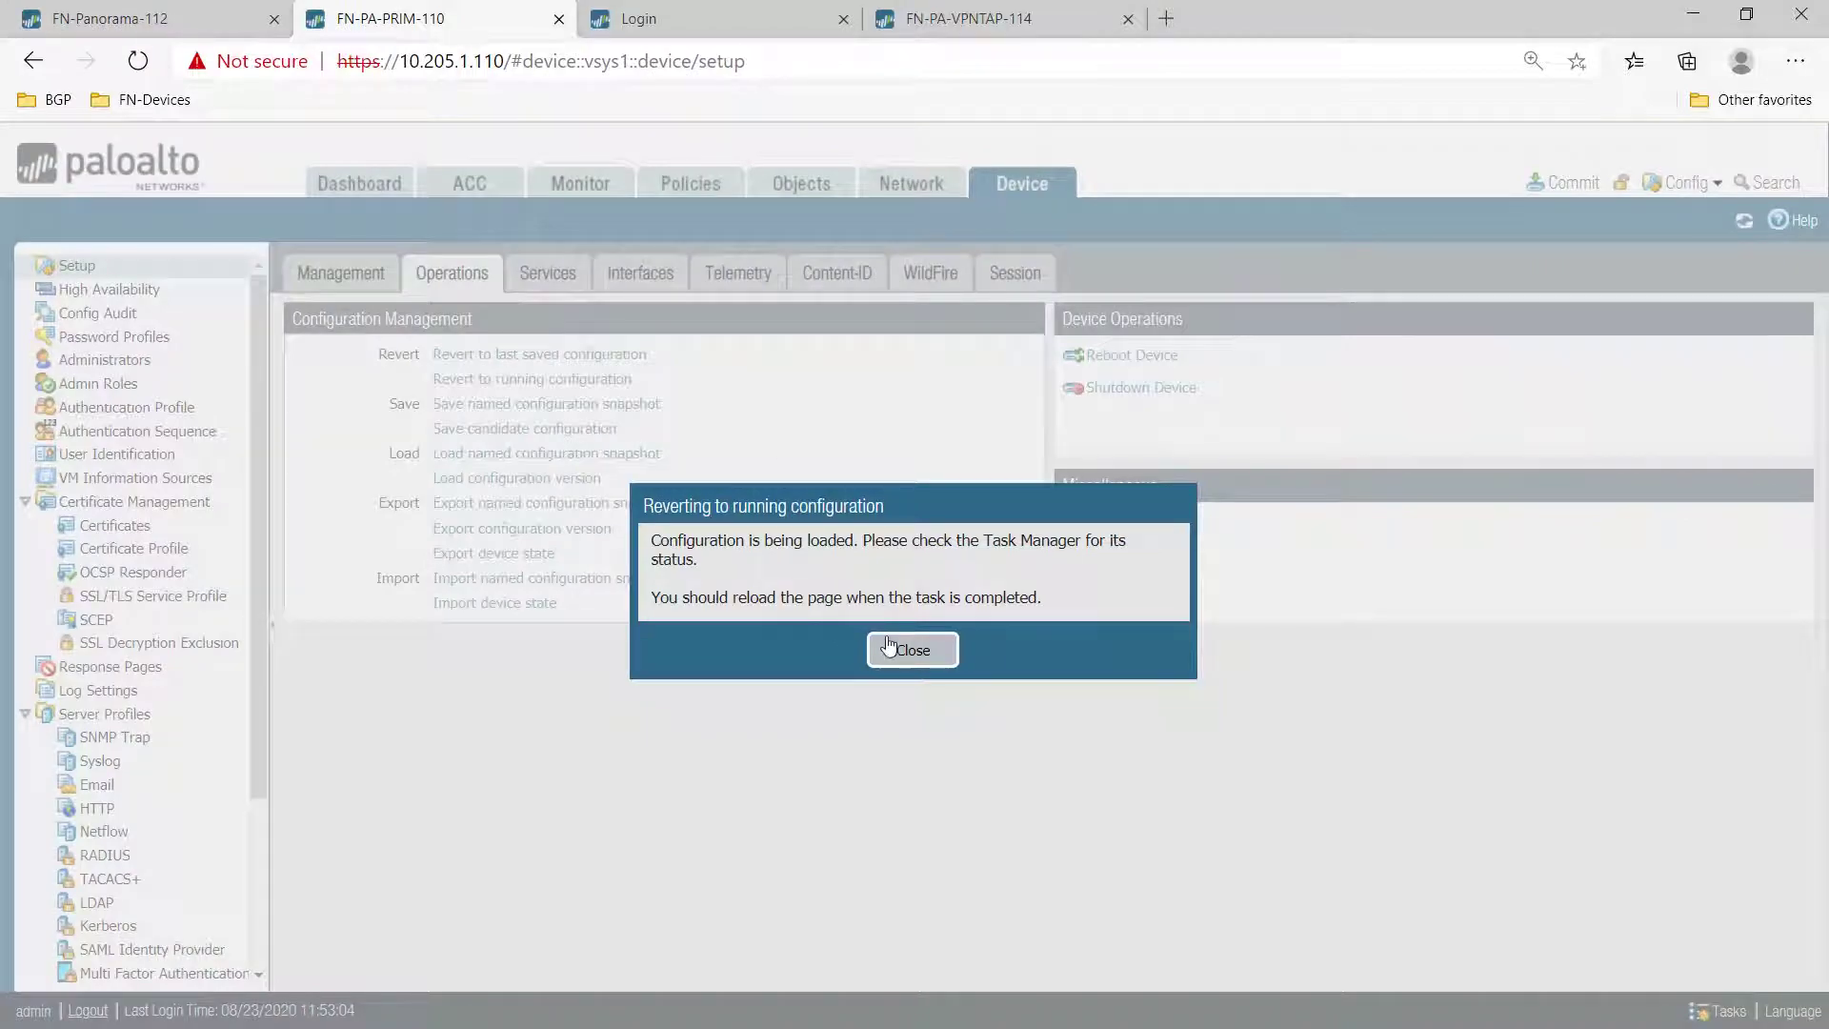
pyautogui.click(912, 649)
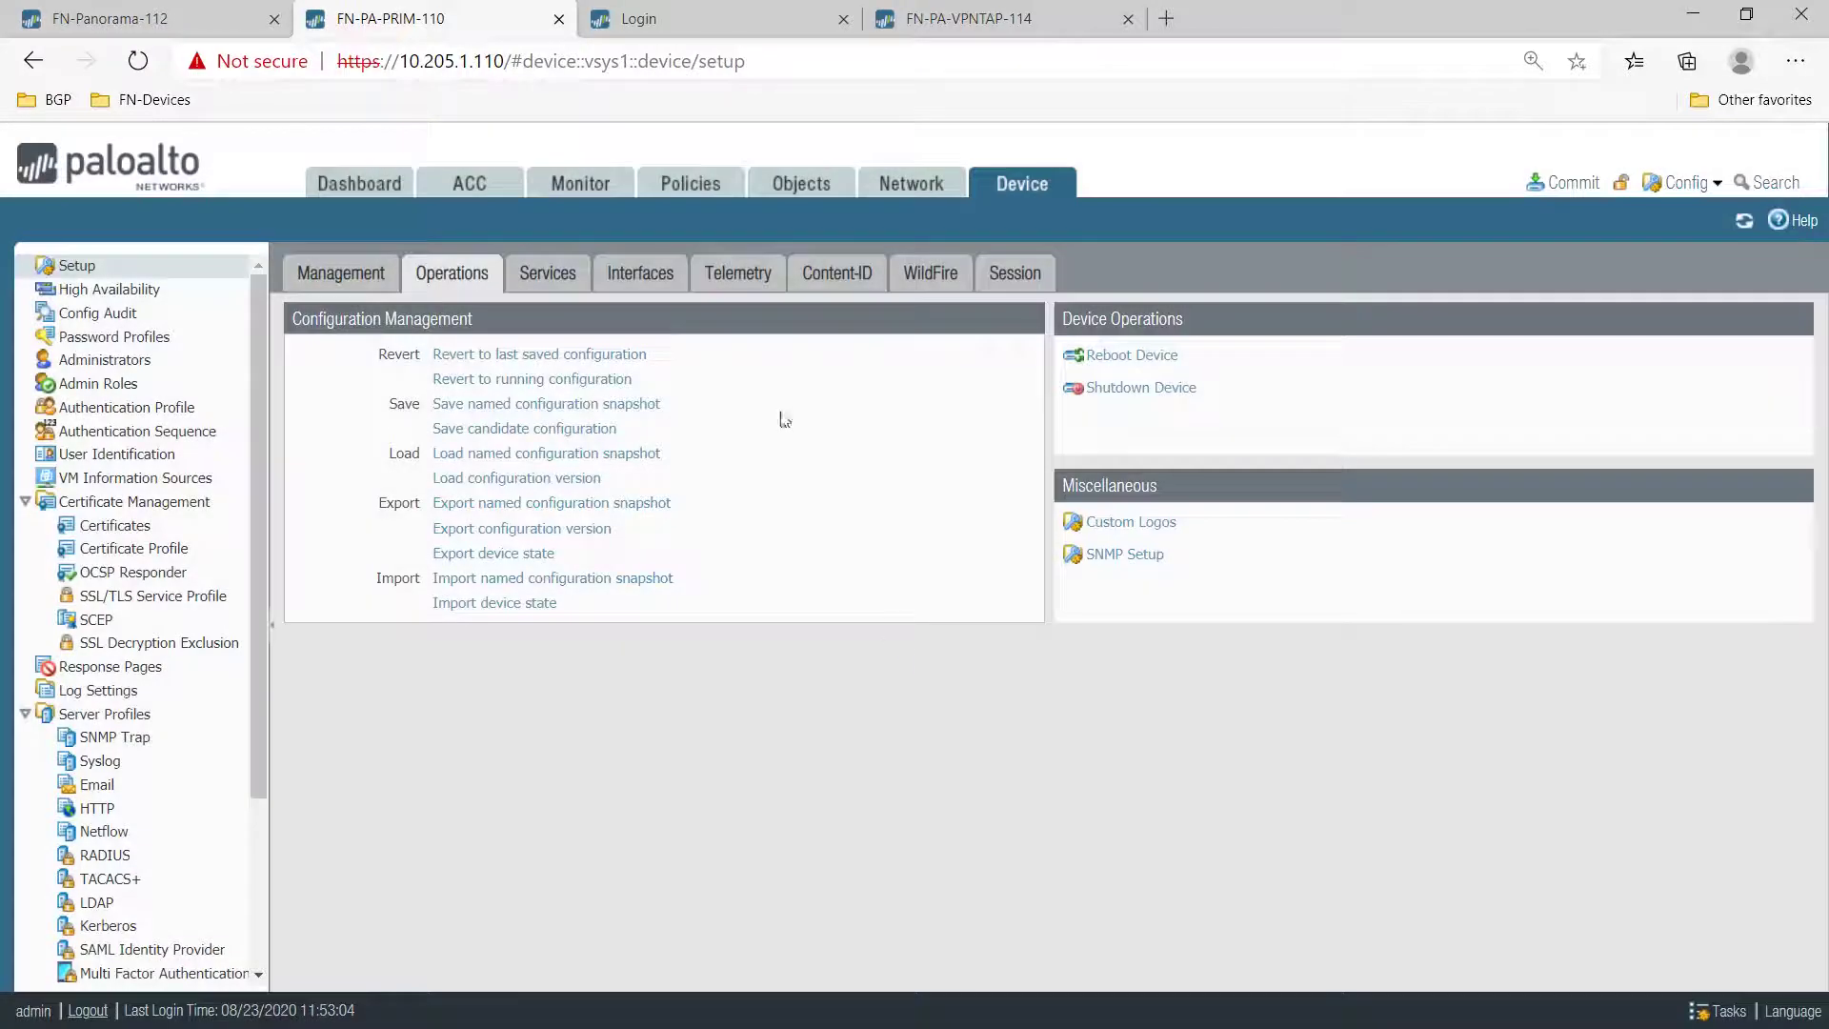
pyautogui.click(116, 19)
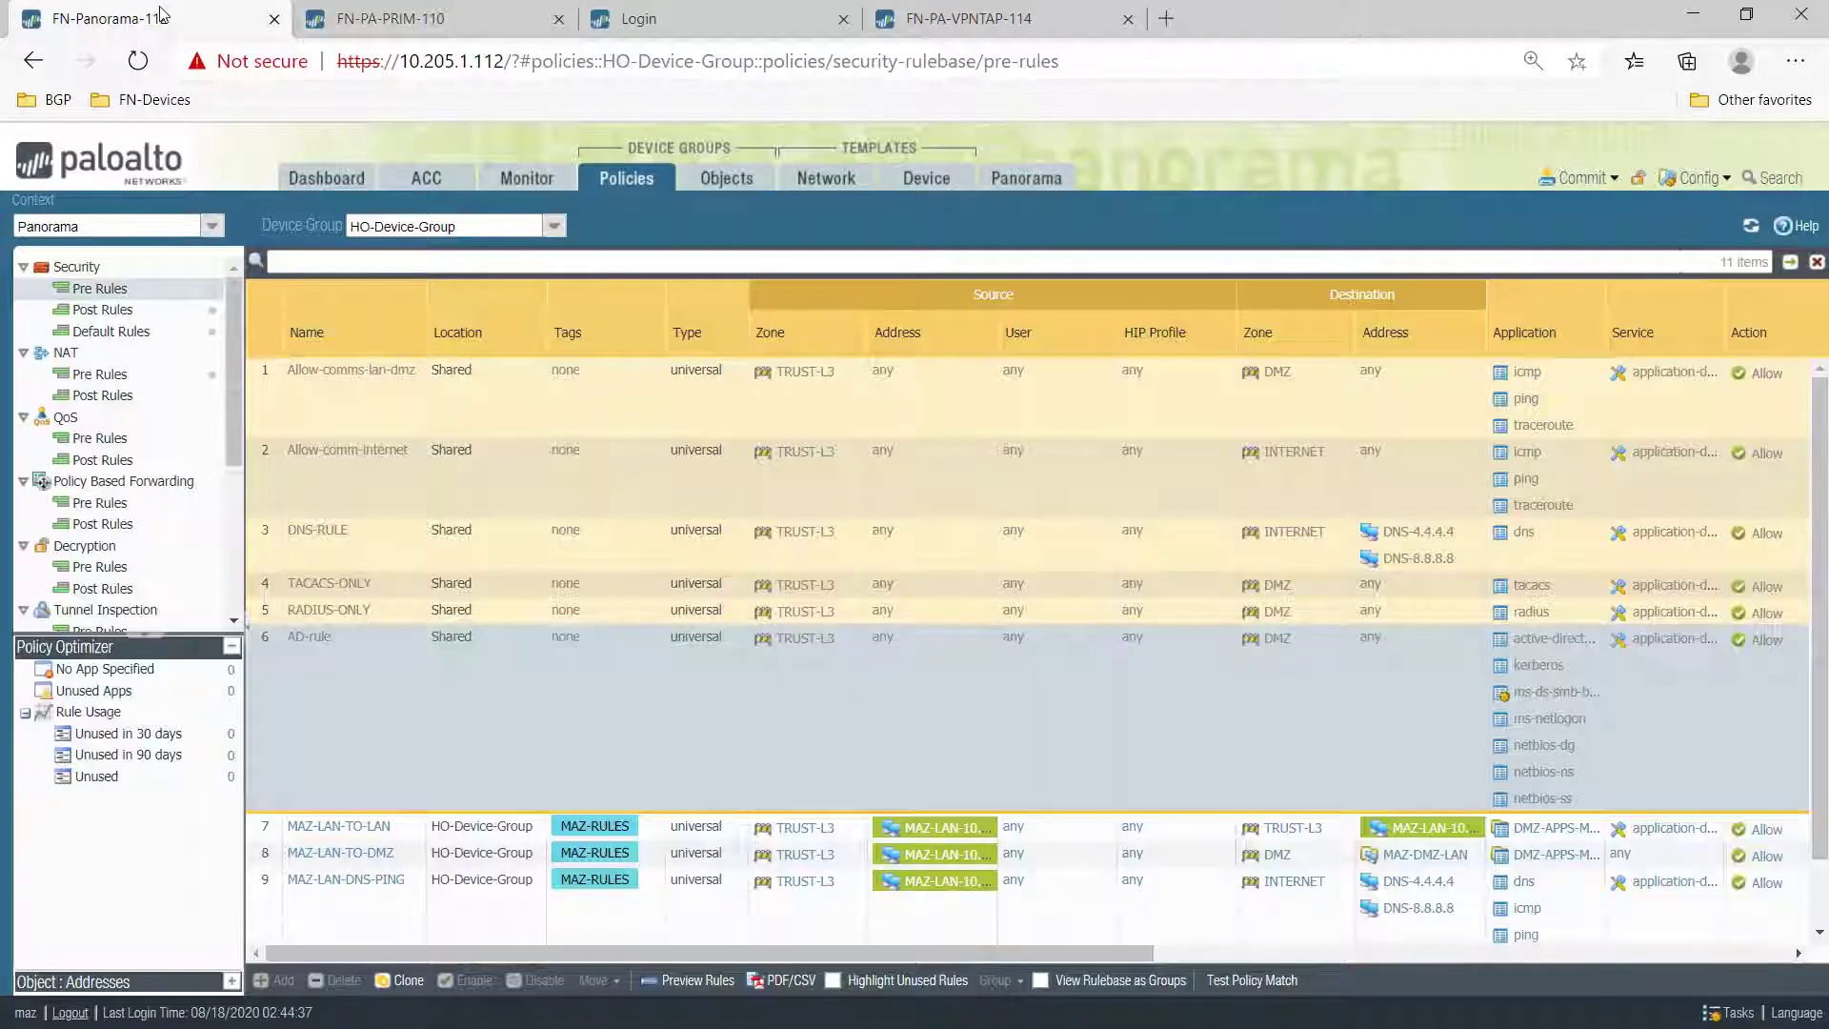
pyautogui.click(535, 20)
pyautogui.click(238, 16)
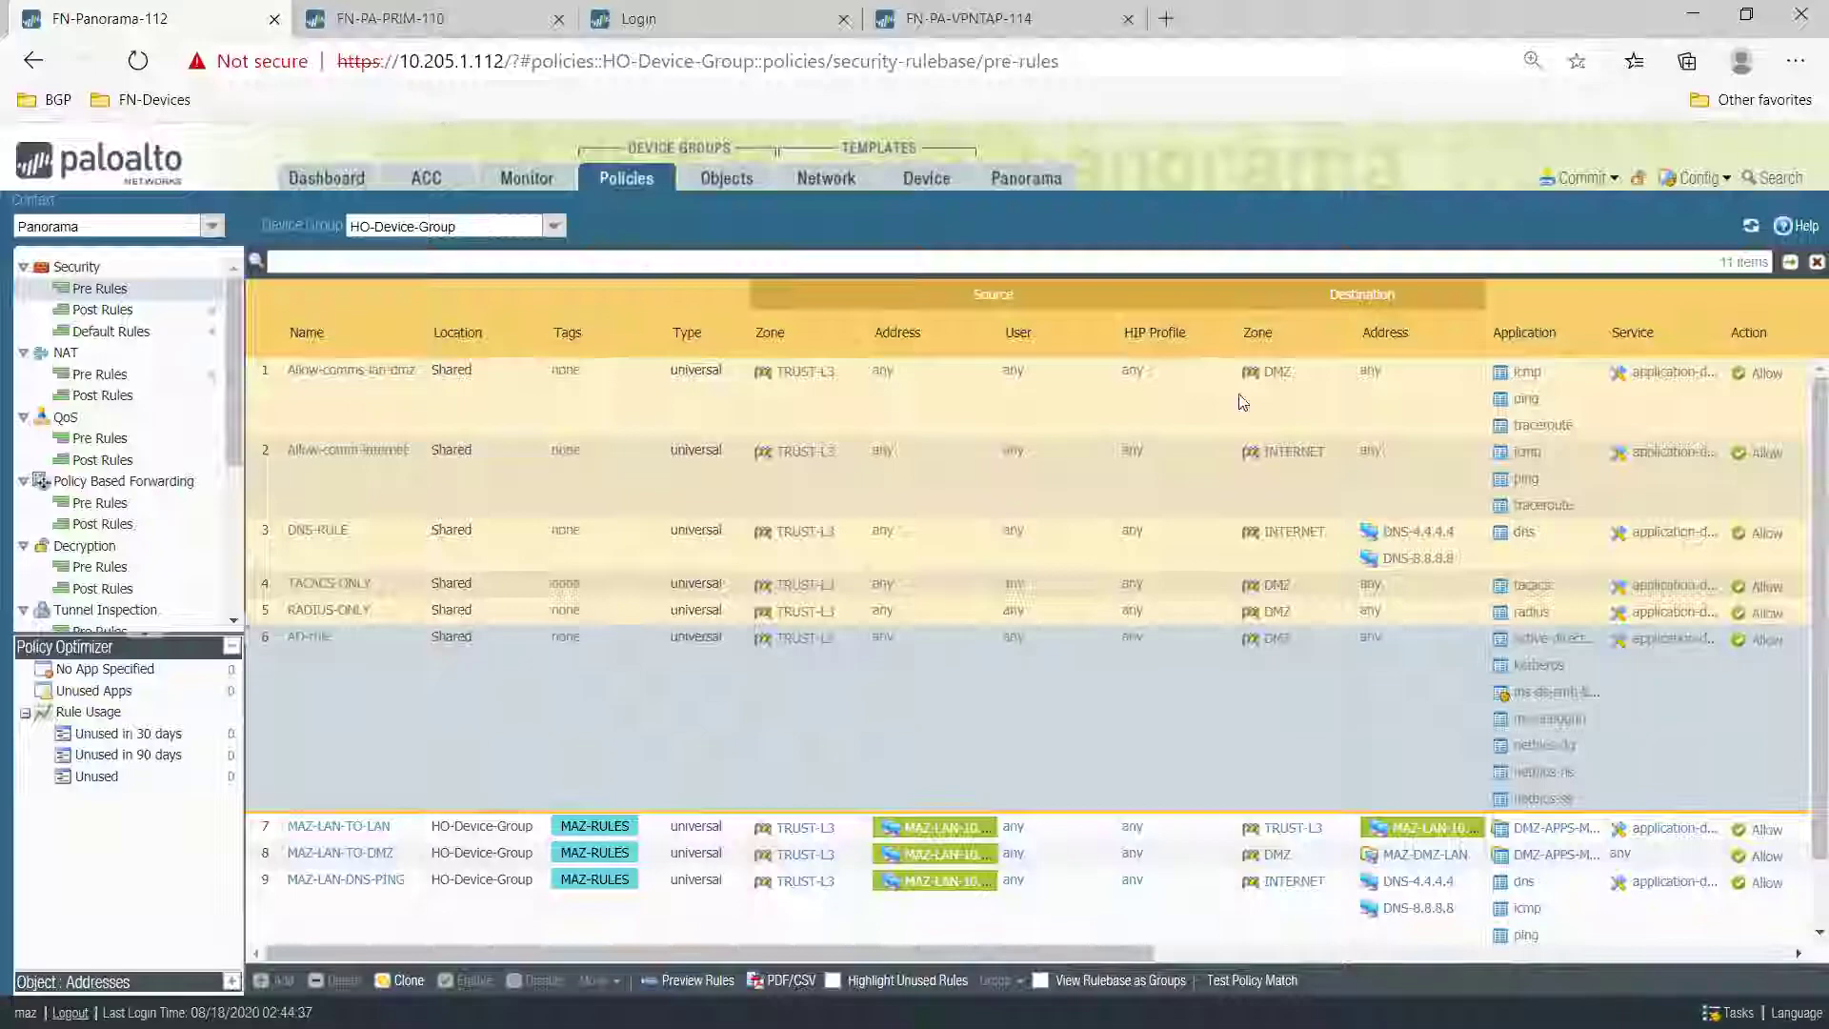
pyautogui.click(785, 193)
pyautogui.click(712, 186)
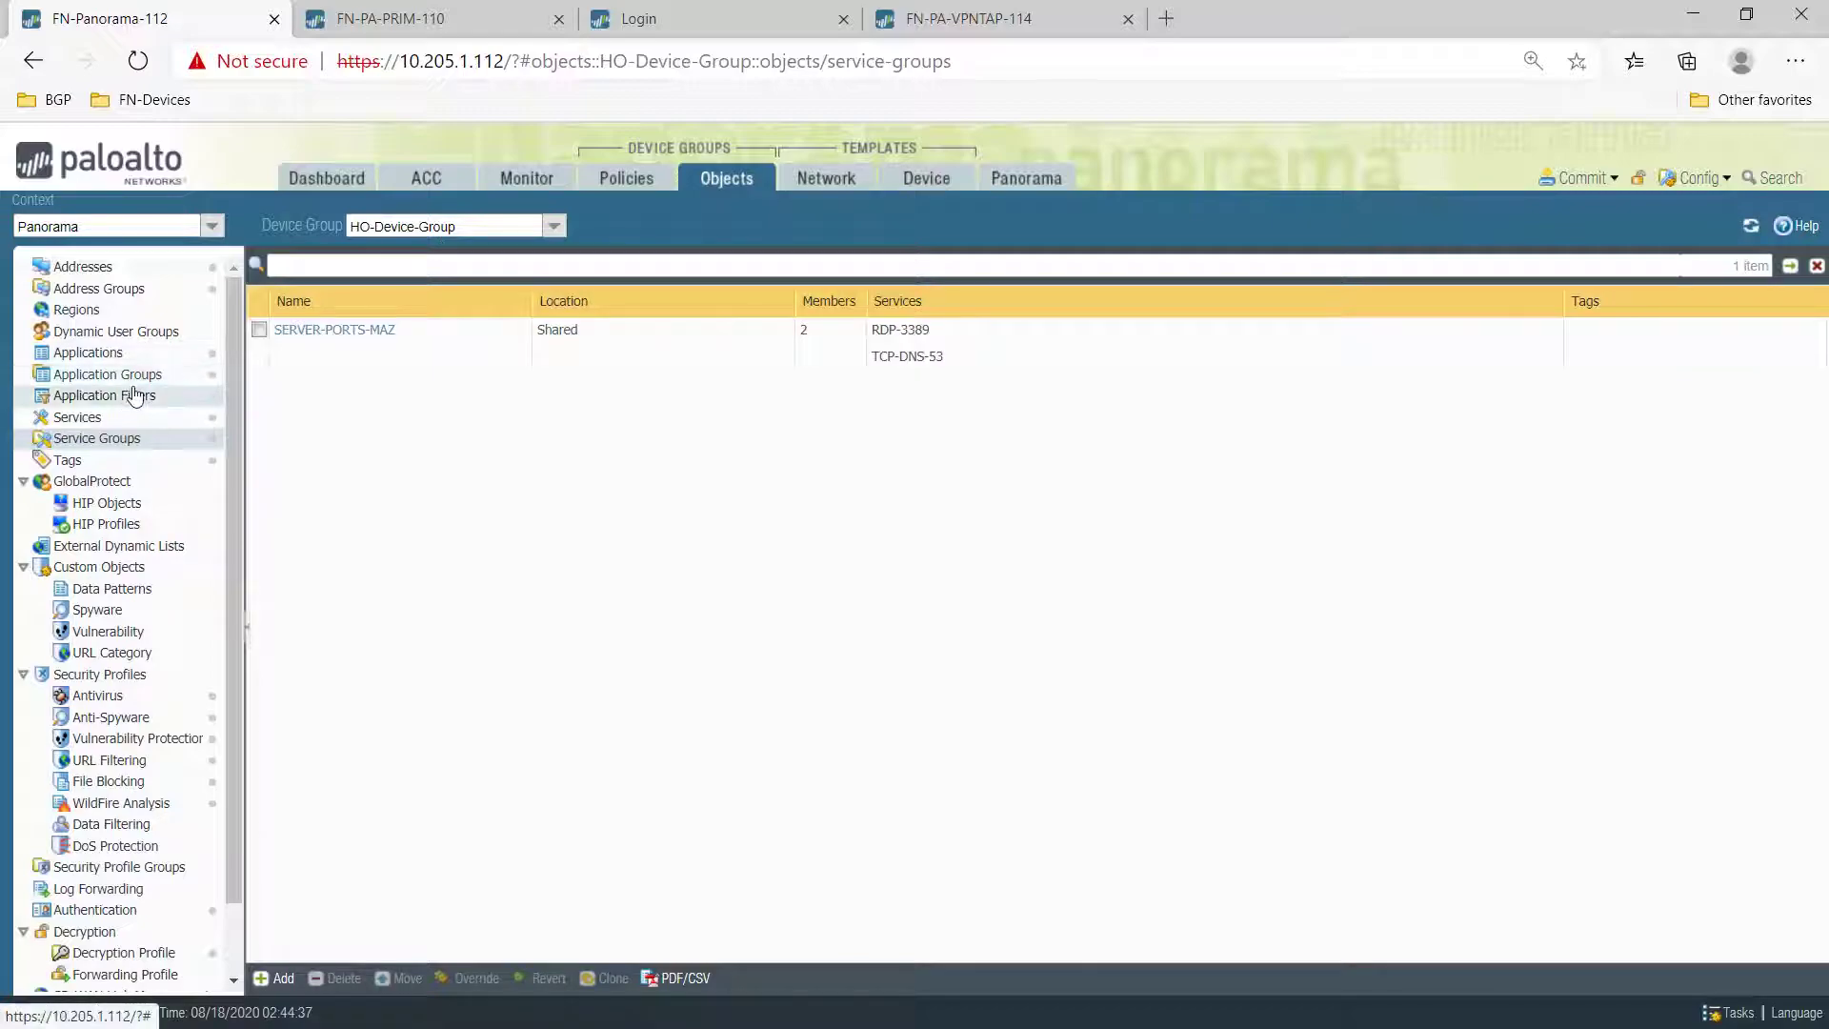
pyautogui.click(133, 396)
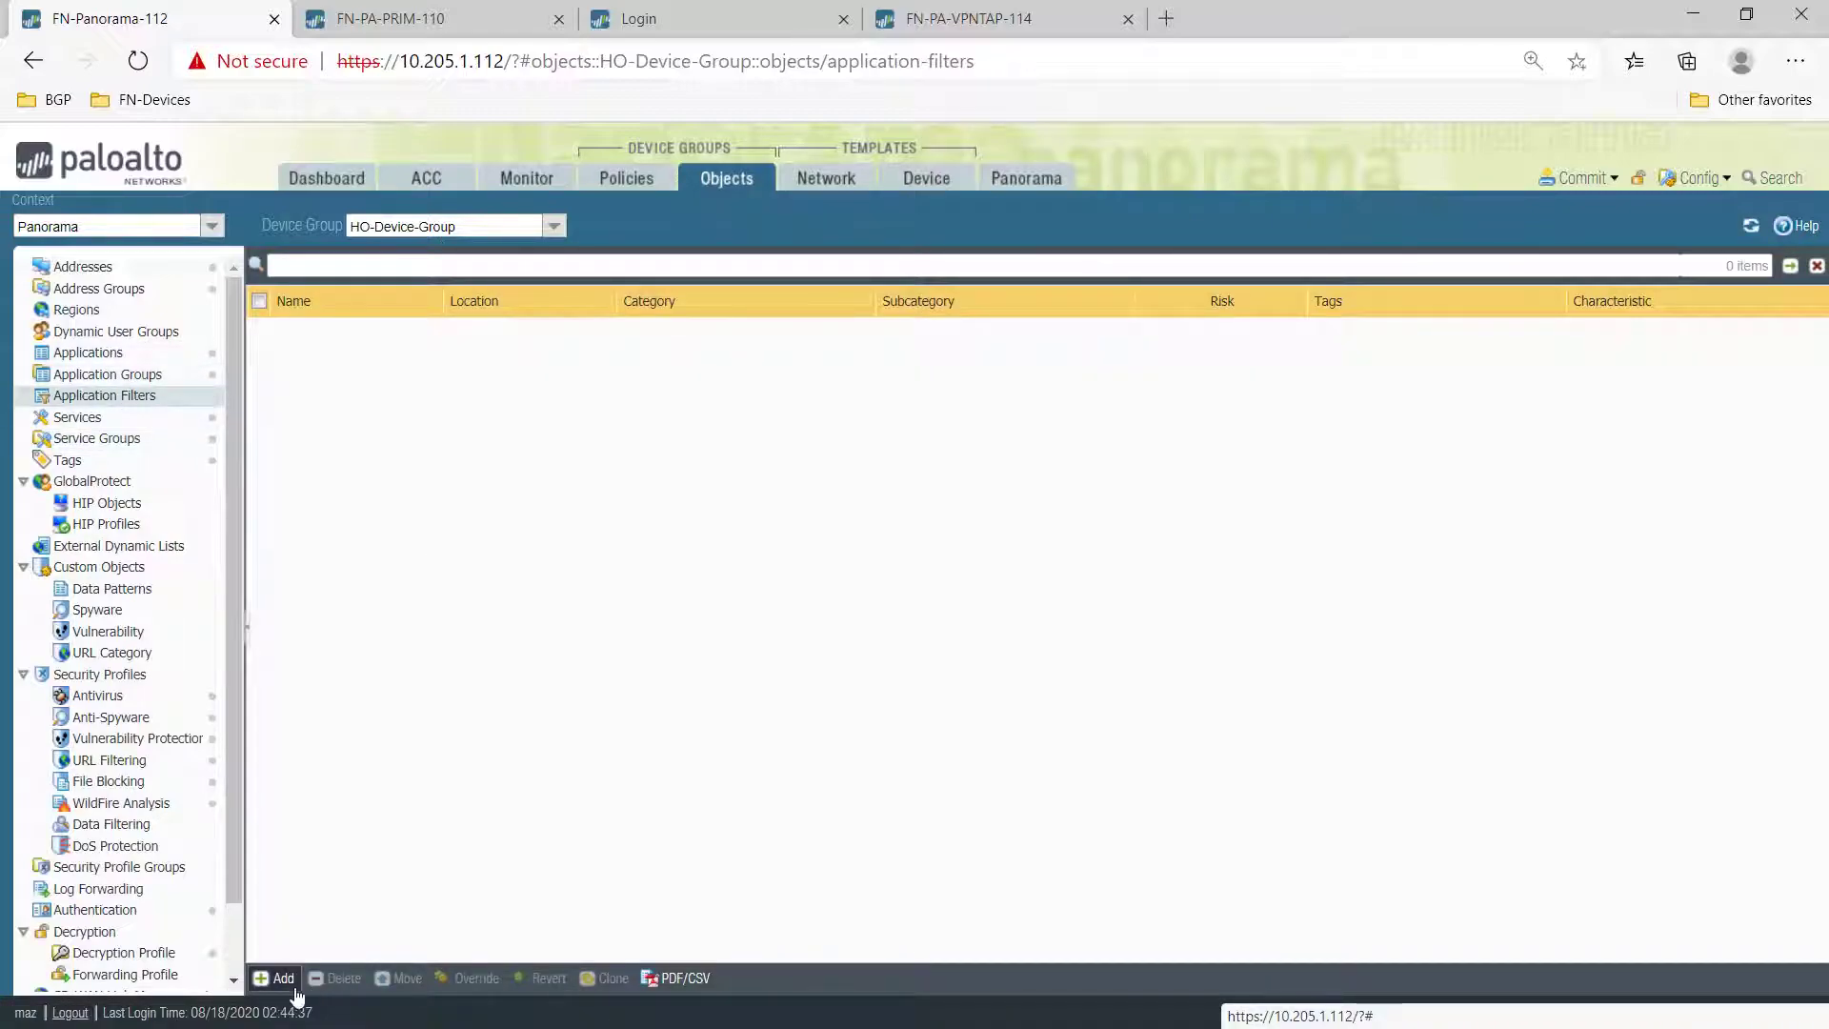
# - Add shared application filter MAZ-RISK4-5-APP-BLOCKED covering risk levels 4 and 5
pyautogui.click(294, 987)
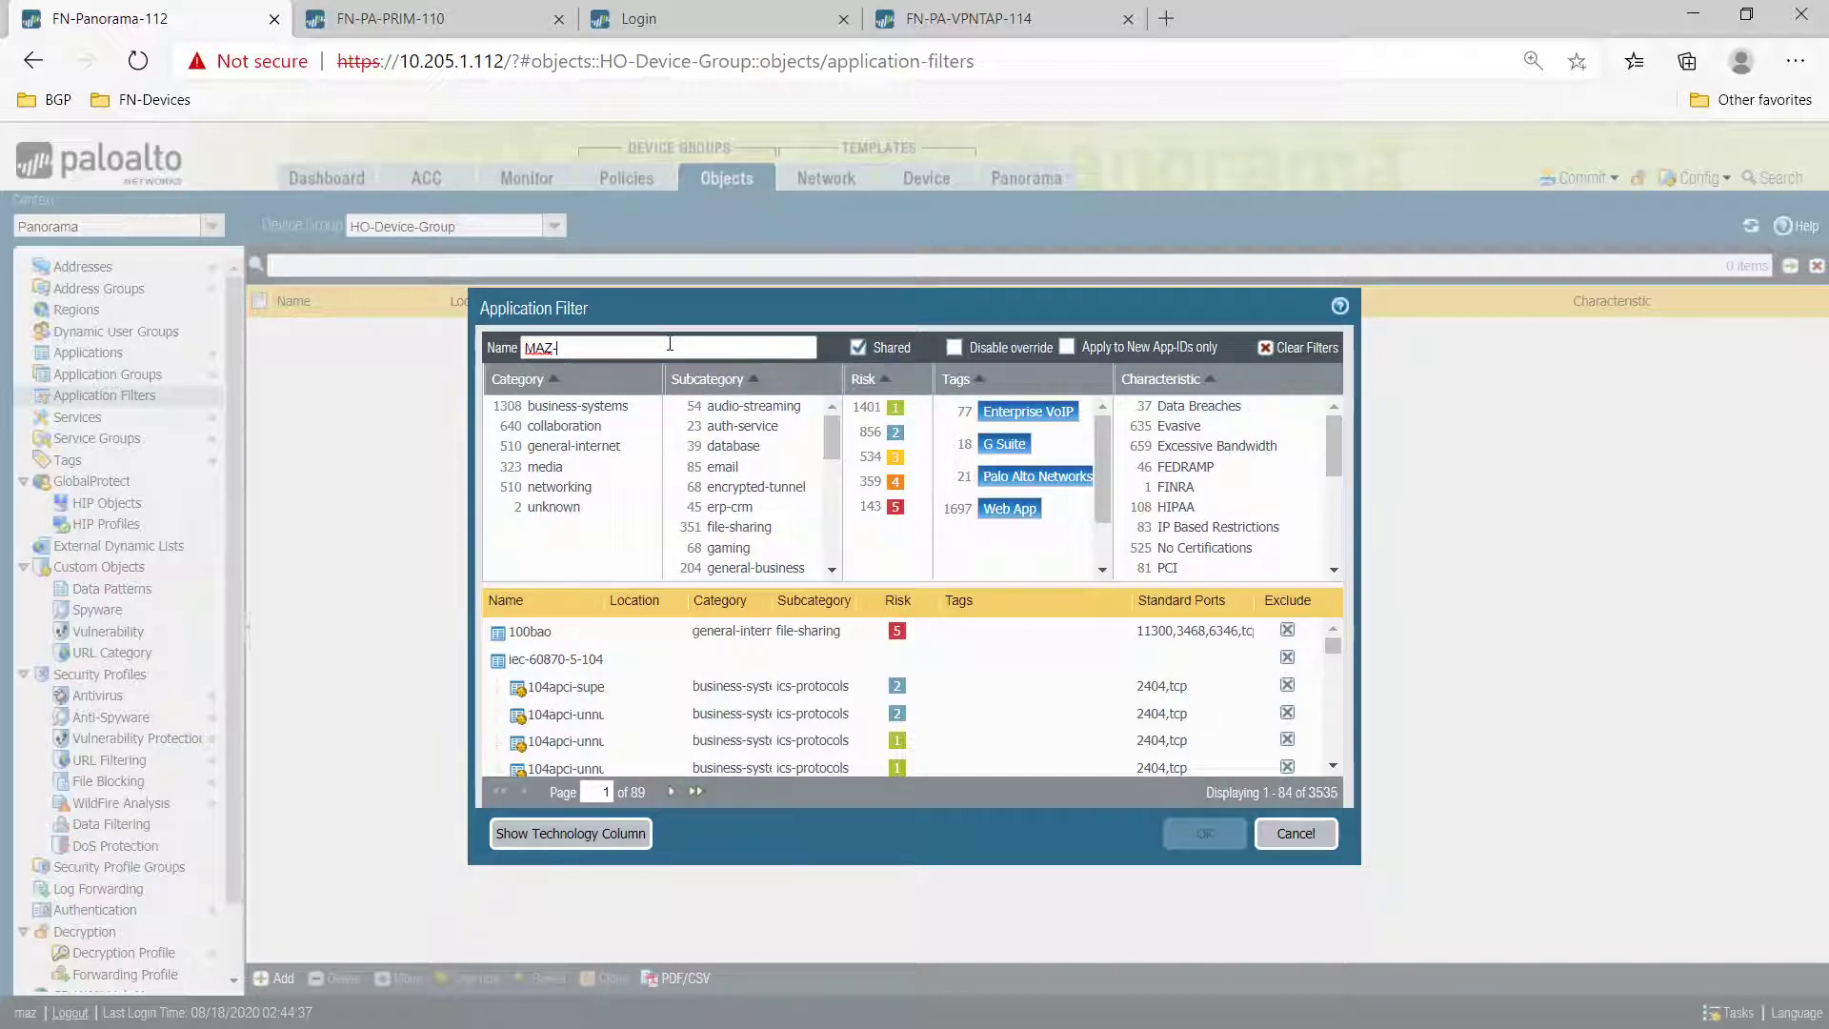
pyautogui.write('SK4-5-A')
pyautogui.write('PP-BLOCKED')
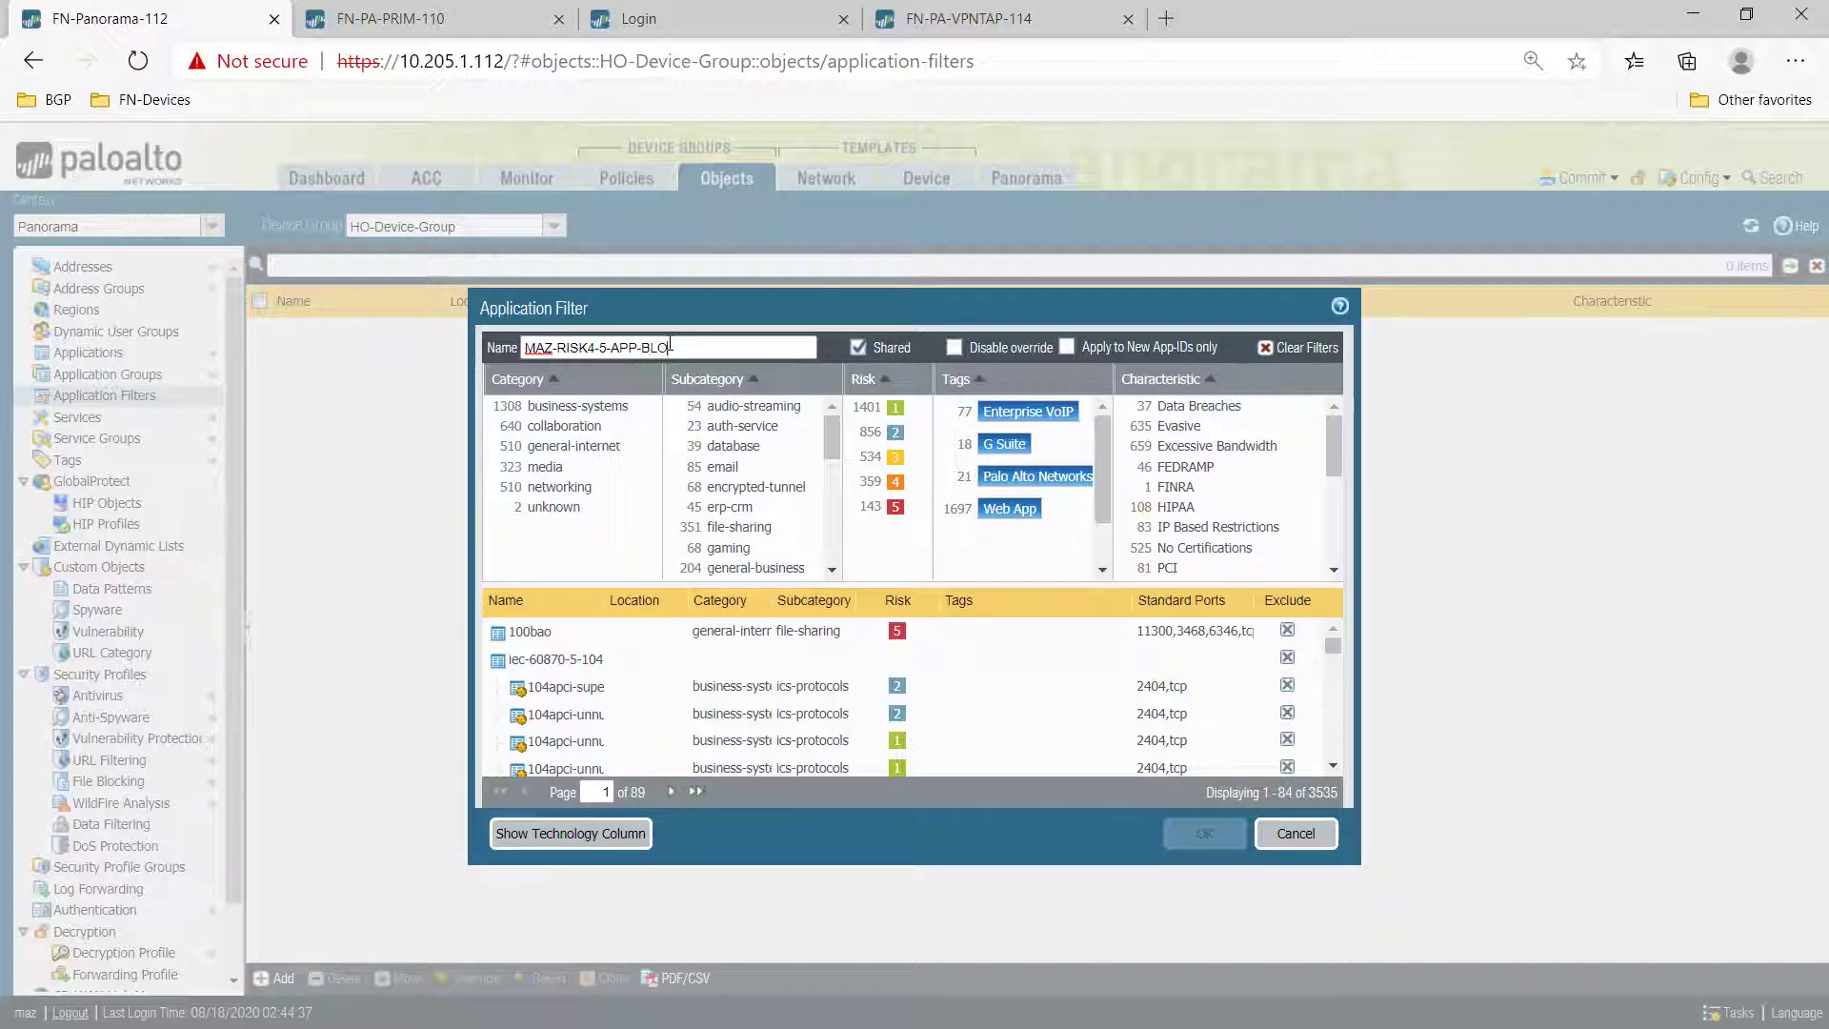
pyautogui.click(882, 507)
pyautogui.click(882, 481)
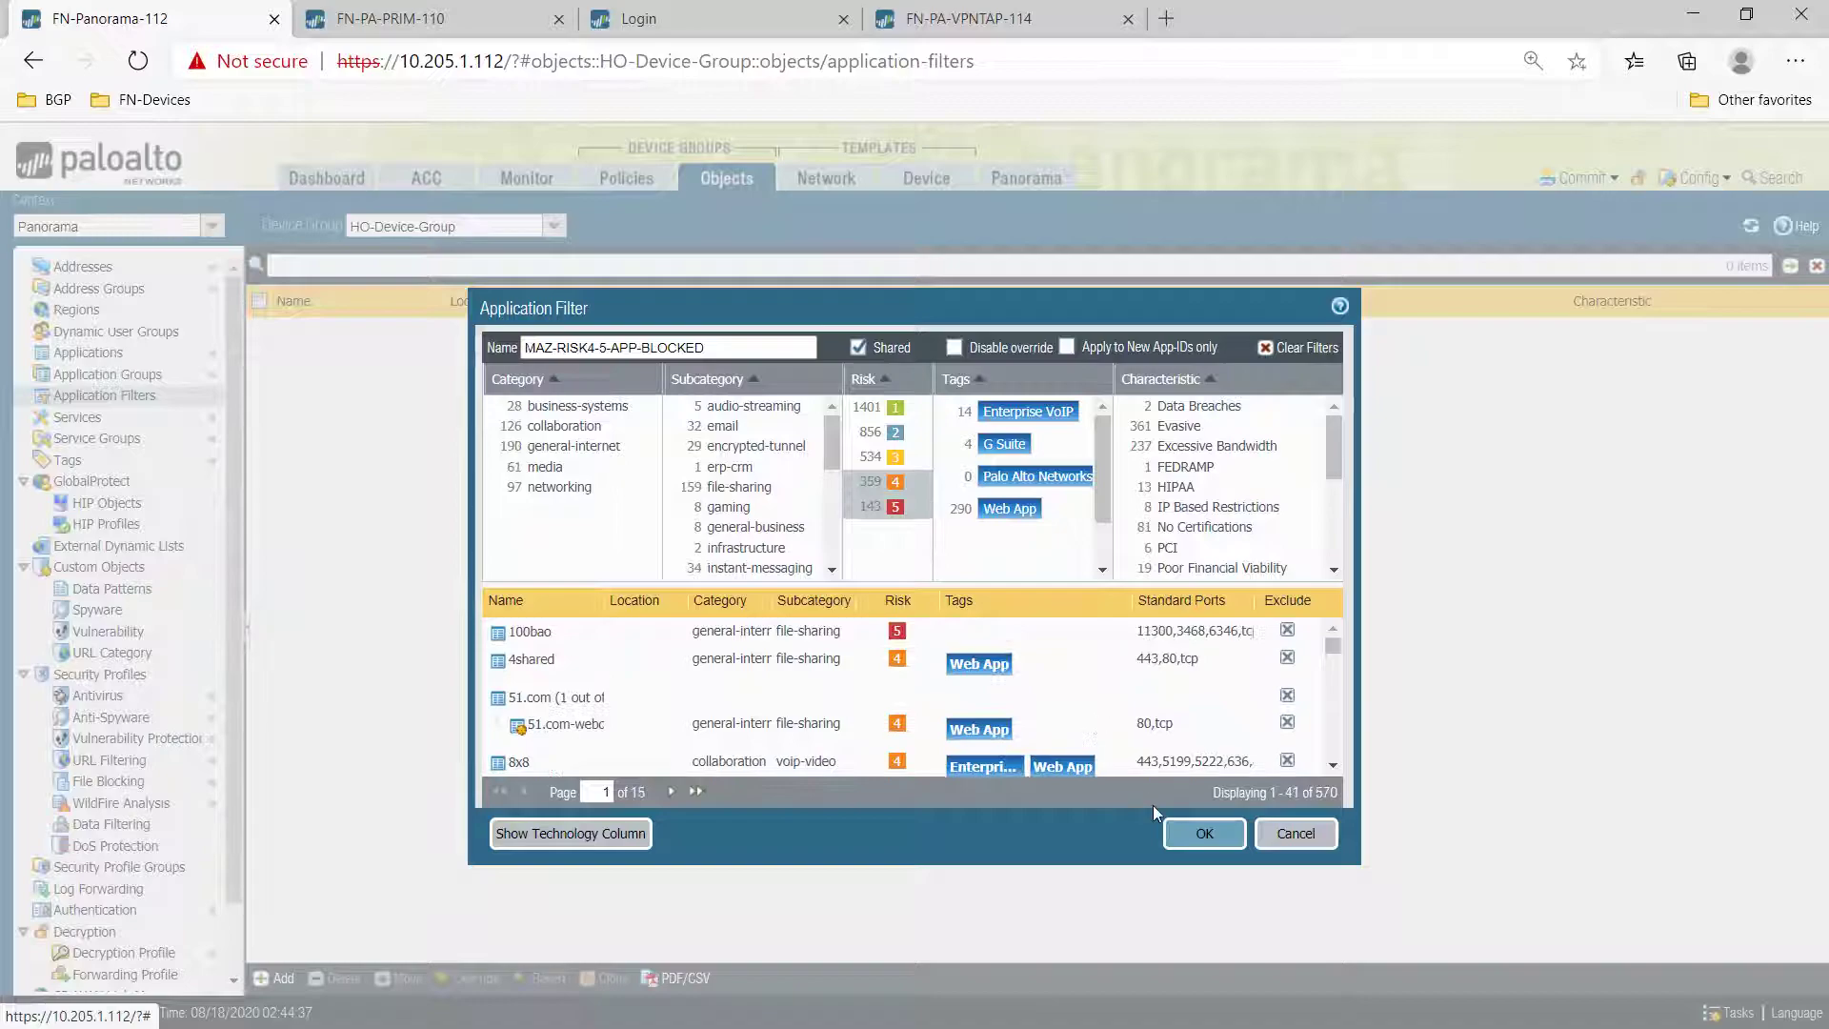
pyautogui.click(1228, 841)
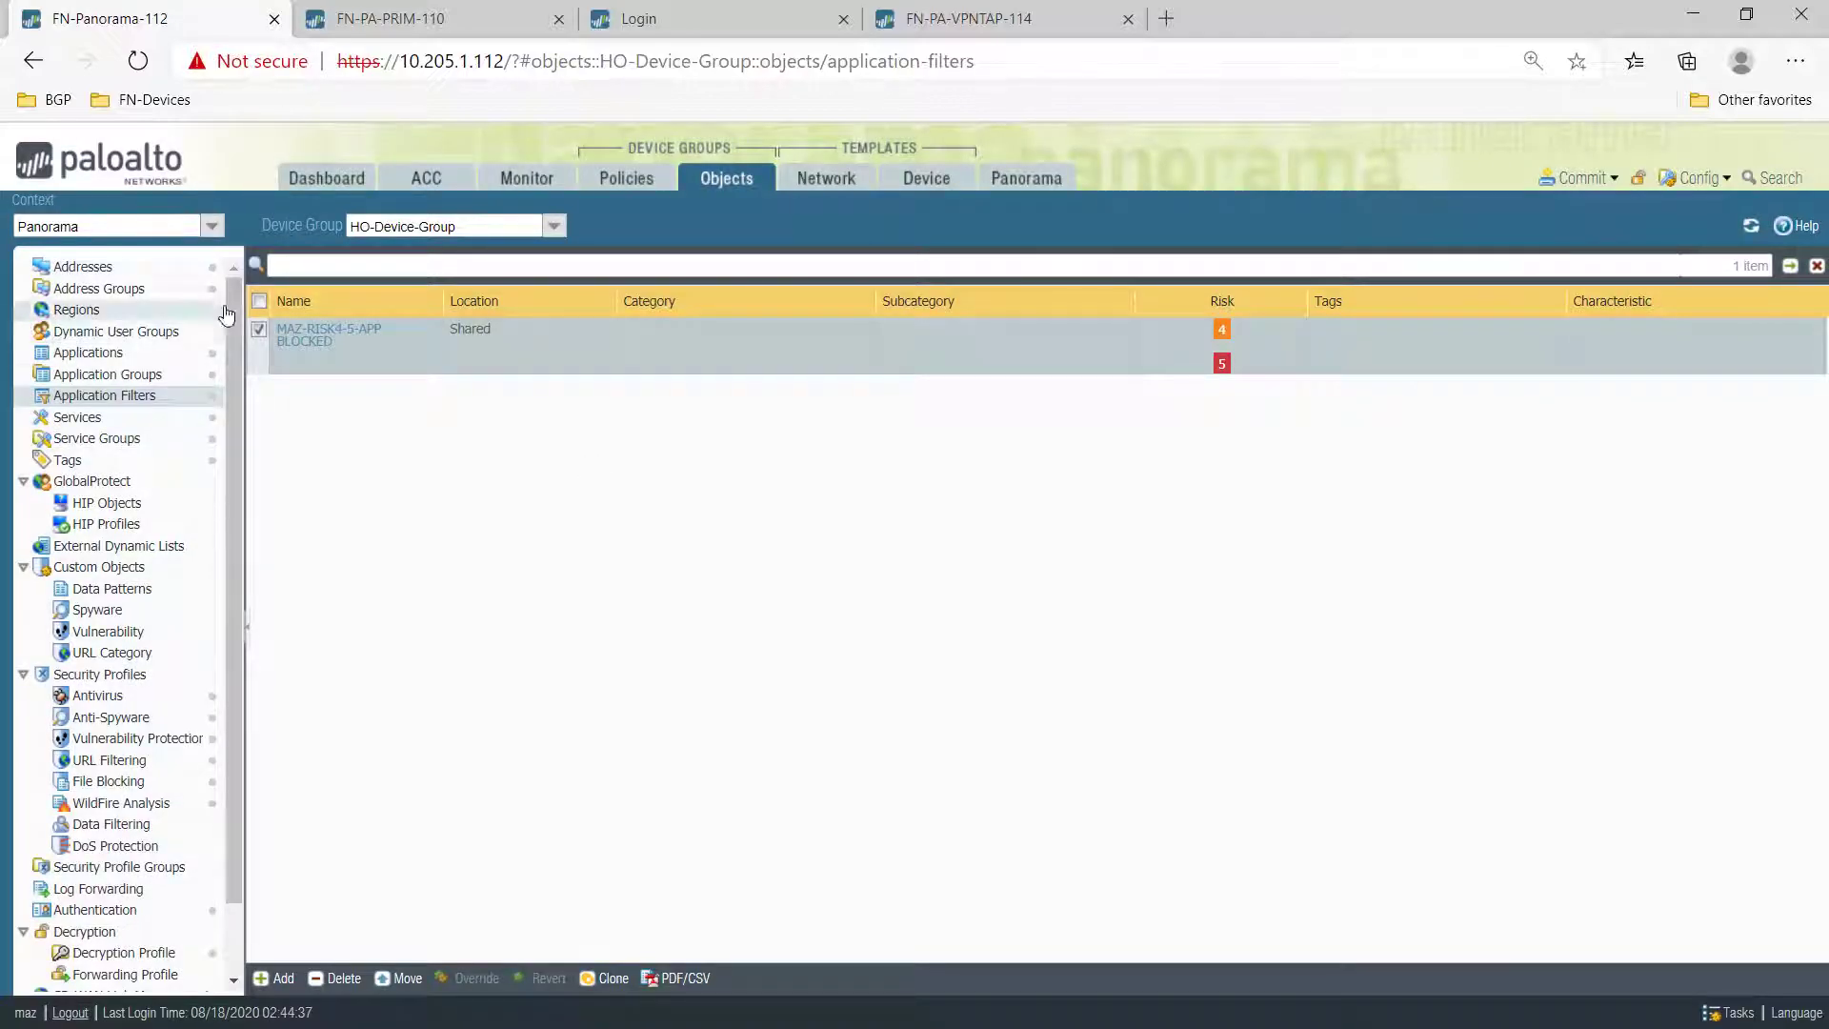
# - Clone pre-rule MAZ-RDP-ALLOWED, placing the copy MAZ-RDP-ALLOWED-1 right after it
pyautogui.click(633, 186)
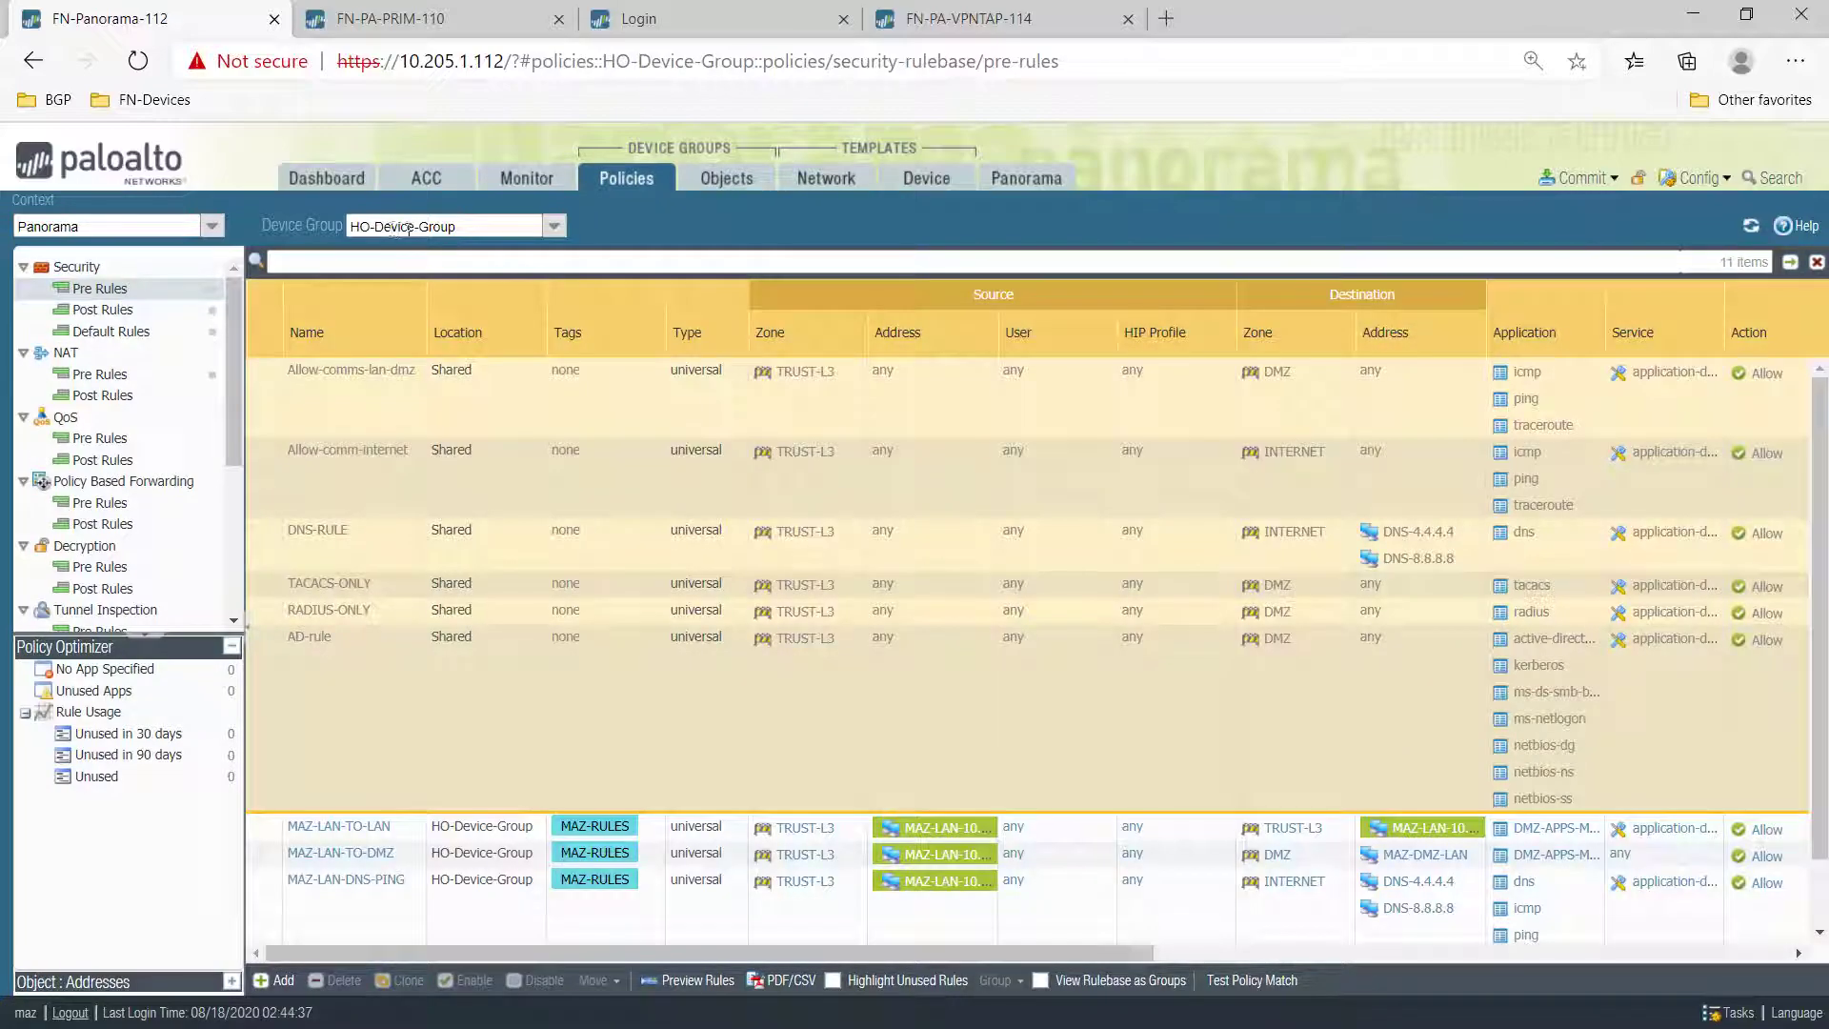
pyautogui.scroll(-2, 518, 568)
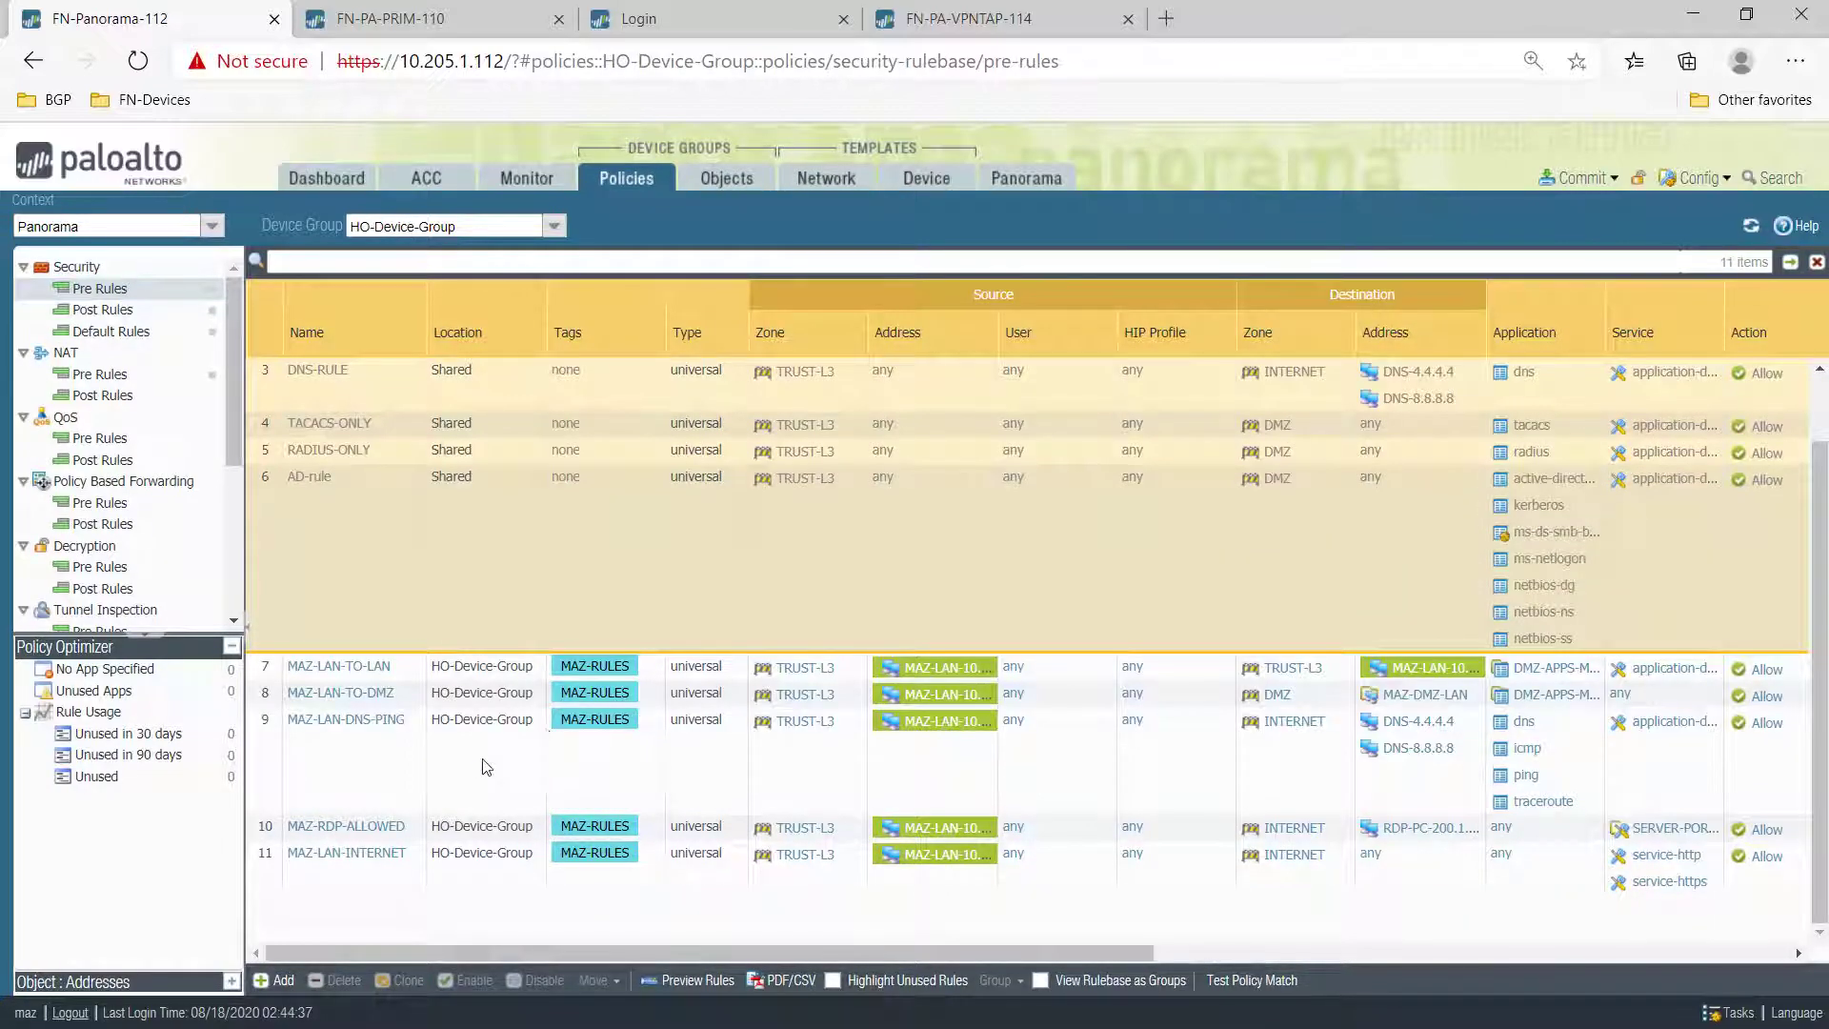
pyautogui.click(477, 769)
pyautogui.click(478, 858)
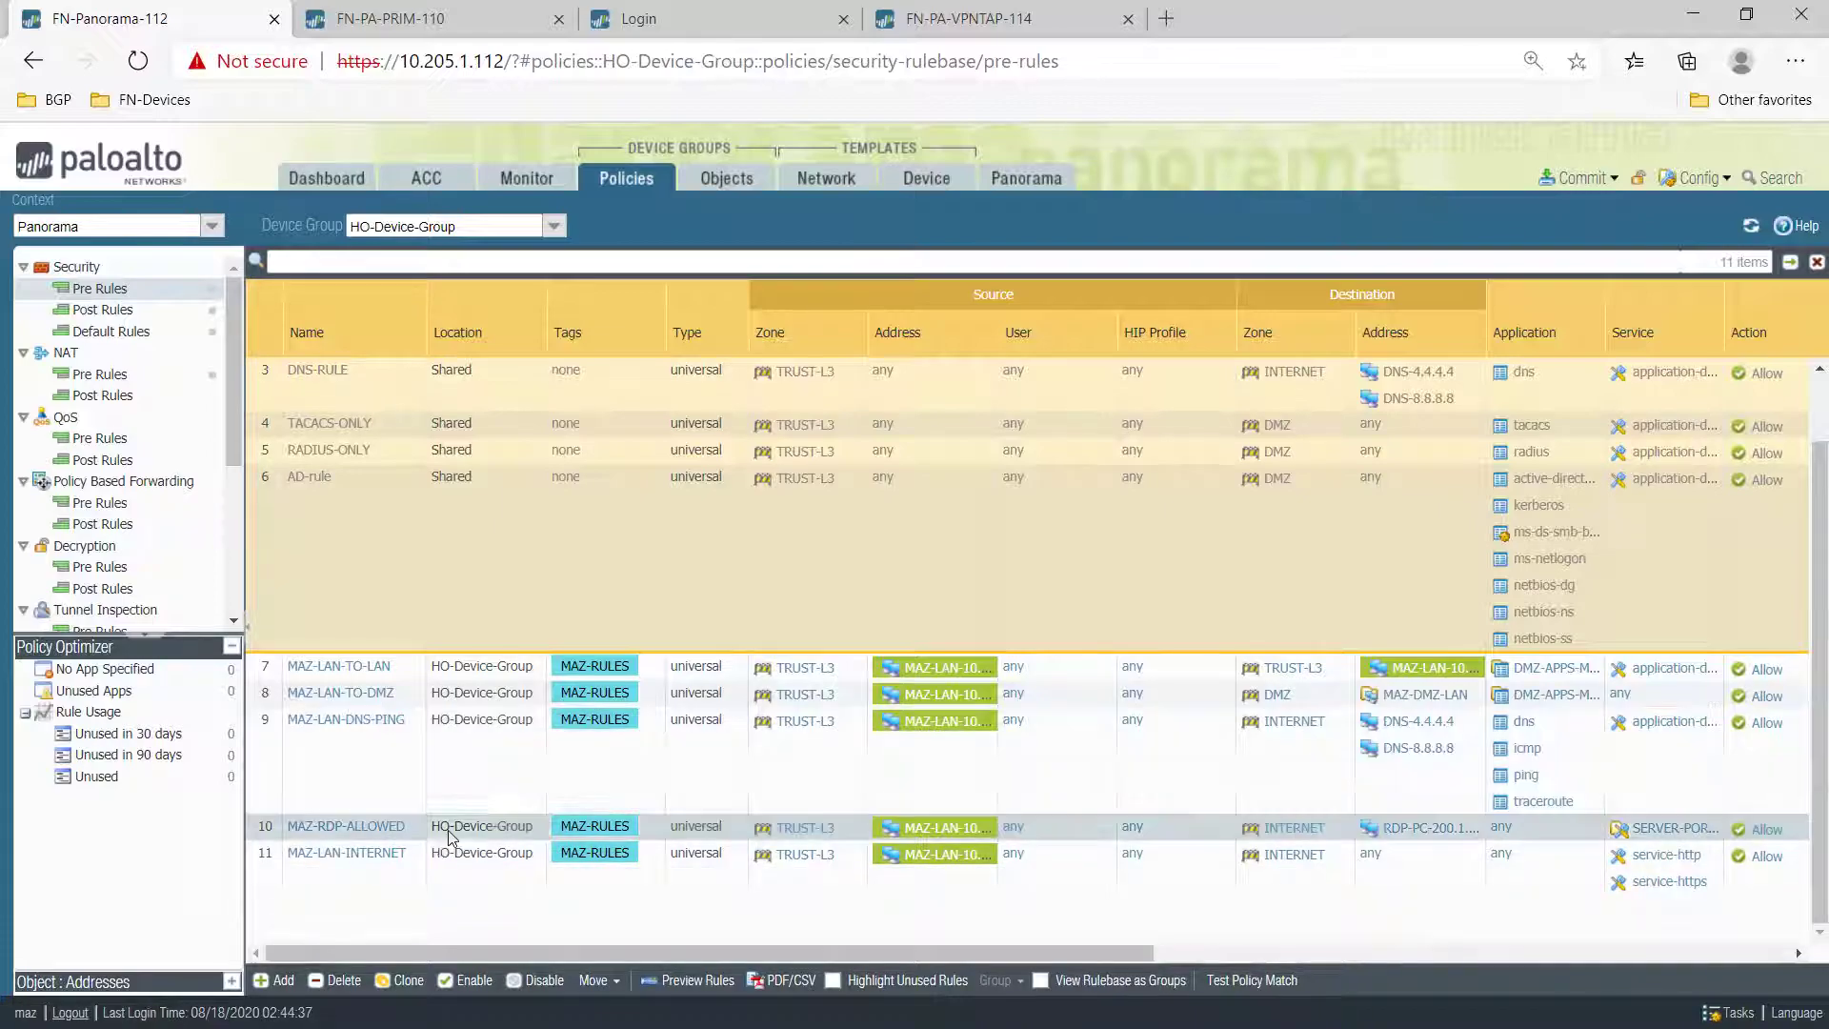
pyautogui.click(462, 837)
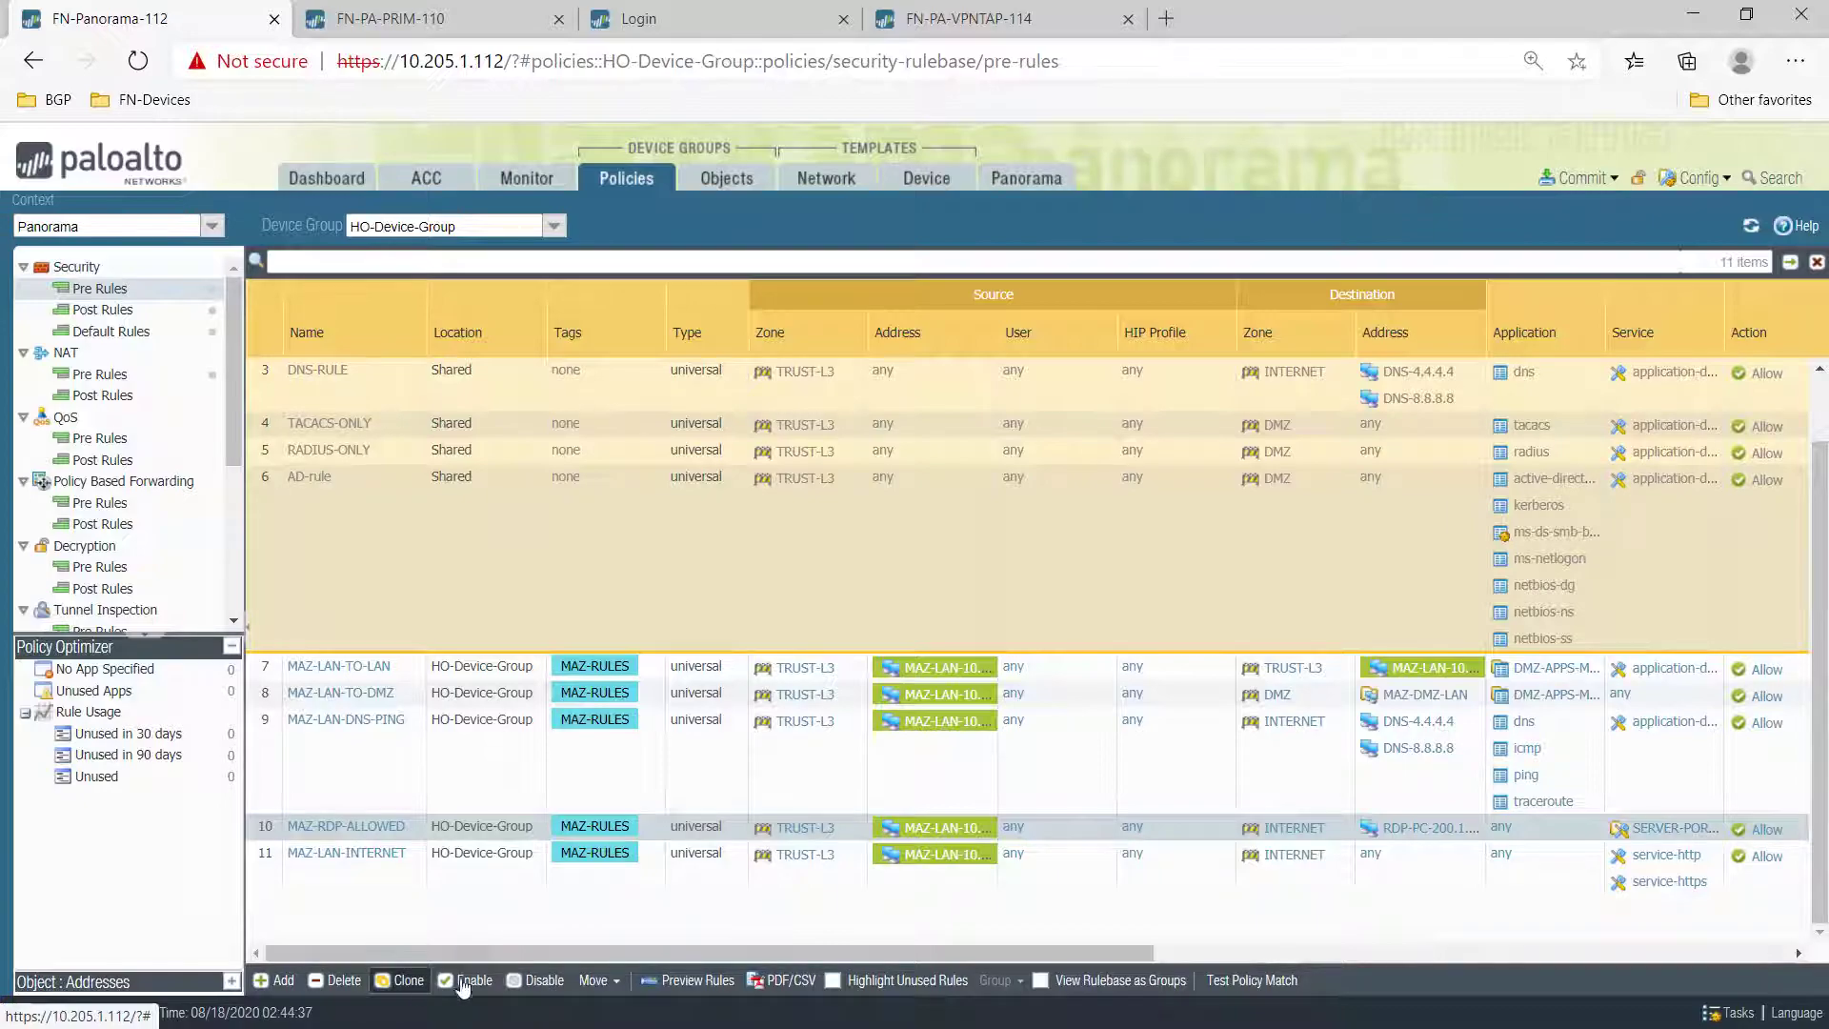
pyautogui.click(405, 981)
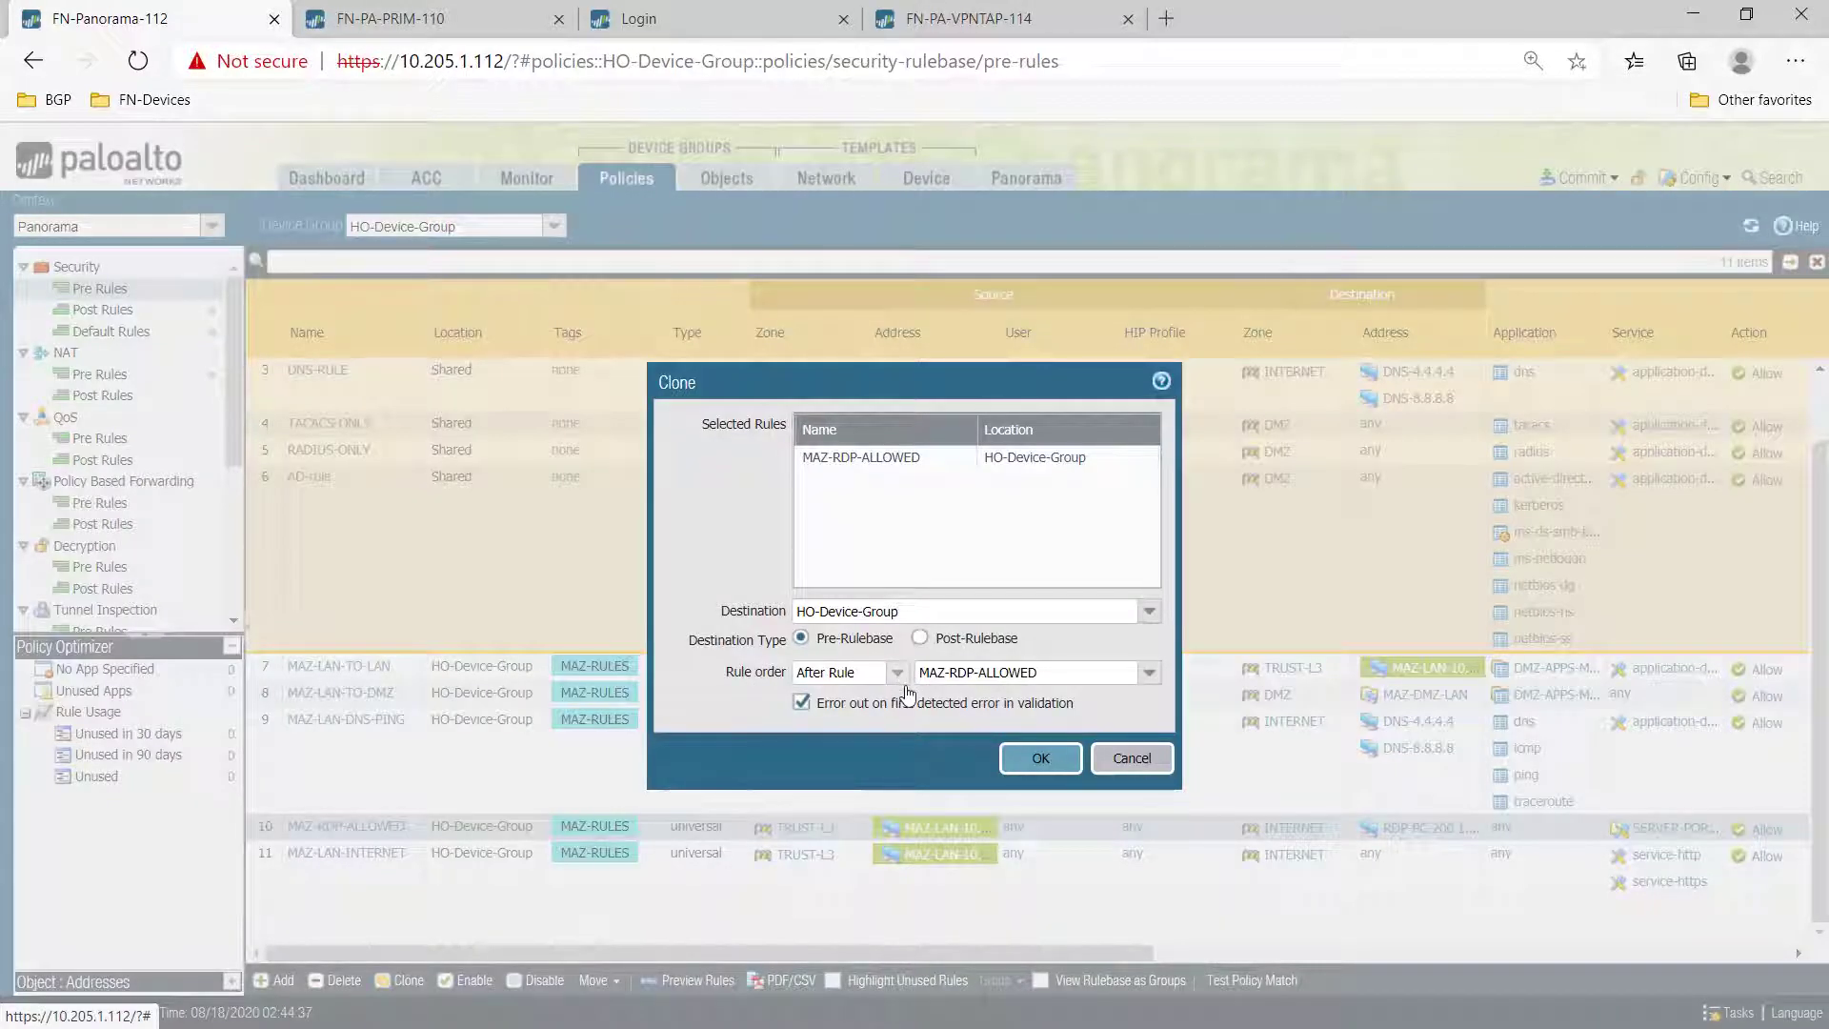
pyautogui.click(1029, 760)
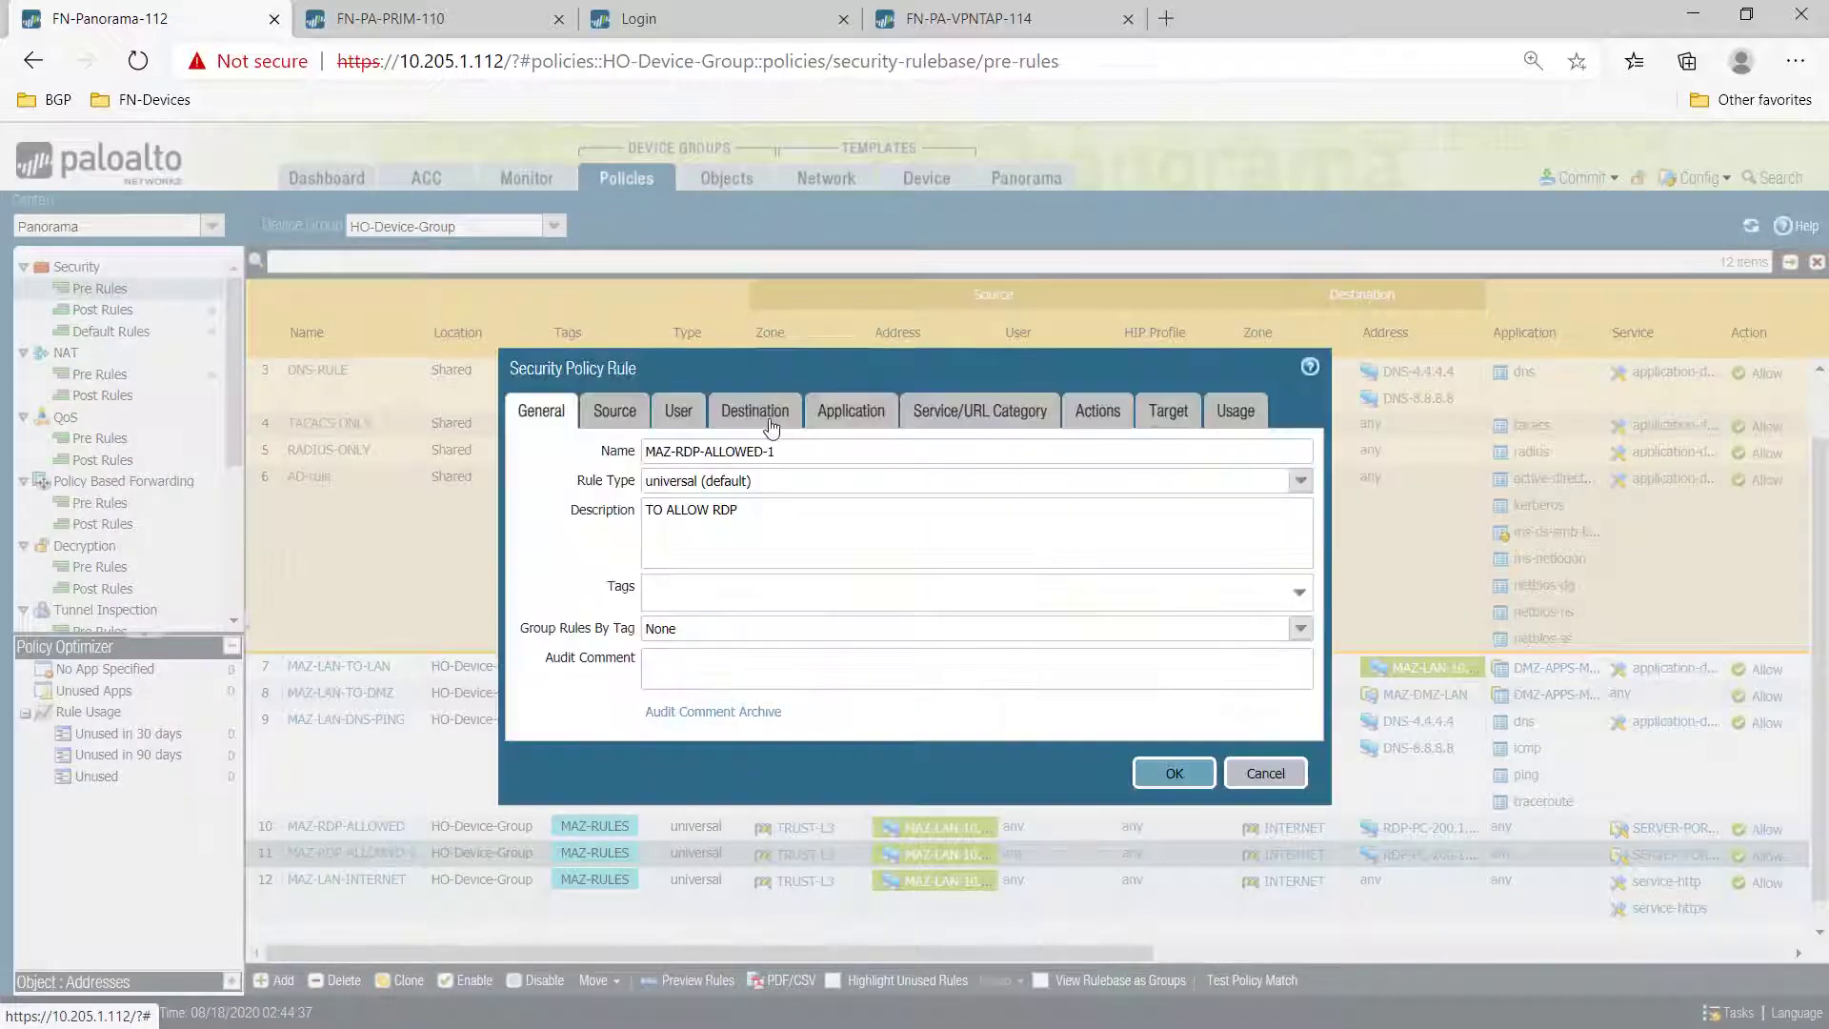
# - Rename the cloned rule to MAZ-BLOCKED-RISK4-5-APPS and replace its description
pyautogui.hotkey('ctrl', 'shift', 'Left')
pyautogui.hotkey('ctrl', 'shift', 'Left')
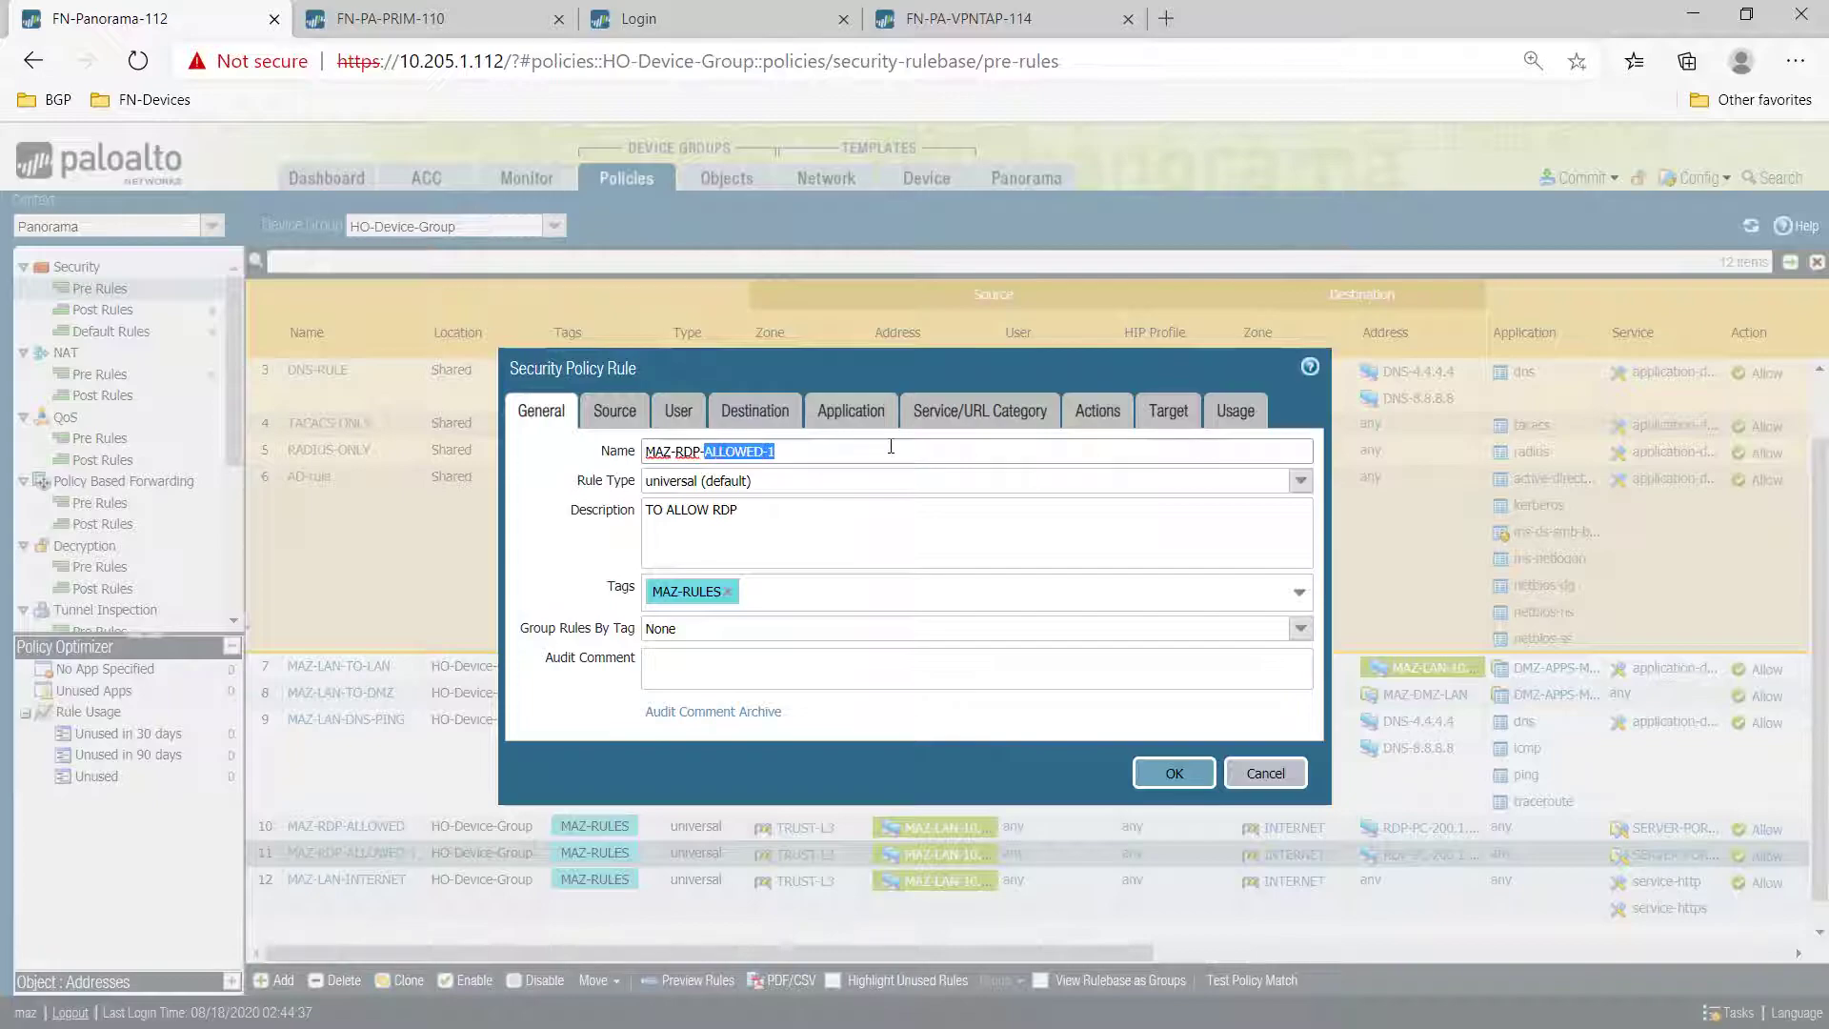
pyautogui.hotkey('ctrl', 'shift', 'Left')
pyautogui.write('b')
pyautogui.press('BackSpace')
pyautogui.press('BackSpace')
pyautogui.press('BackSpace')
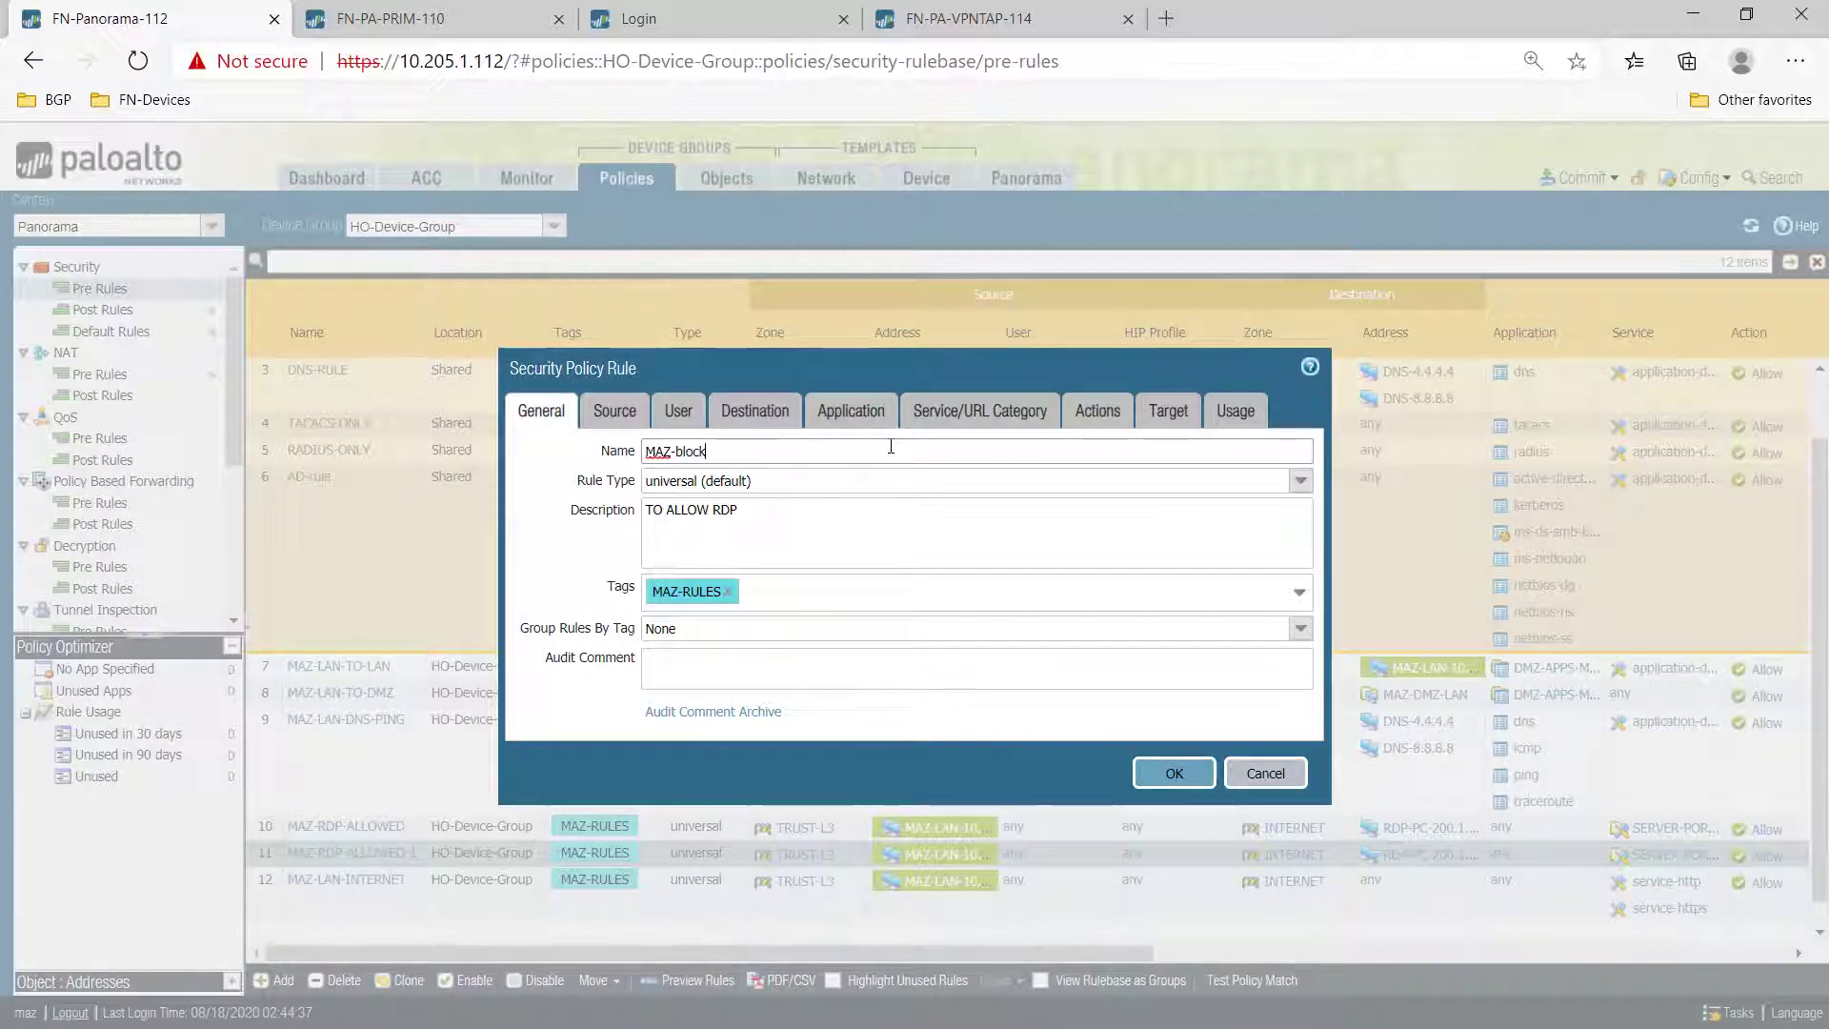
pyautogui.press('BackSpace')
pyautogui.press('BackSpace')
pyautogui.press('BackSpace')
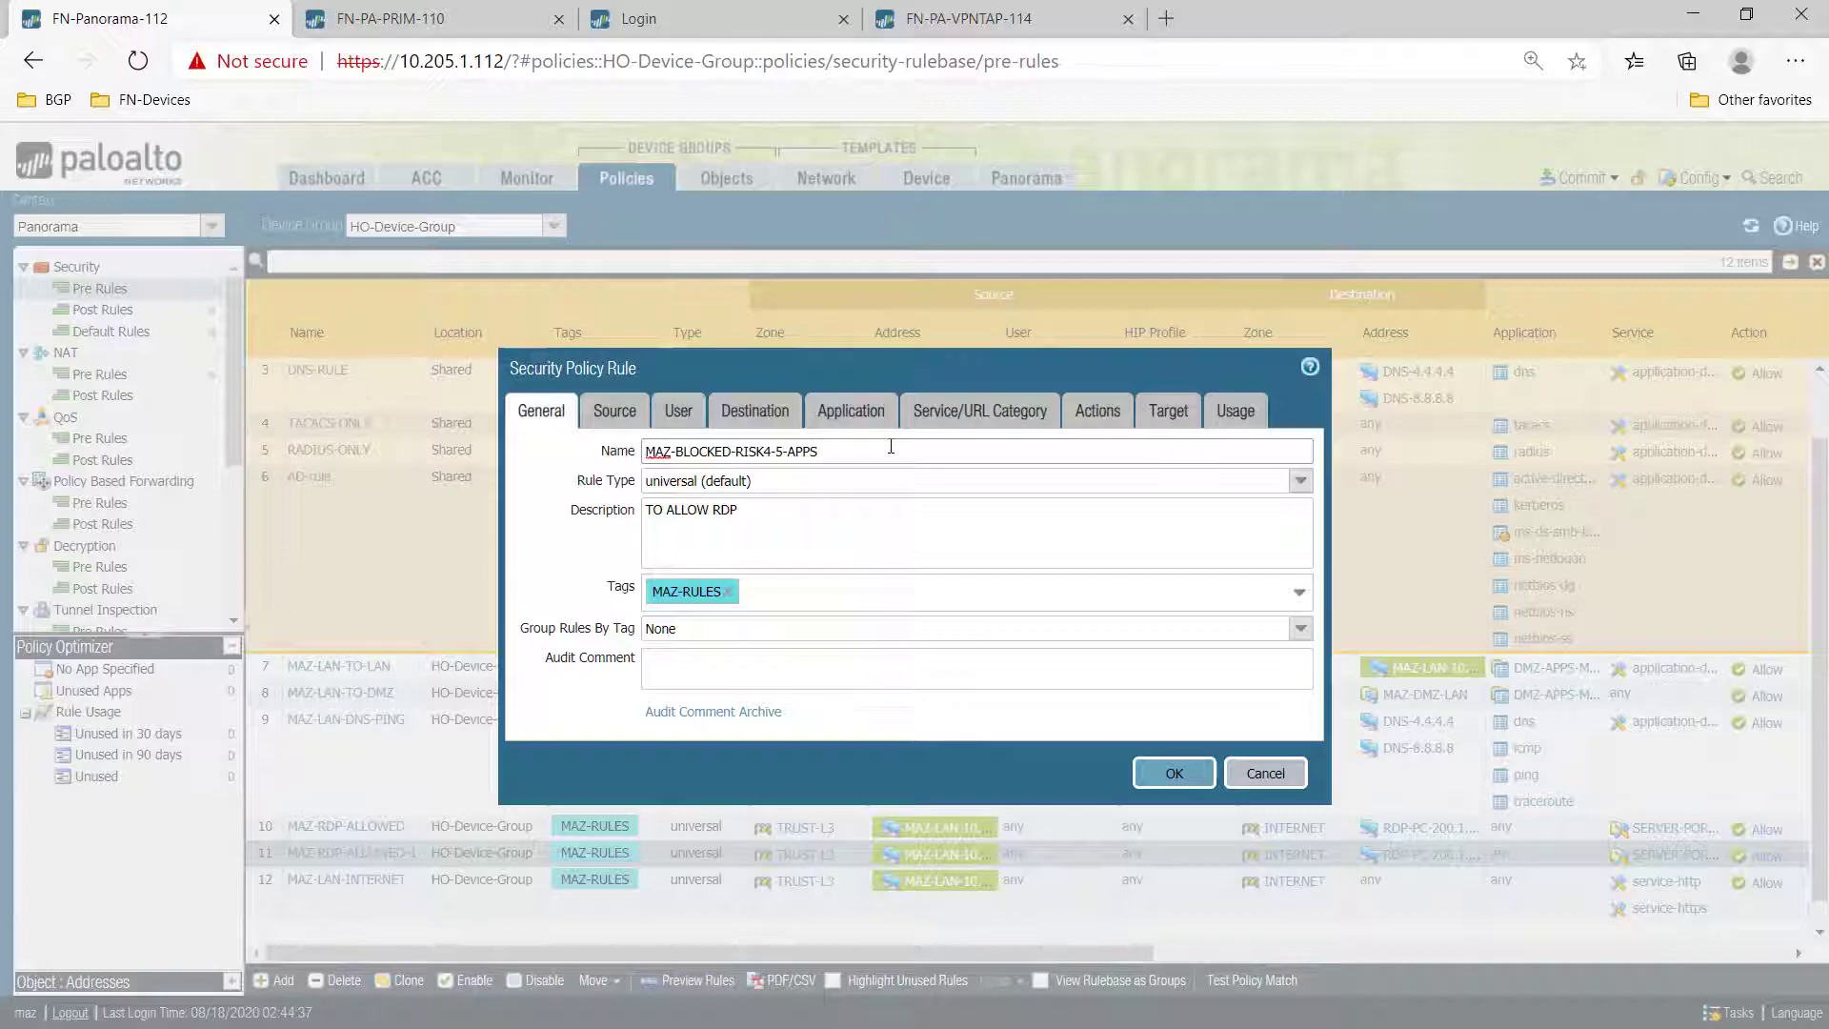
pyautogui.click(711, 509)
pyautogui.hotkey('ctrl', 'a')
pyautogui.write('BLOCKED RISK')
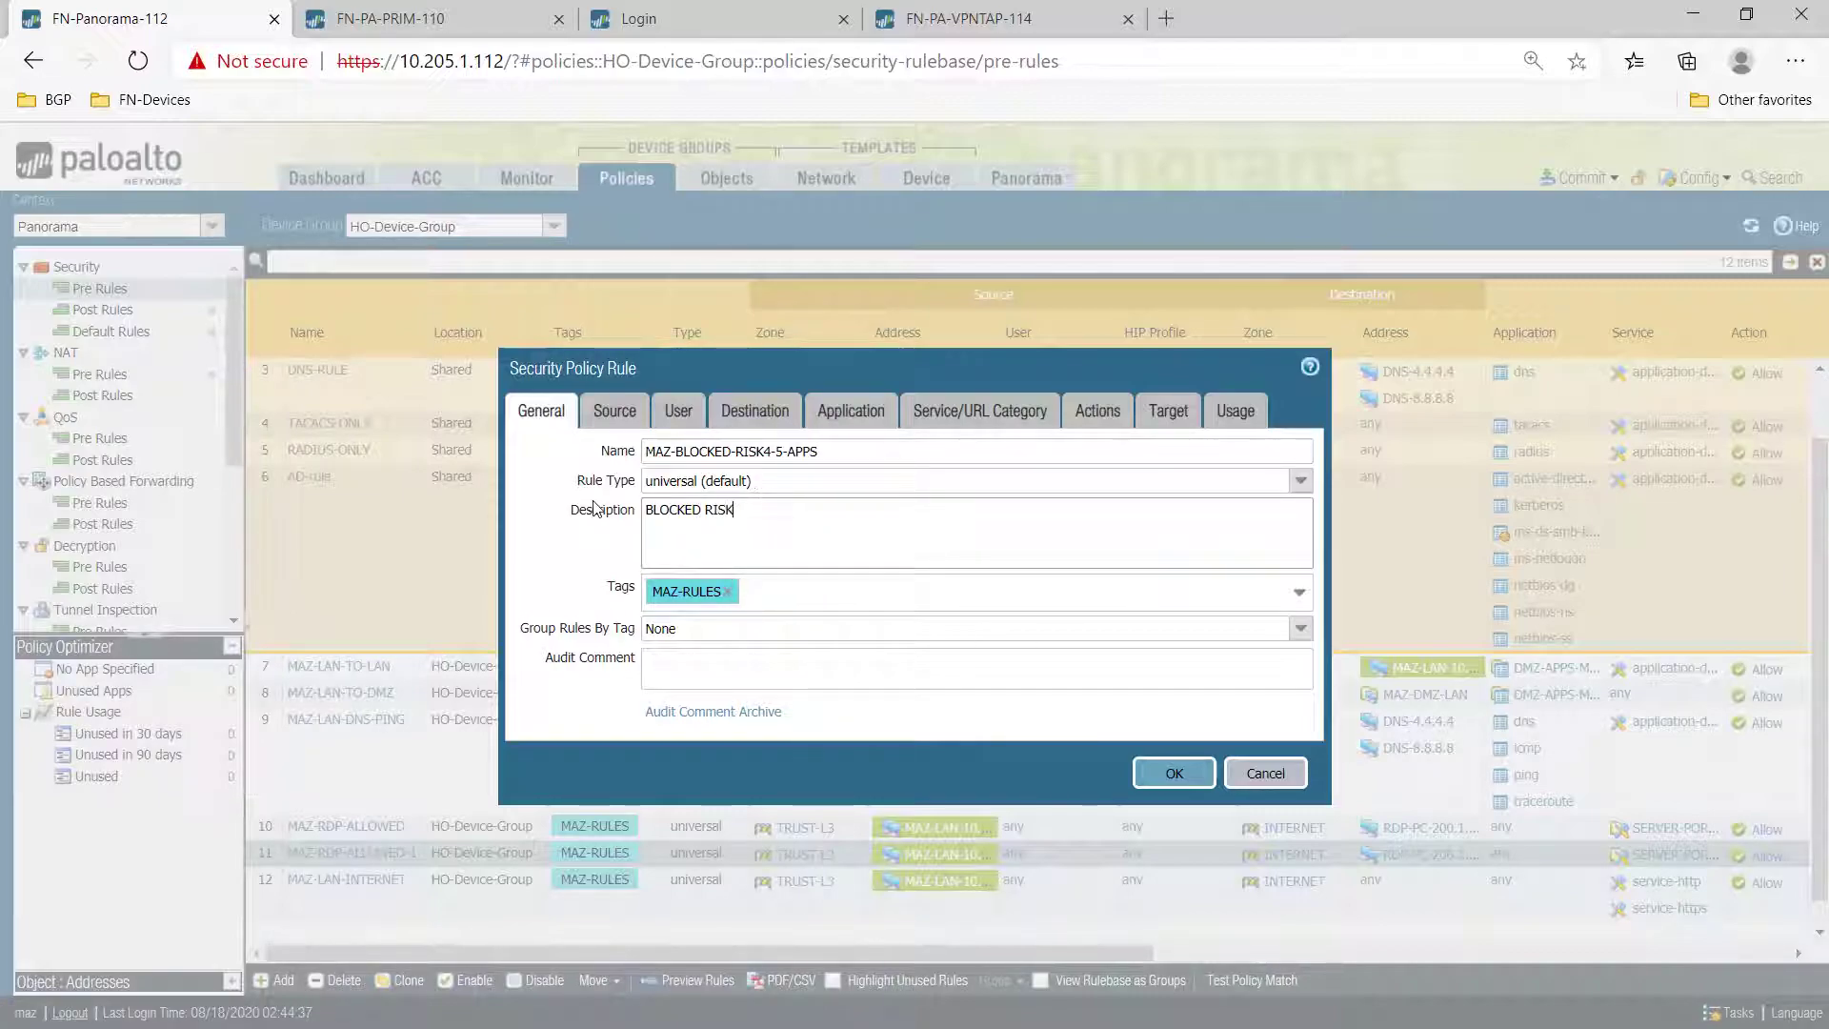
pyautogui.write(' 4 AND 5 APPS')
# - Group the rule under the MAZ-RULES tag and add an audit comment
pyautogui.click(760, 664)
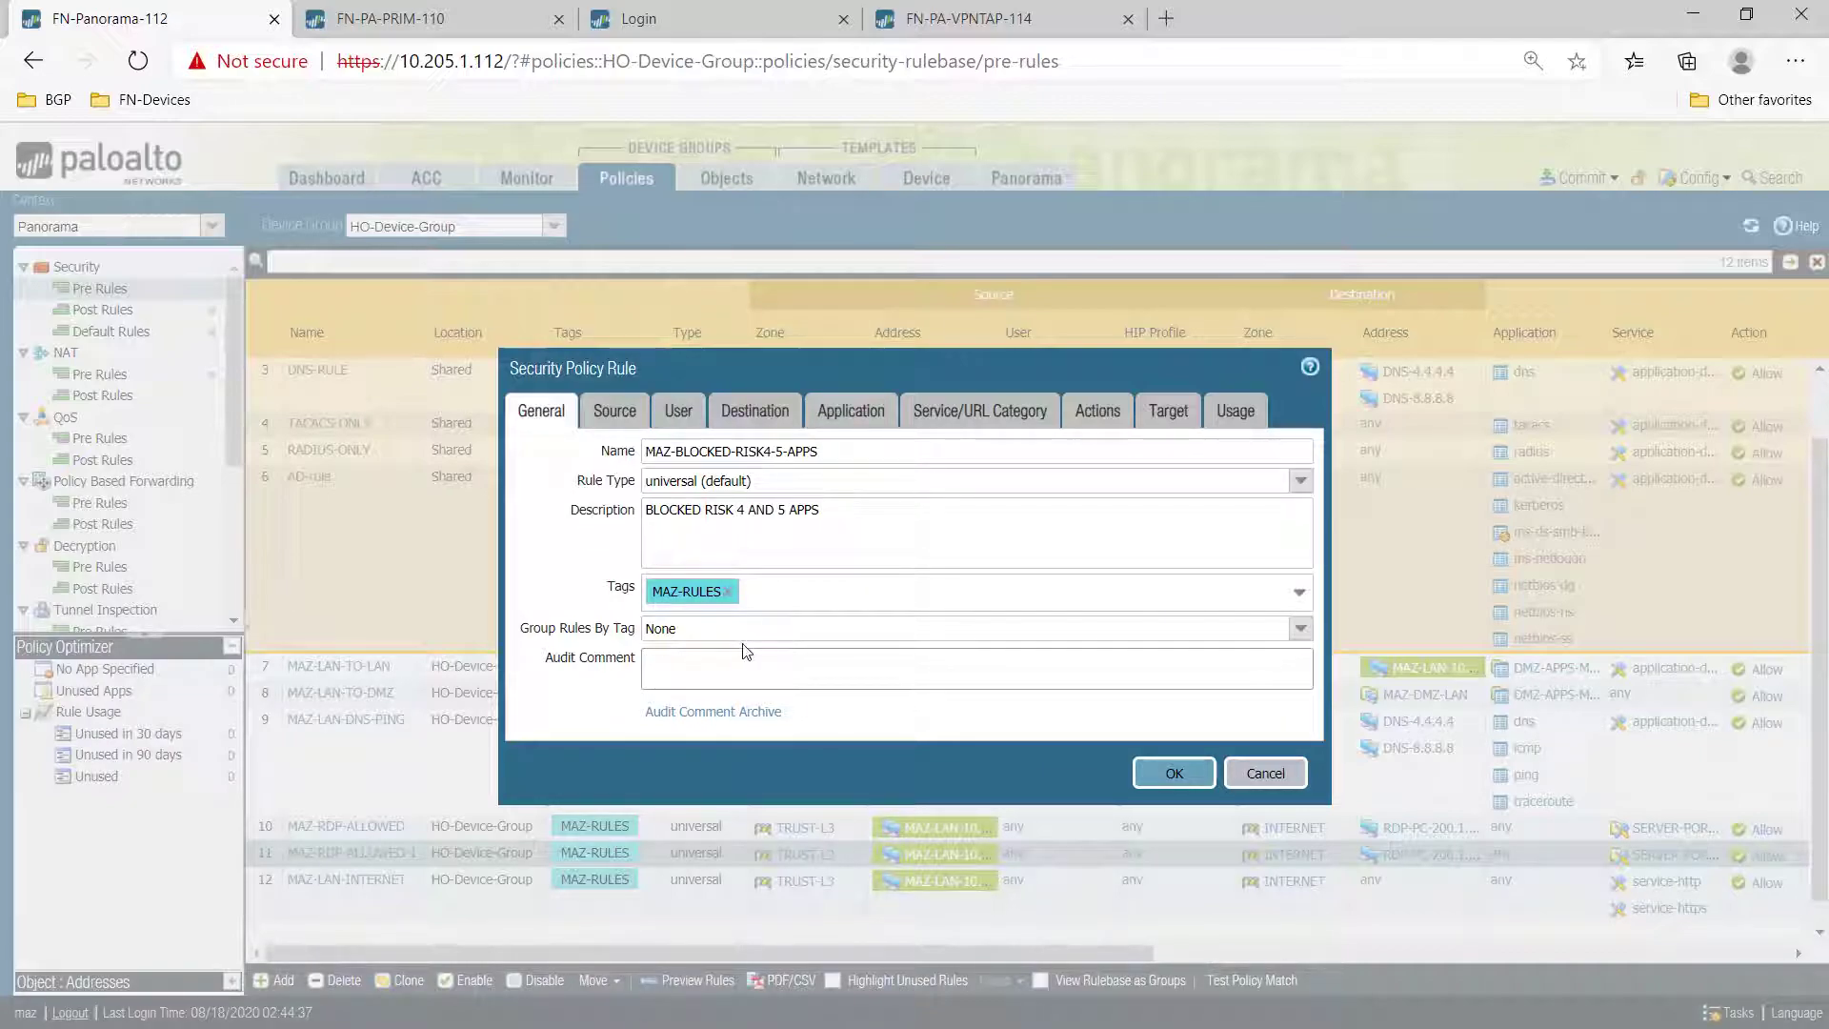
pyautogui.click(815, 626)
pyautogui.click(1302, 630)
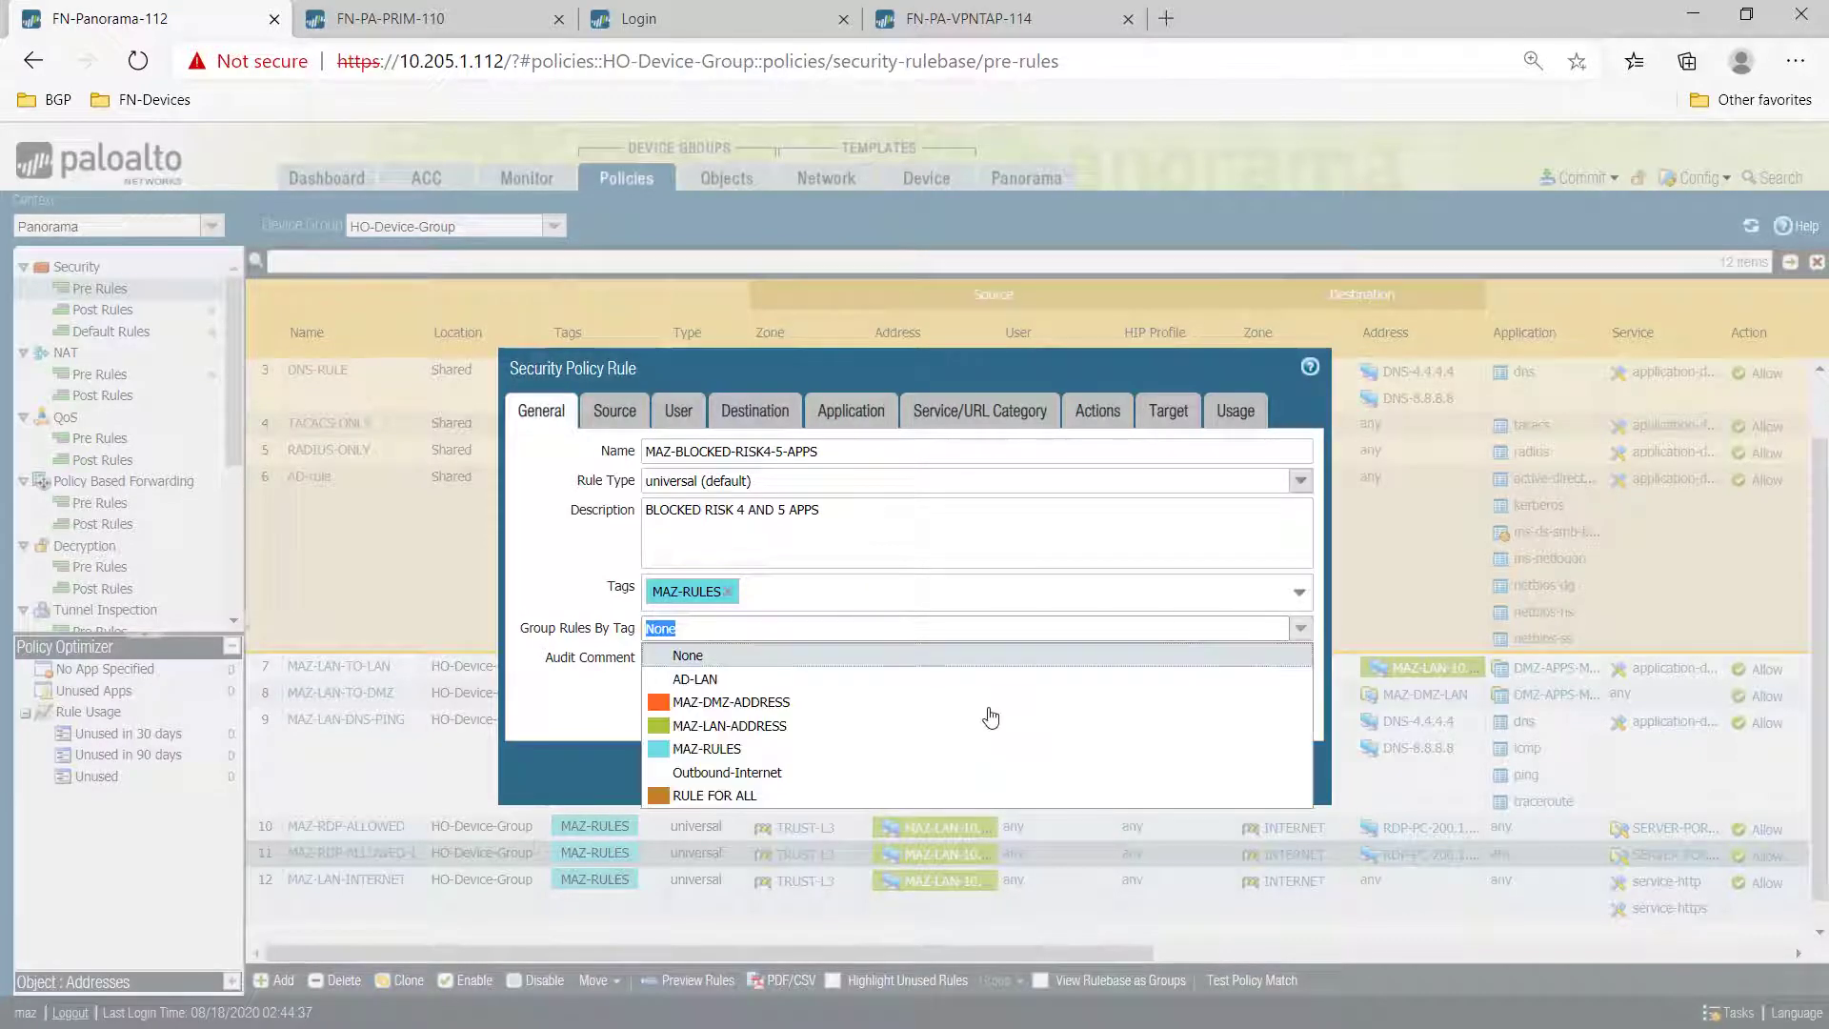
pyautogui.click(744, 748)
pyautogui.click(769, 673)
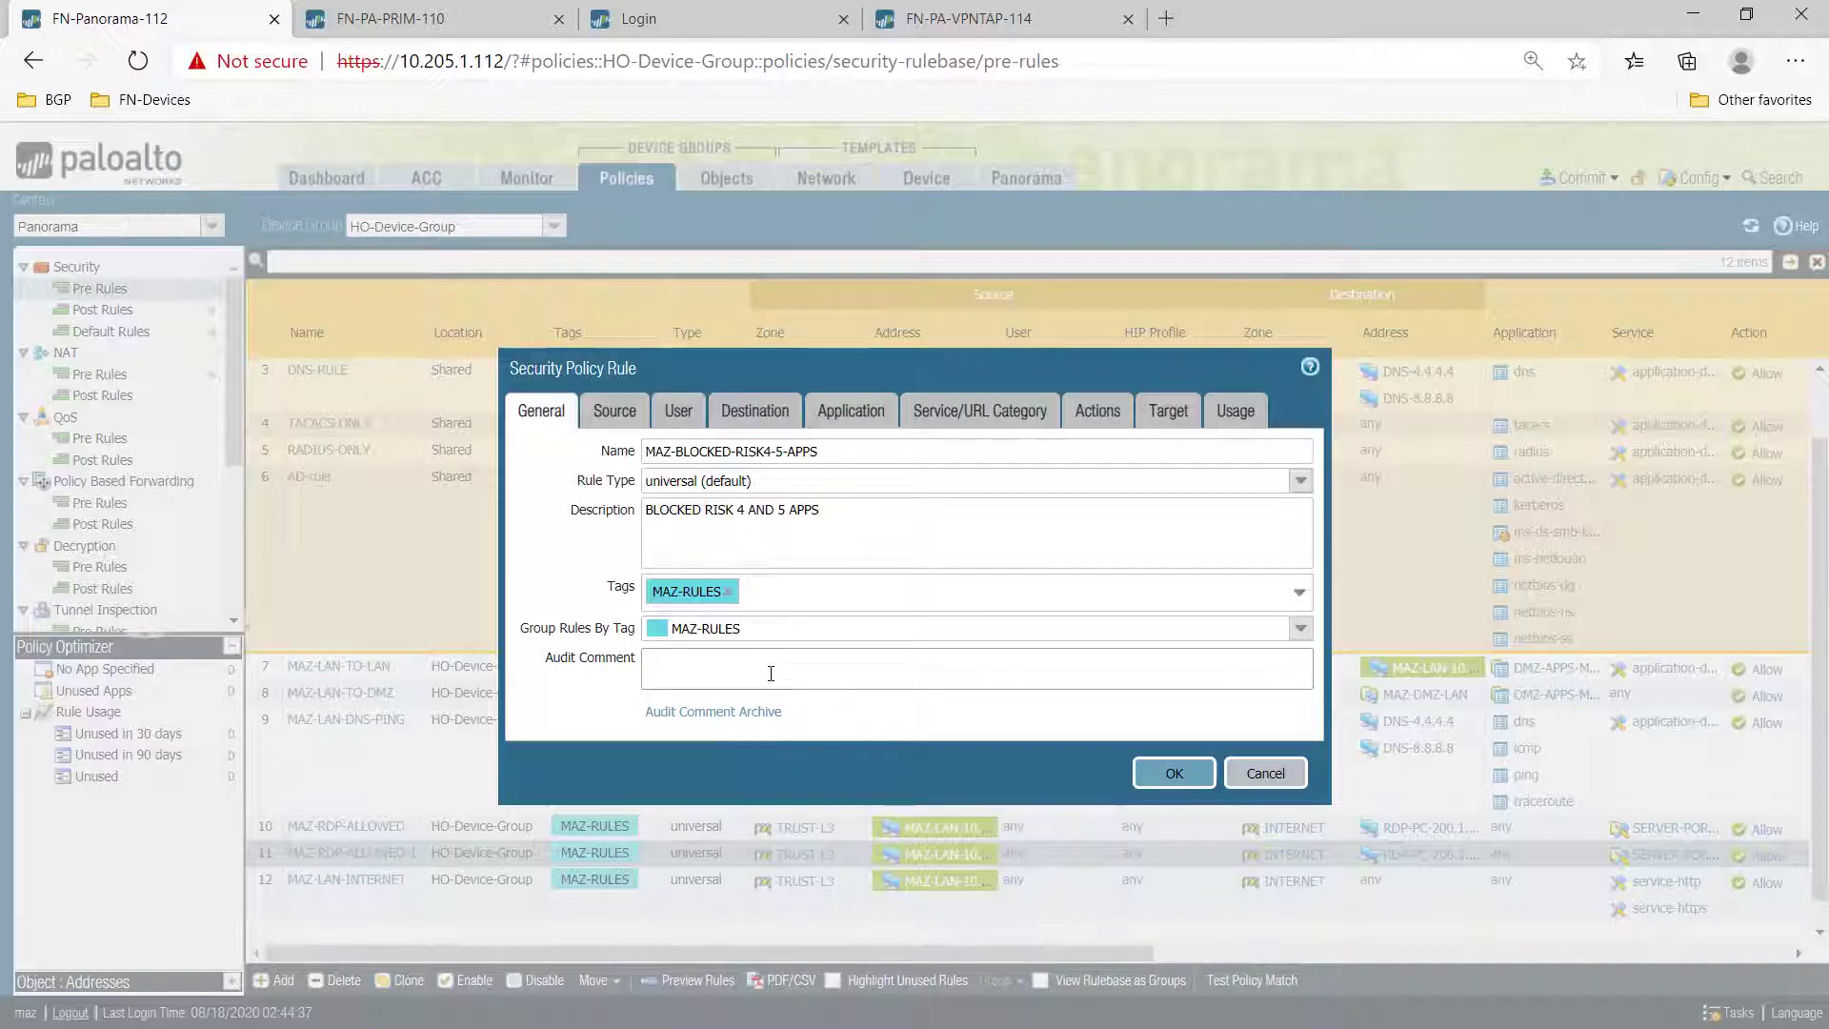
pyautogui.write('G-494959')
# - Remove destination RDP-PC-200.1.165.100 and add application MAZ-RISK4-5-APP-BLOCKED
pyautogui.click(588, 408)
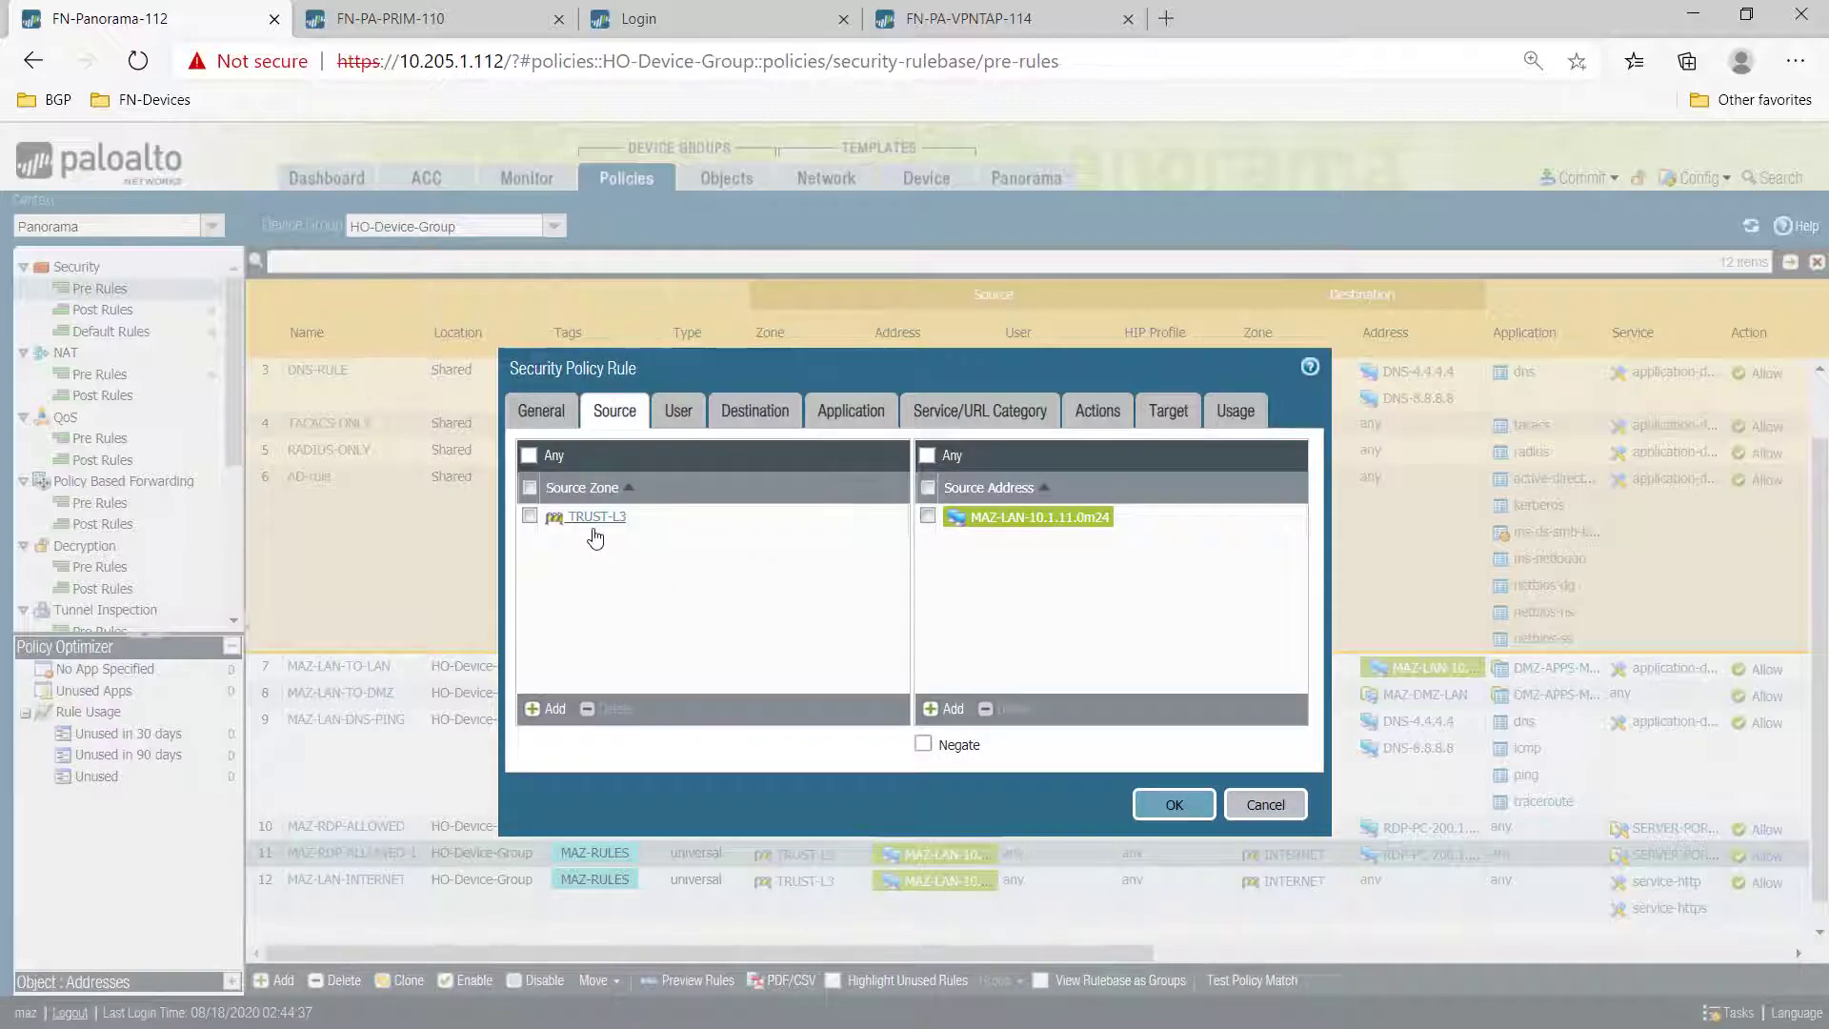
pyautogui.click(765, 416)
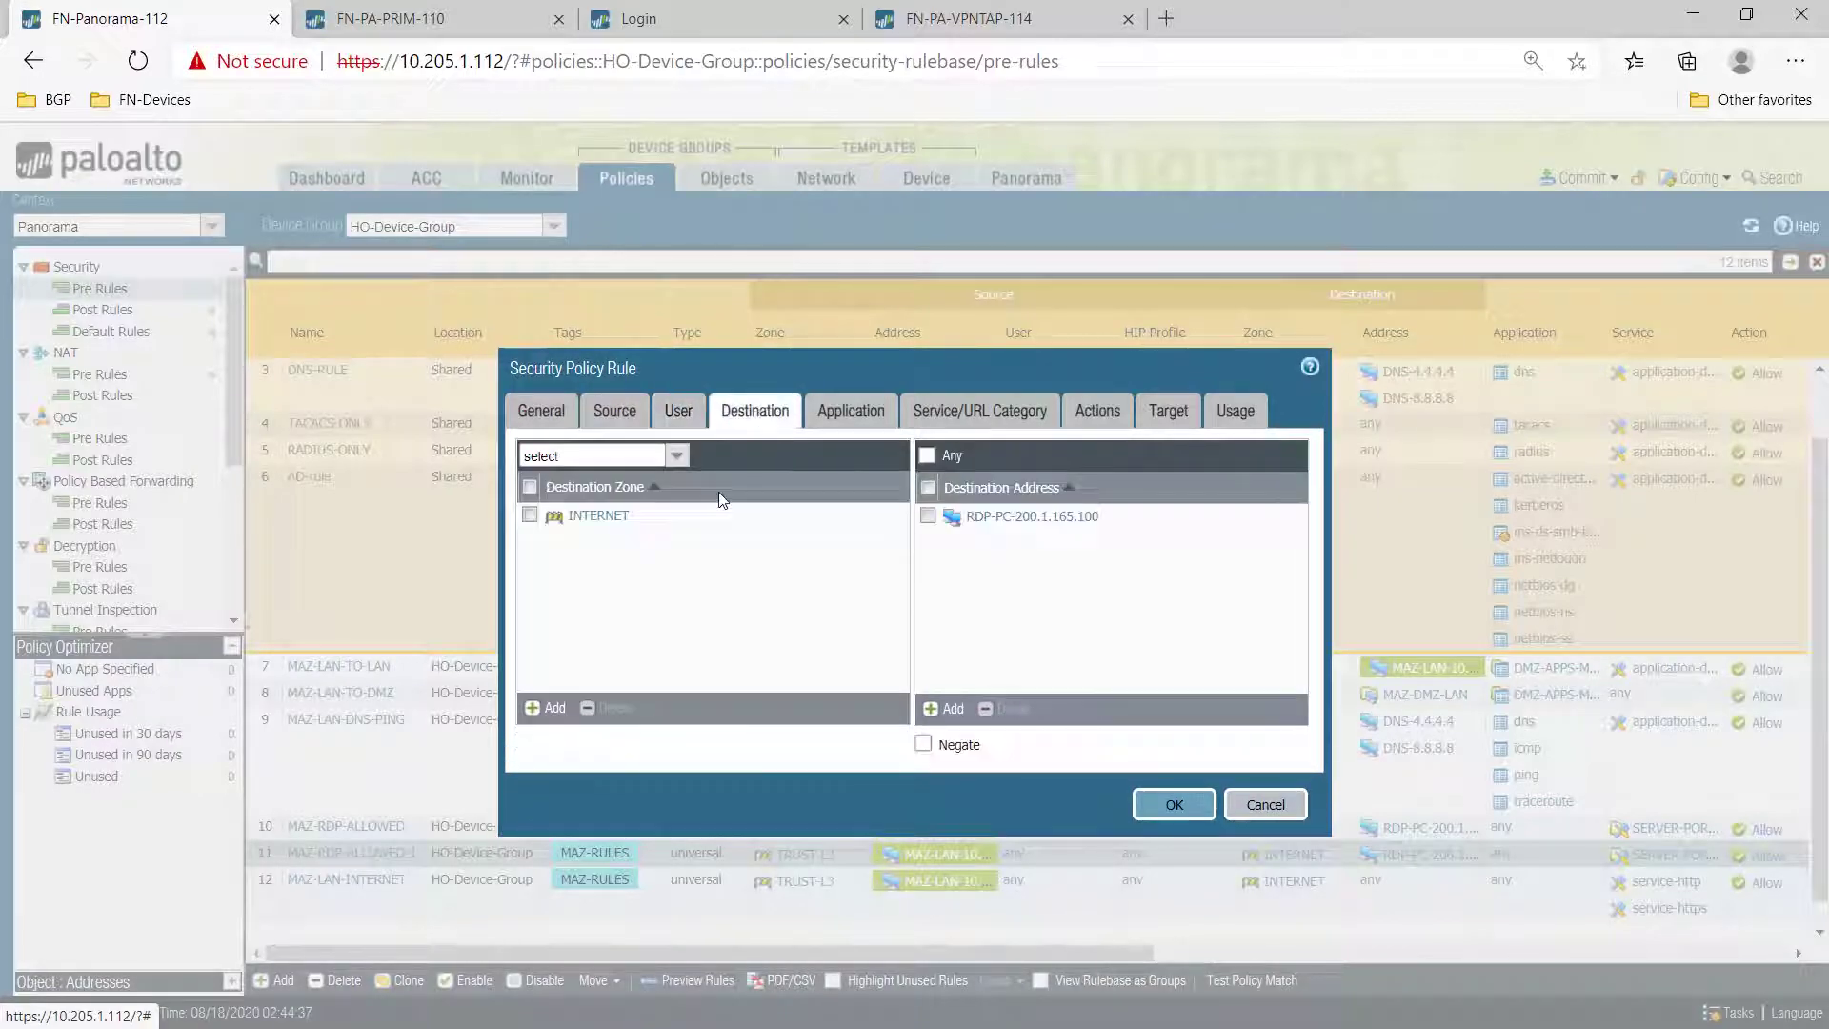
pyautogui.click(929, 517)
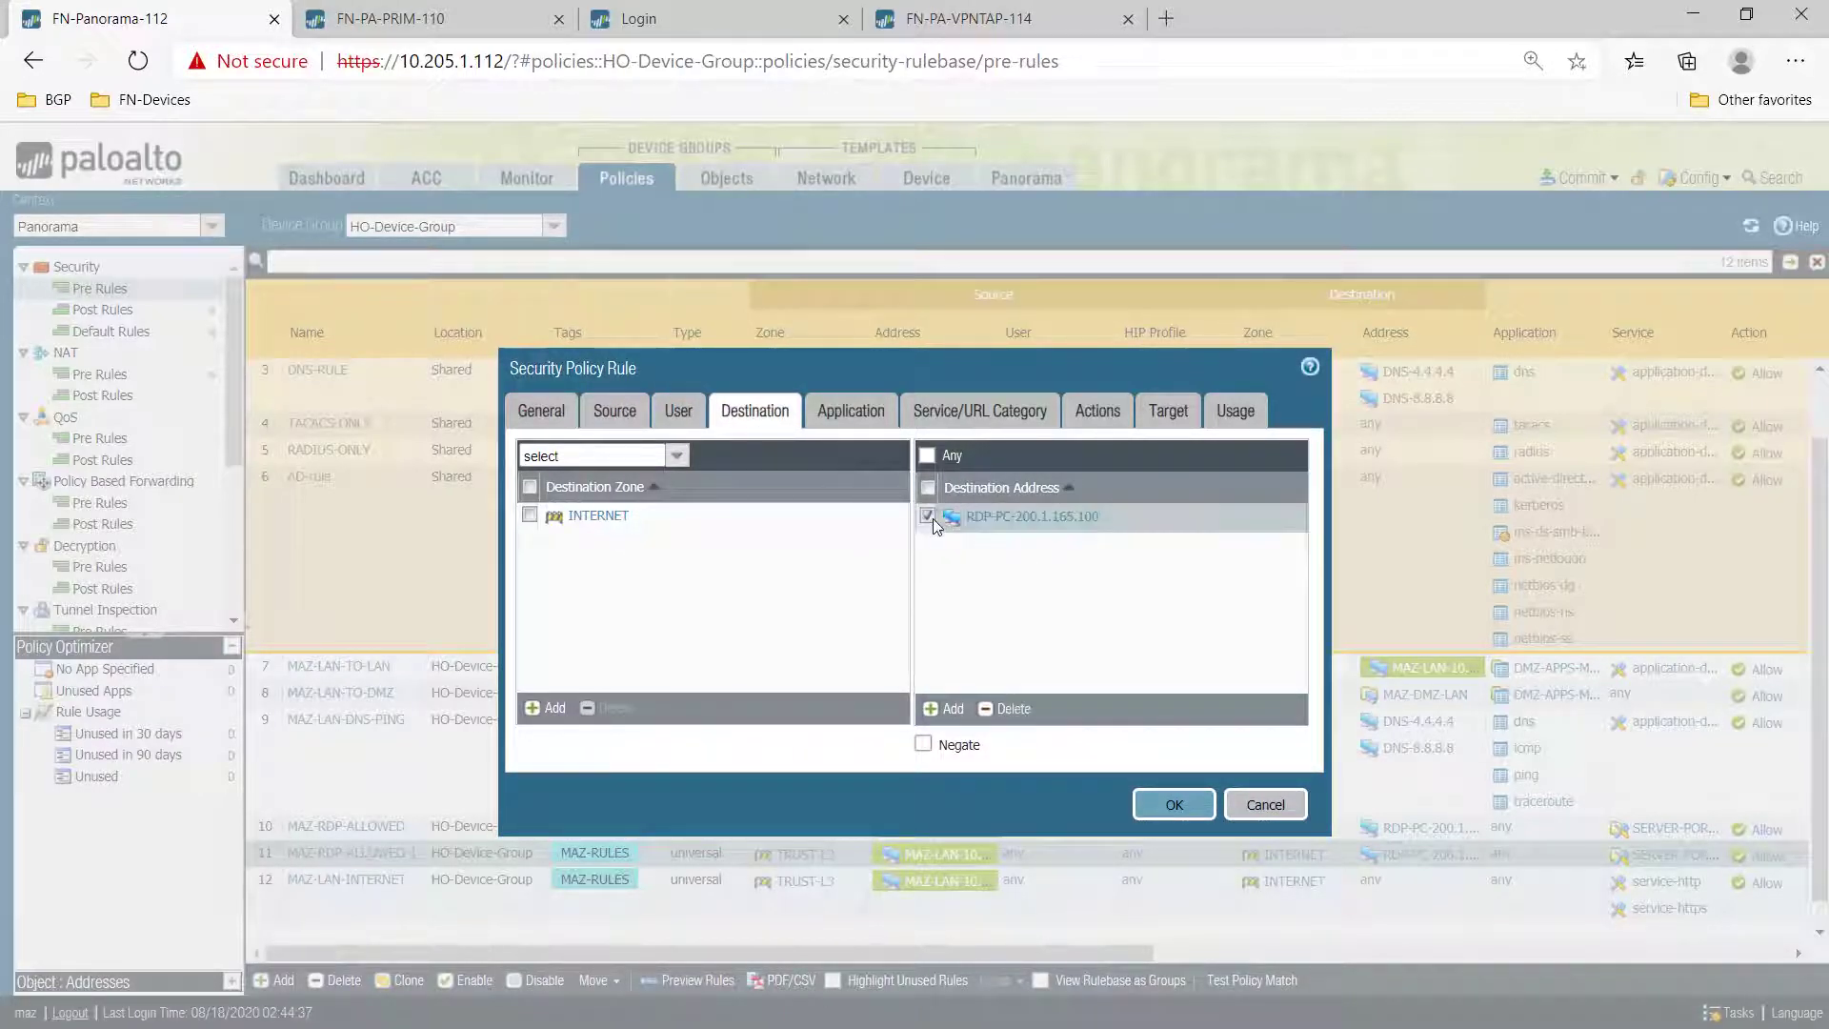
pyautogui.click(989, 707)
pyautogui.click(855, 426)
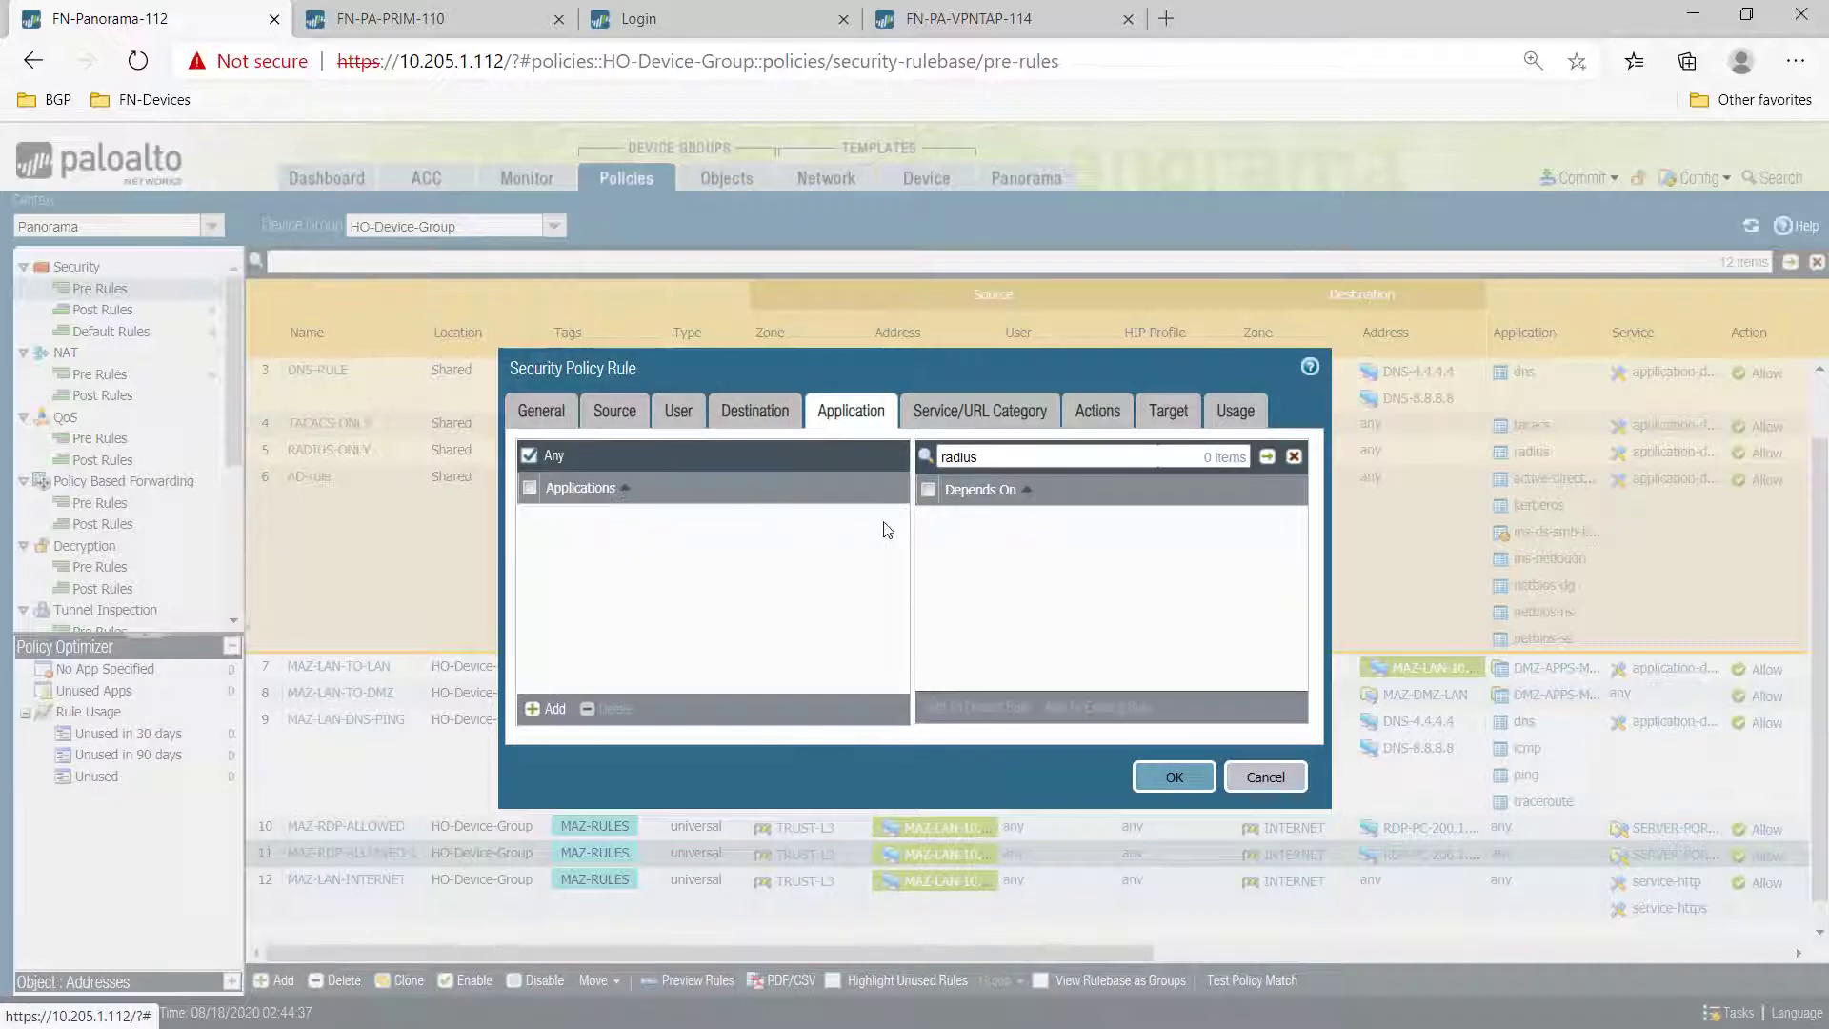
pyautogui.click(547, 711)
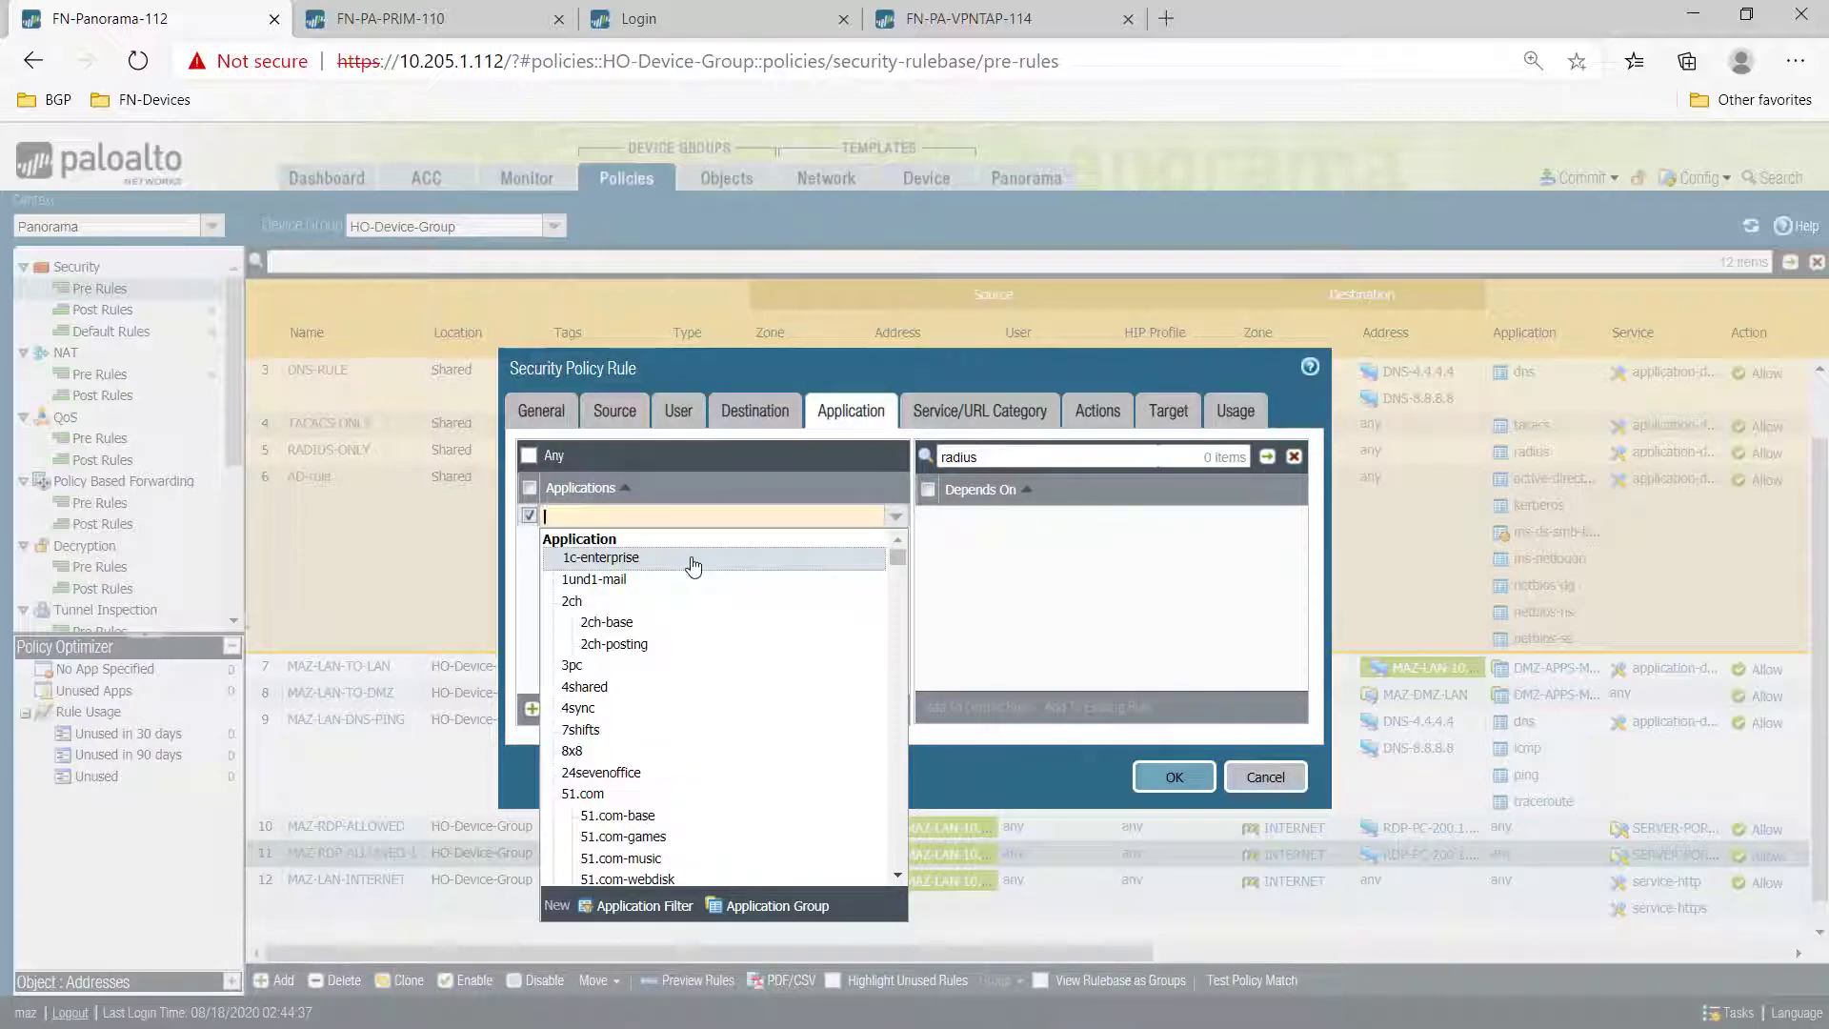
pyautogui.write('MAZ')
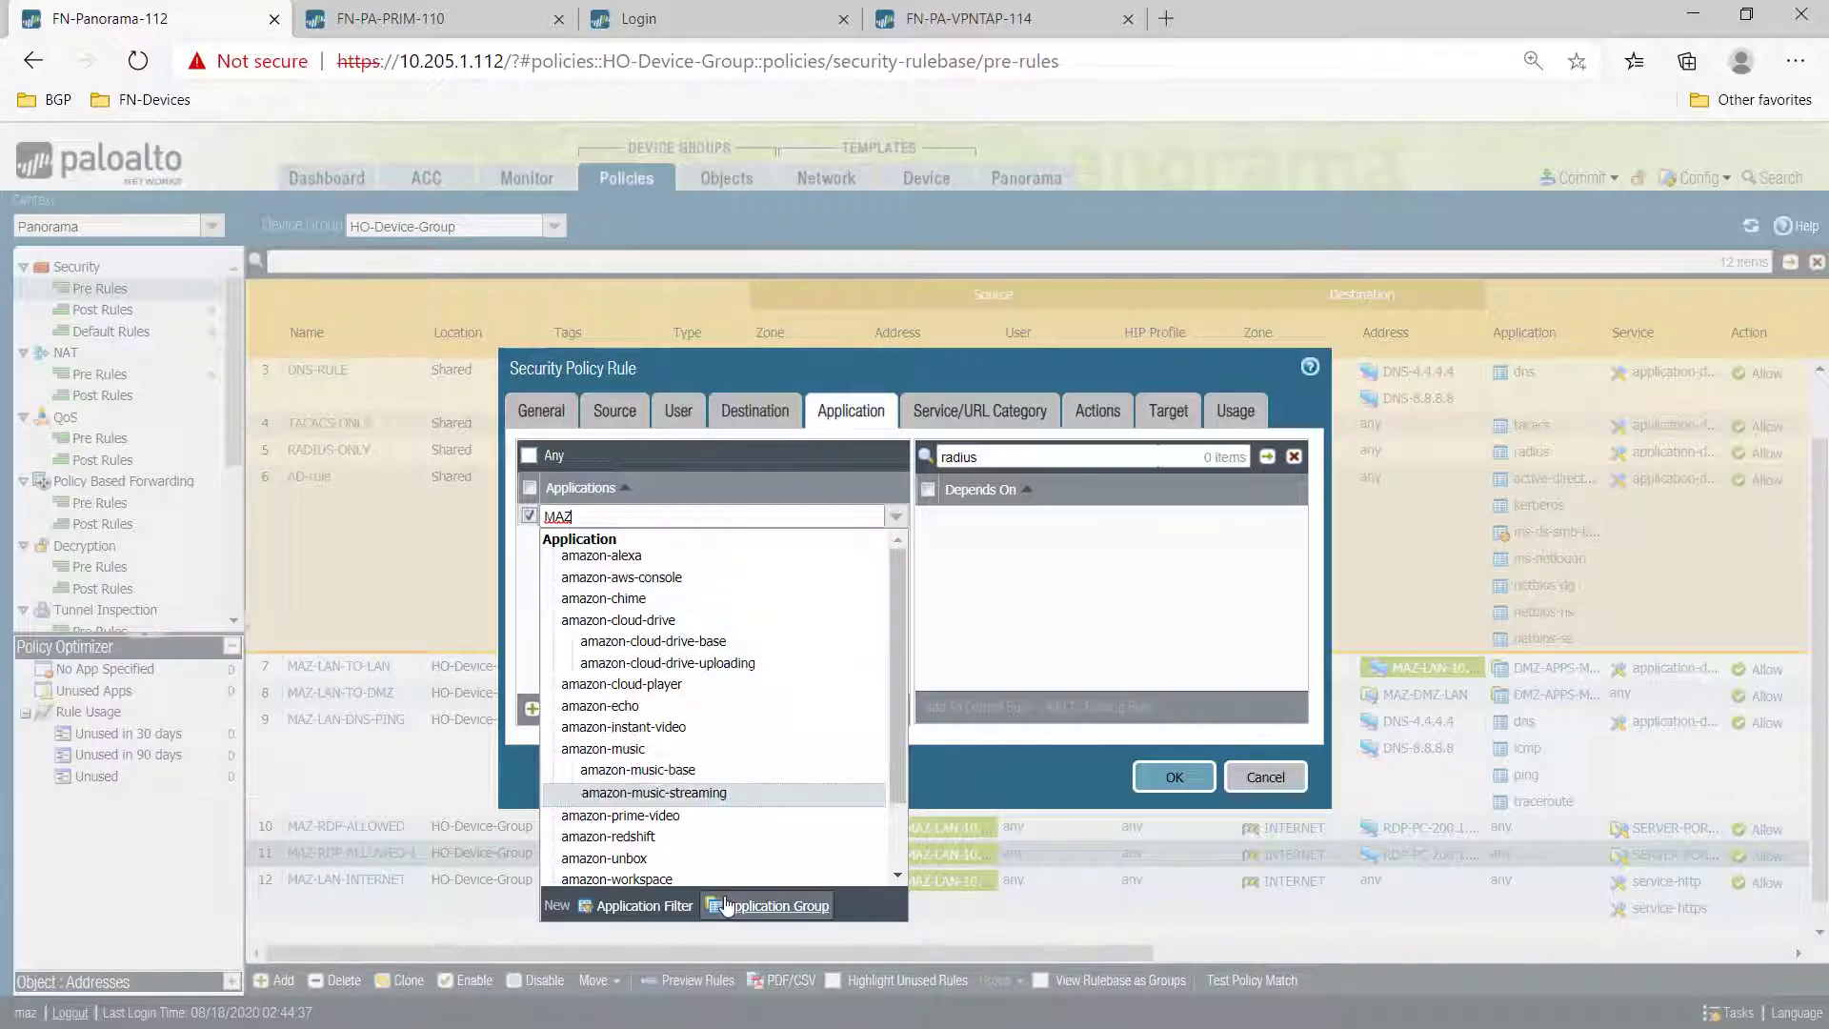
pyautogui.scroll(-2, 835, 853)
pyautogui.click(615, 890)
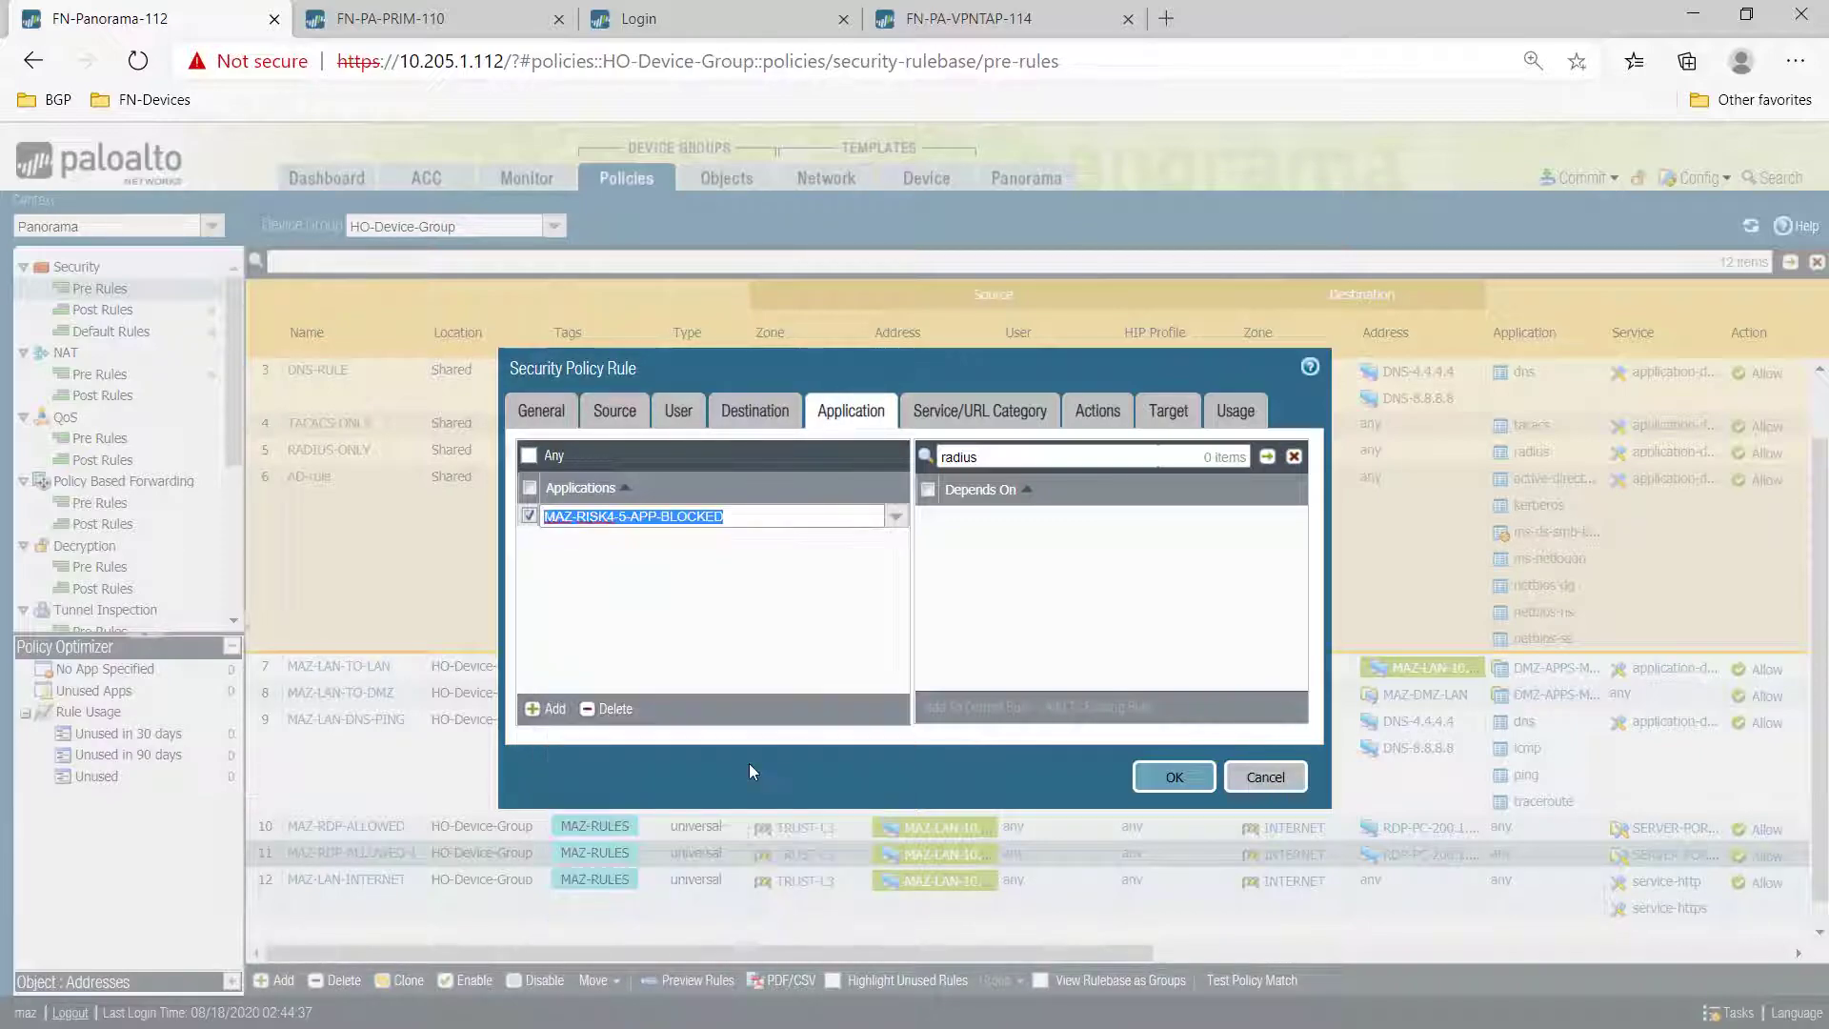
# - Remove service SERVER-PORTS-MAZ, leaving application-default, and save the rule
pyautogui.click(937, 418)
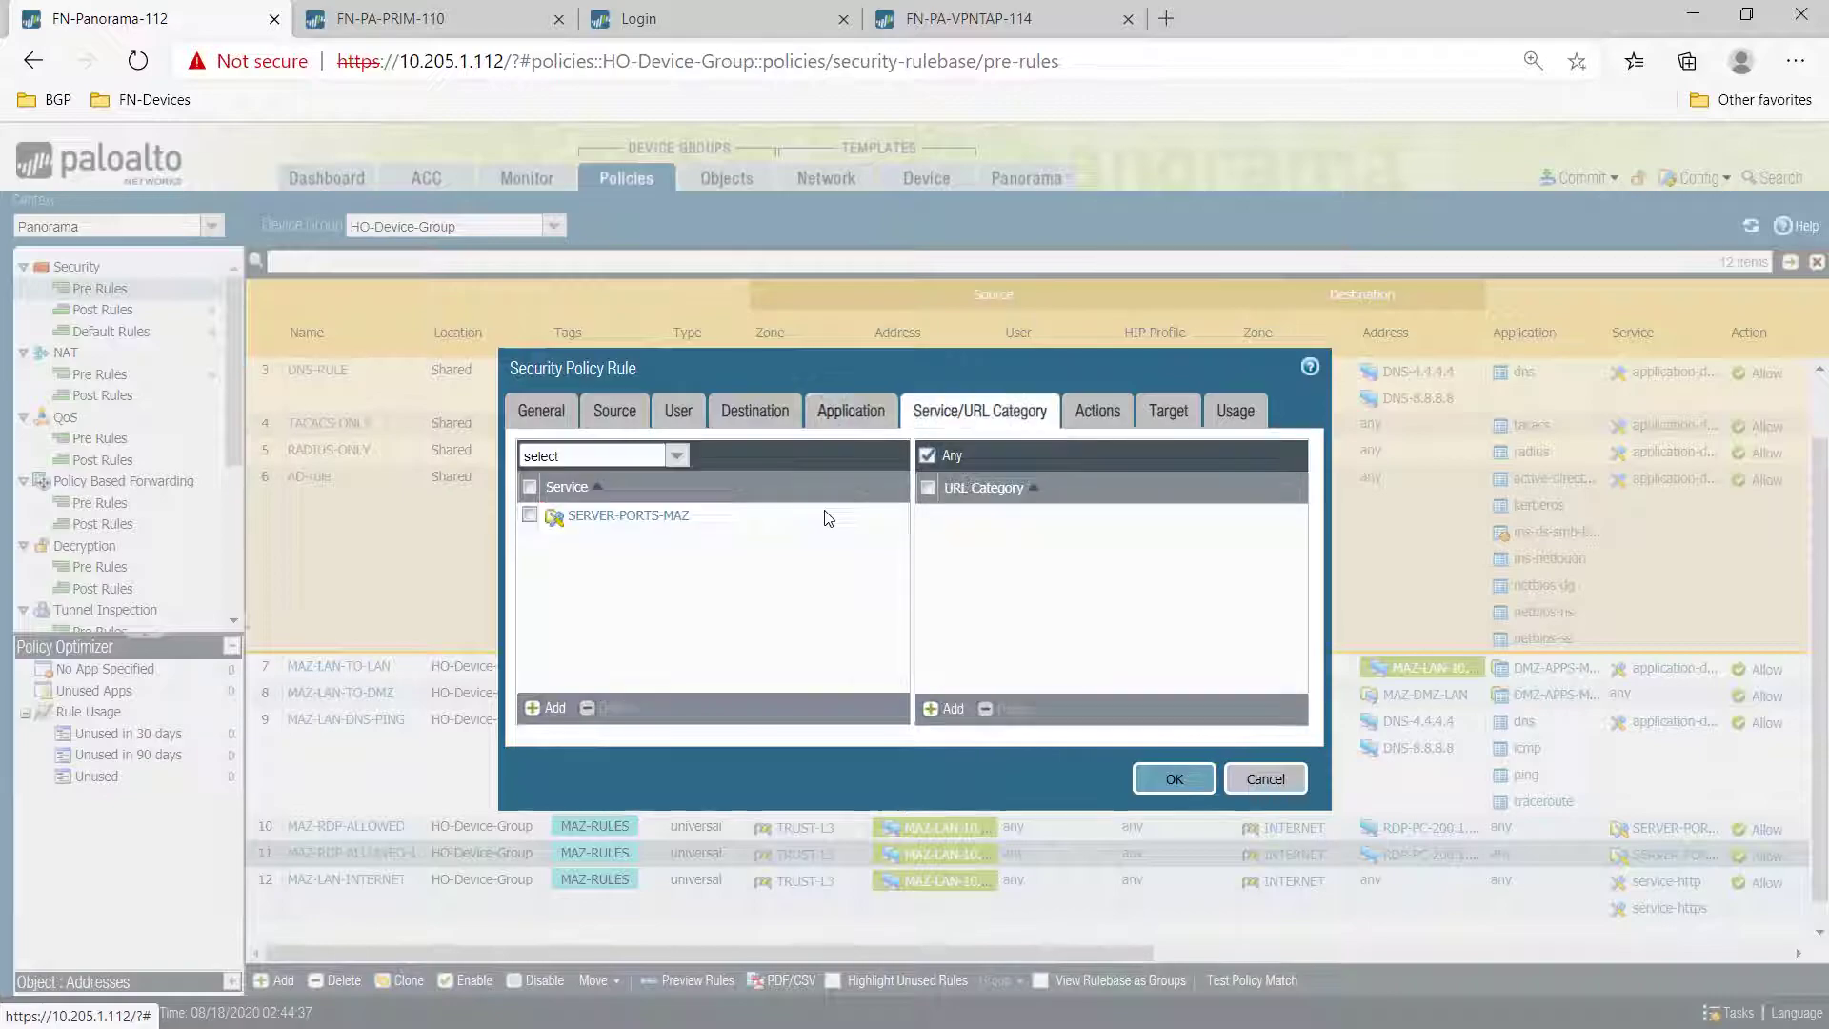
pyautogui.click(531, 516)
pyautogui.click(607, 708)
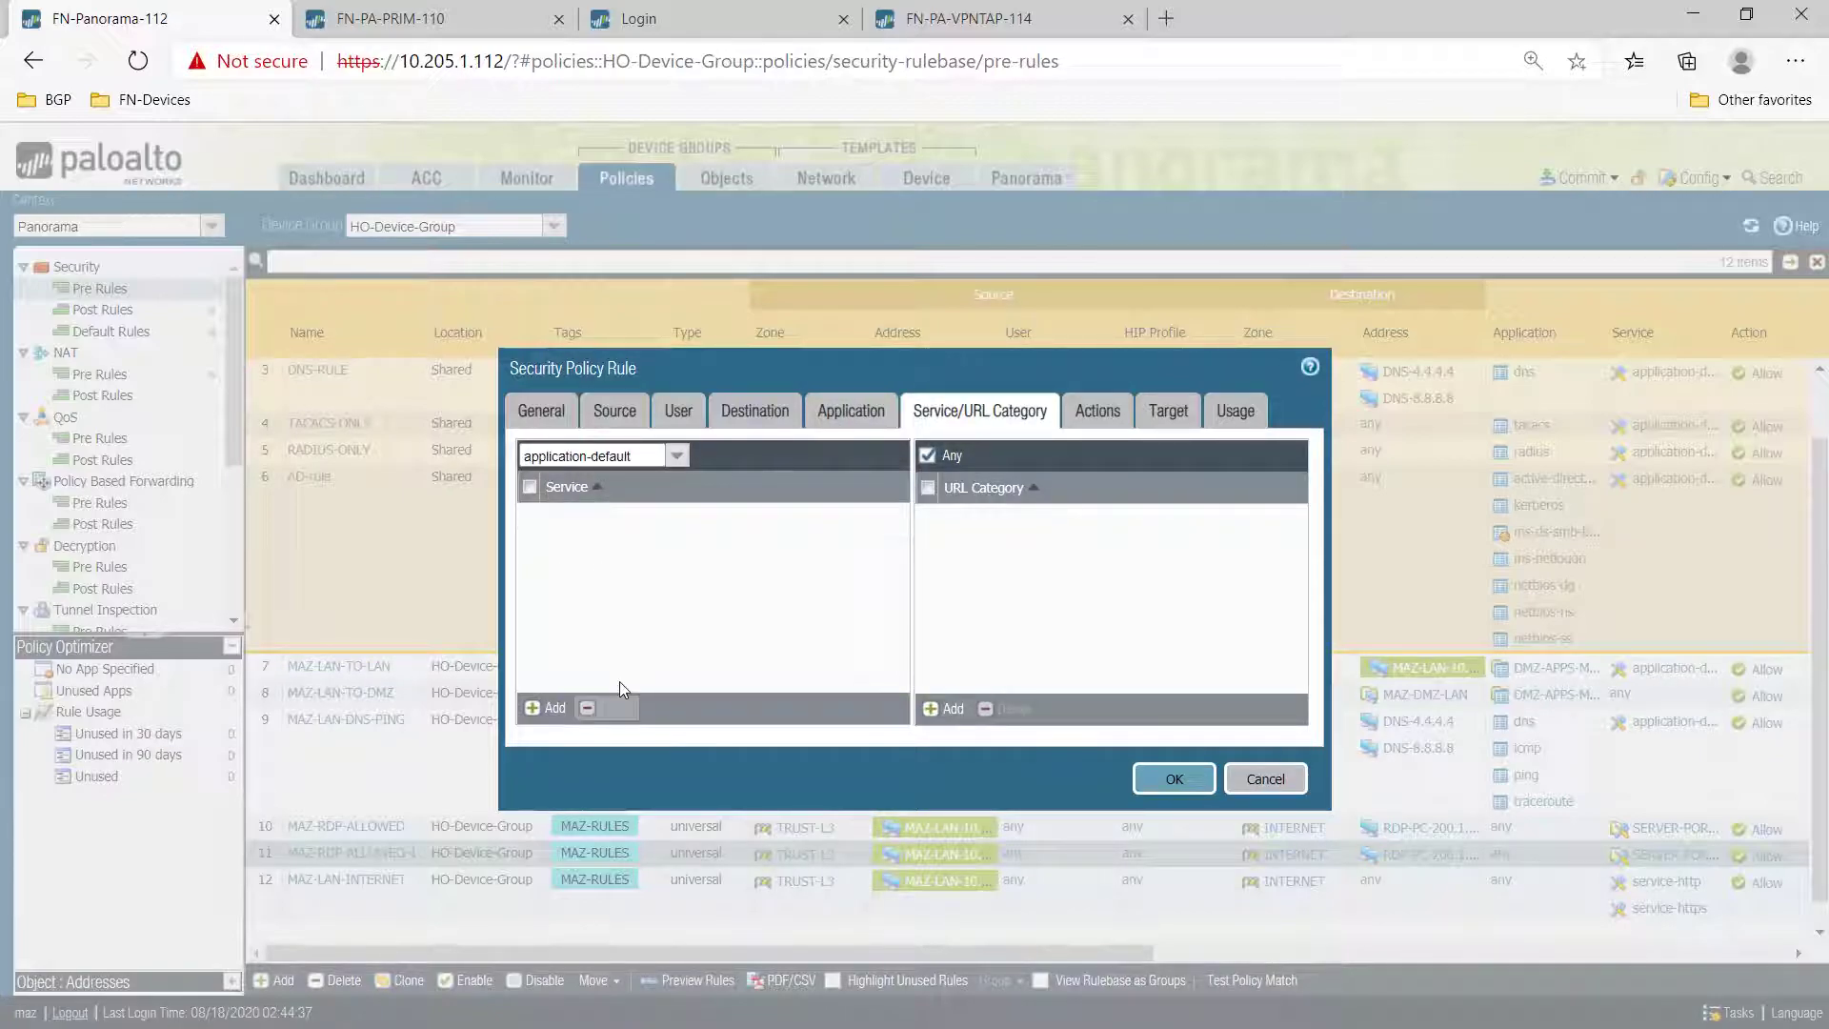
pyautogui.click(1086, 415)
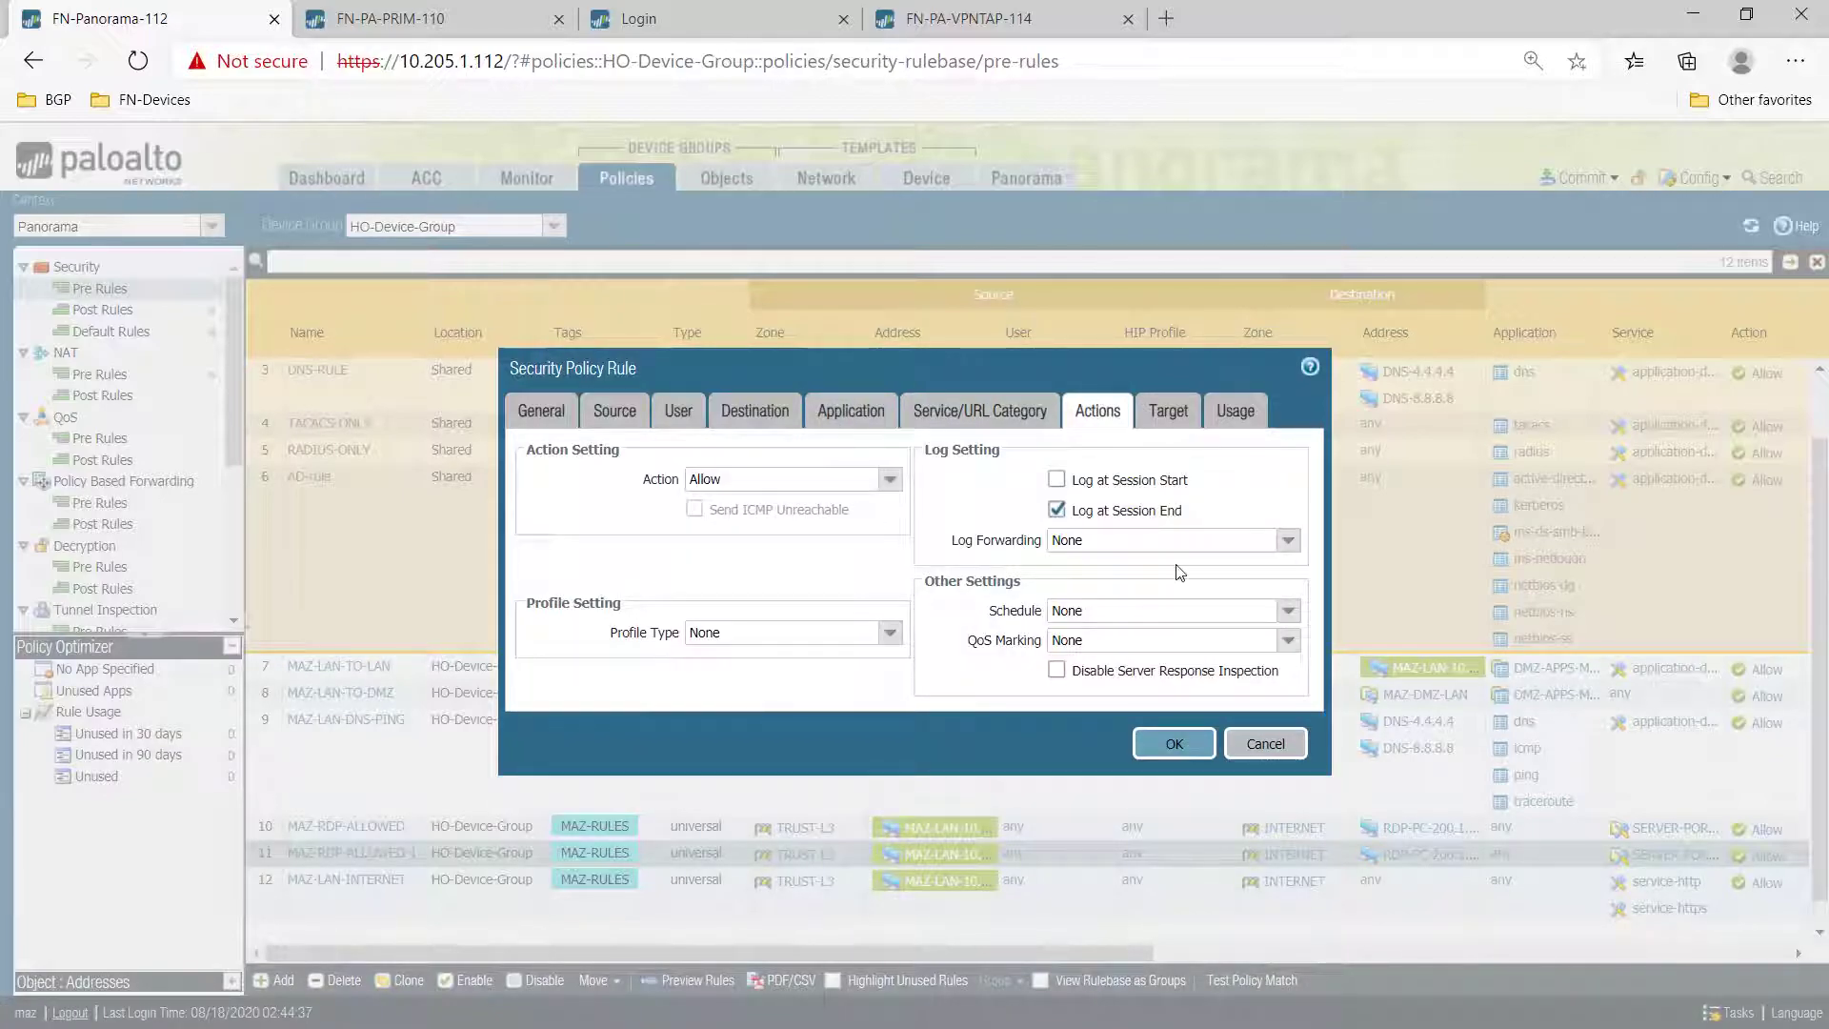
pyautogui.click(1173, 414)
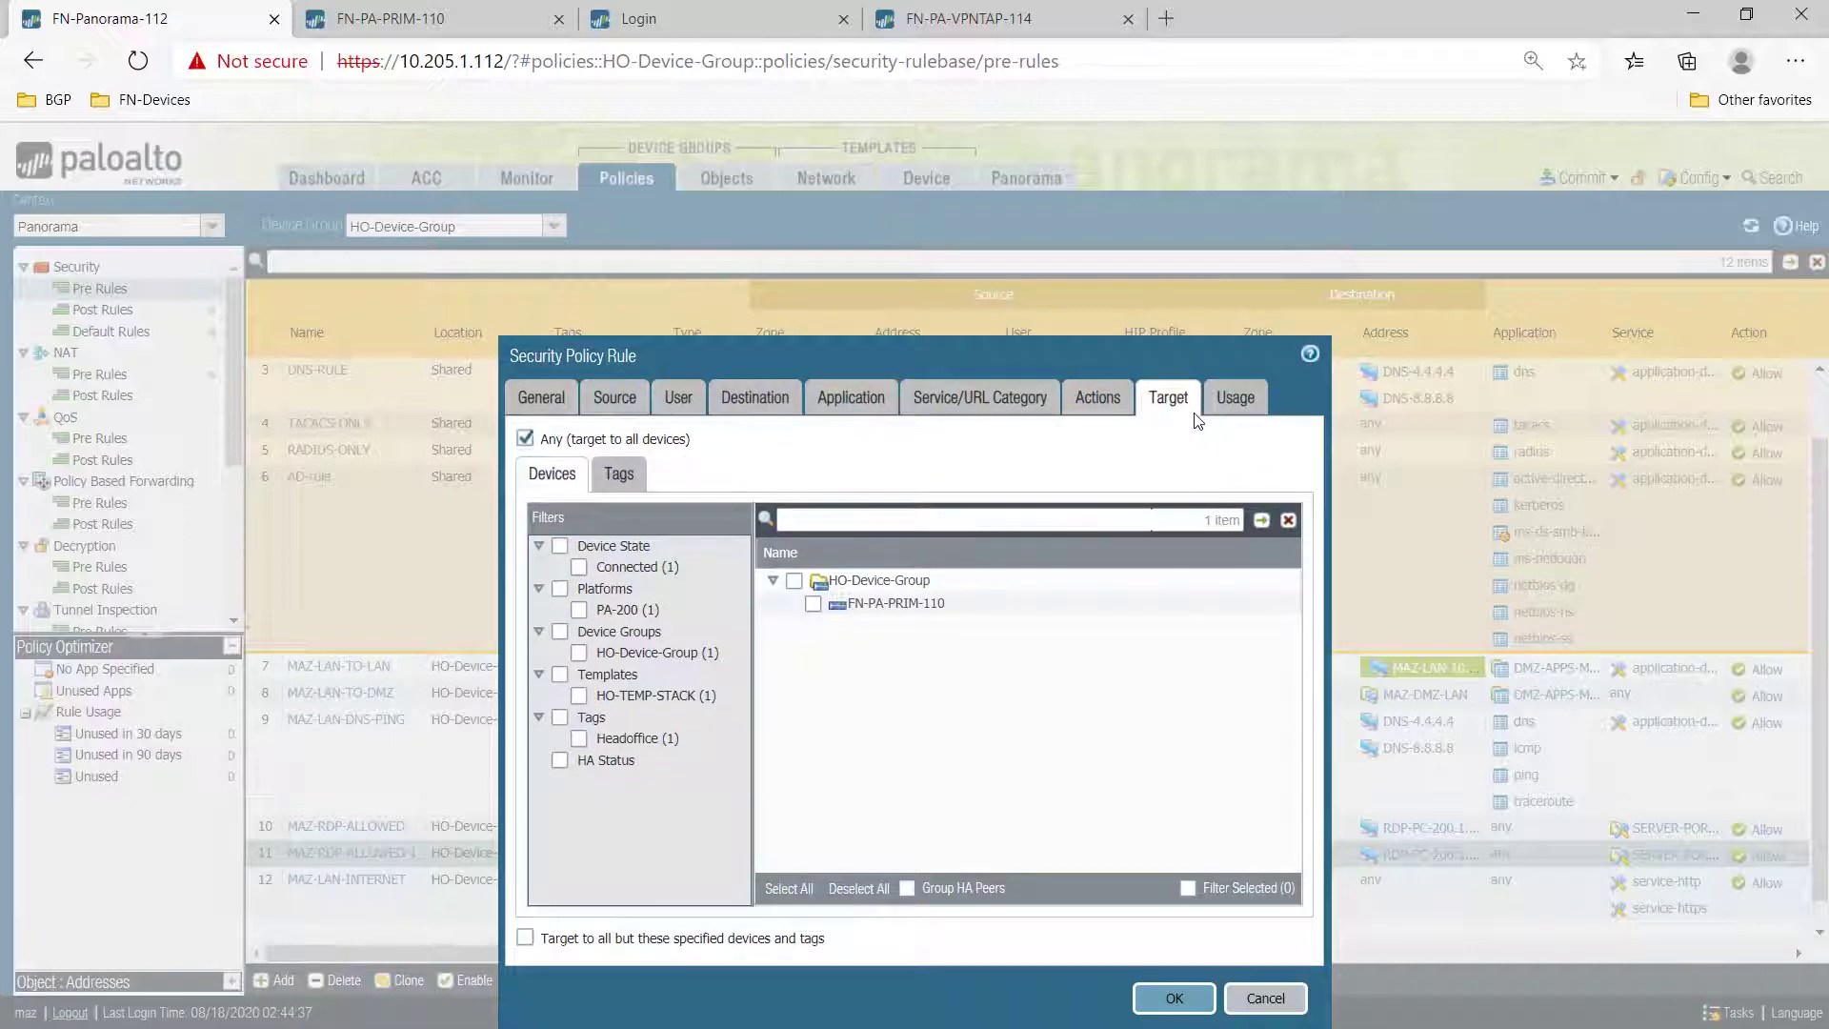
pyautogui.click(1212, 998)
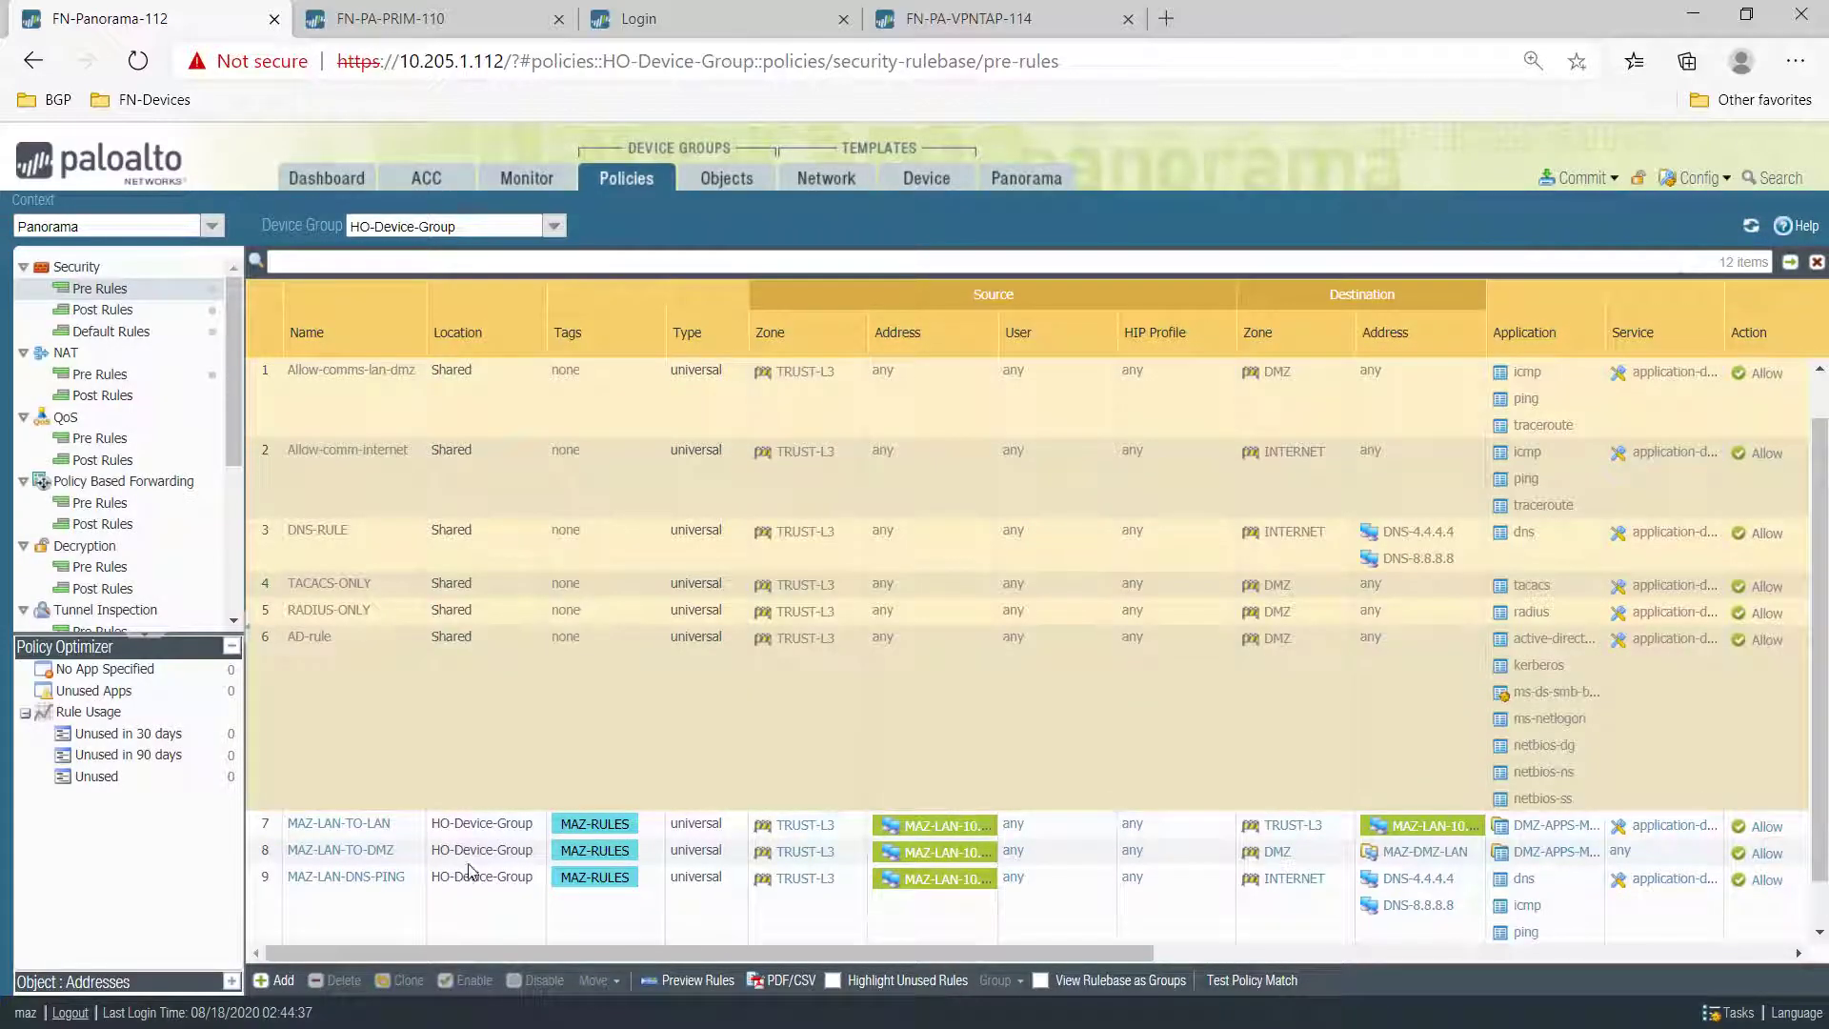
pyautogui.click(528, 858)
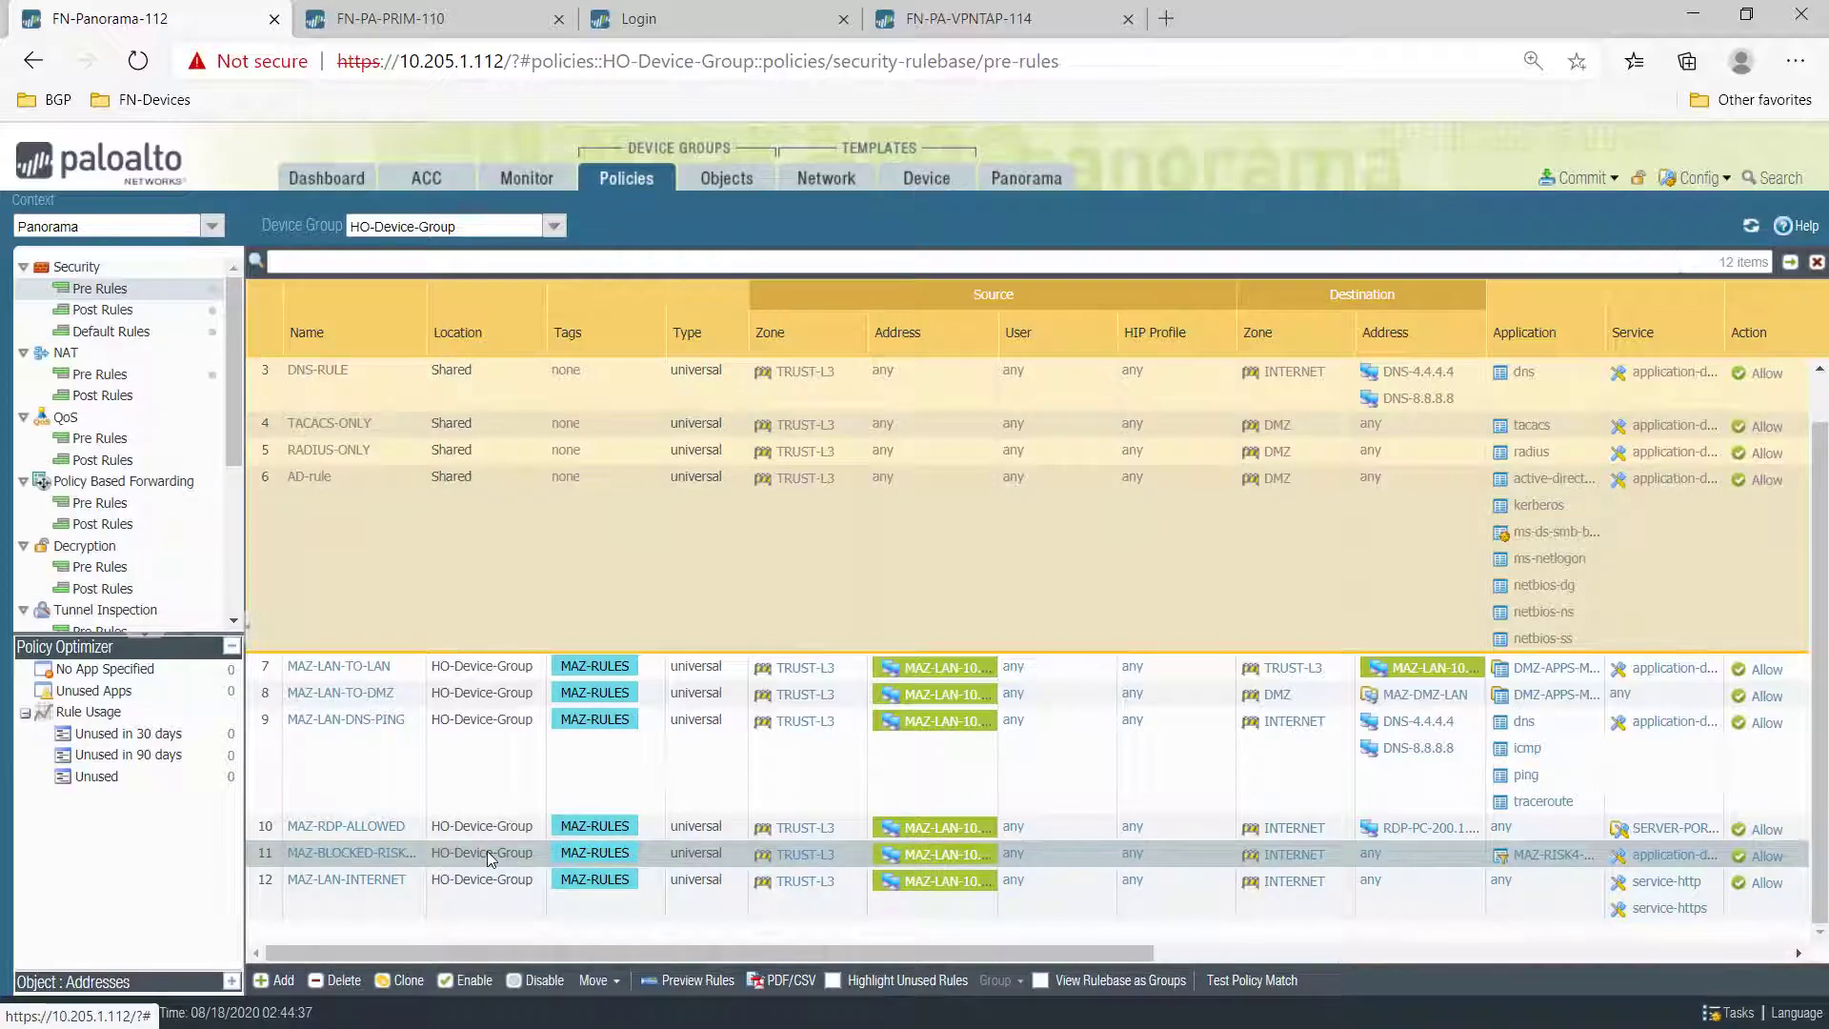
pyautogui.click(835, 983)
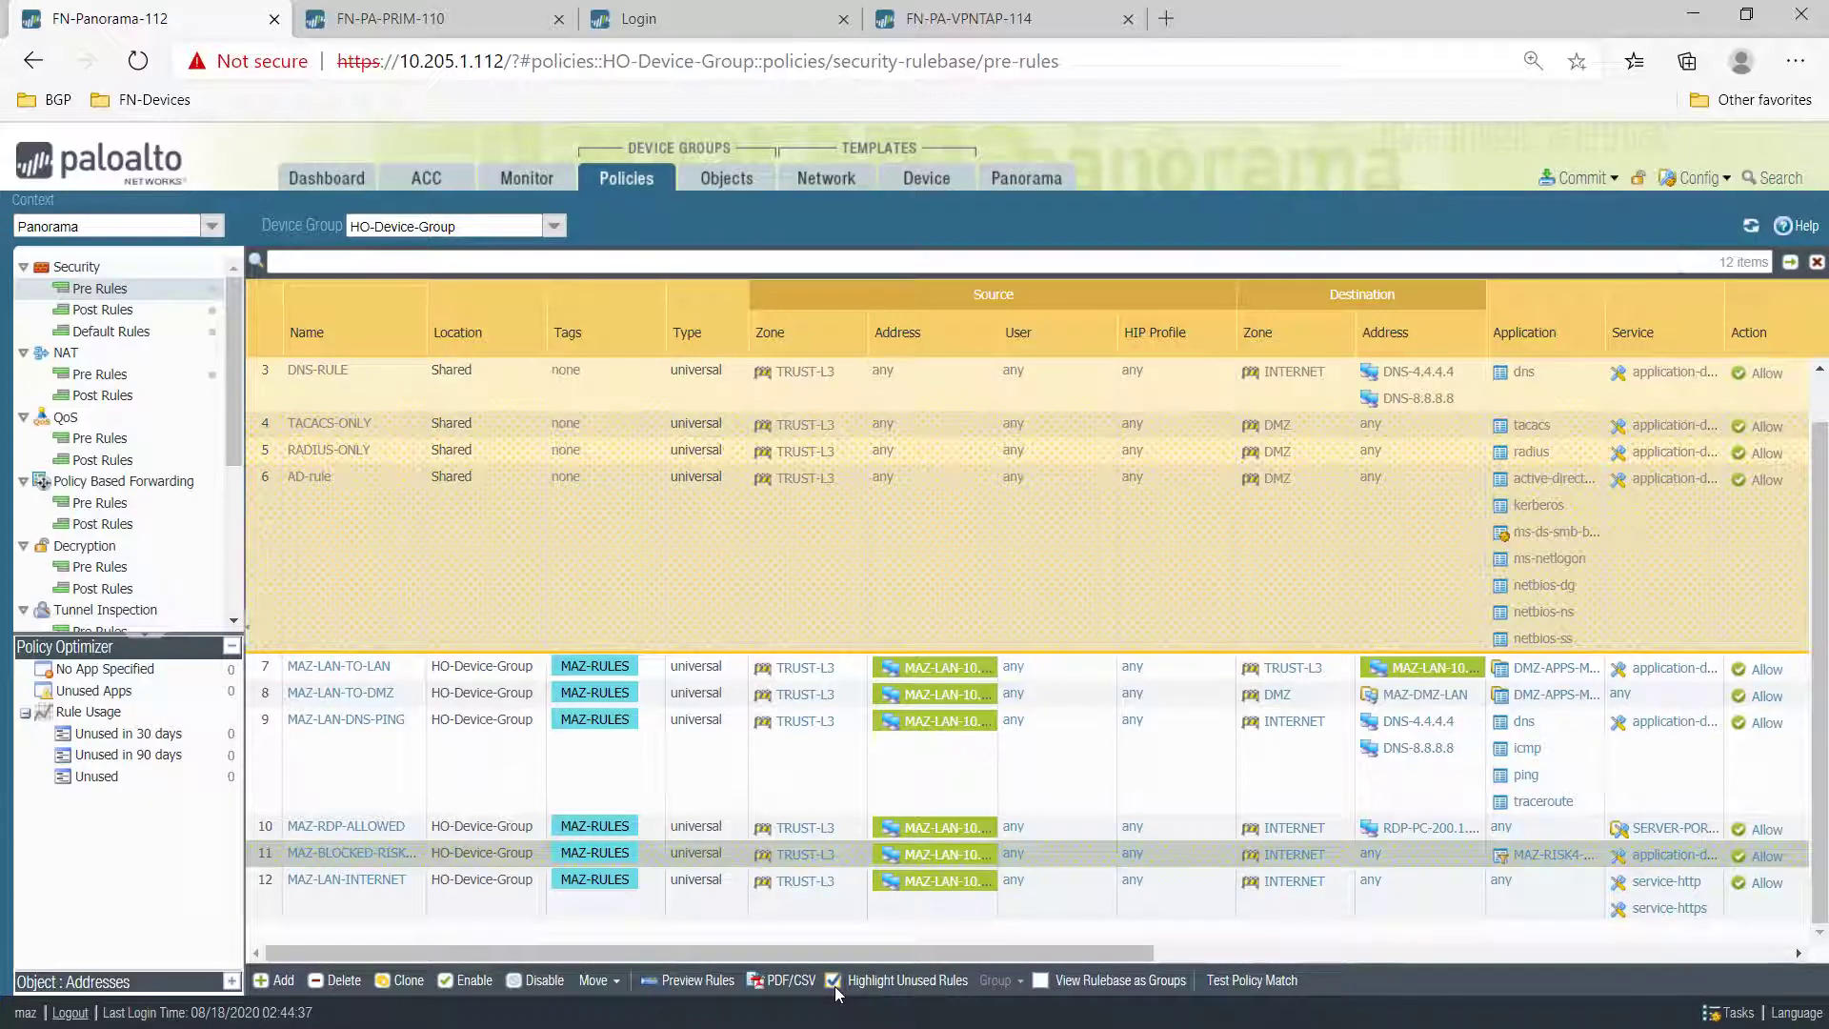
pyautogui.click(851, 989)
pyautogui.click(1121, 981)
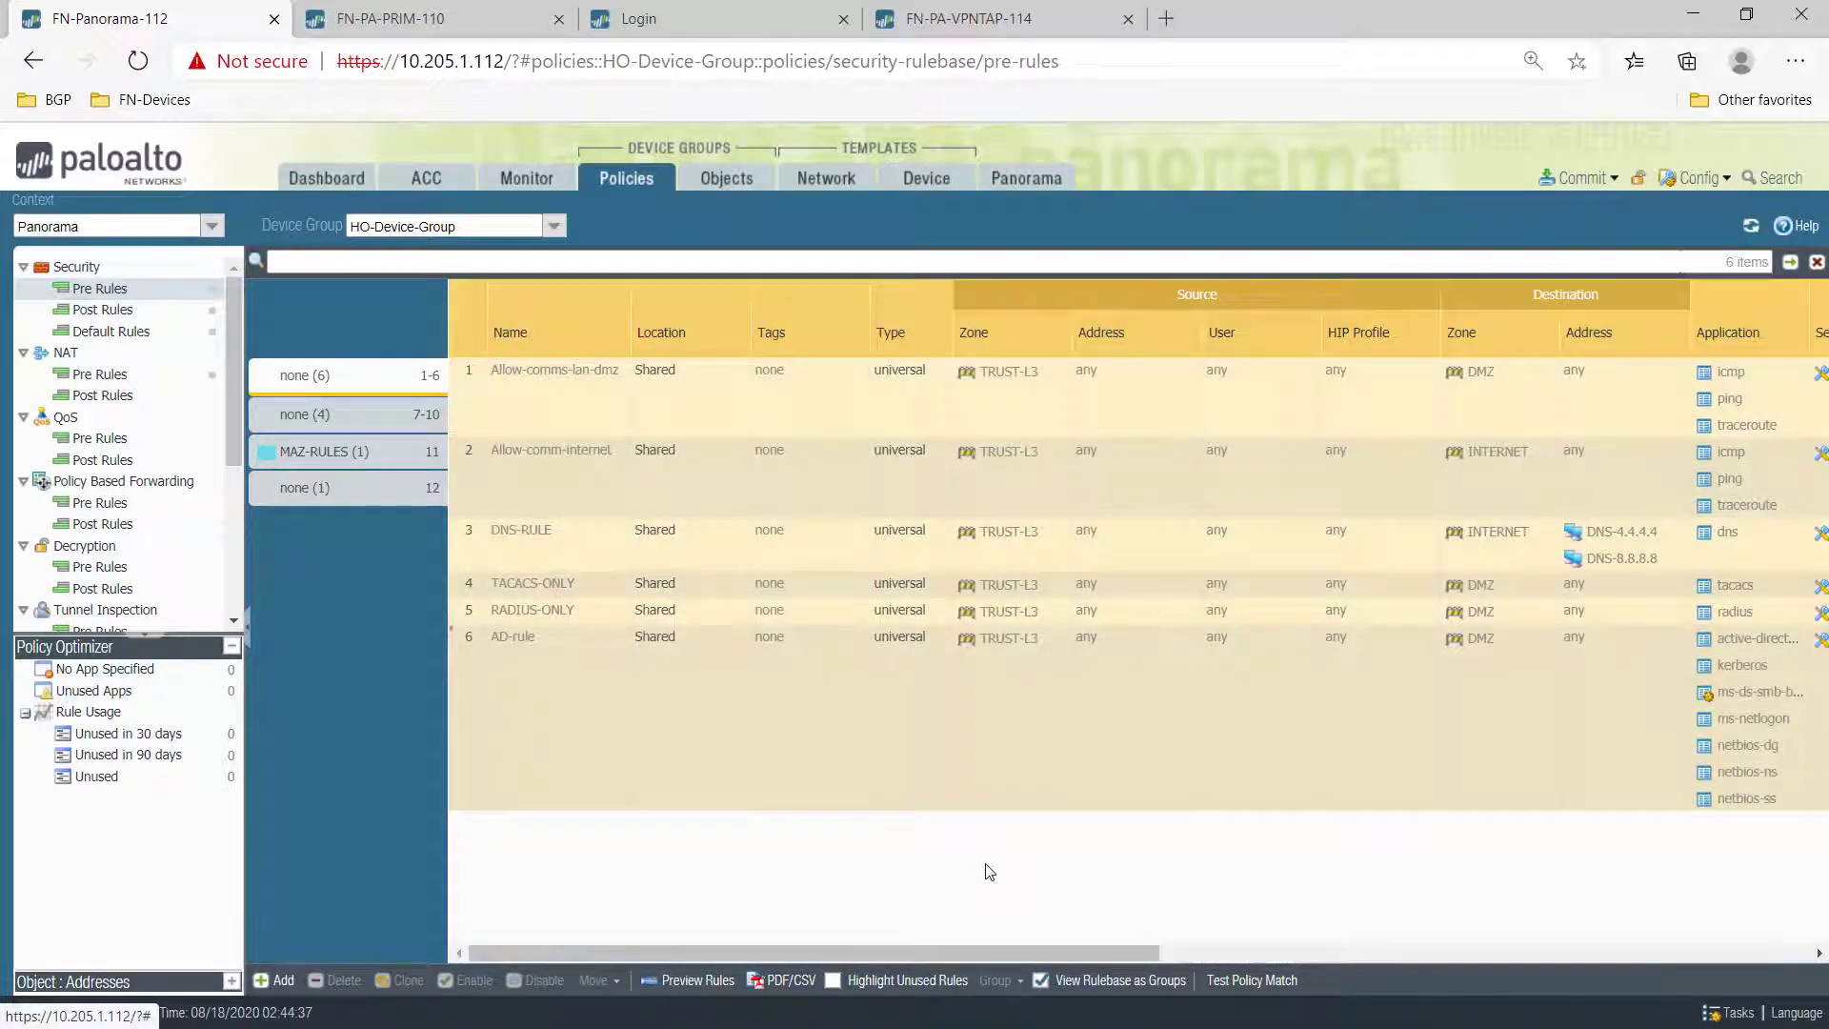
pyautogui.click(1042, 982)
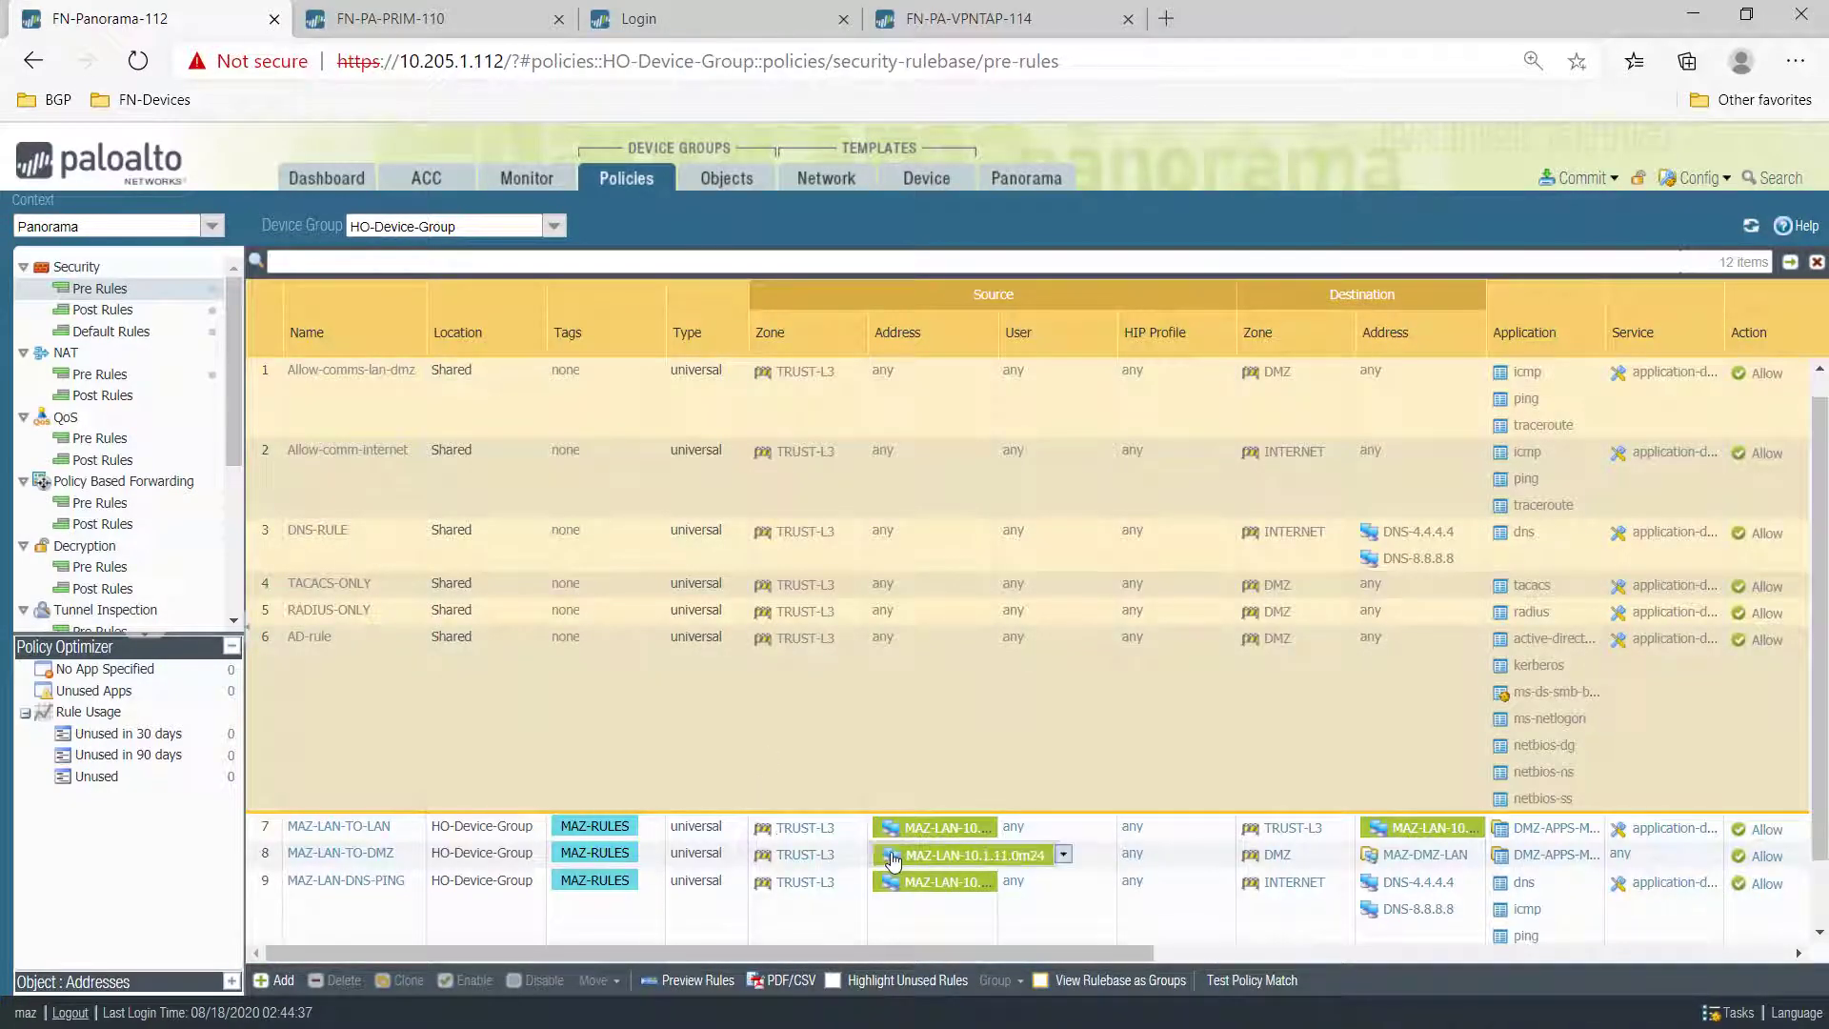
pyautogui.scroll(-3, 893, 857)
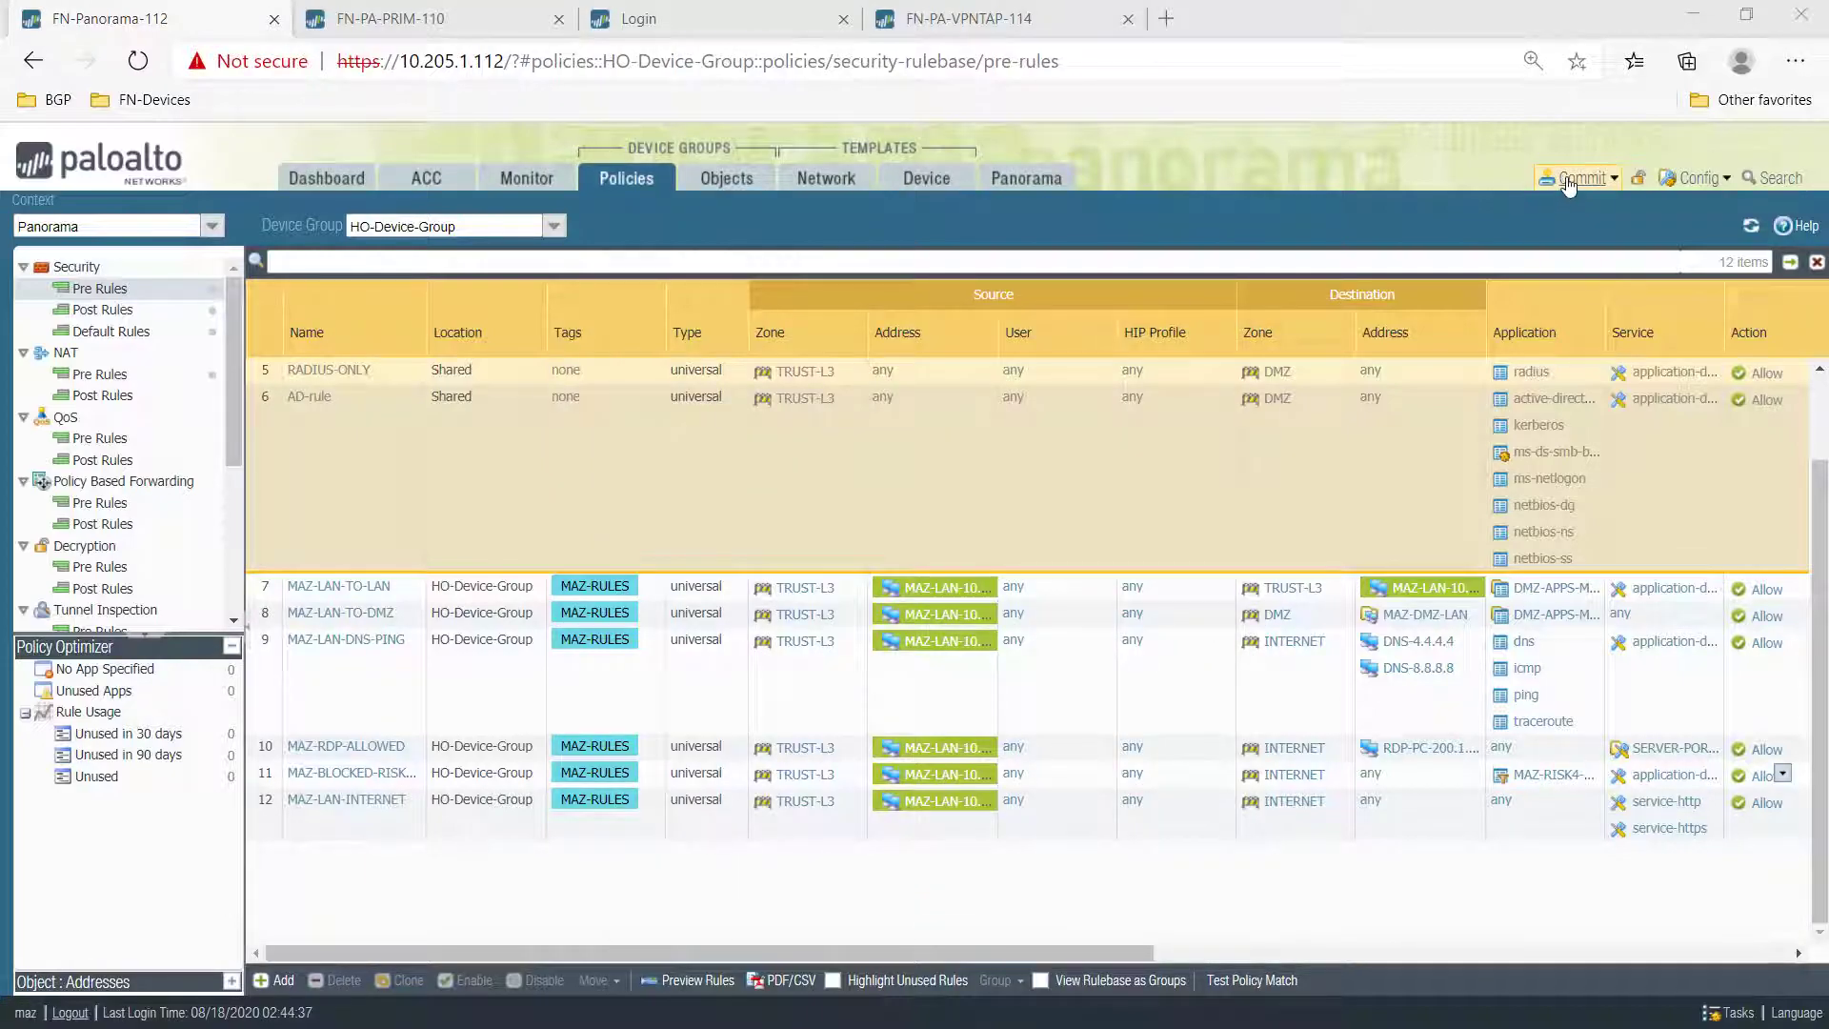
pyautogui.click(1578, 177)
# - Push the configuration to FN-PA-PRIM-110 only, excluding VW-Device-Group, then view the firewall
pyautogui.click(1575, 240)
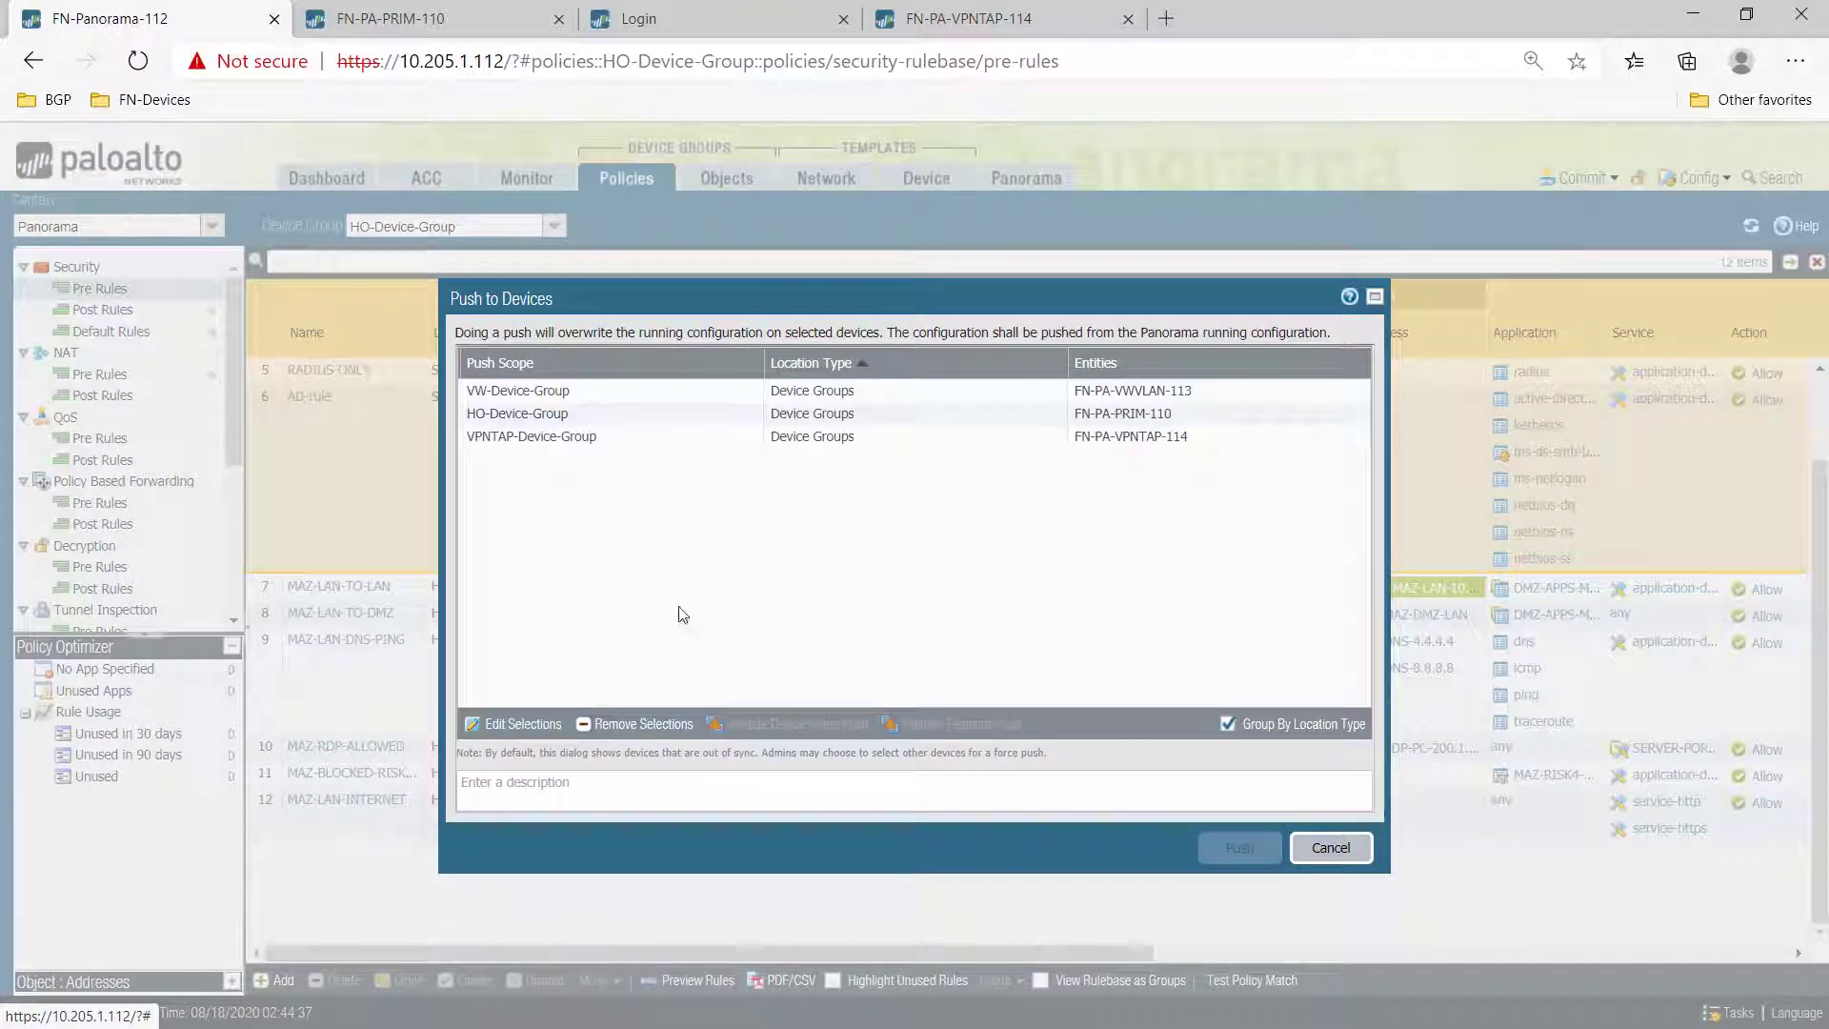
pyautogui.click(522, 723)
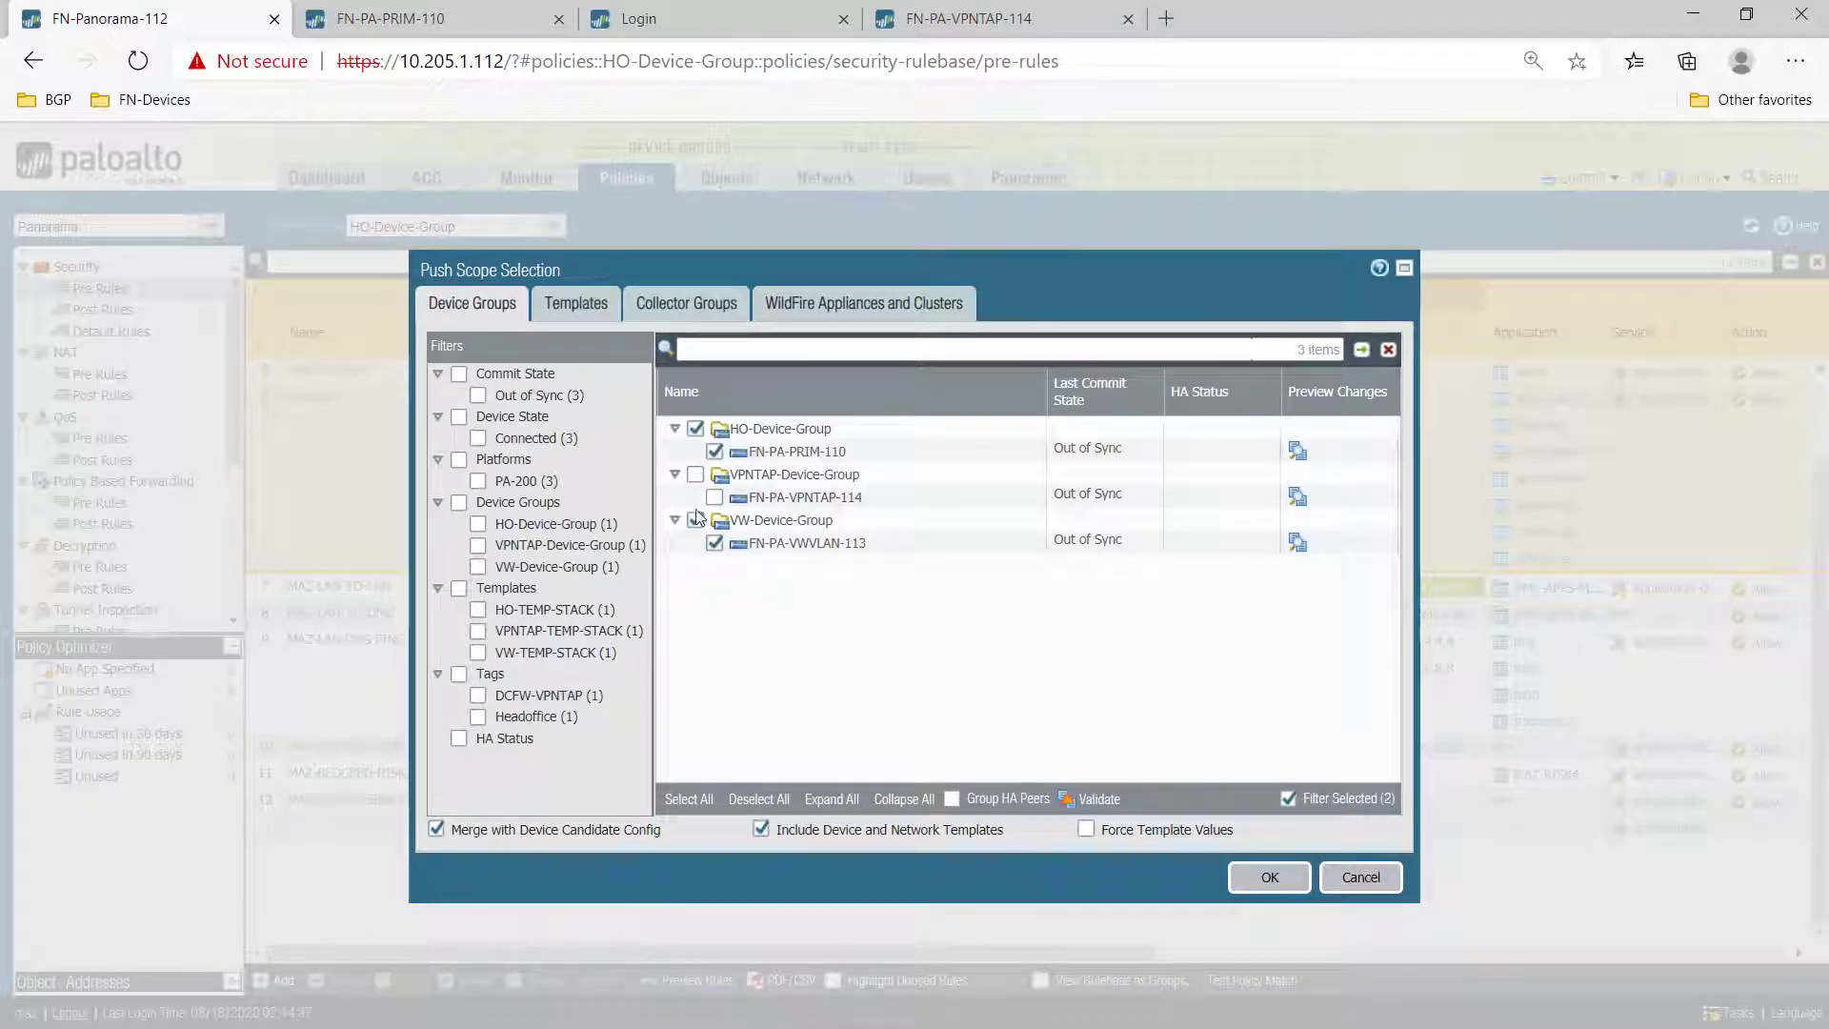
pyautogui.click(694, 520)
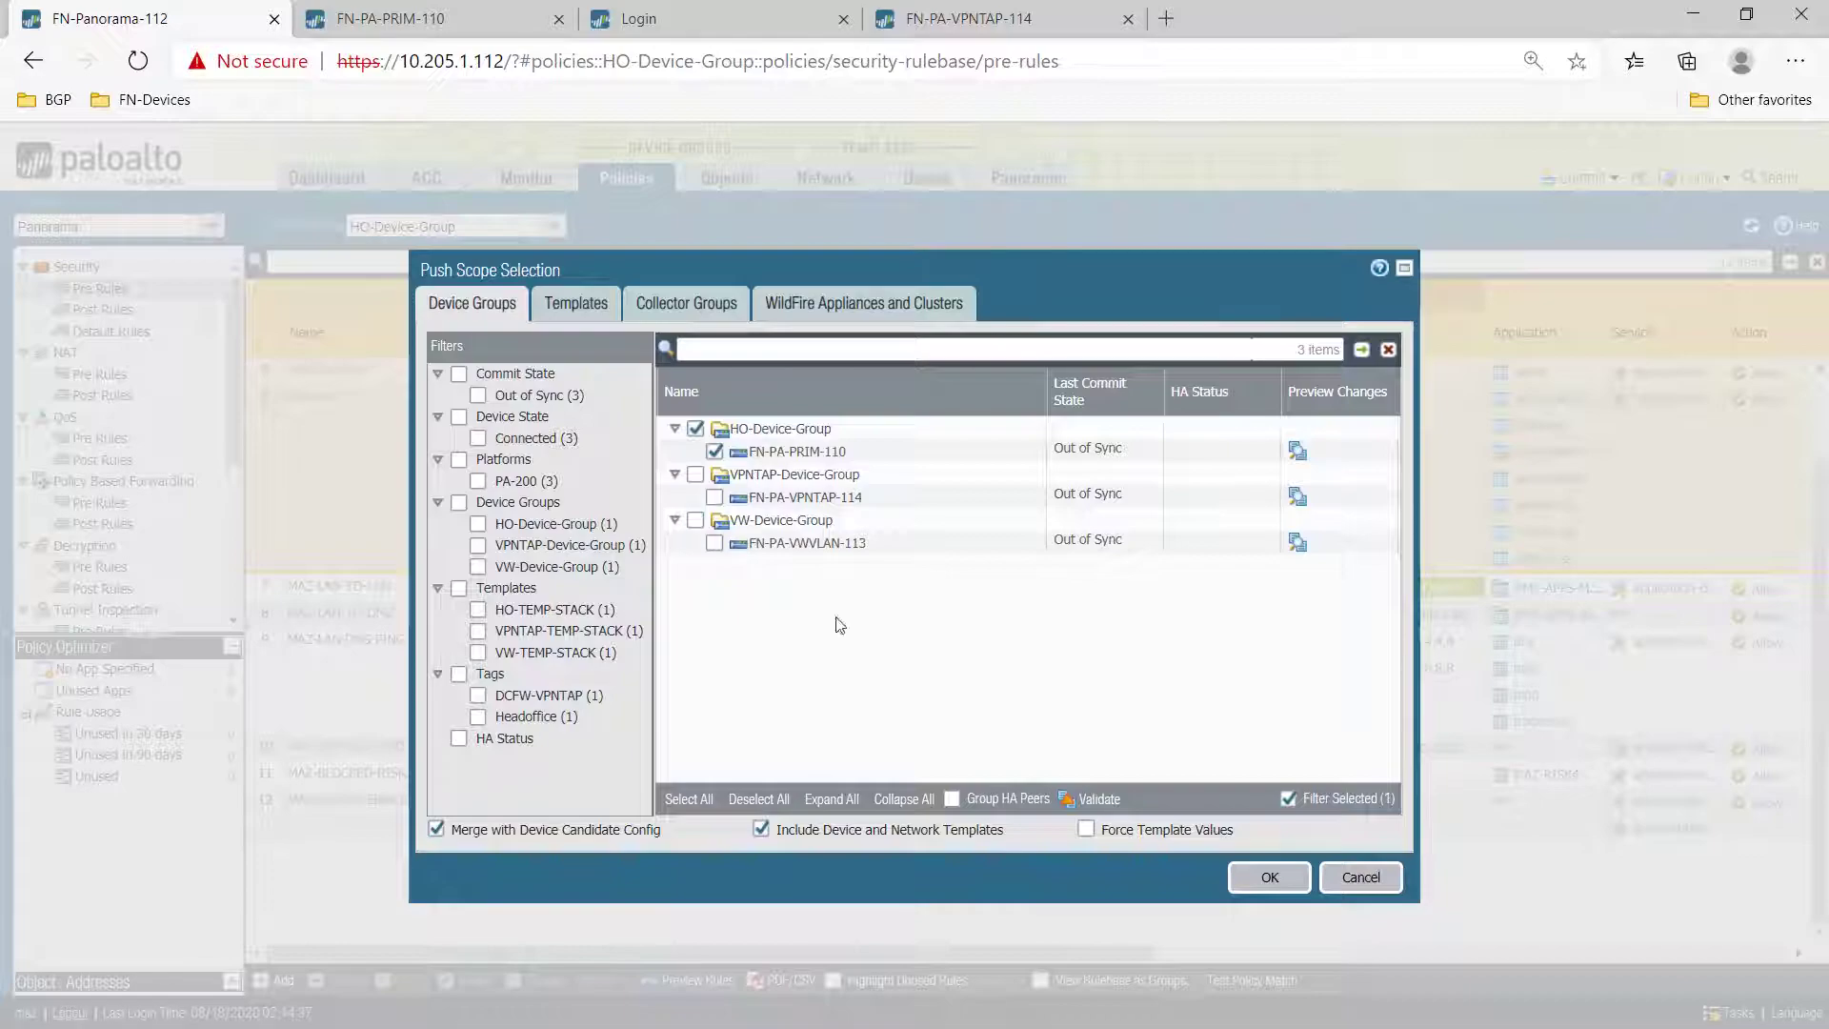
pyautogui.click(1270, 878)
pyautogui.click(1233, 854)
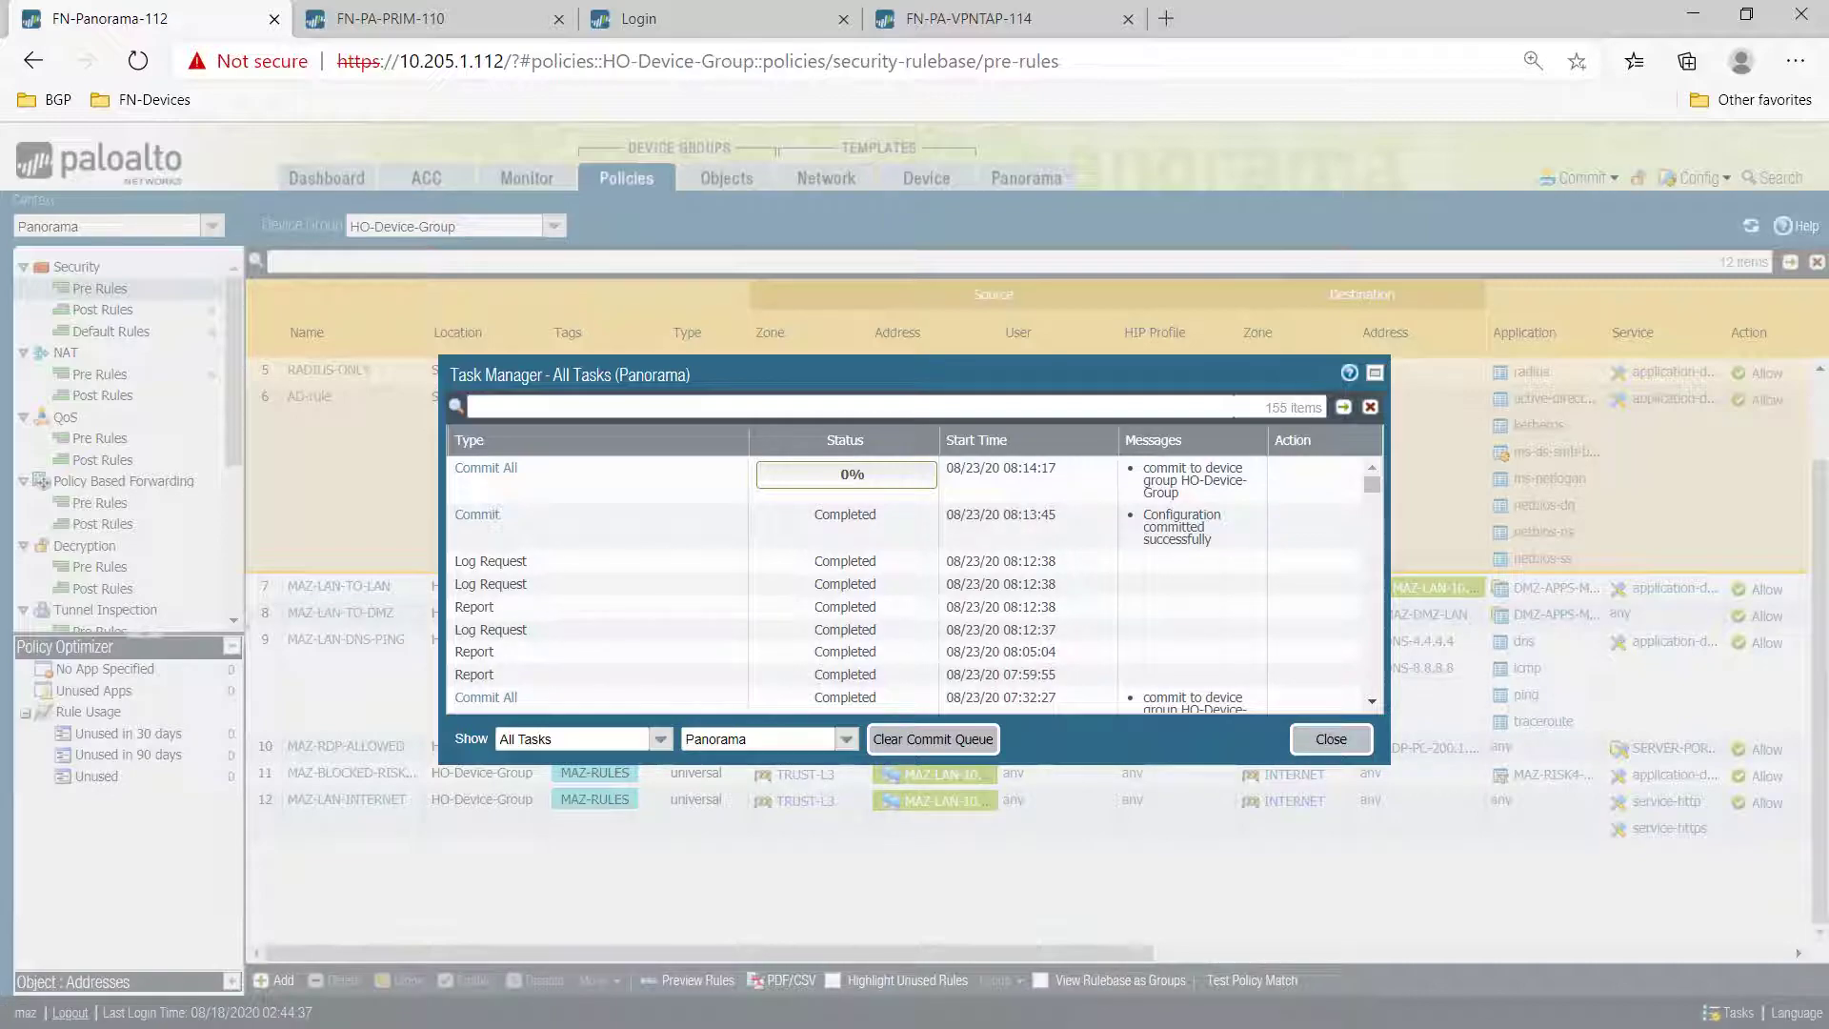
pyautogui.hotkey('ctrl', 'Tab')
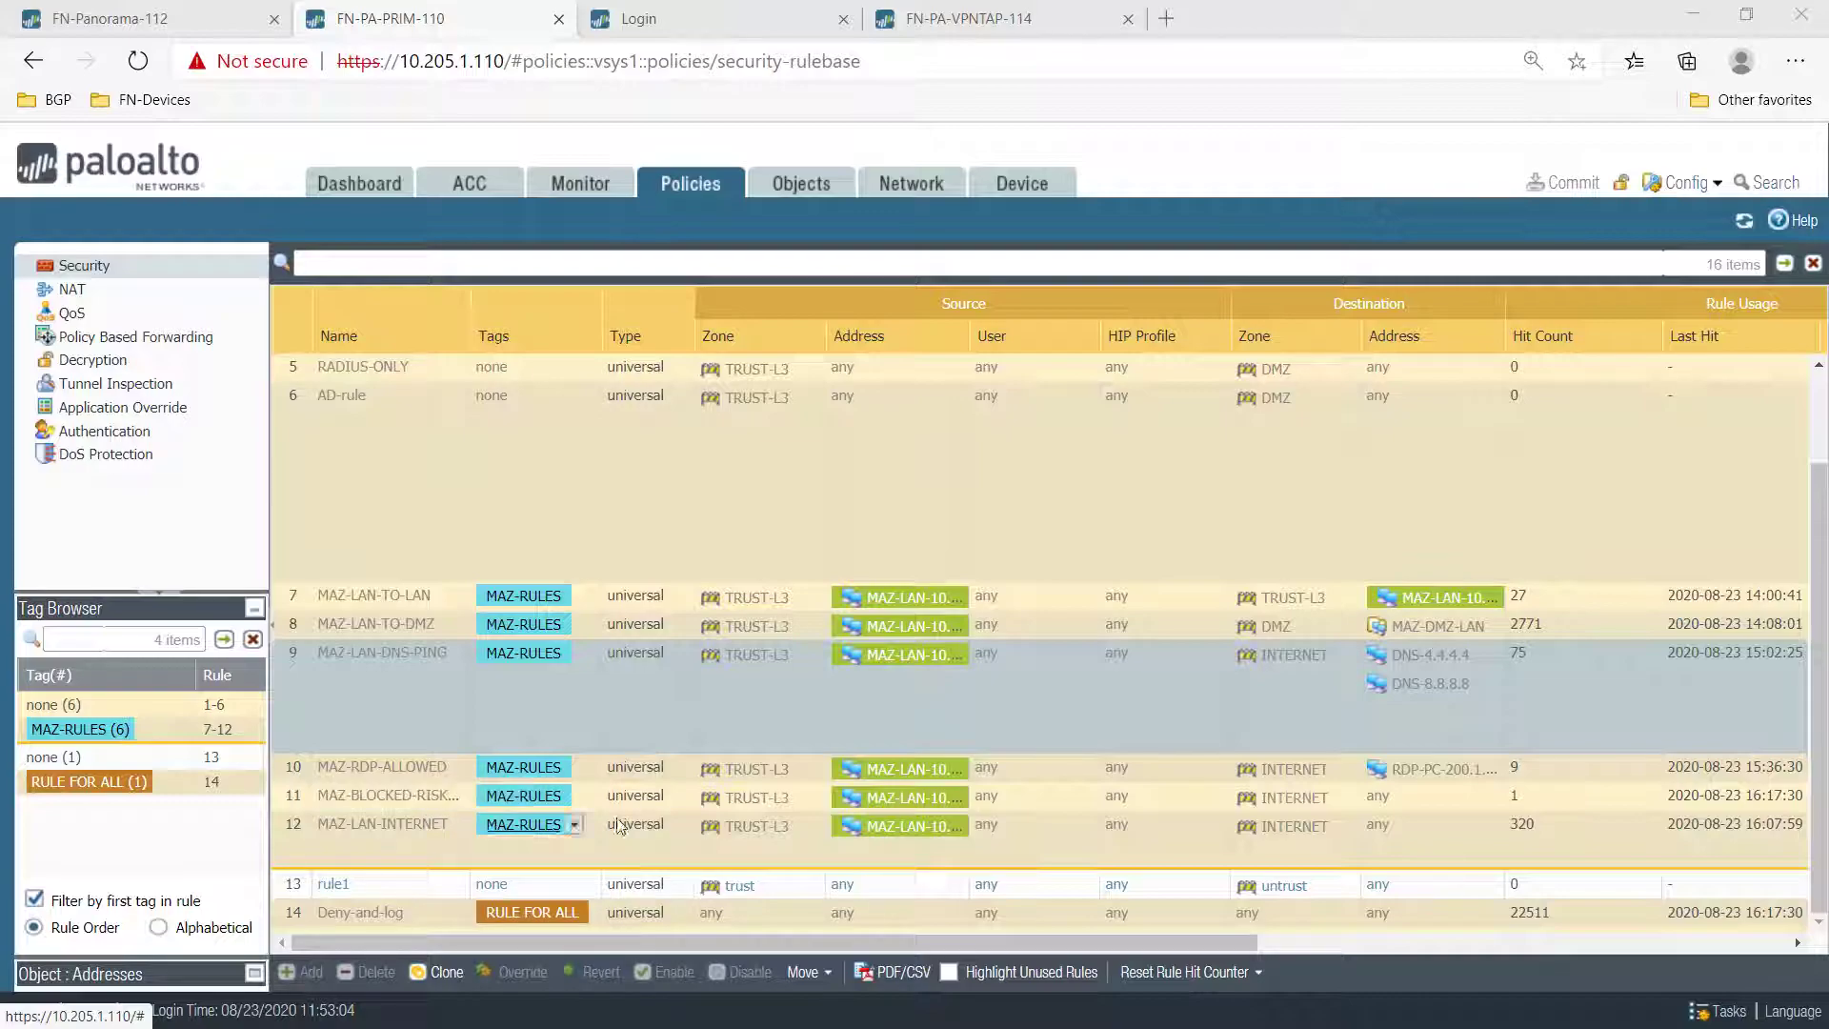
pyautogui.moveTo(915, 943); pyautogui.dragTo(1531, 926)
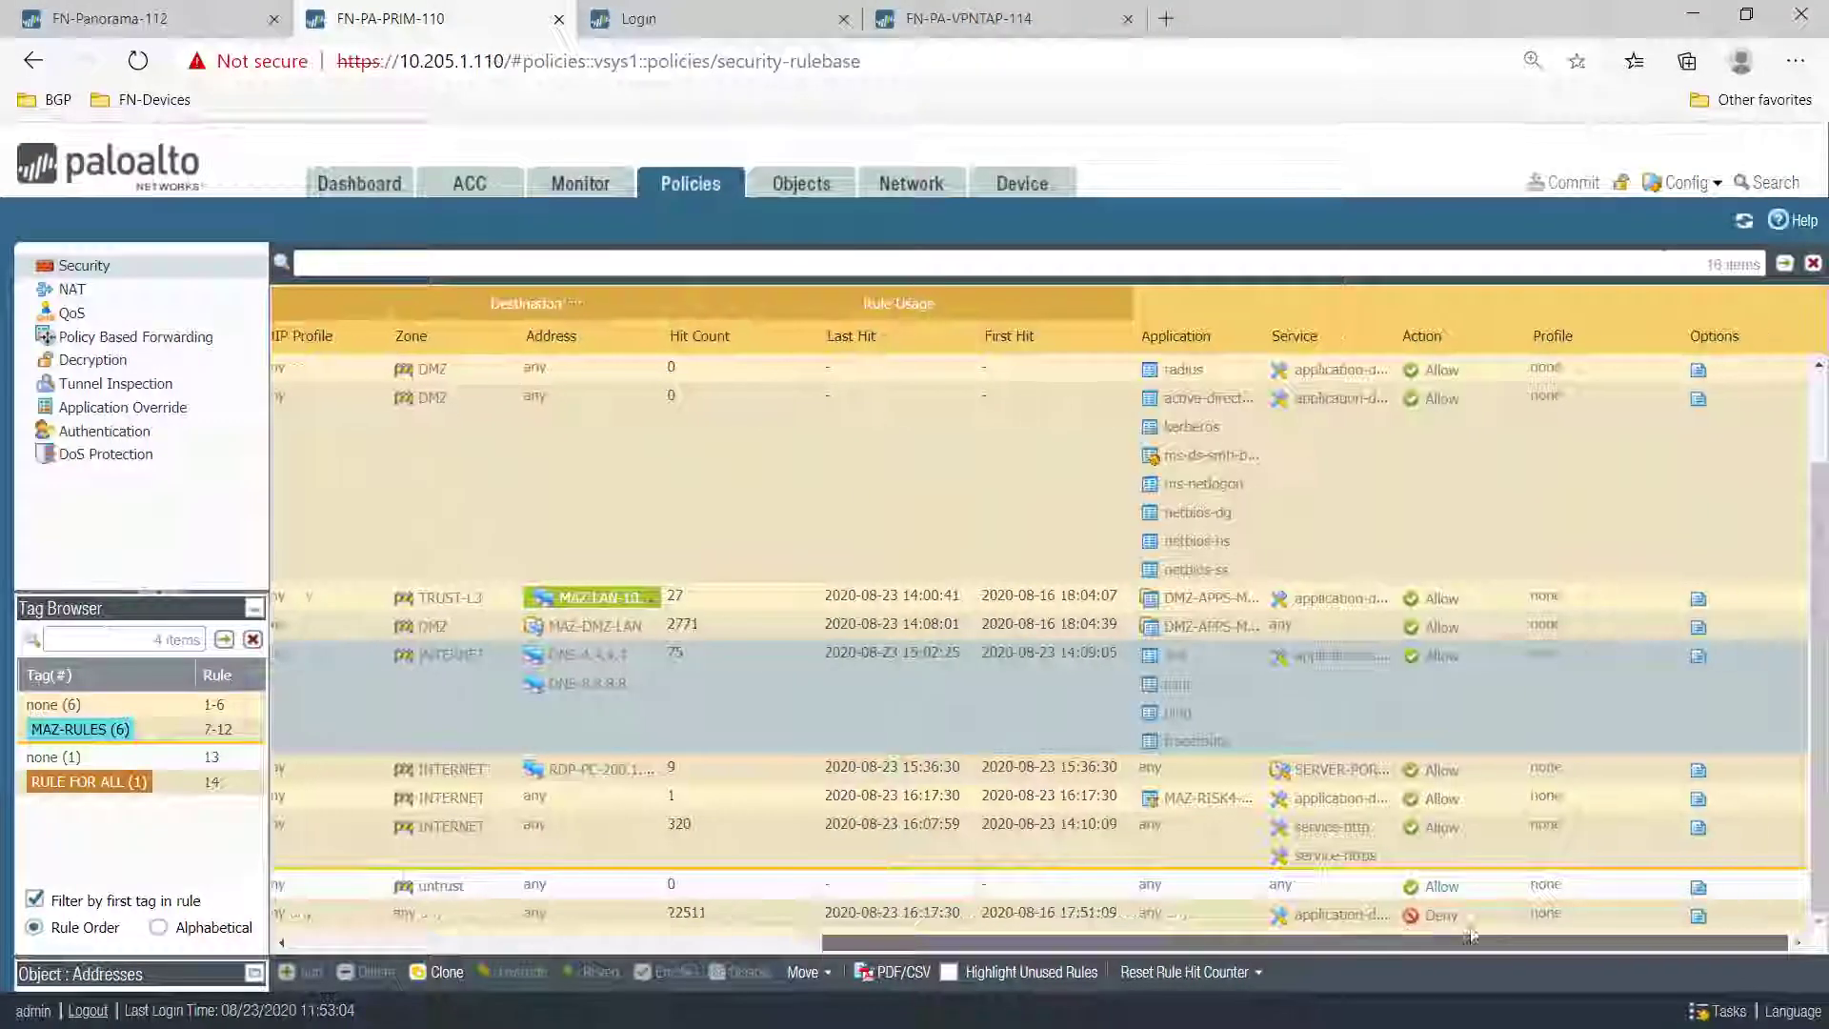
# - Select the pushed MAZ-RISK rule on the firewall, still set to Allow
pyautogui.click(1471, 804)
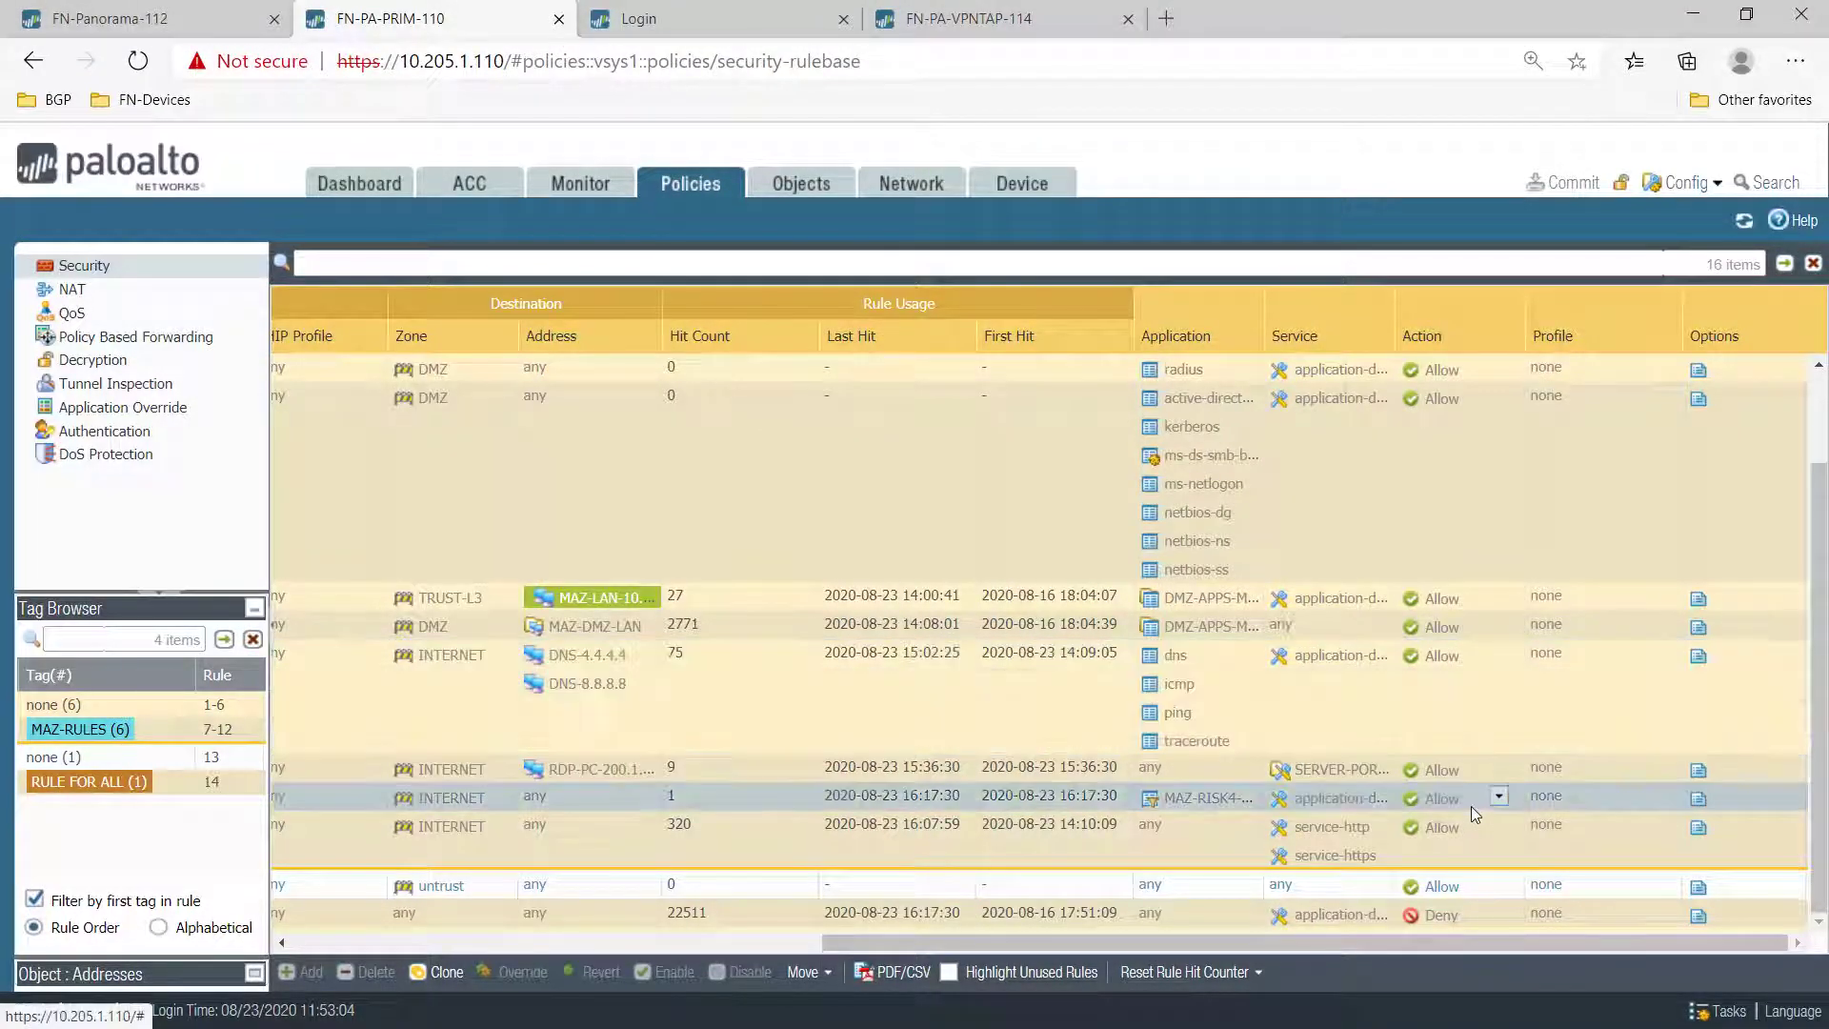
pyautogui.click(110, 19)
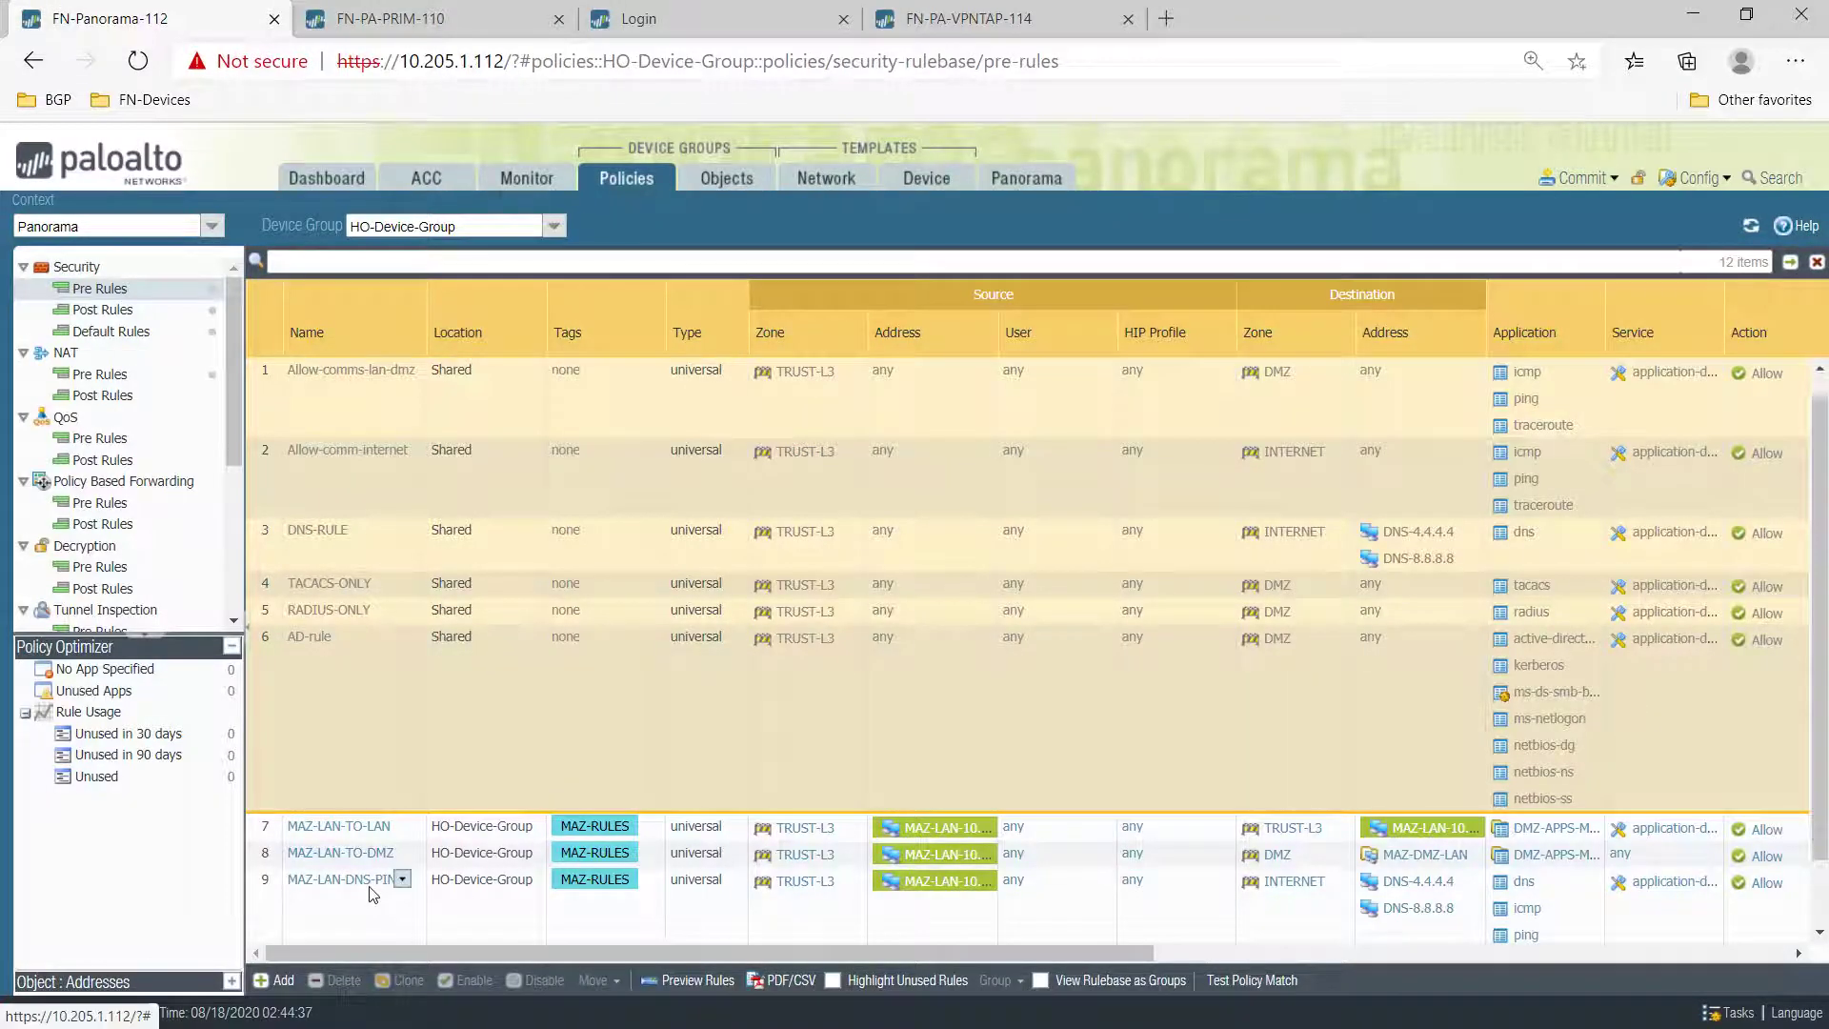
pyautogui.scroll(-1, 369, 886)
pyautogui.scroll(-1, 358, 876)
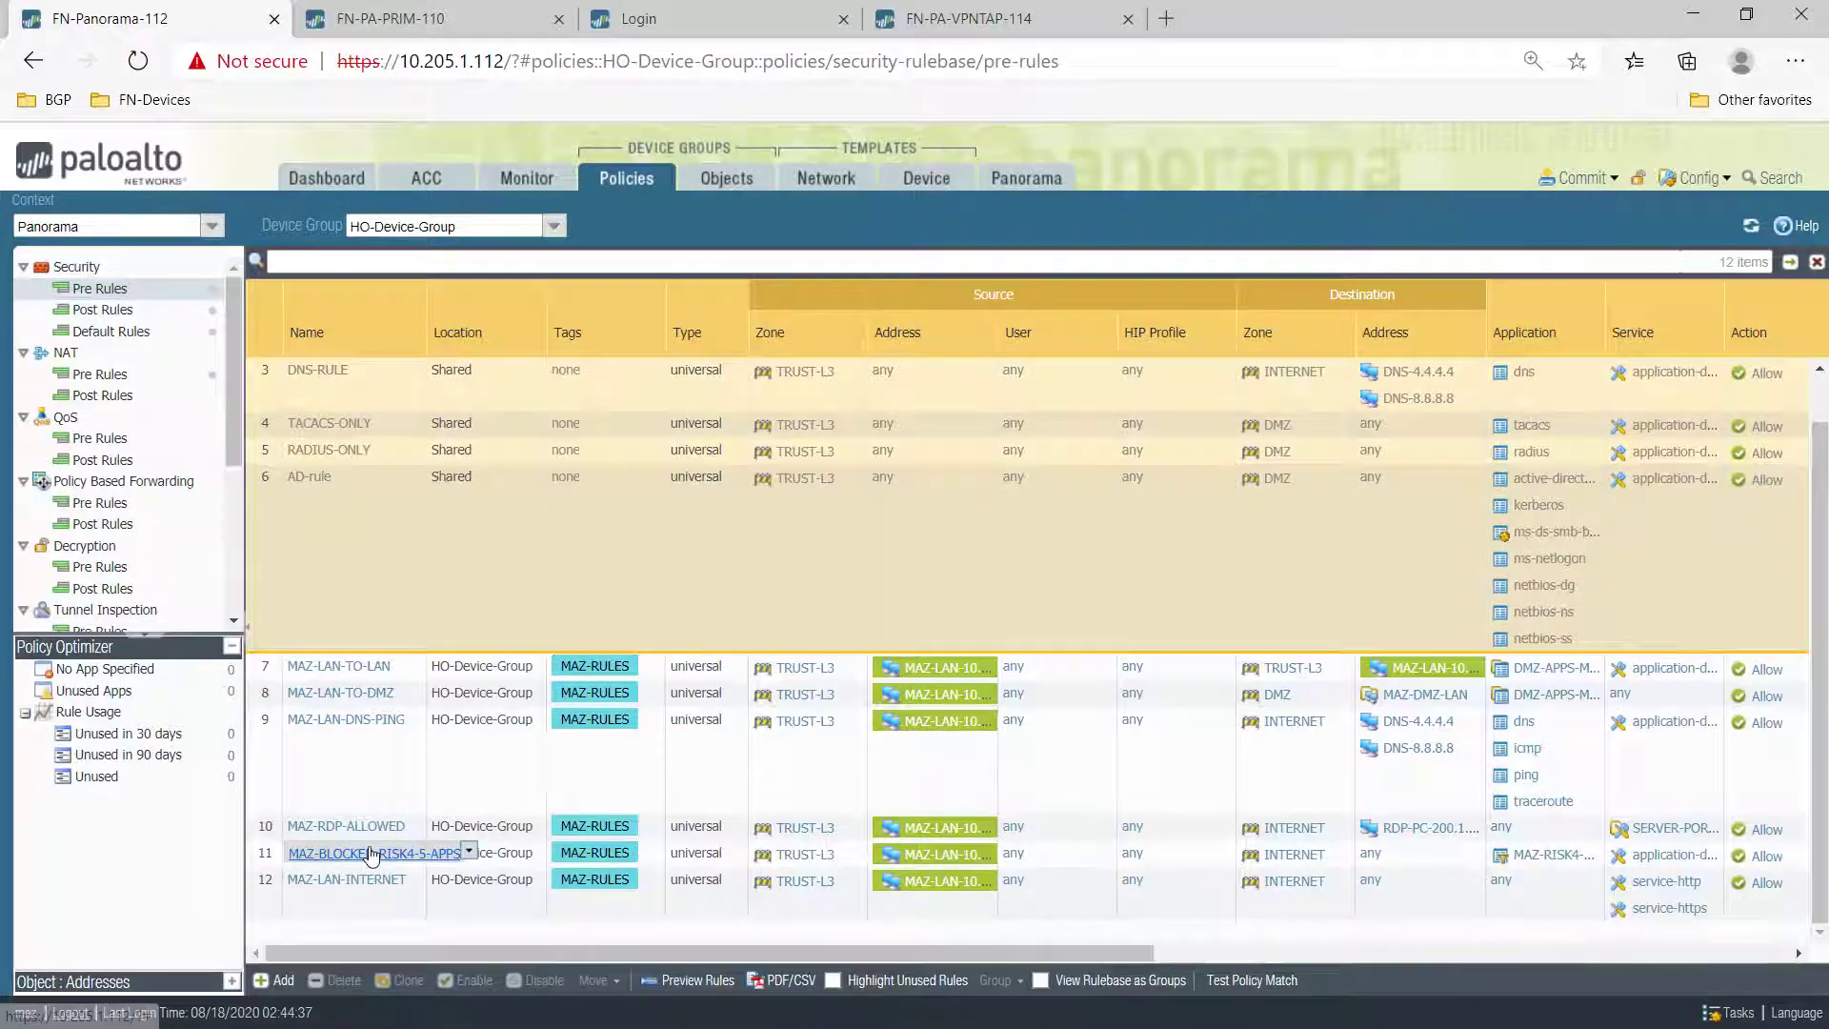
# - Set rule 11 MAZ-BLOCKED-RISK4-5-APPS's action to Deny and save it
pyautogui.click(369, 855)
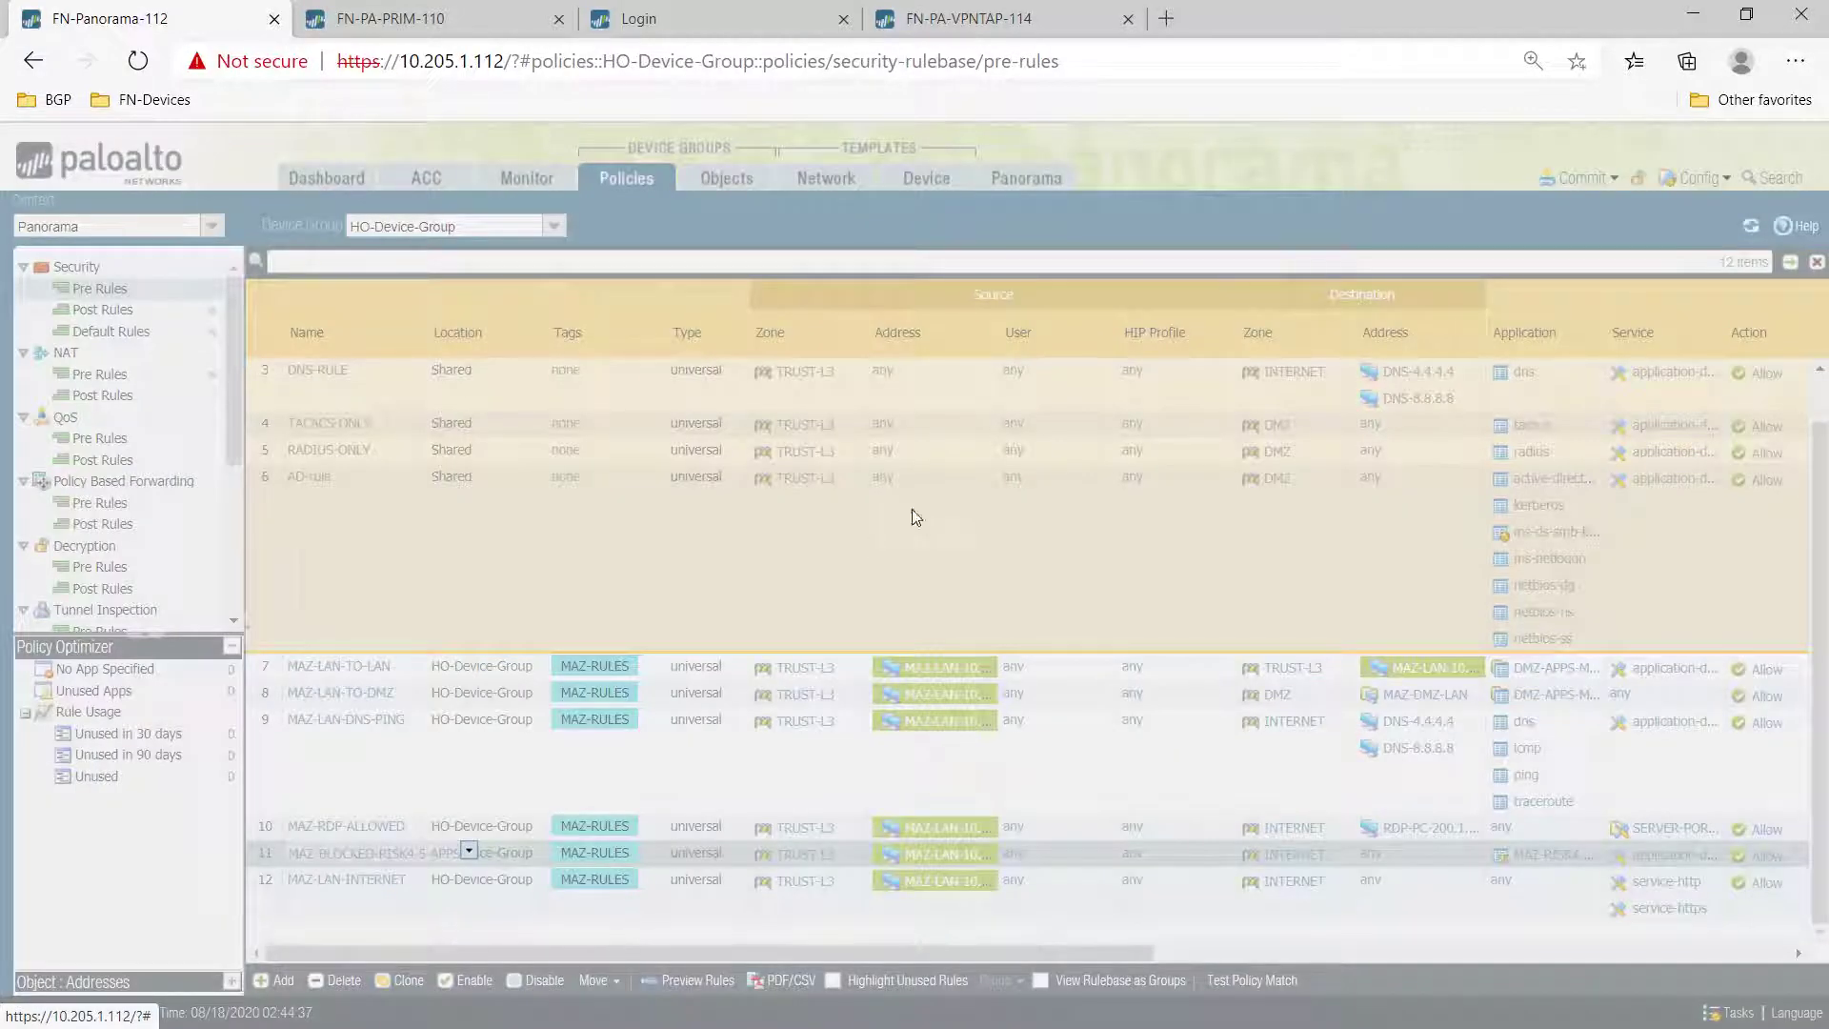
pyautogui.click(1167, 416)
pyautogui.click(1108, 416)
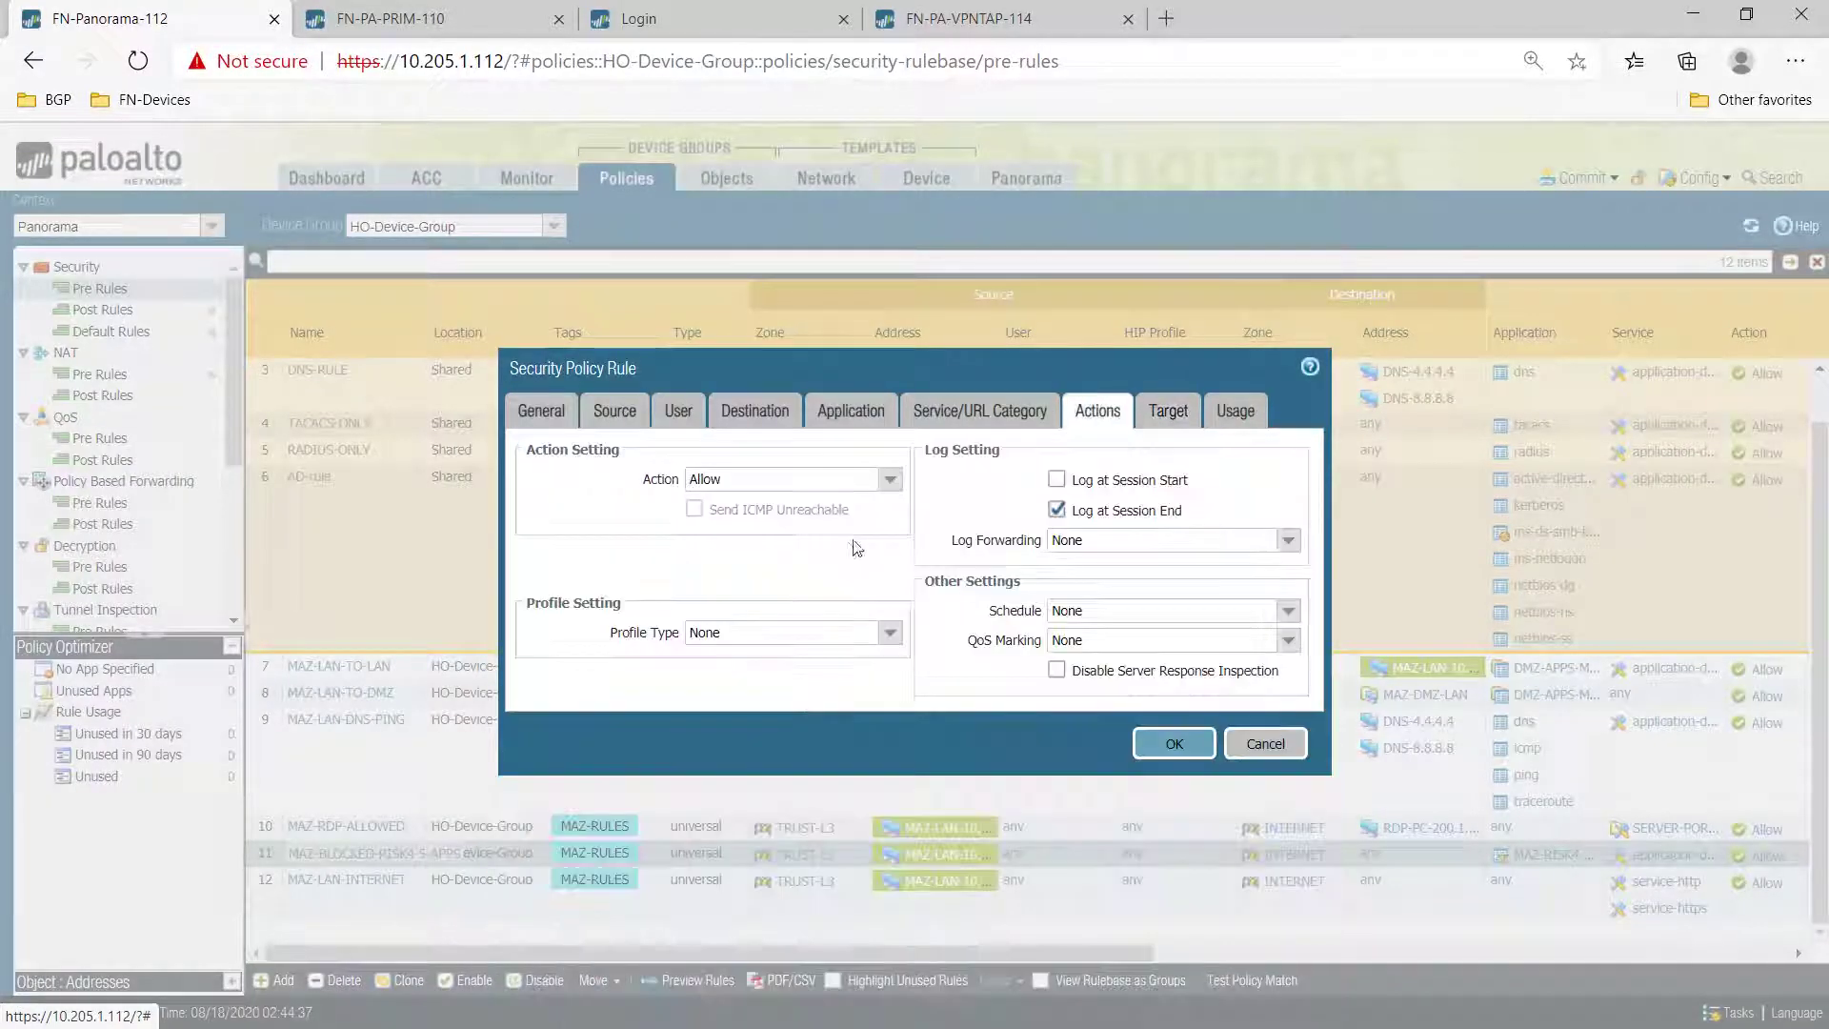
pyautogui.click(886, 480)
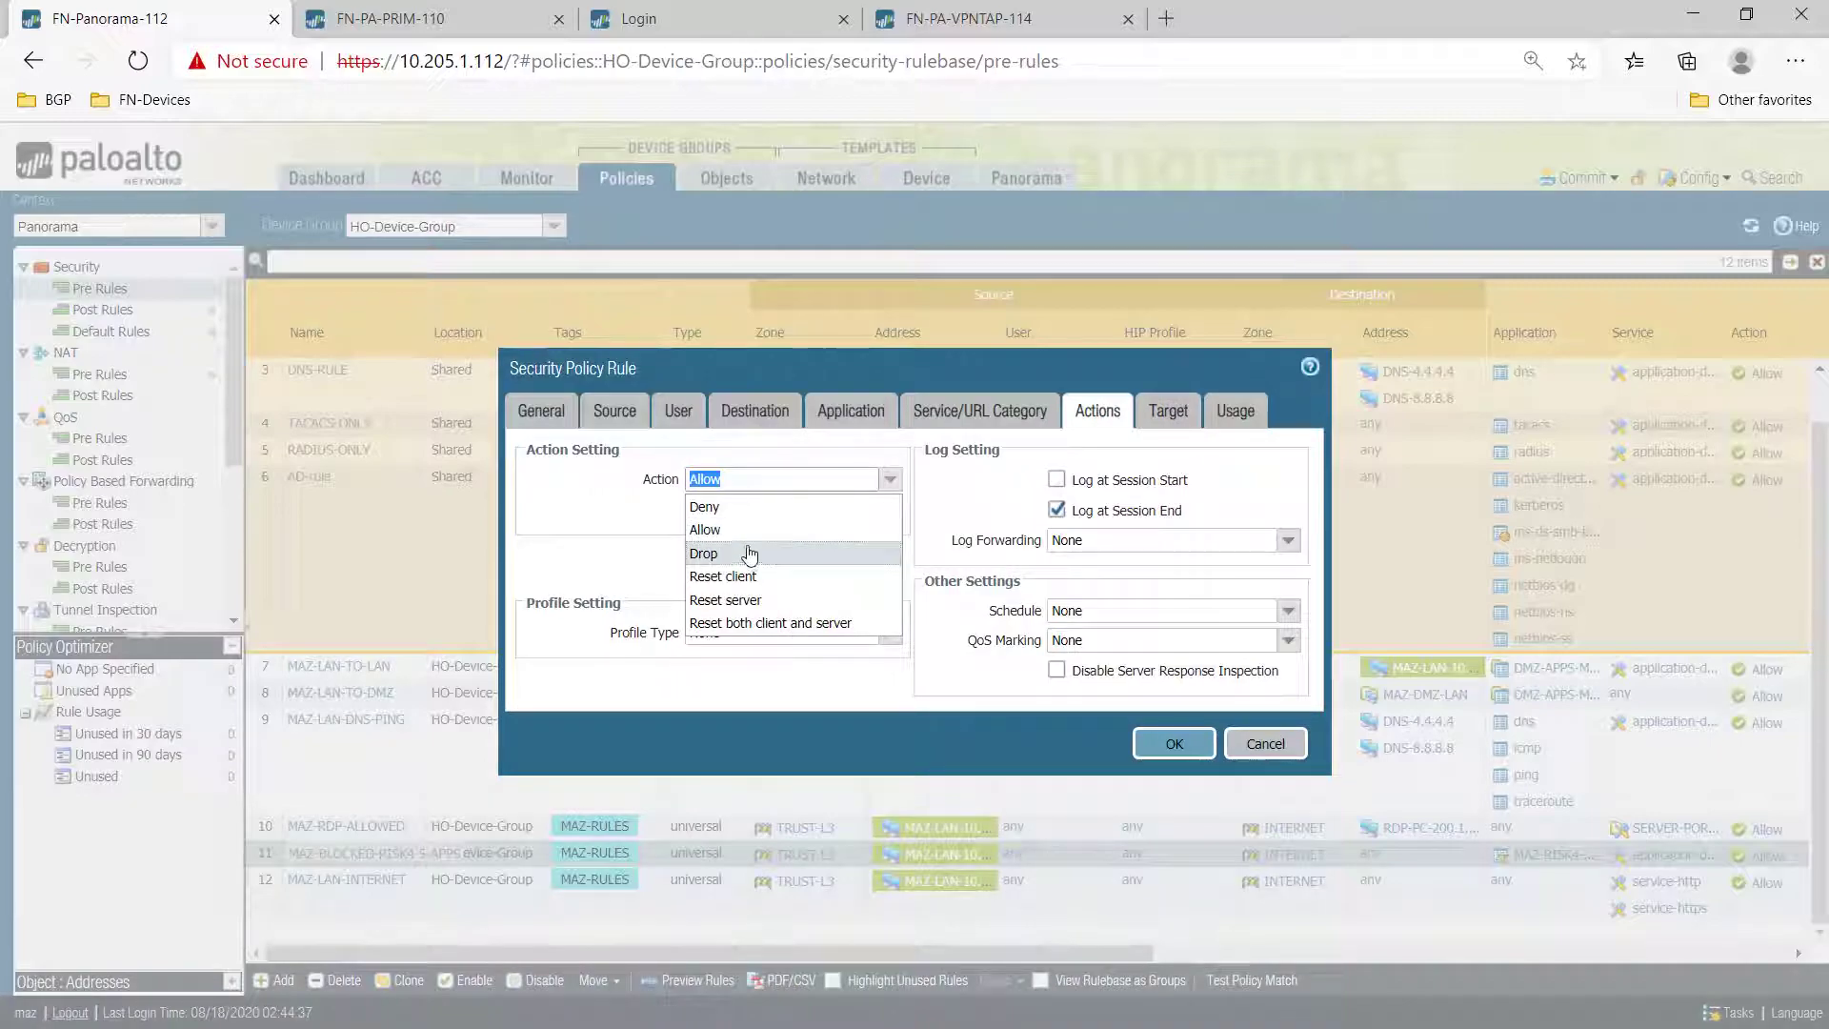
pyautogui.click(723, 510)
pyautogui.click(1173, 745)
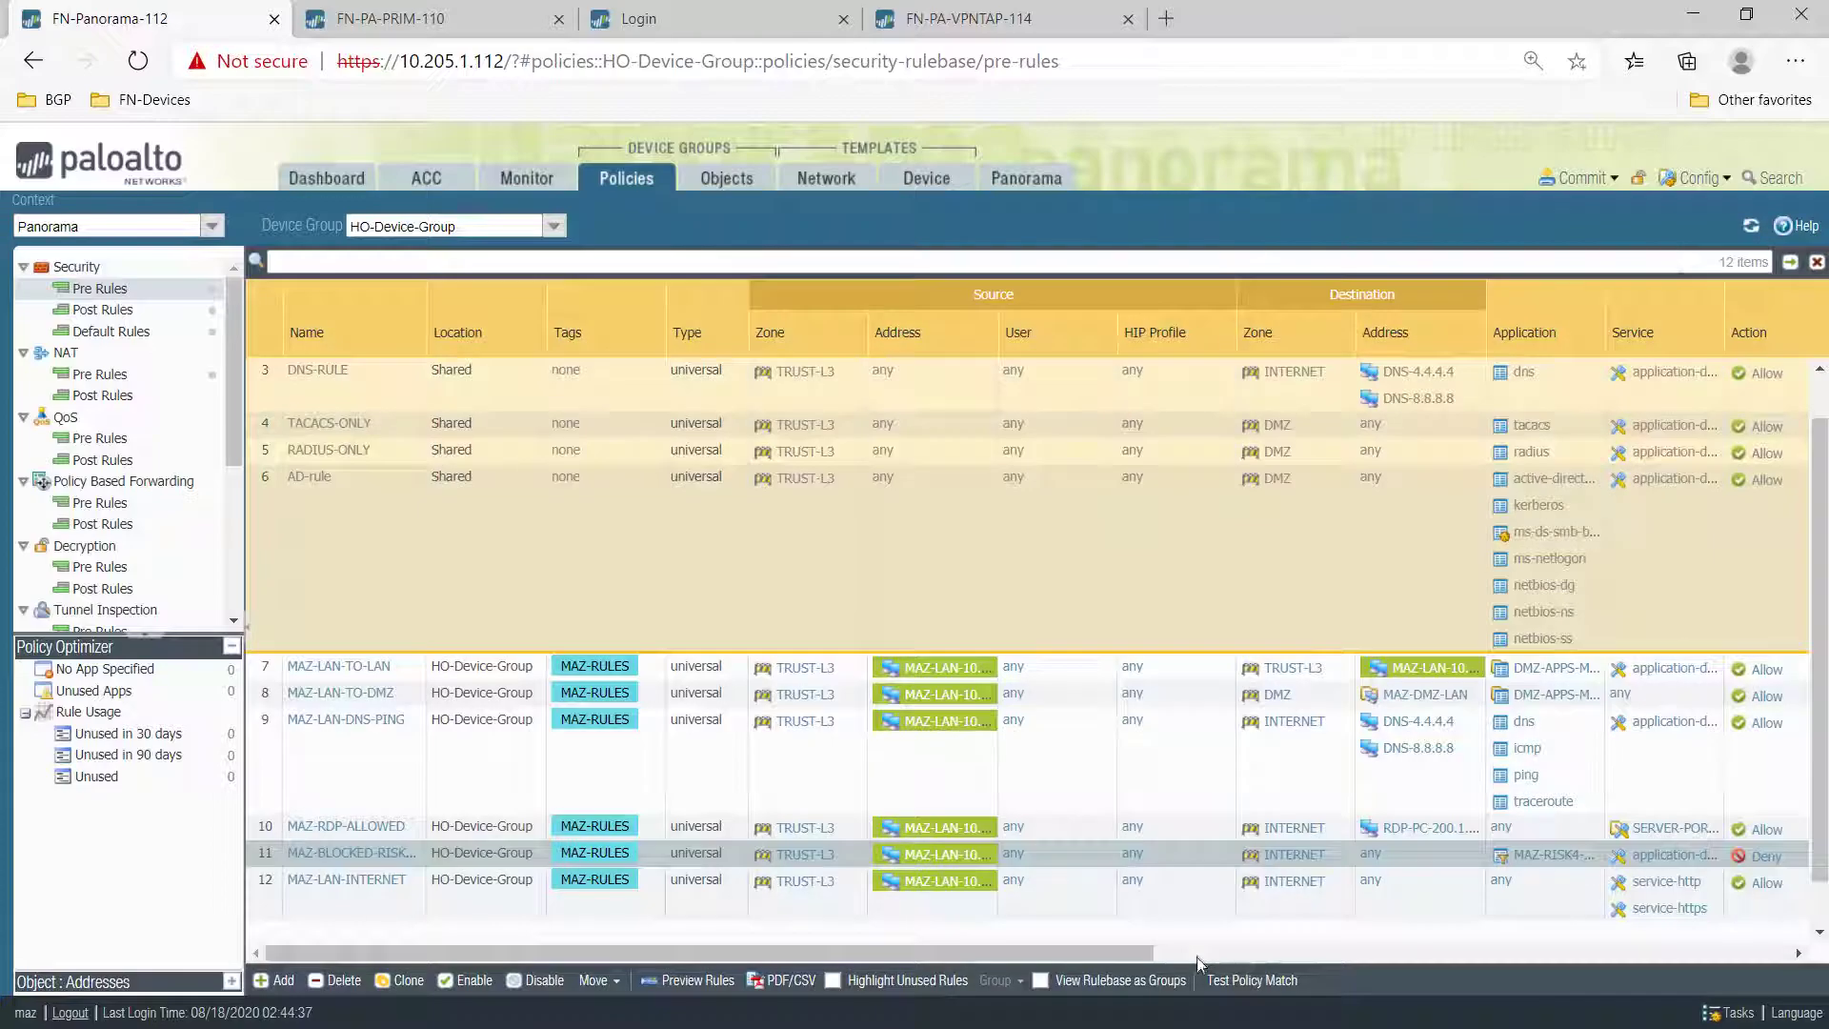
pyautogui.moveTo(1114, 958); pyautogui.dragTo(1336, 951)
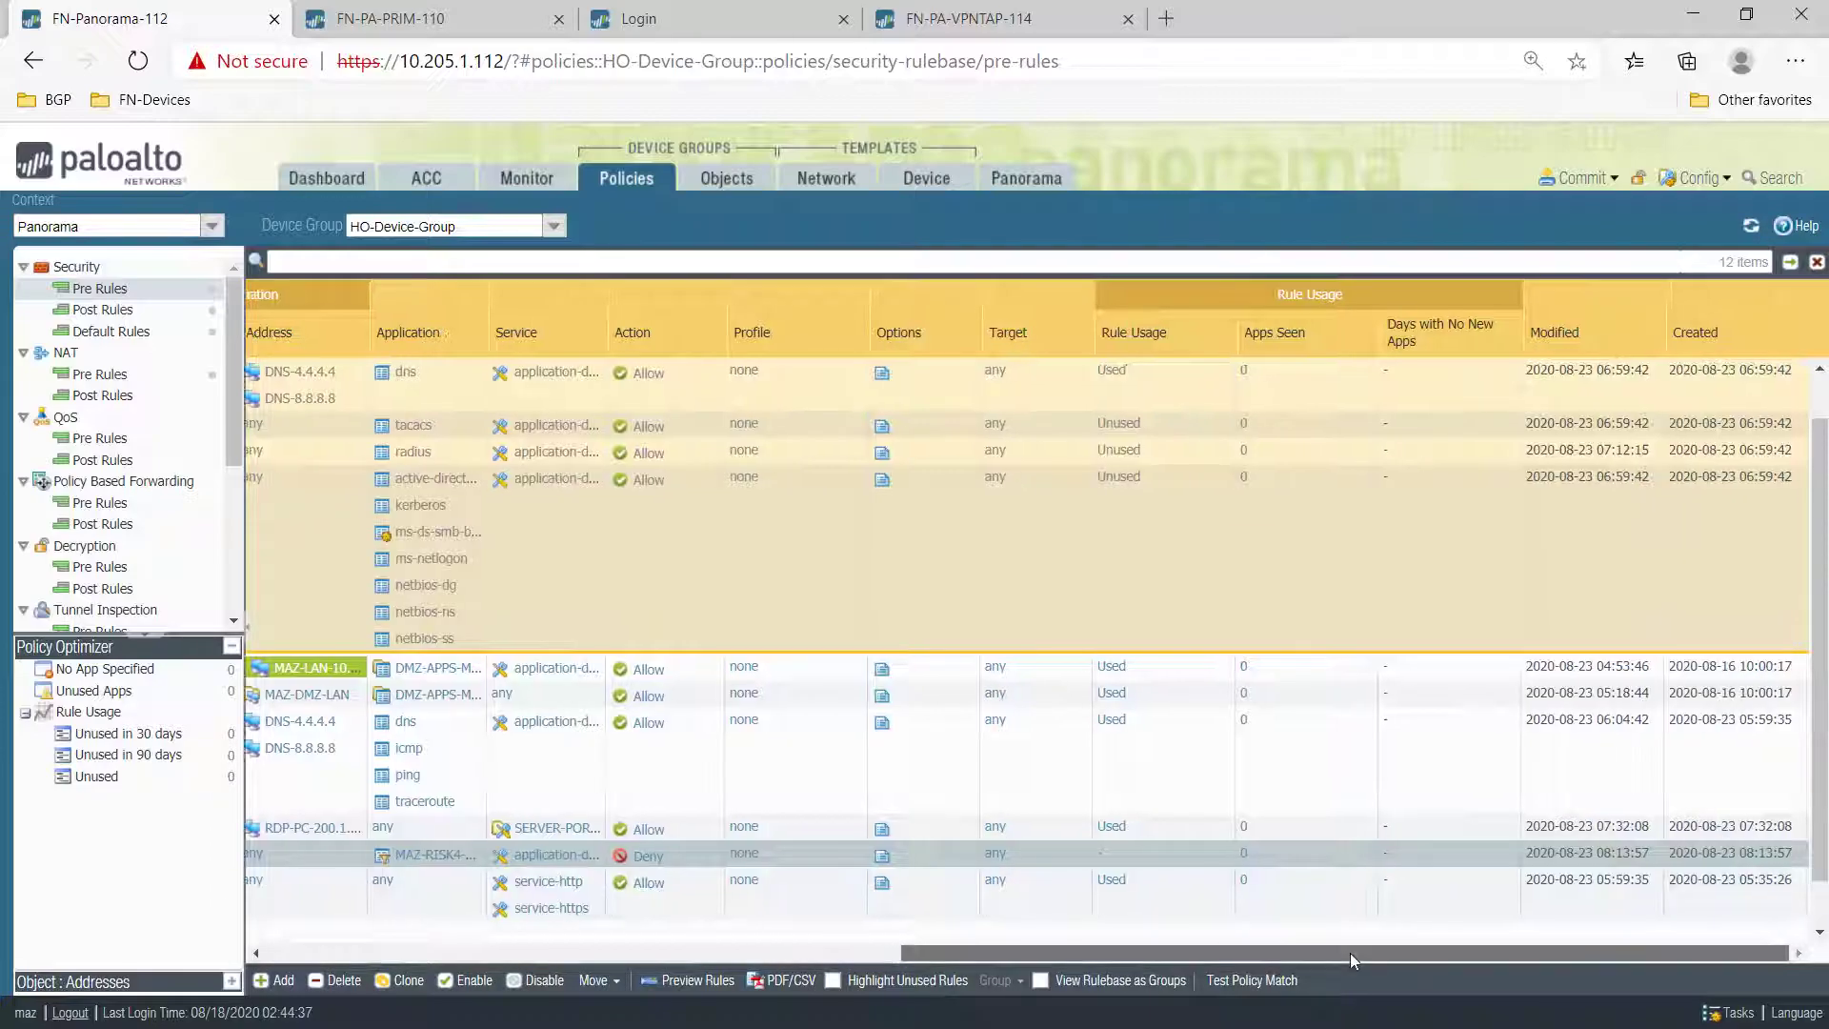
pyautogui.click(1584, 178)
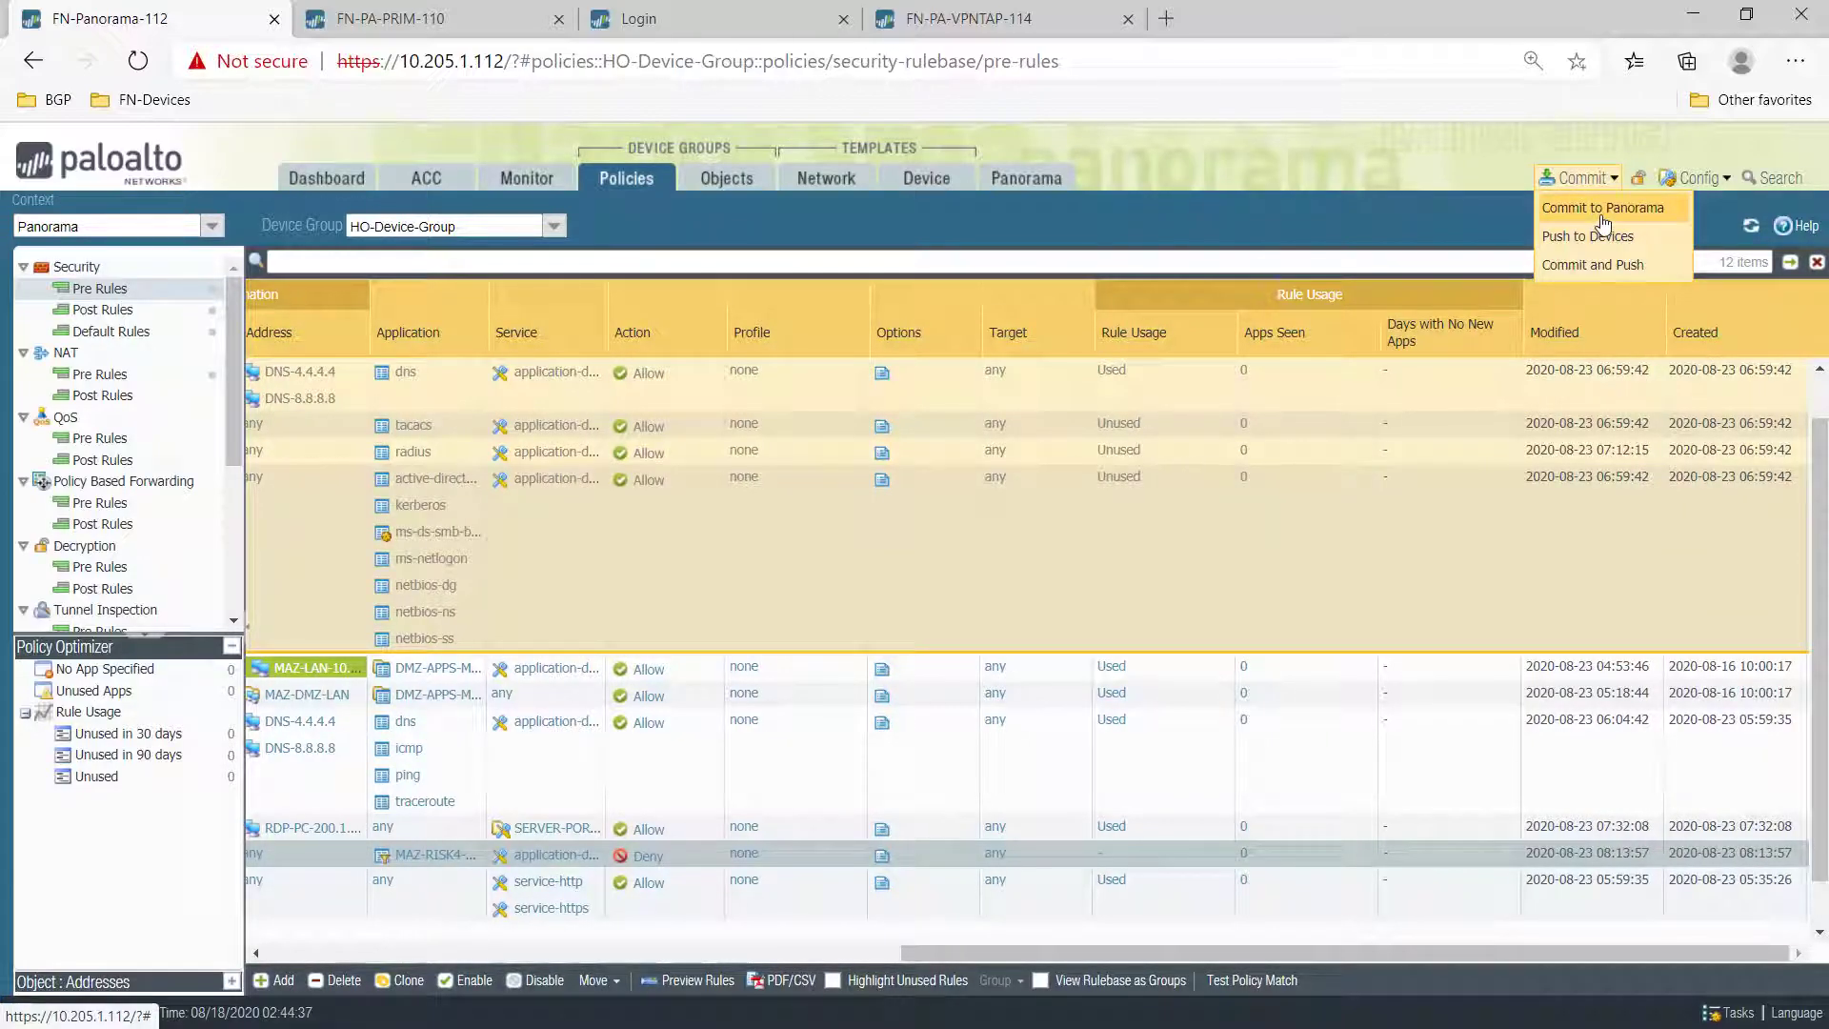
# - Commit the changes to Panorama and check rule 11's Deny action in the pre-rules table
pyautogui.click(1601, 207)
pyautogui.click(1233, 849)
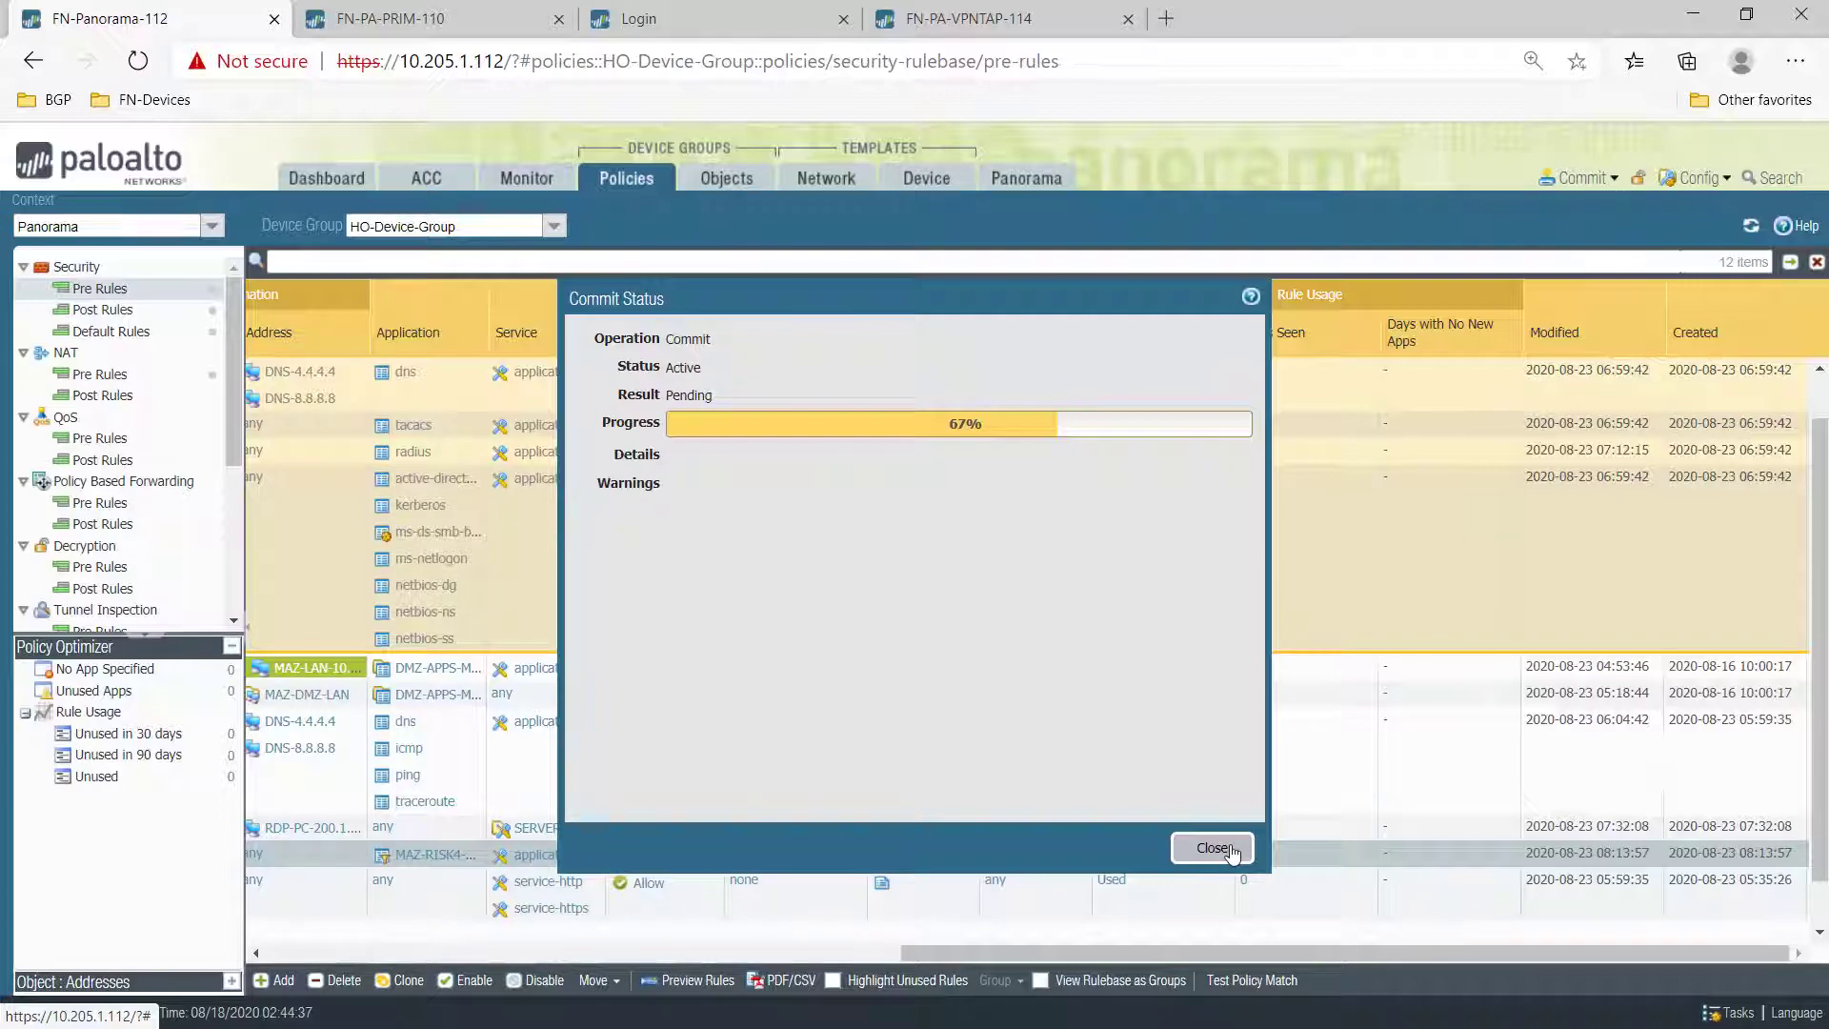
pyautogui.click(1217, 849)
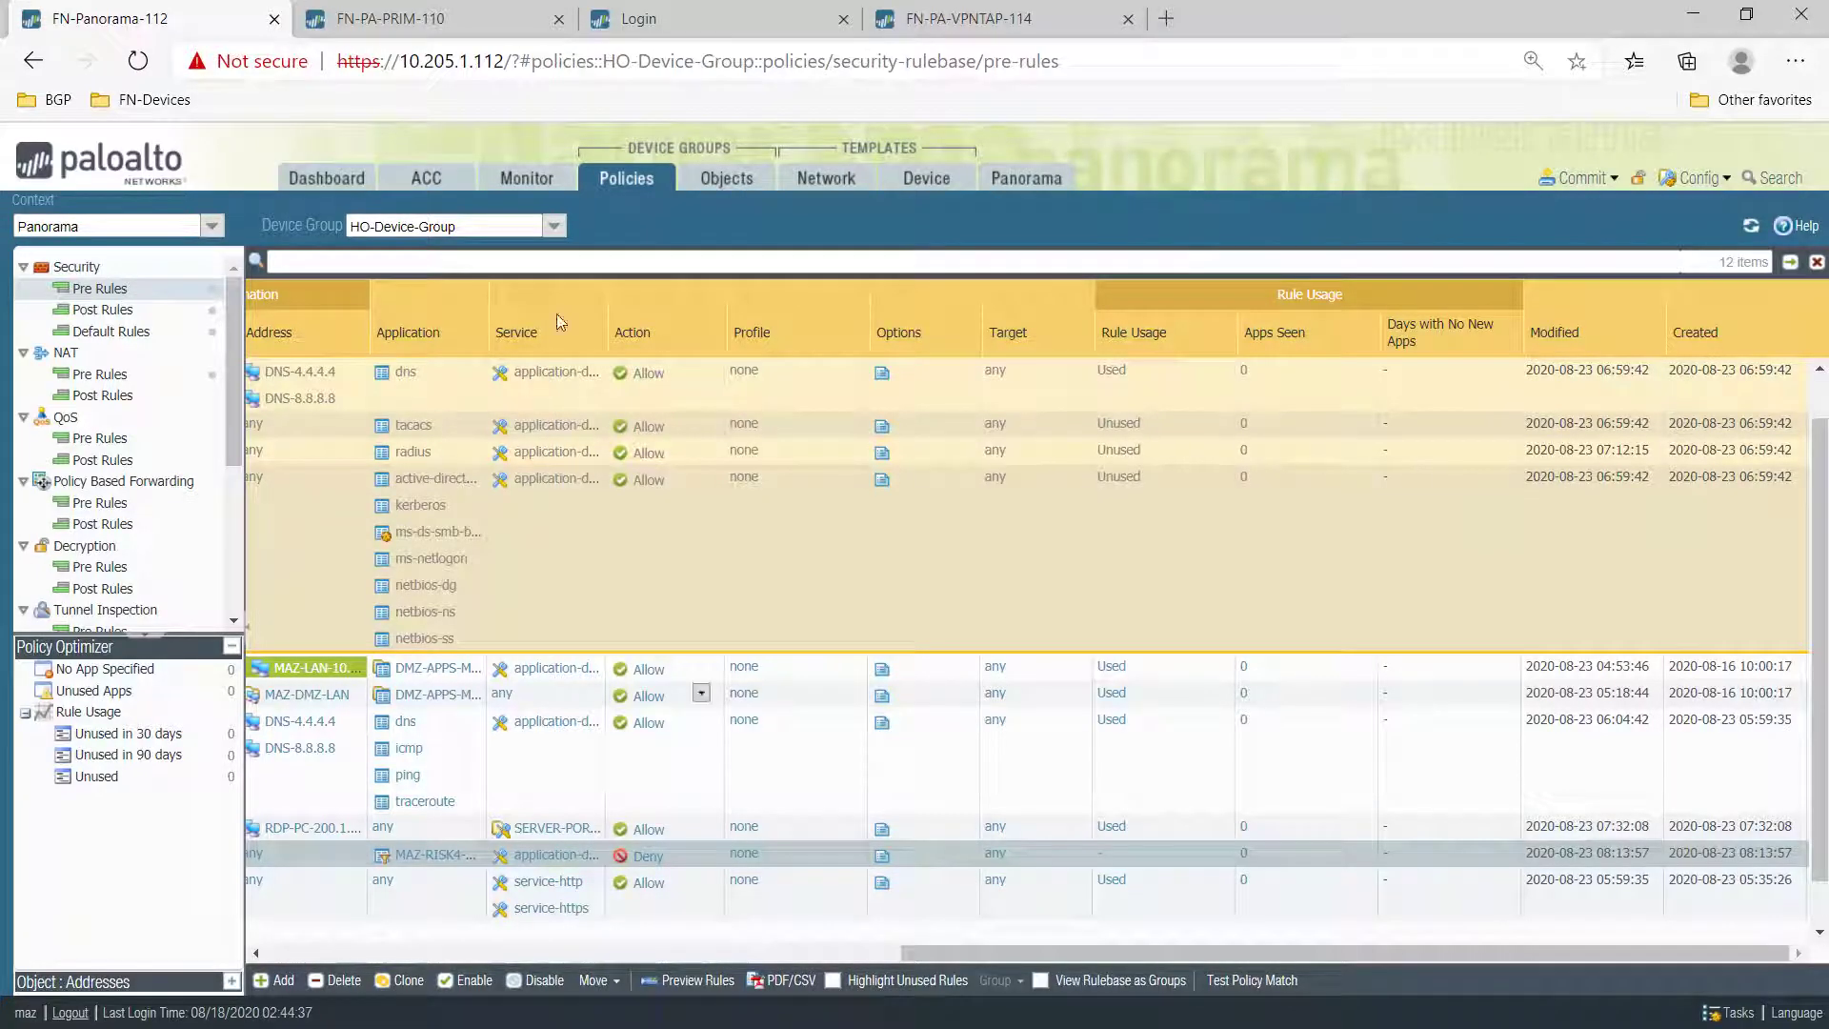
pyautogui.click(542, 953)
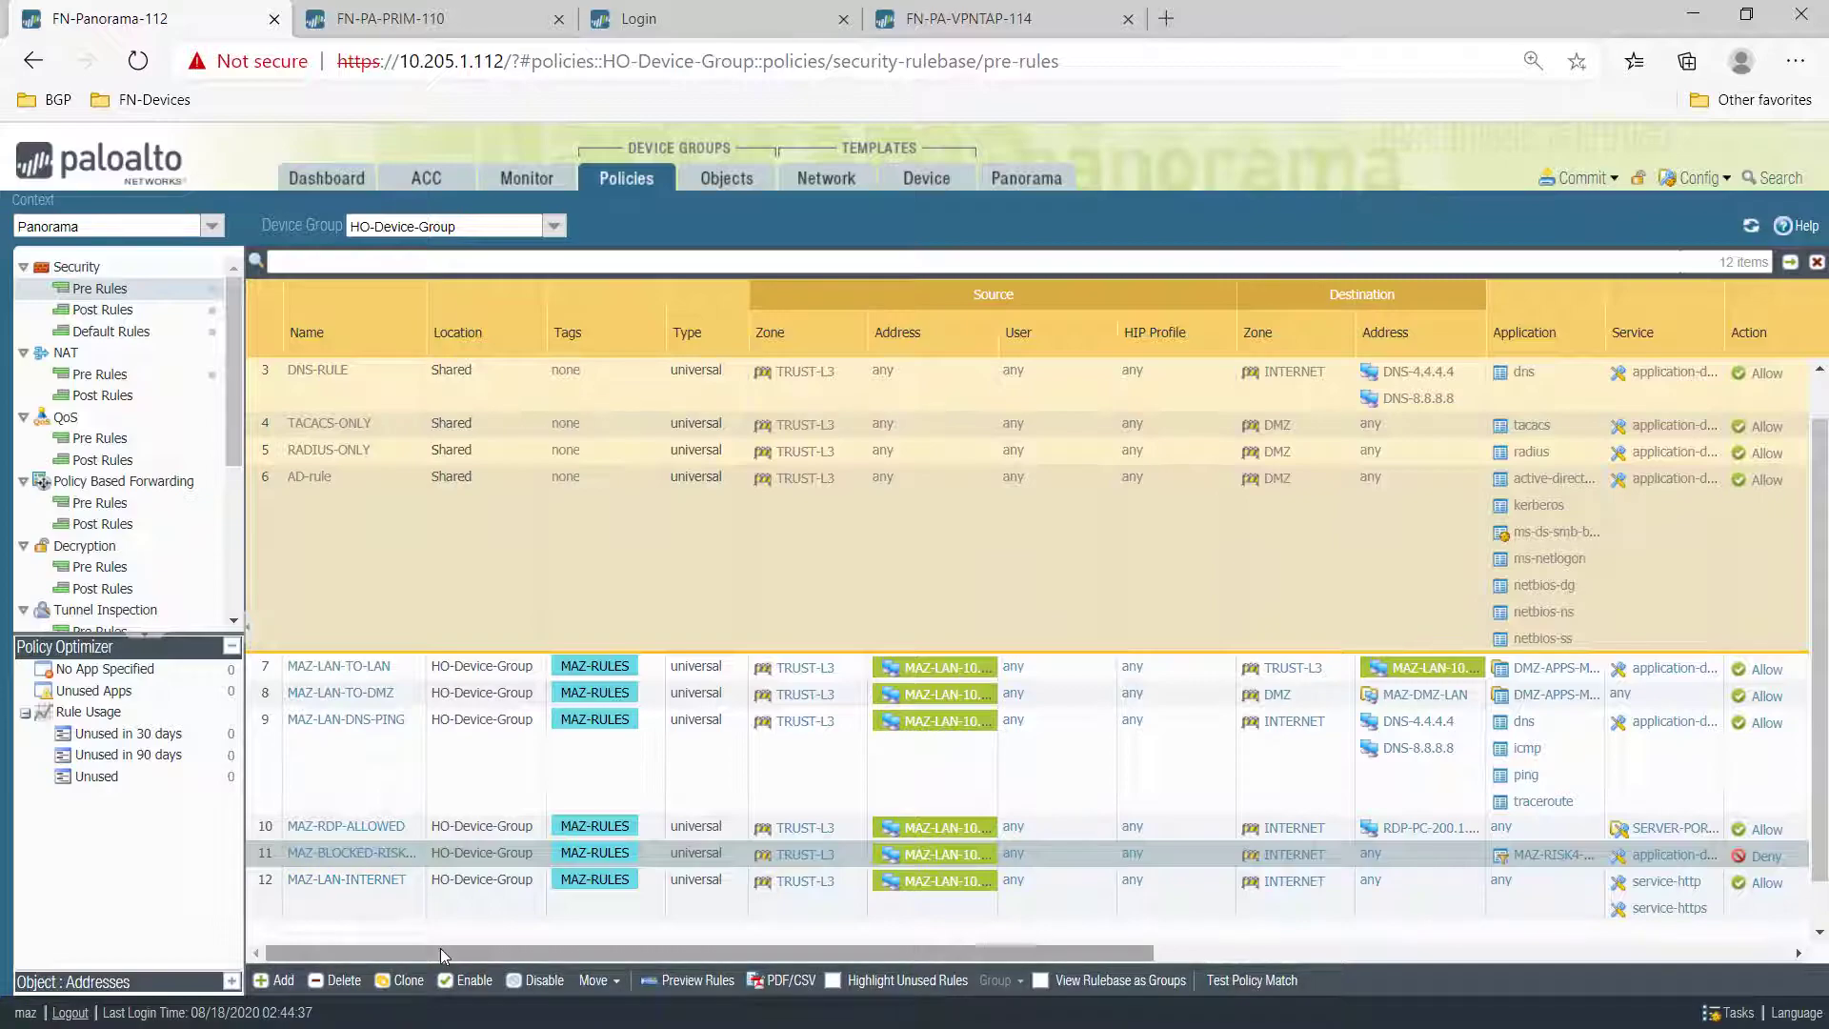
pyautogui.moveTo(441, 954); pyautogui.dragTo(965, 956)
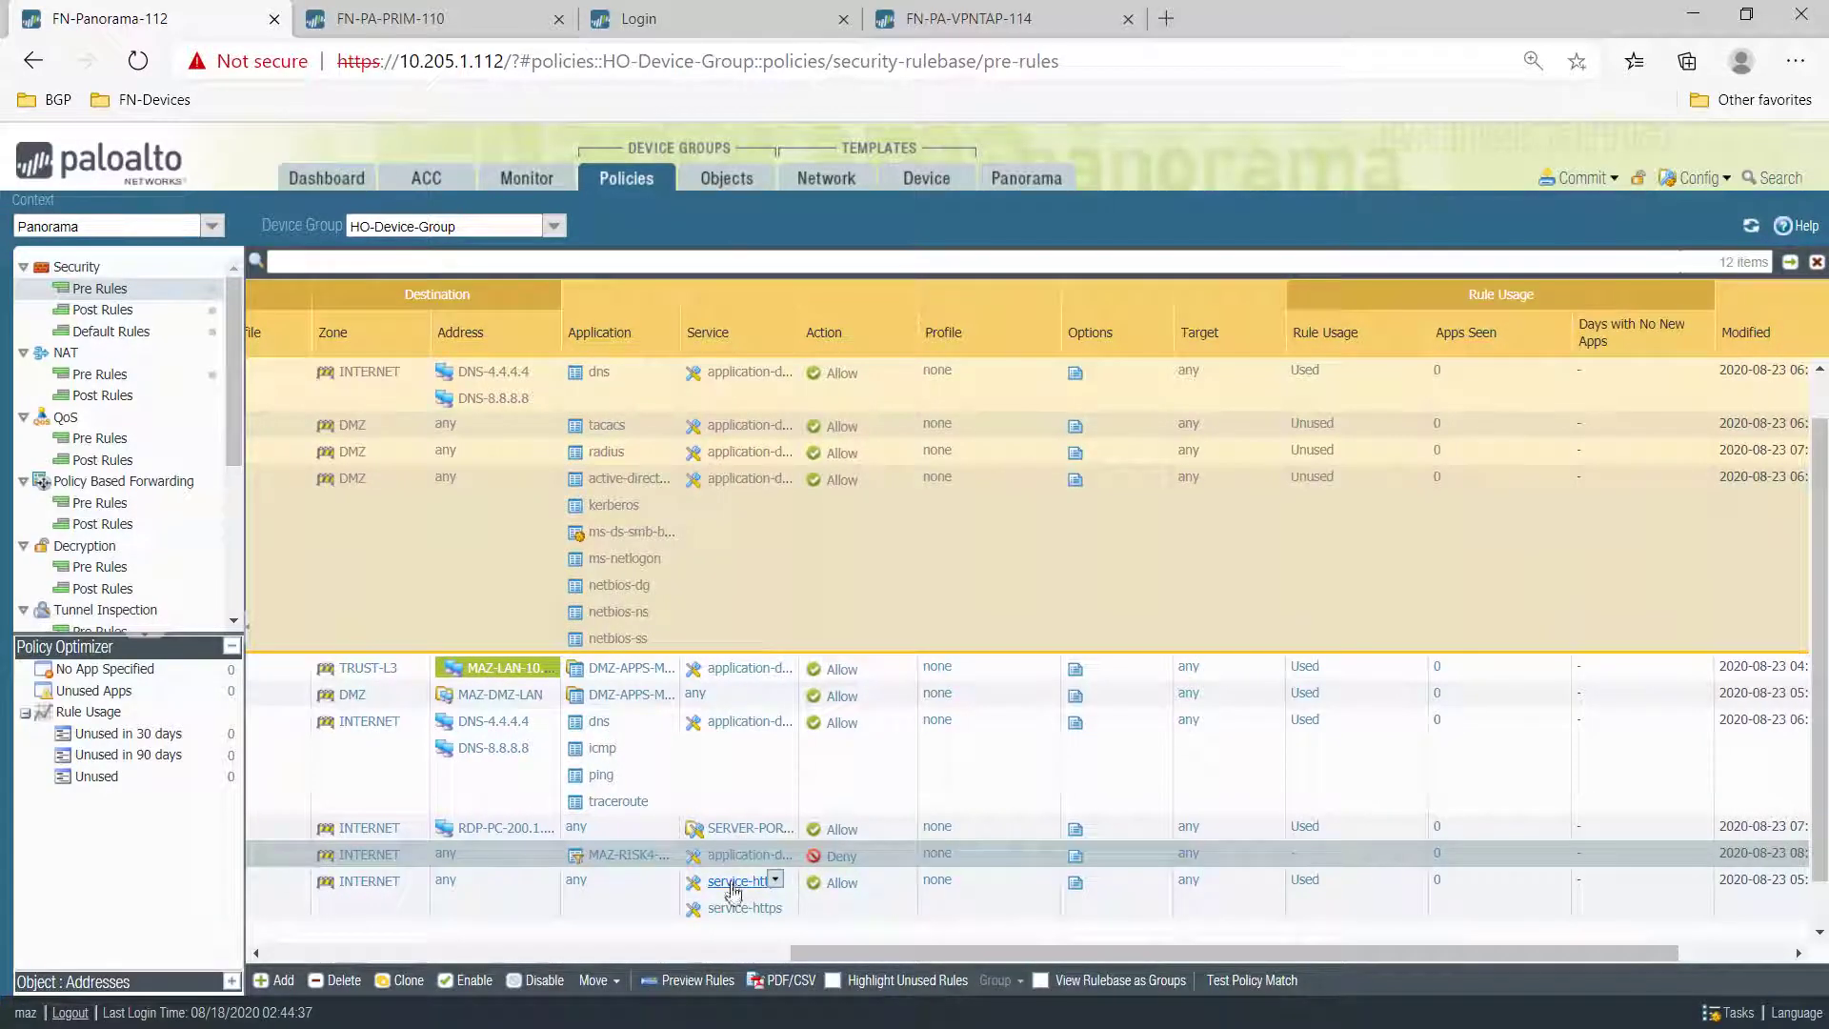
pyautogui.moveTo(741, 881)
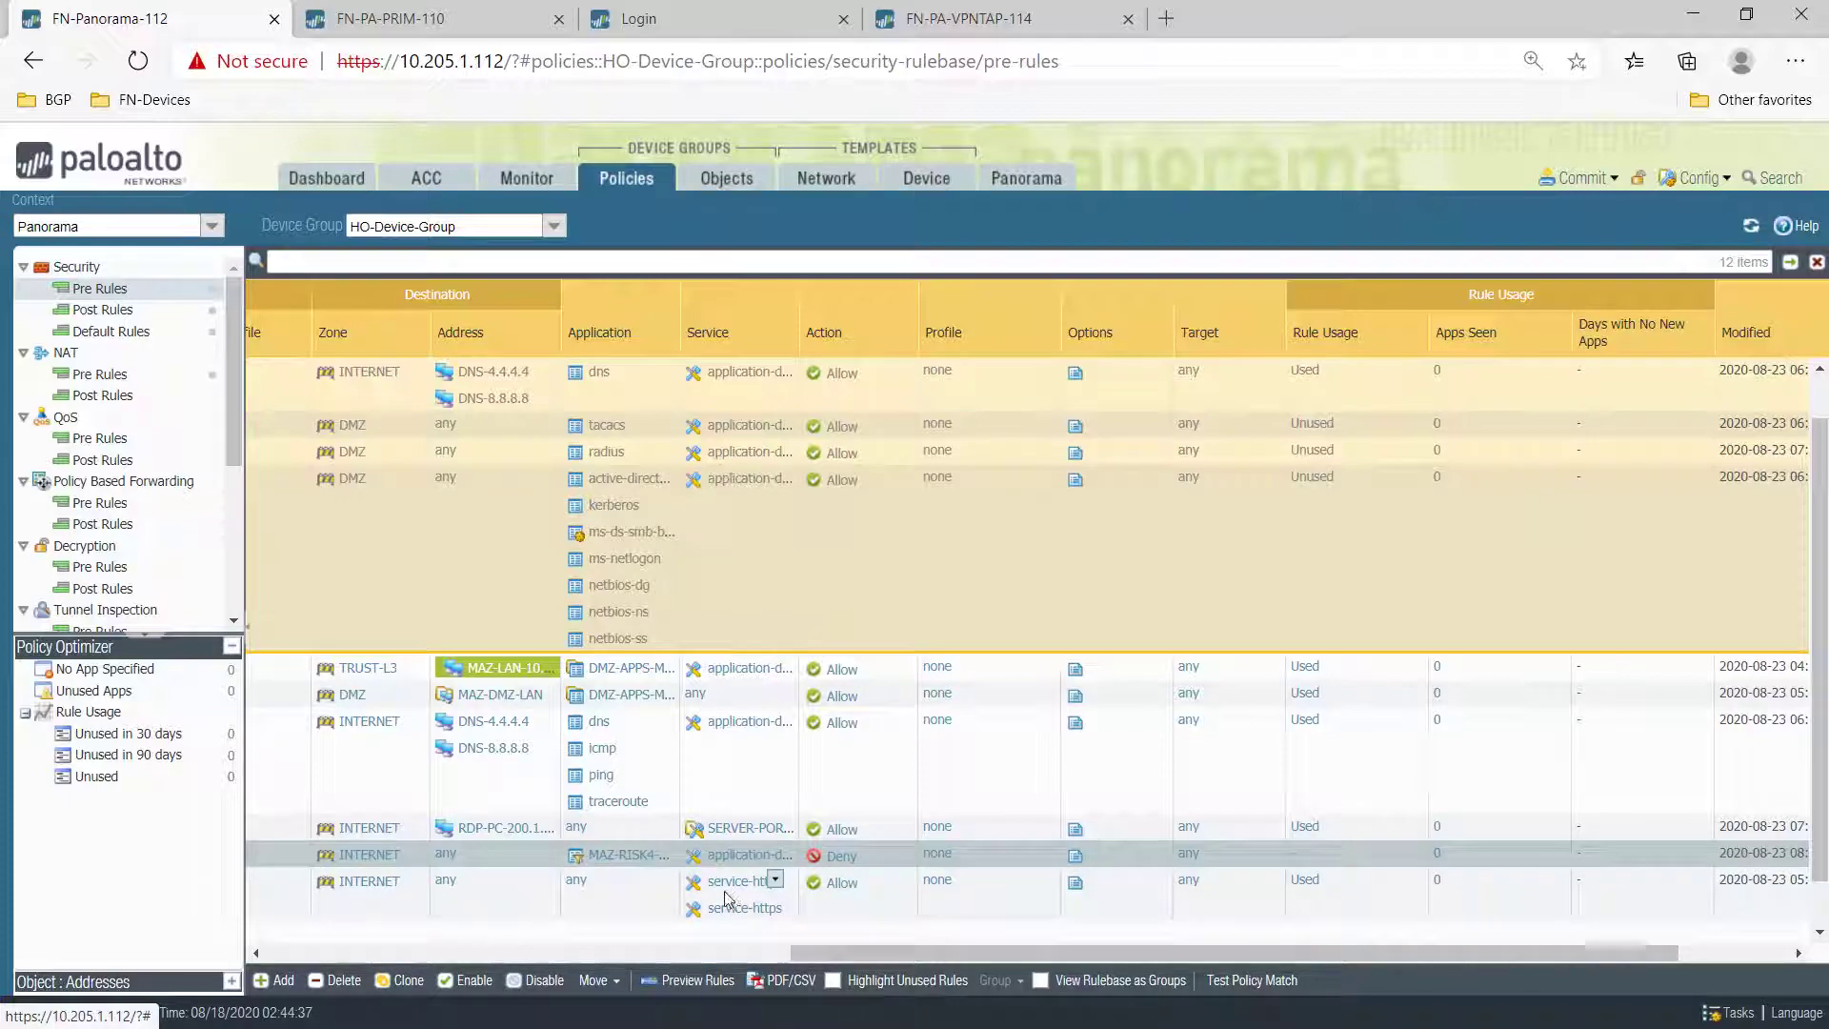
pyautogui.click(610, 896)
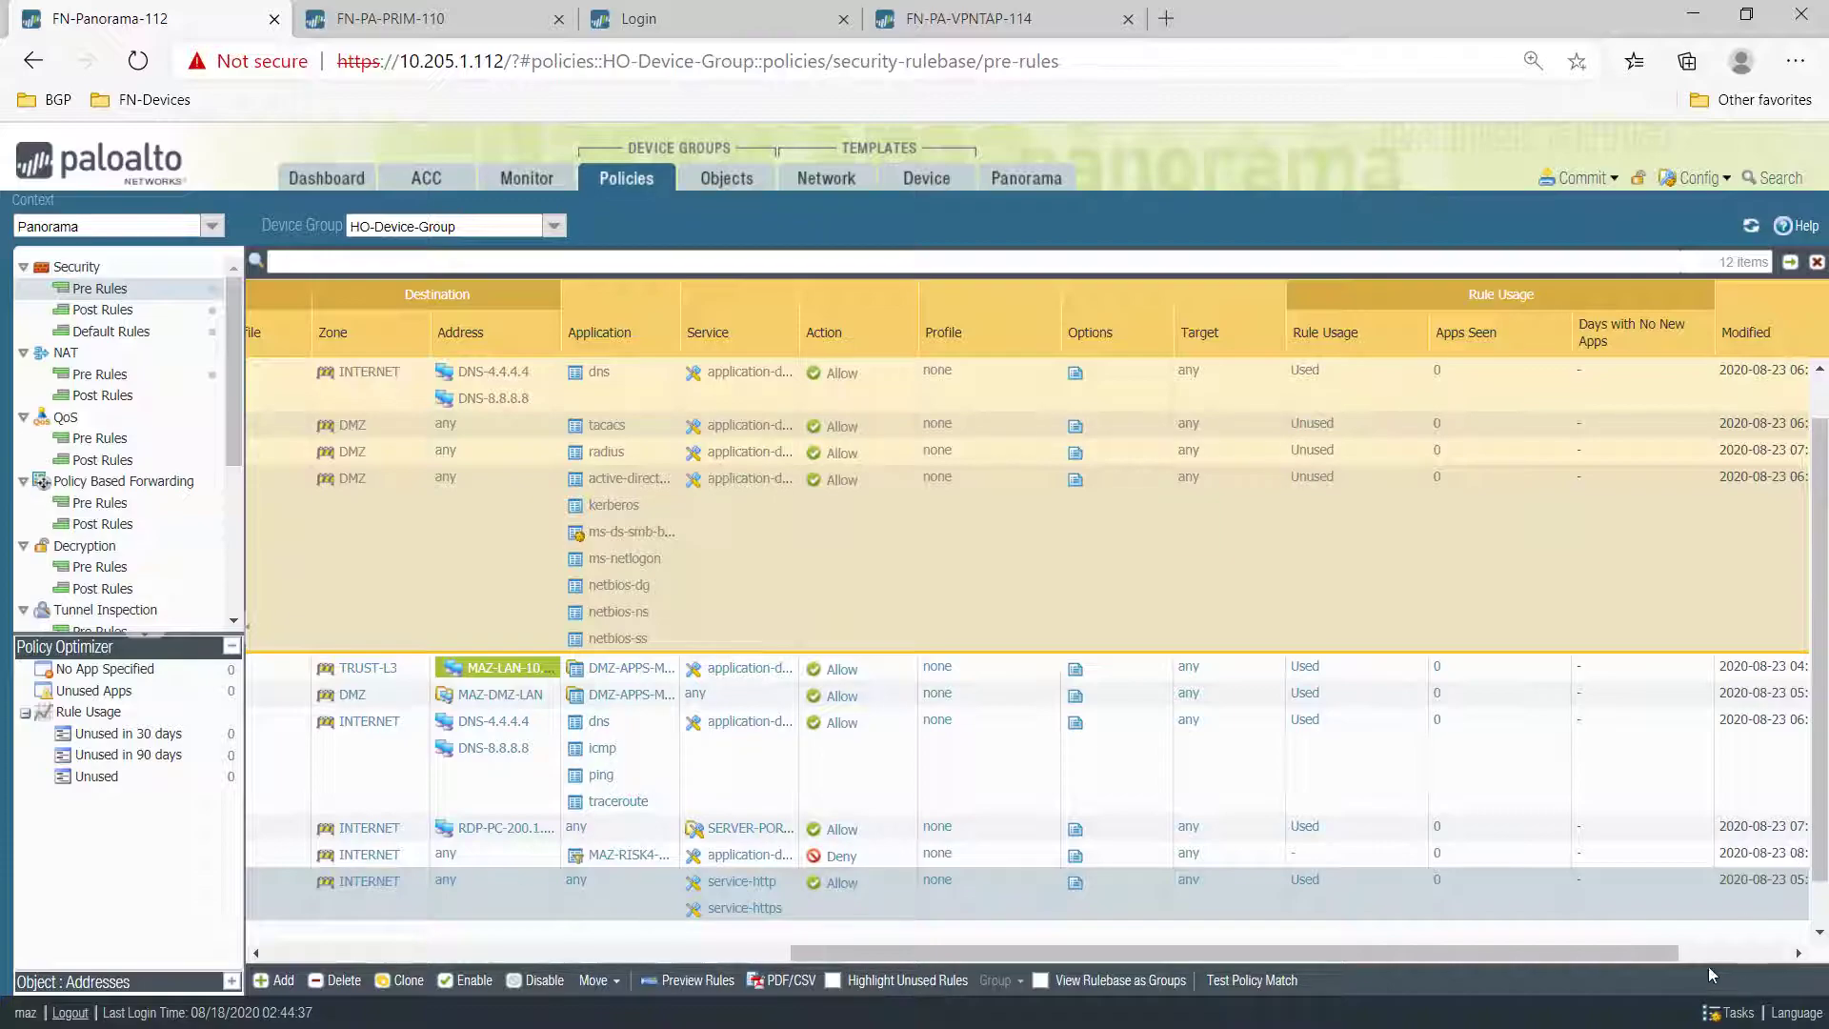
pyautogui.hscroll(3, 1713, 966)
# - Attempt another Panorama commit, which finds nothing to commit
pyautogui.click(1582, 177)
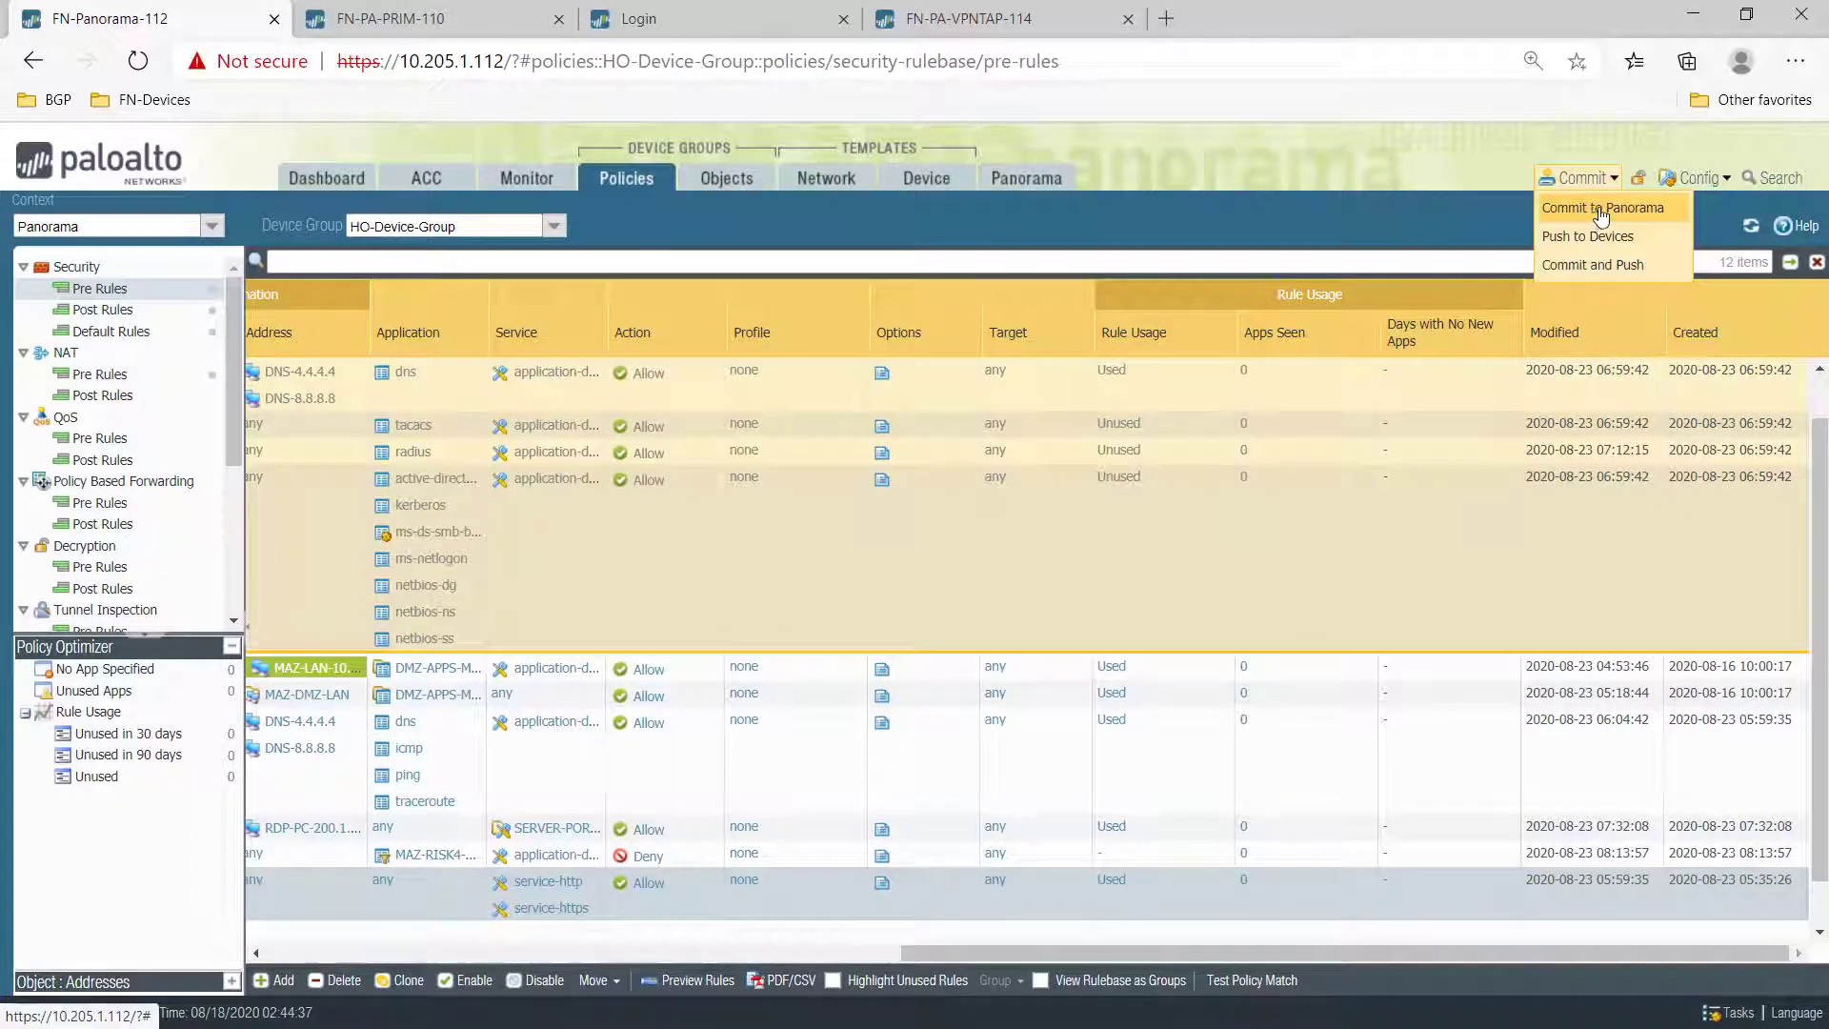
pyautogui.click(1602, 211)
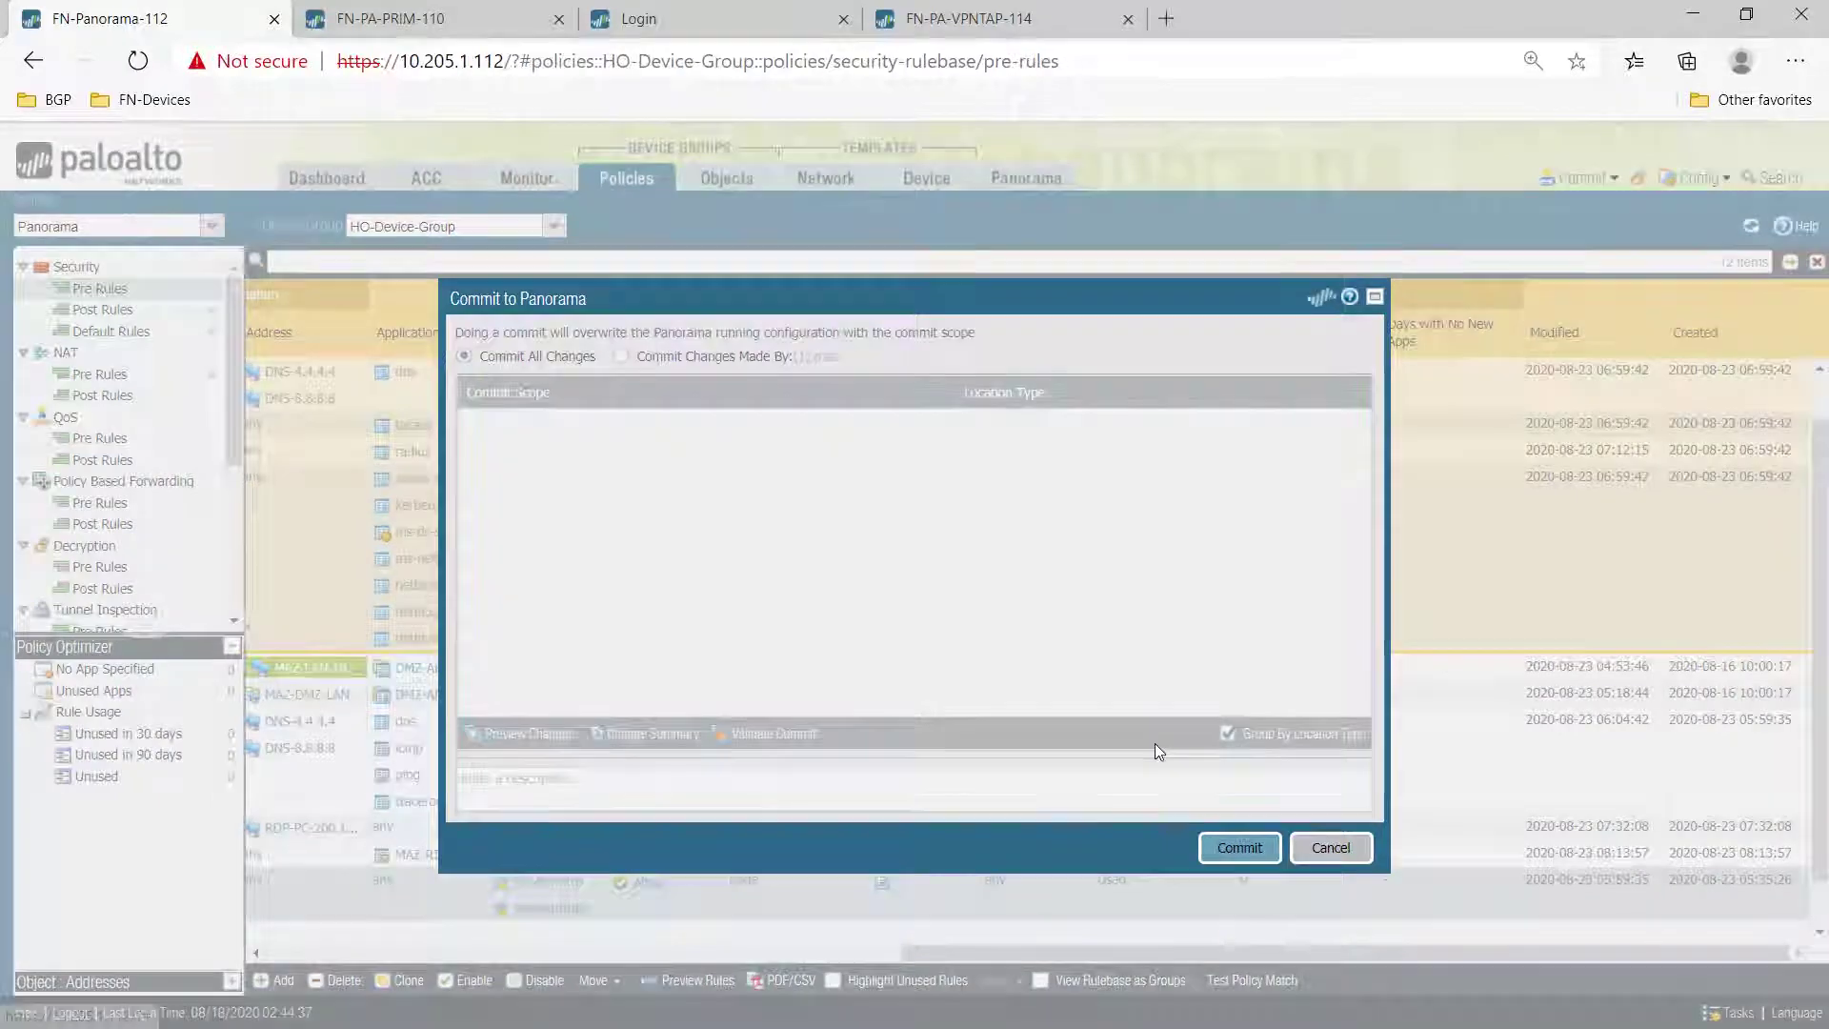
pyautogui.click(923, 675)
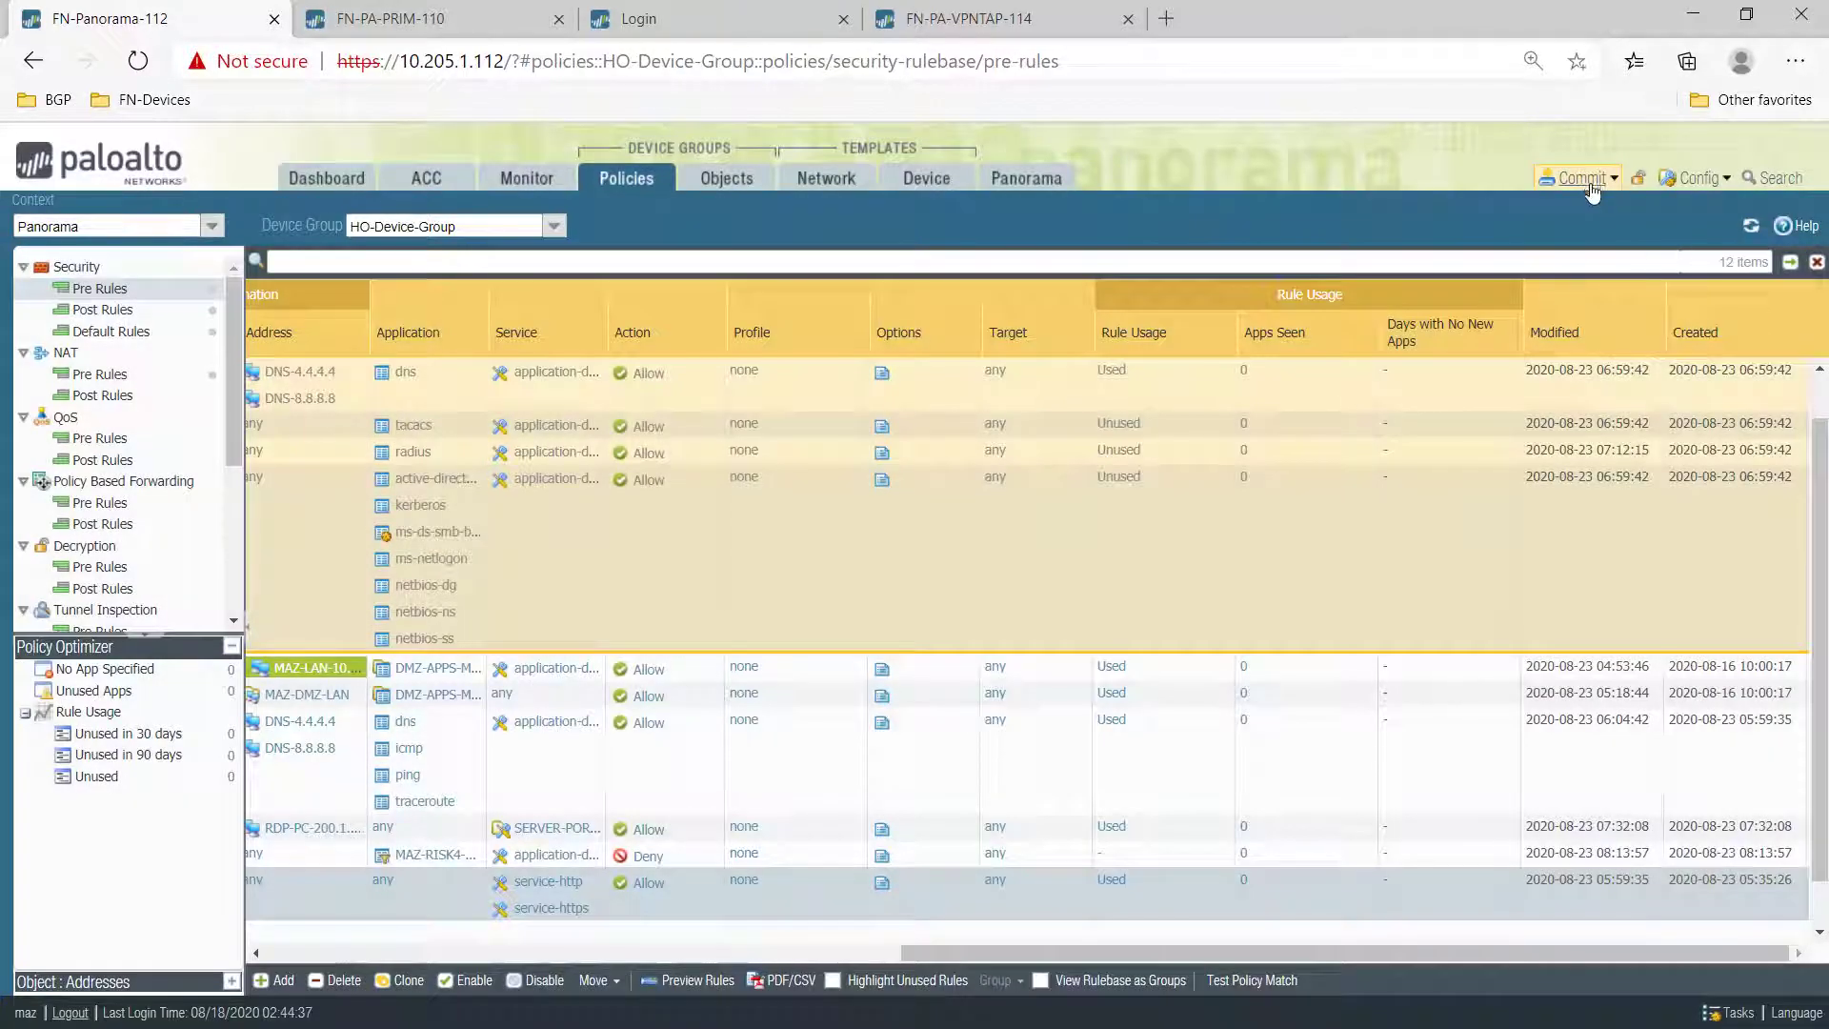
# - Push the configuration to FN-PA-PRIM-110 alone, excluding VPNTAP-Device-Group
pyautogui.click(1589, 184)
pyautogui.click(1596, 238)
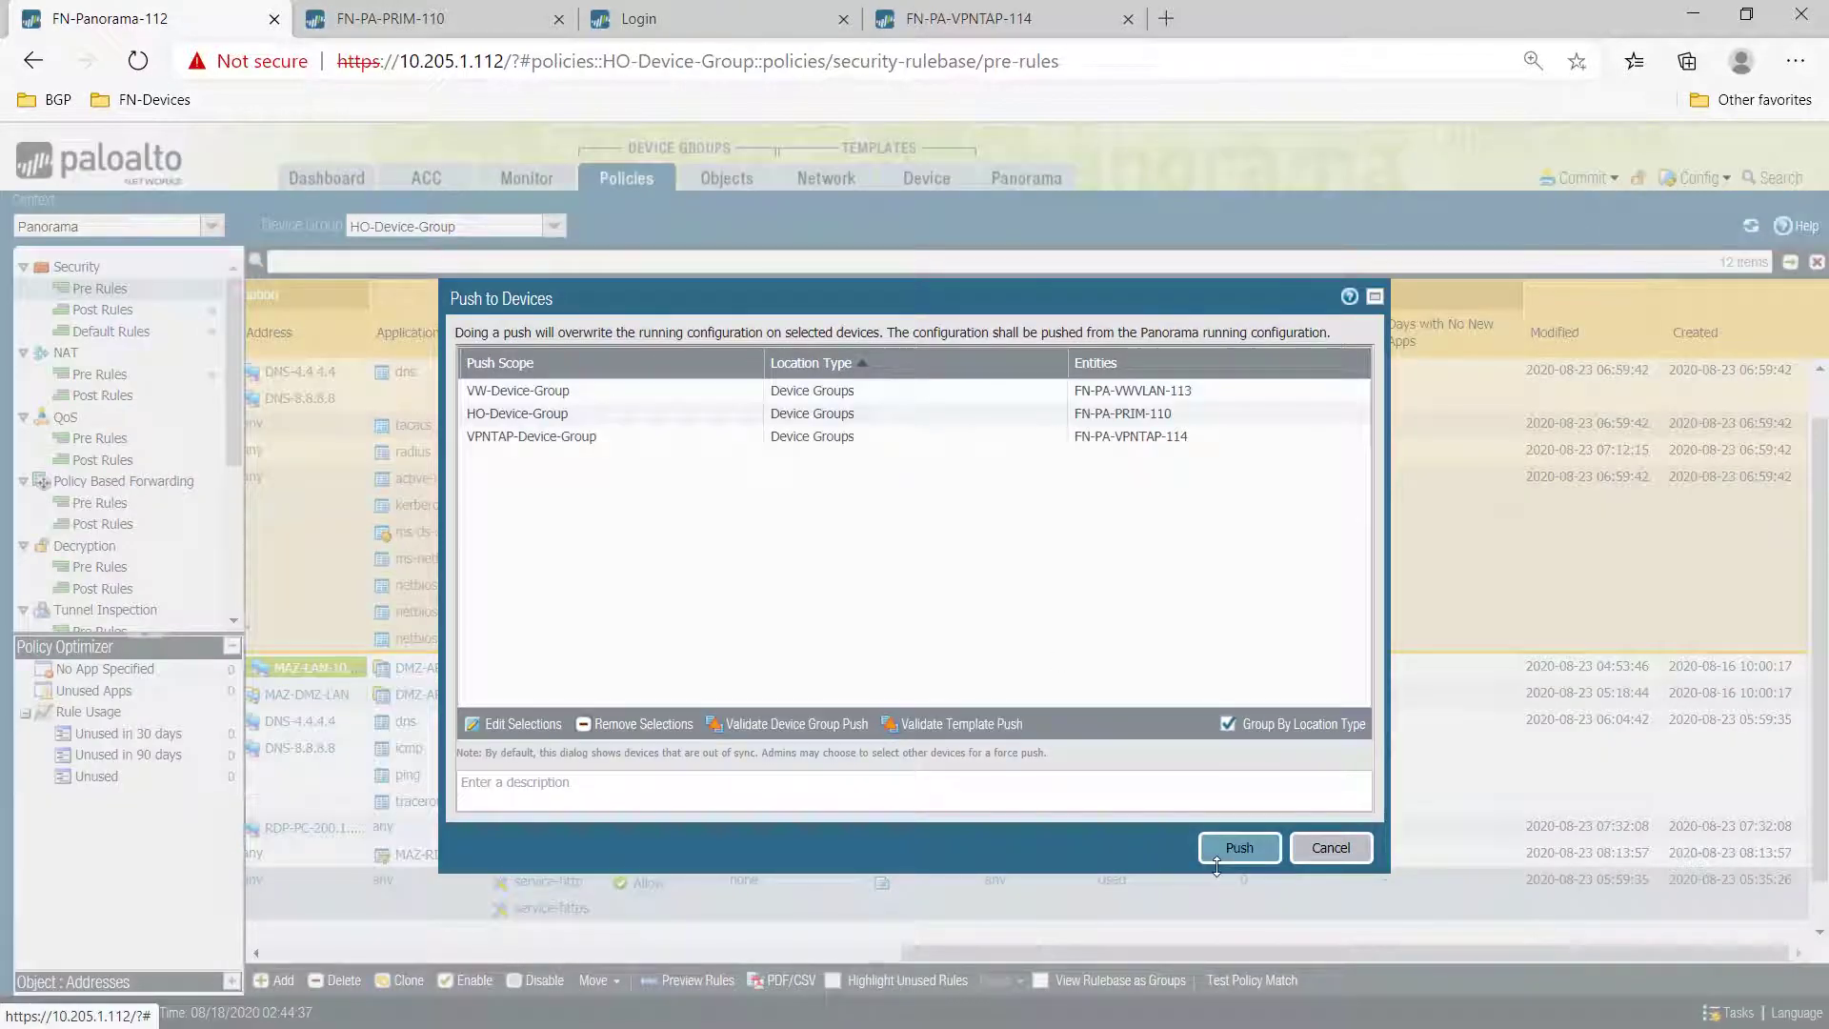
pyautogui.click(493, 724)
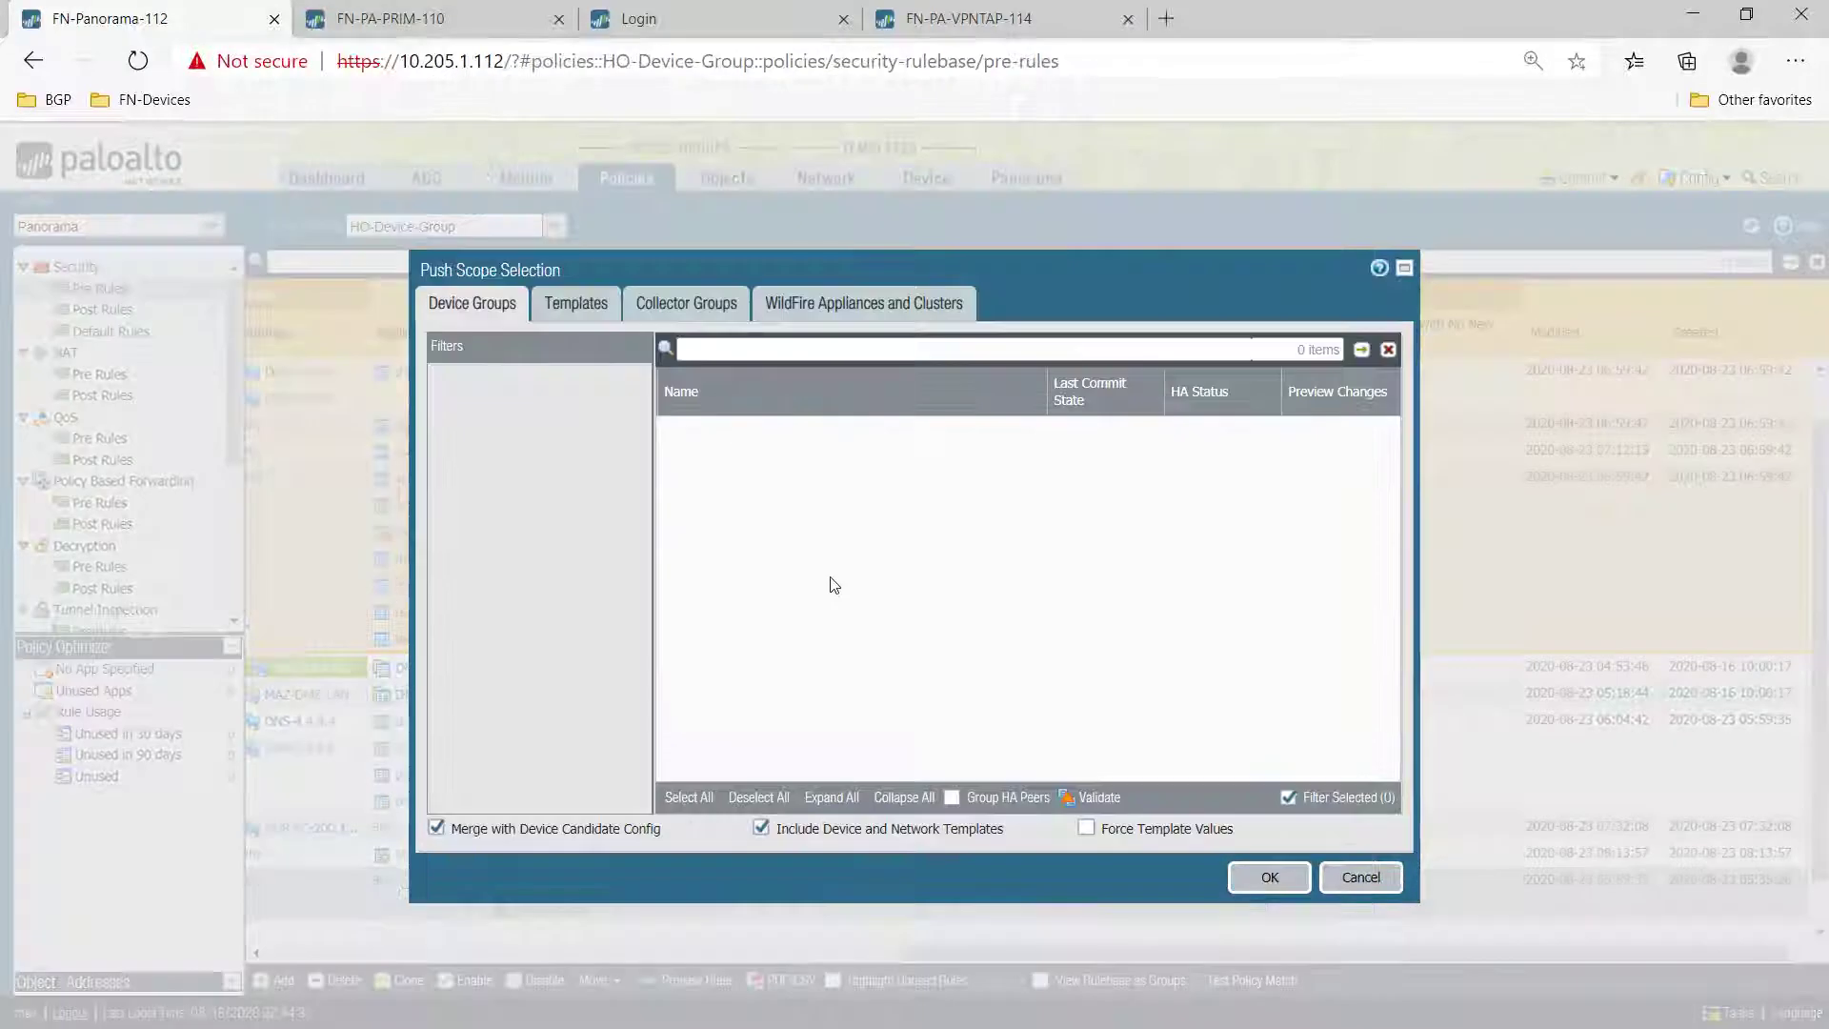
pyautogui.click(696, 476)
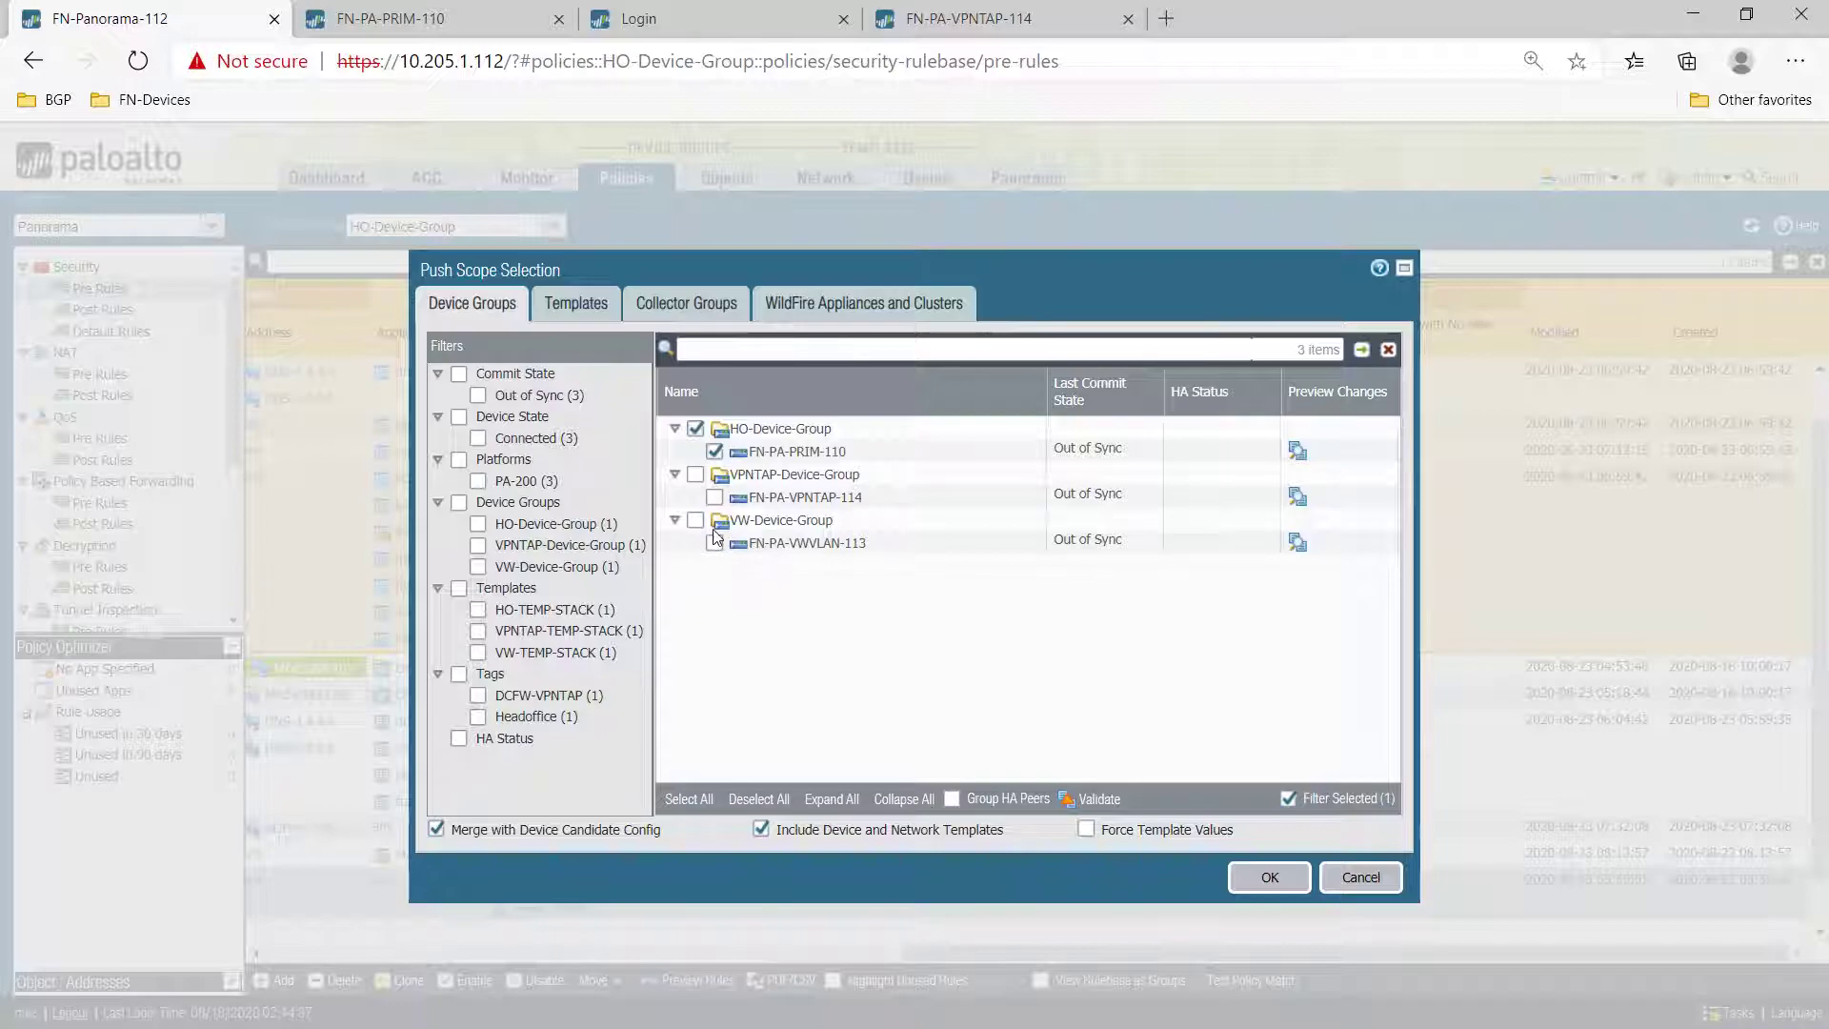
pyautogui.click(1242, 872)
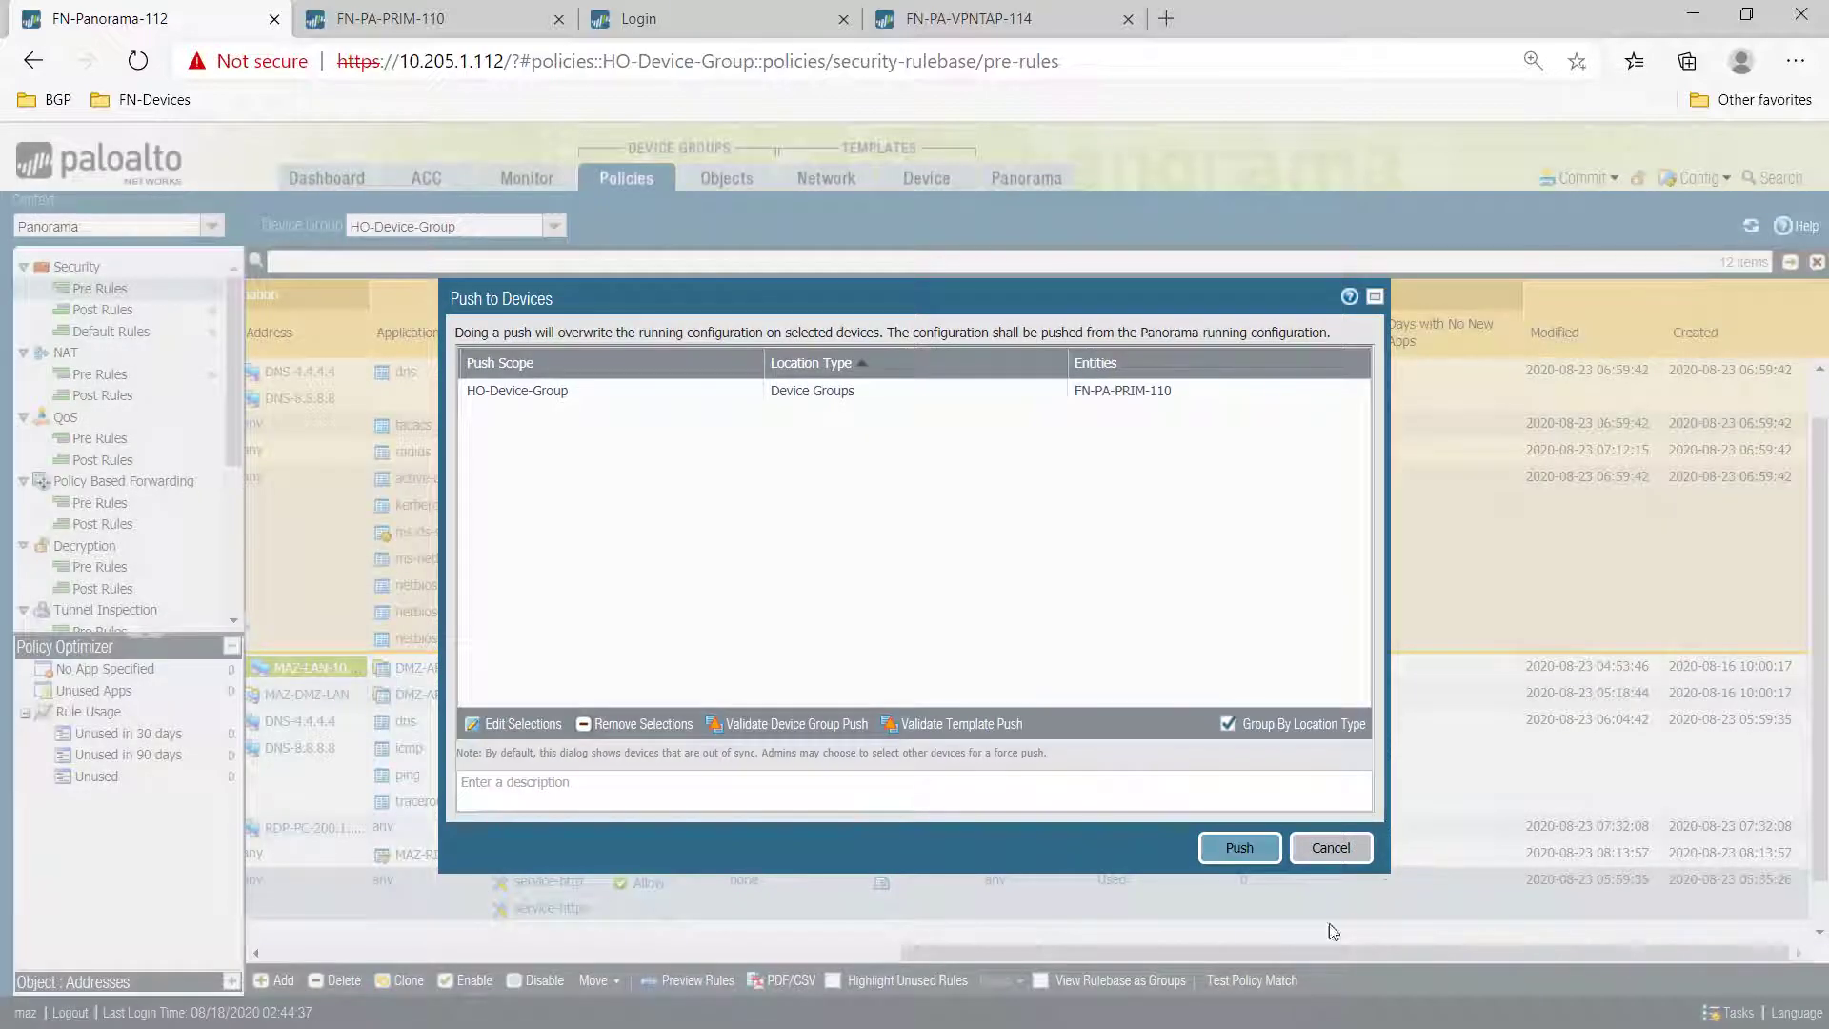
pyautogui.click(1239, 853)
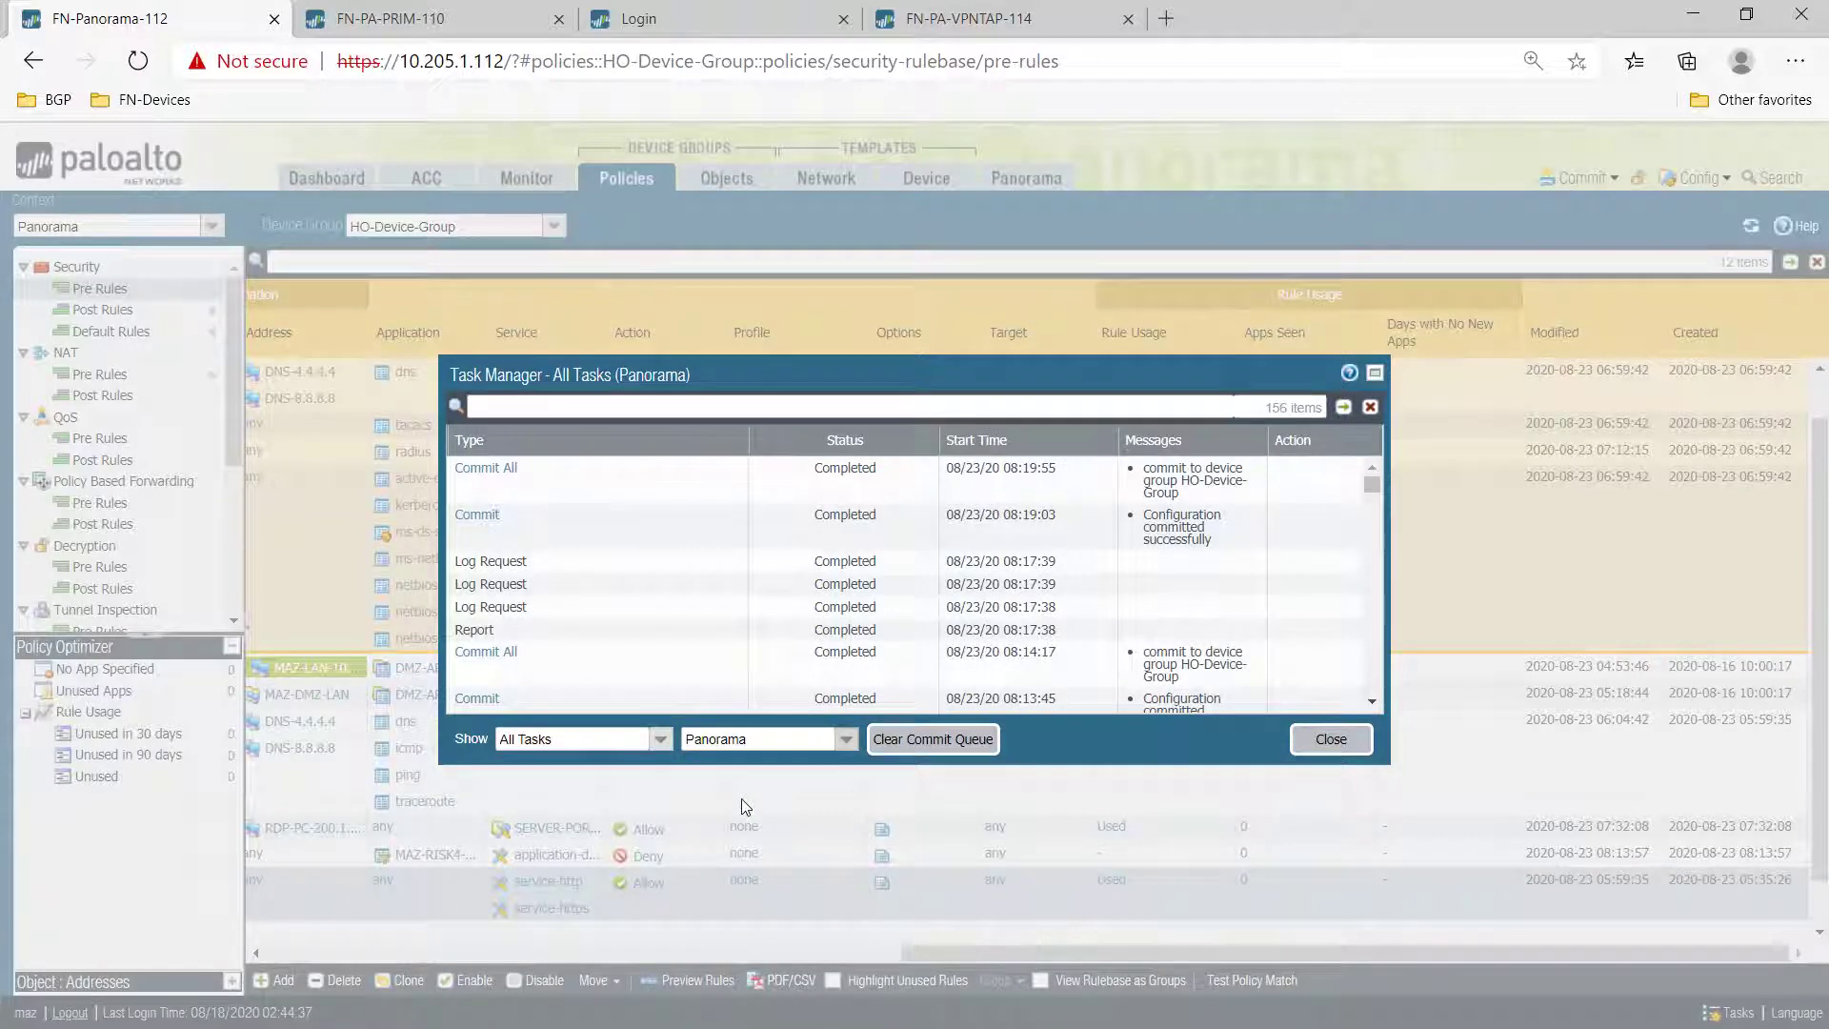
# - Confirm in Task Manager that Commit All to FN-PA-PRIM-110 completed, then switch to the remote desktop
pyautogui.click(846, 739)
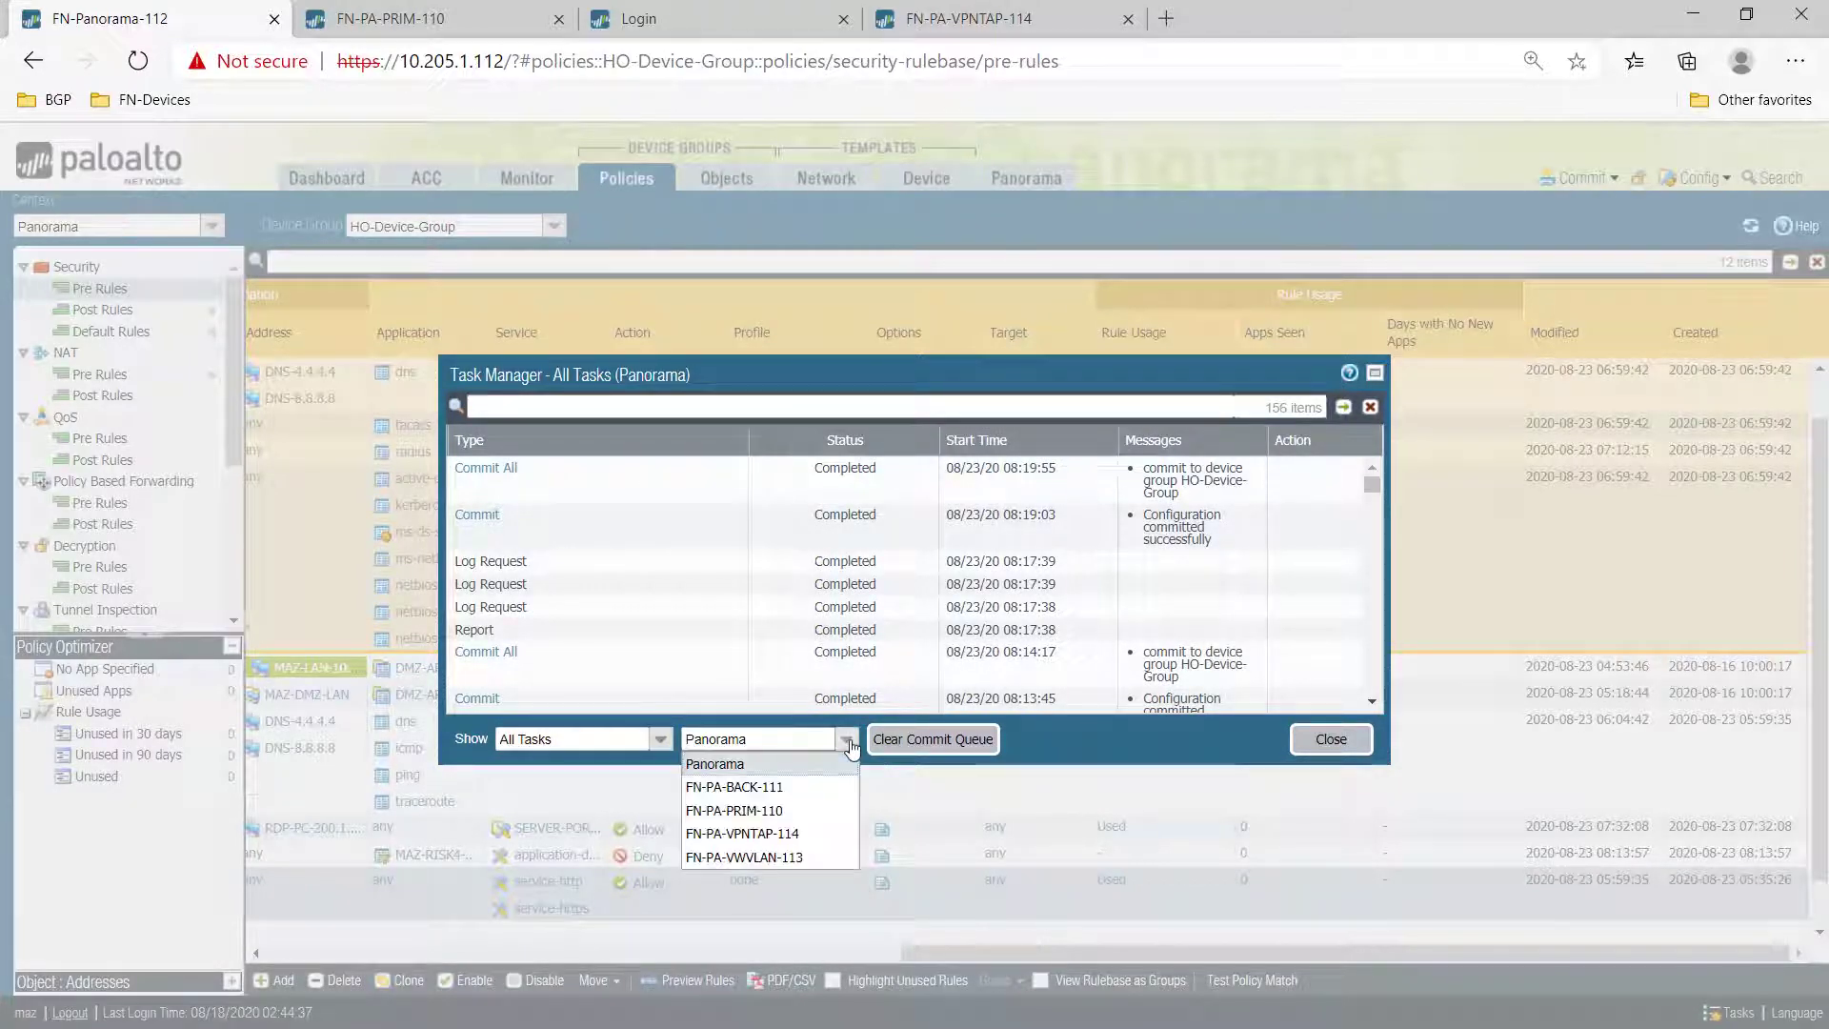
pyautogui.click(800, 809)
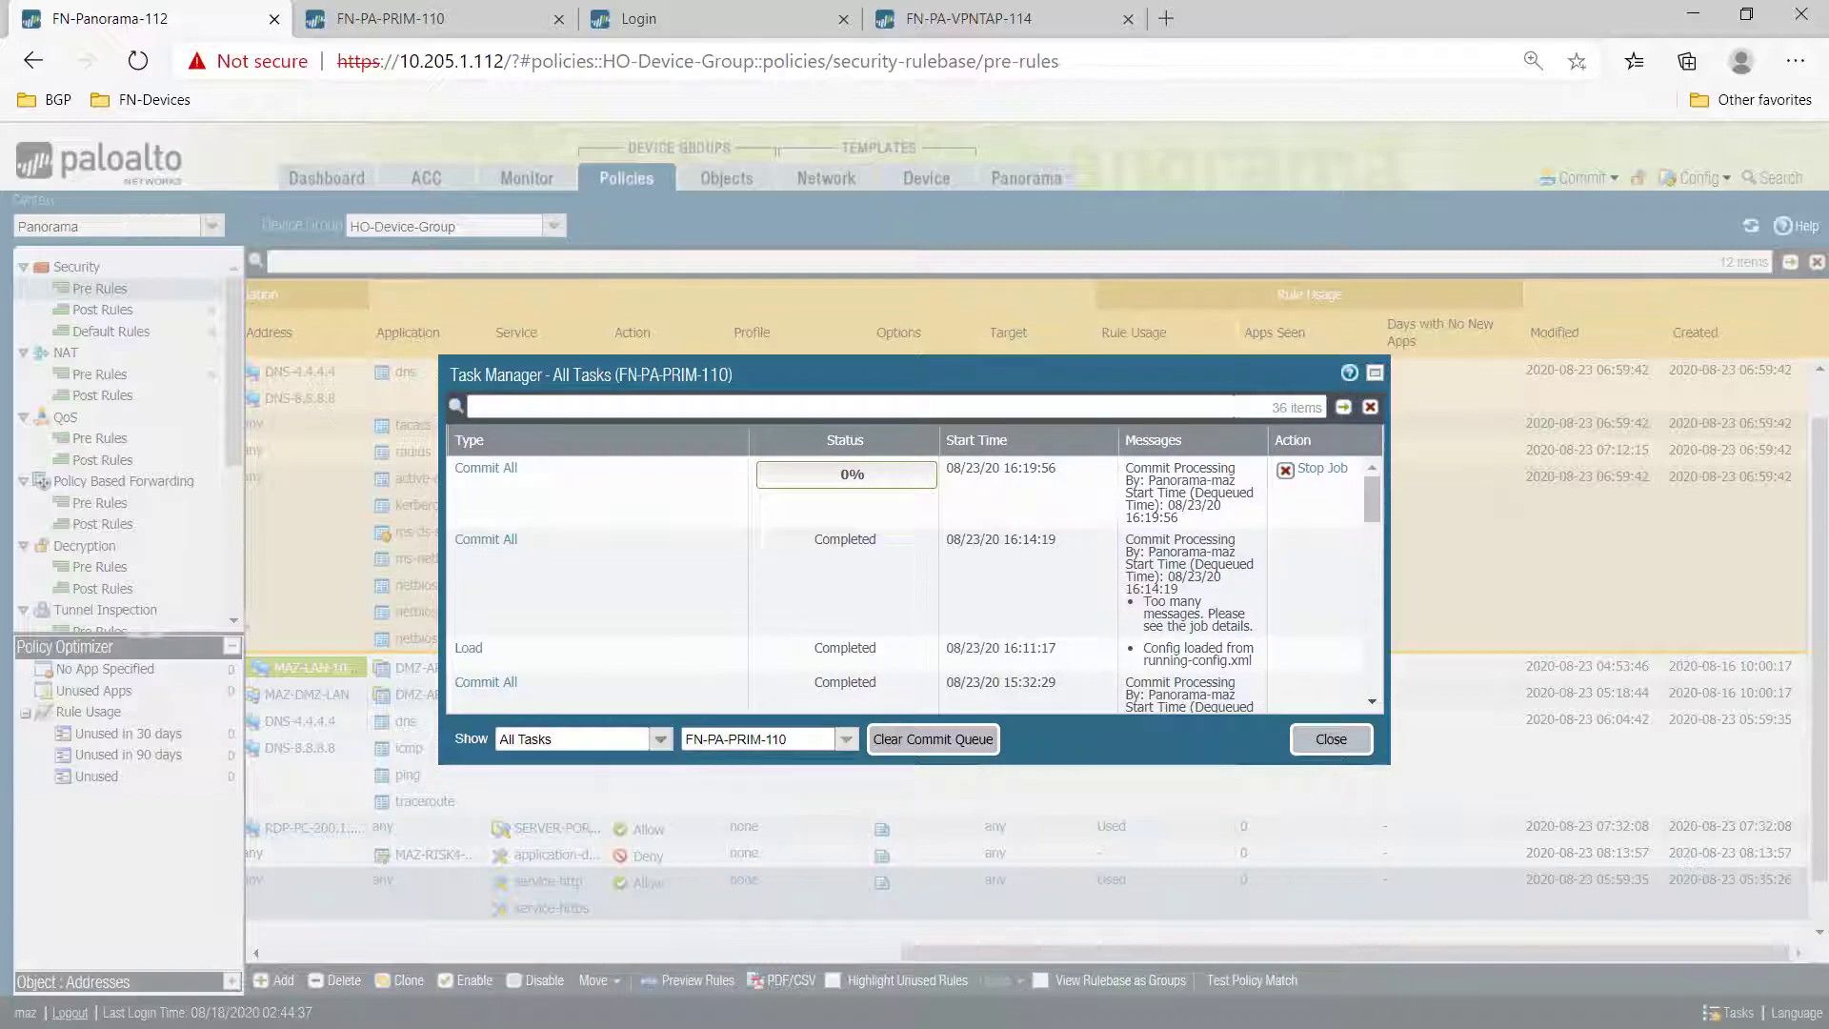
pyautogui.click(1331, 739)
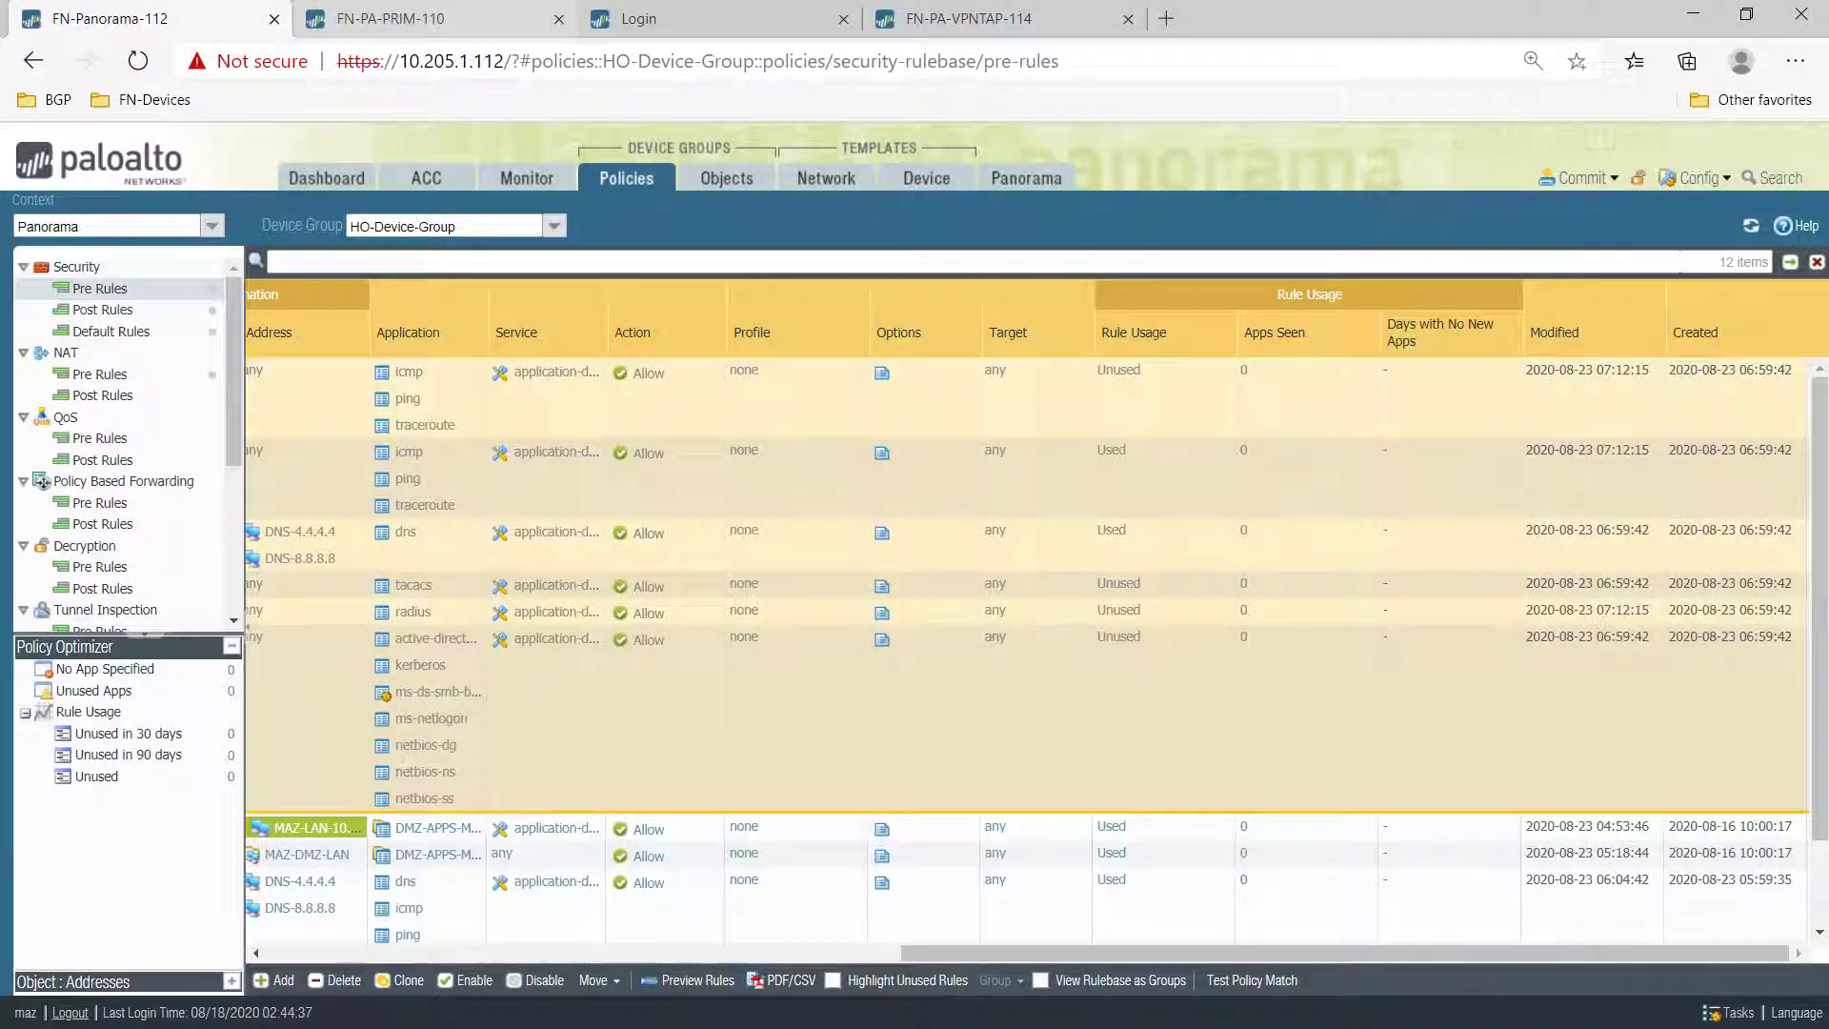
pyautogui.click(415, 20)
pyautogui.click(187, 18)
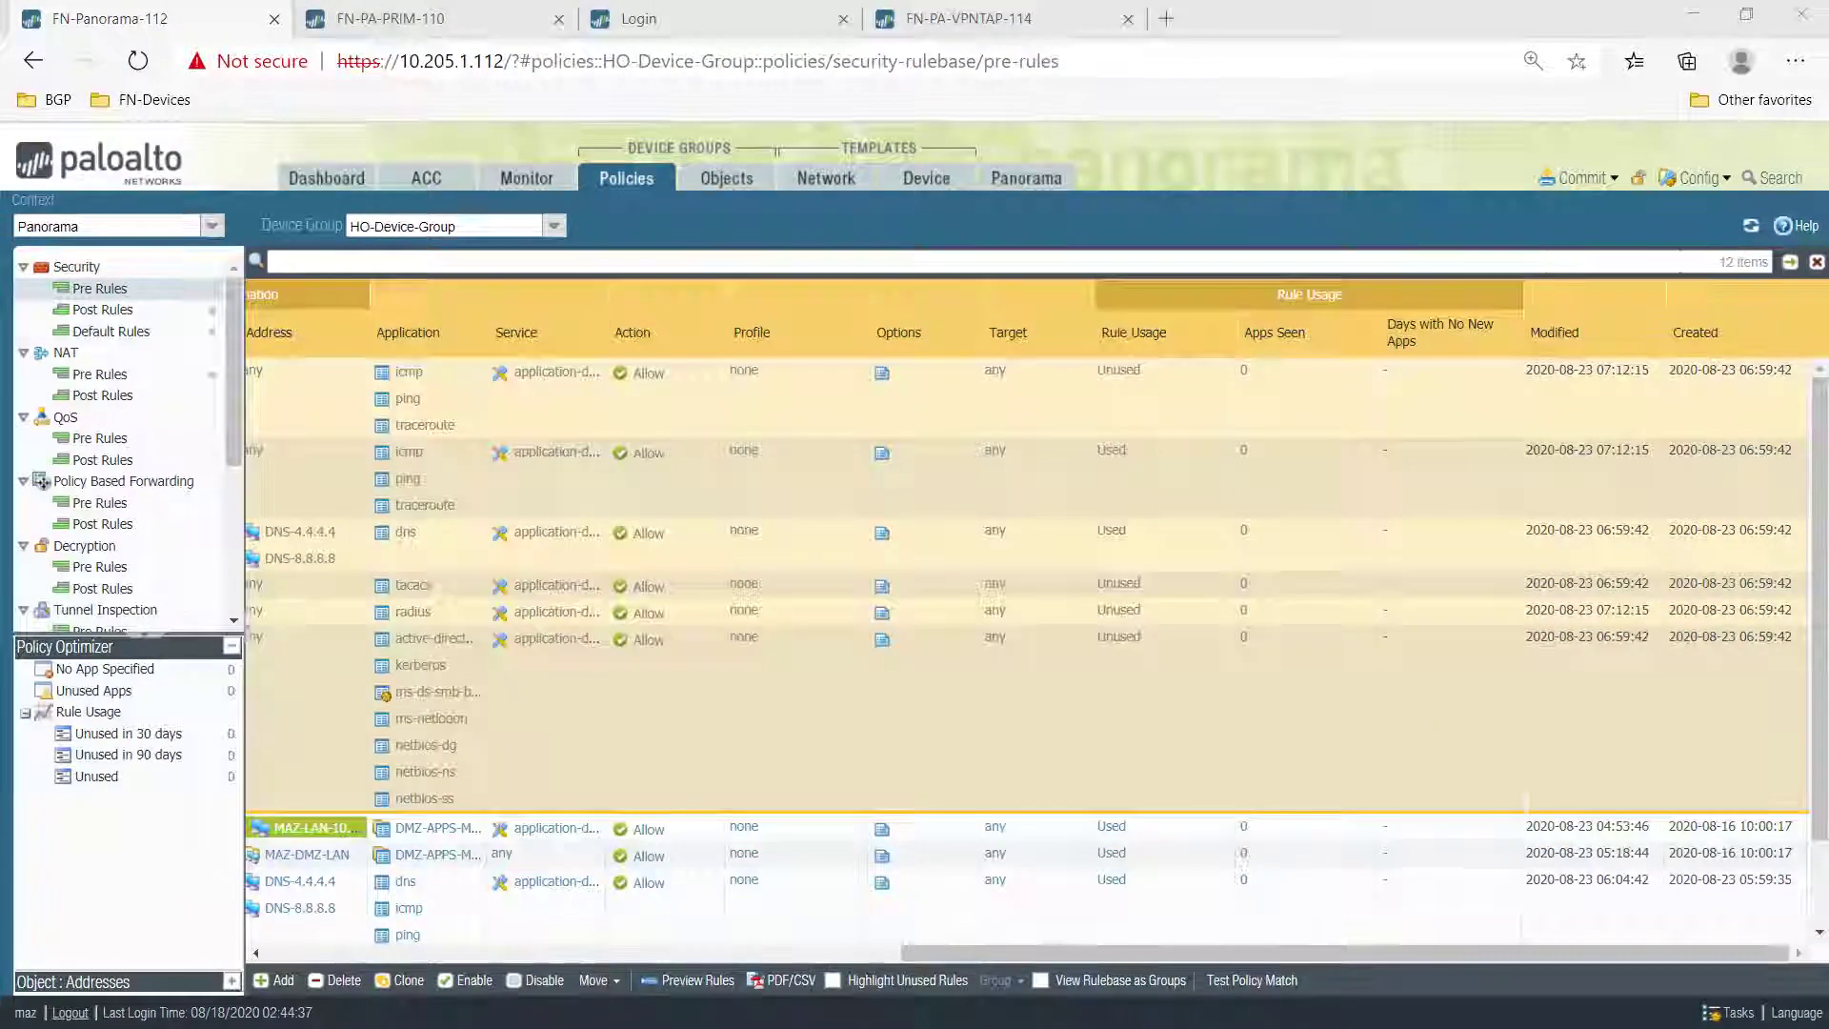
pyautogui.hotkey('alt', 'Tab')
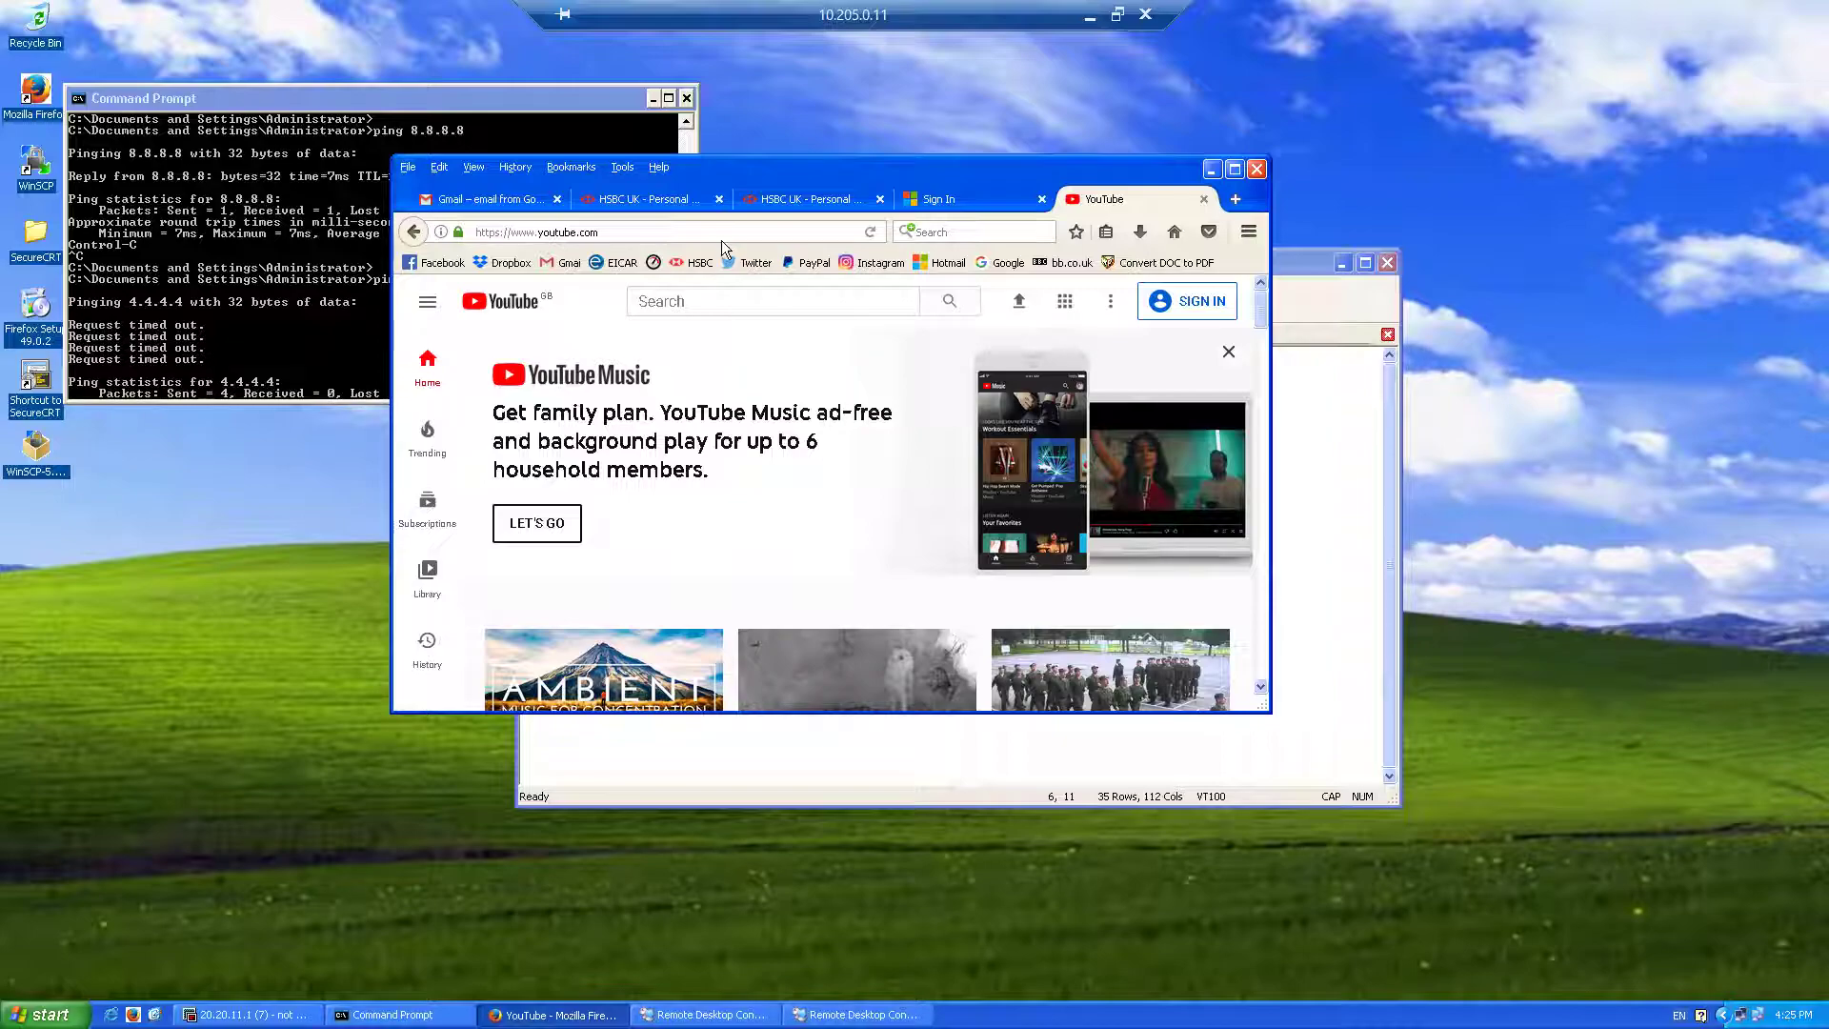
pyautogui.click(719, 237)
pyautogui.press('Return')
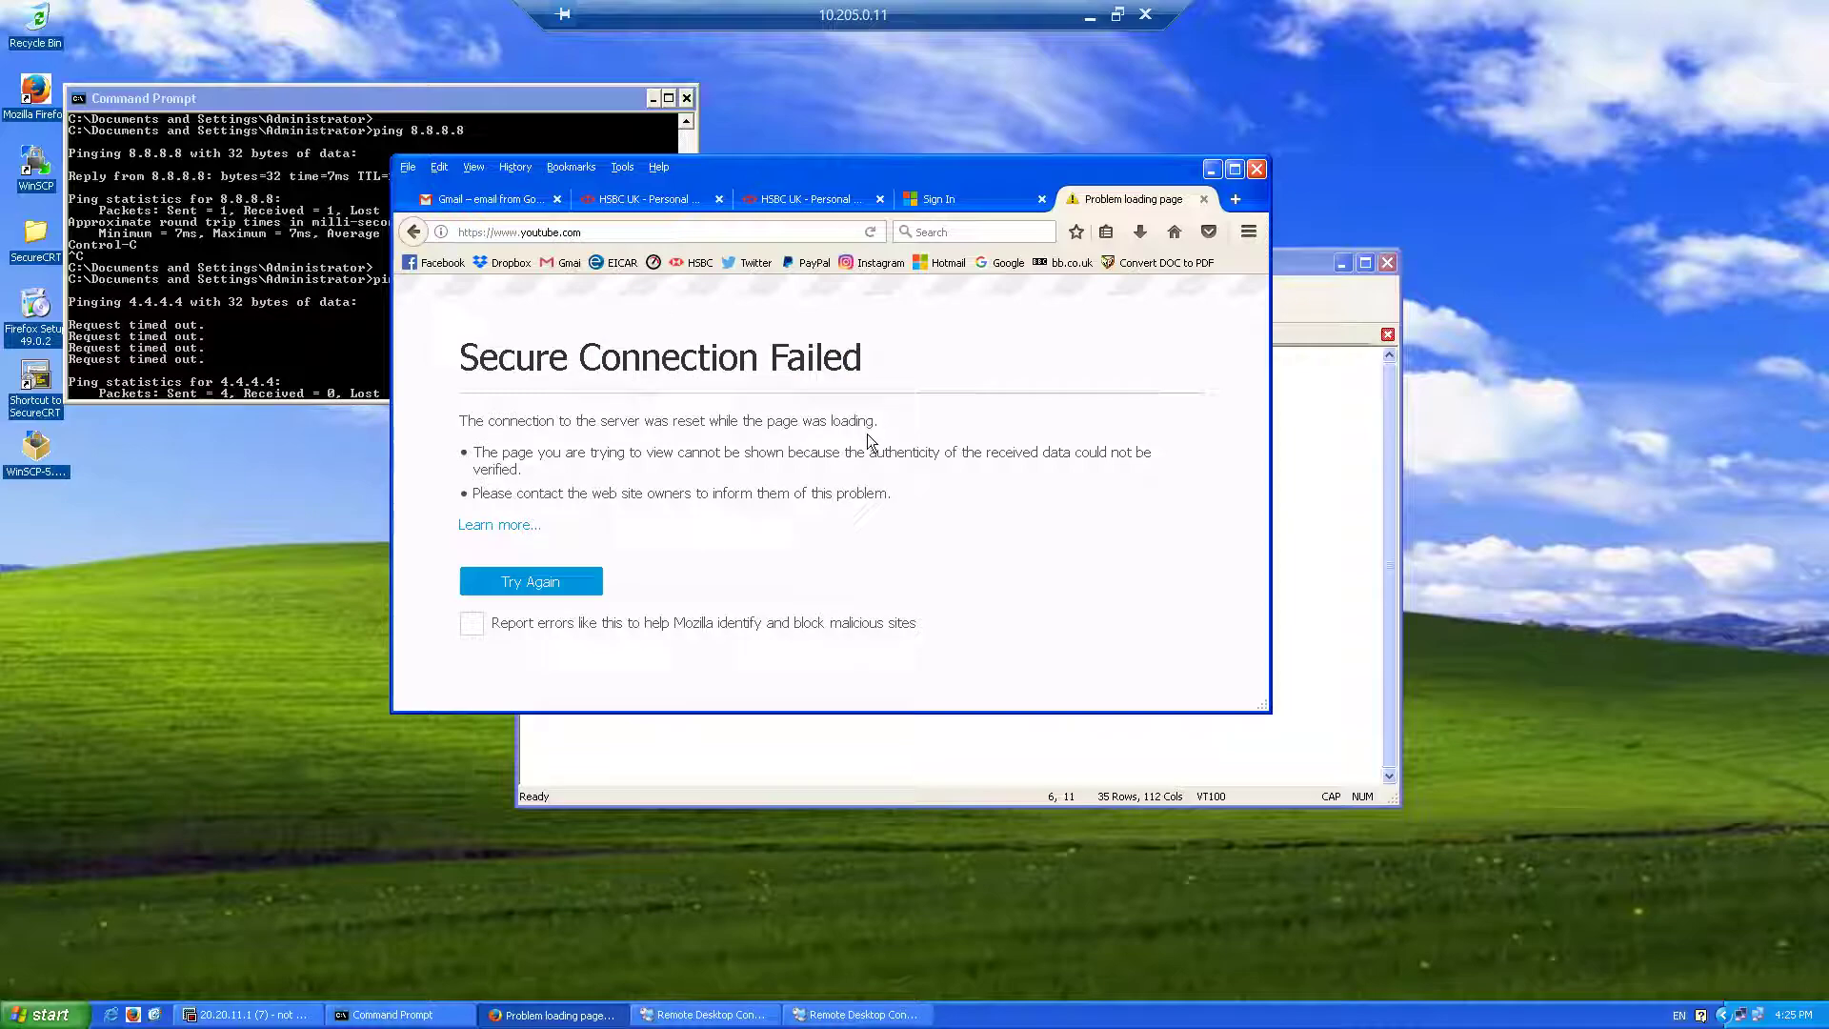
pyautogui.click(951, 195)
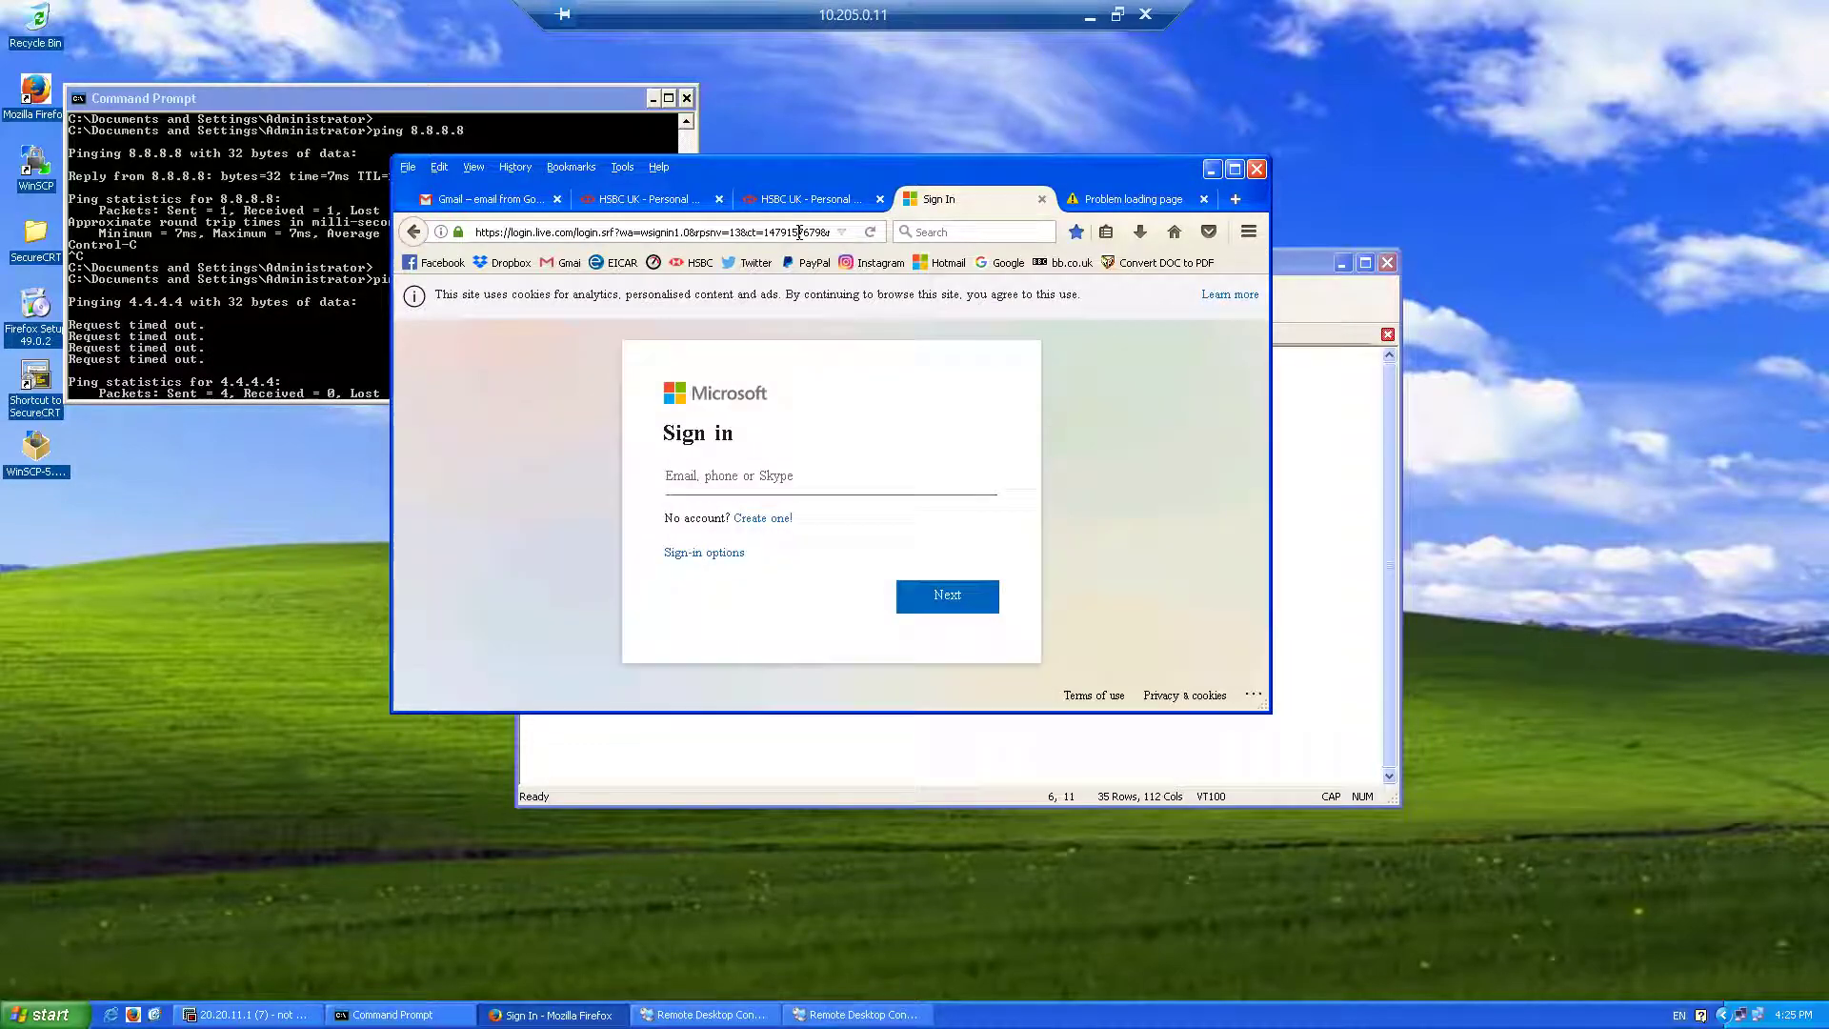
pyautogui.click(802, 232)
pyautogui.write('www.goo')
pyautogui.press('BackSpace')
pyautogui.press('BackSpace')
pyautogui.press('BackSpace')
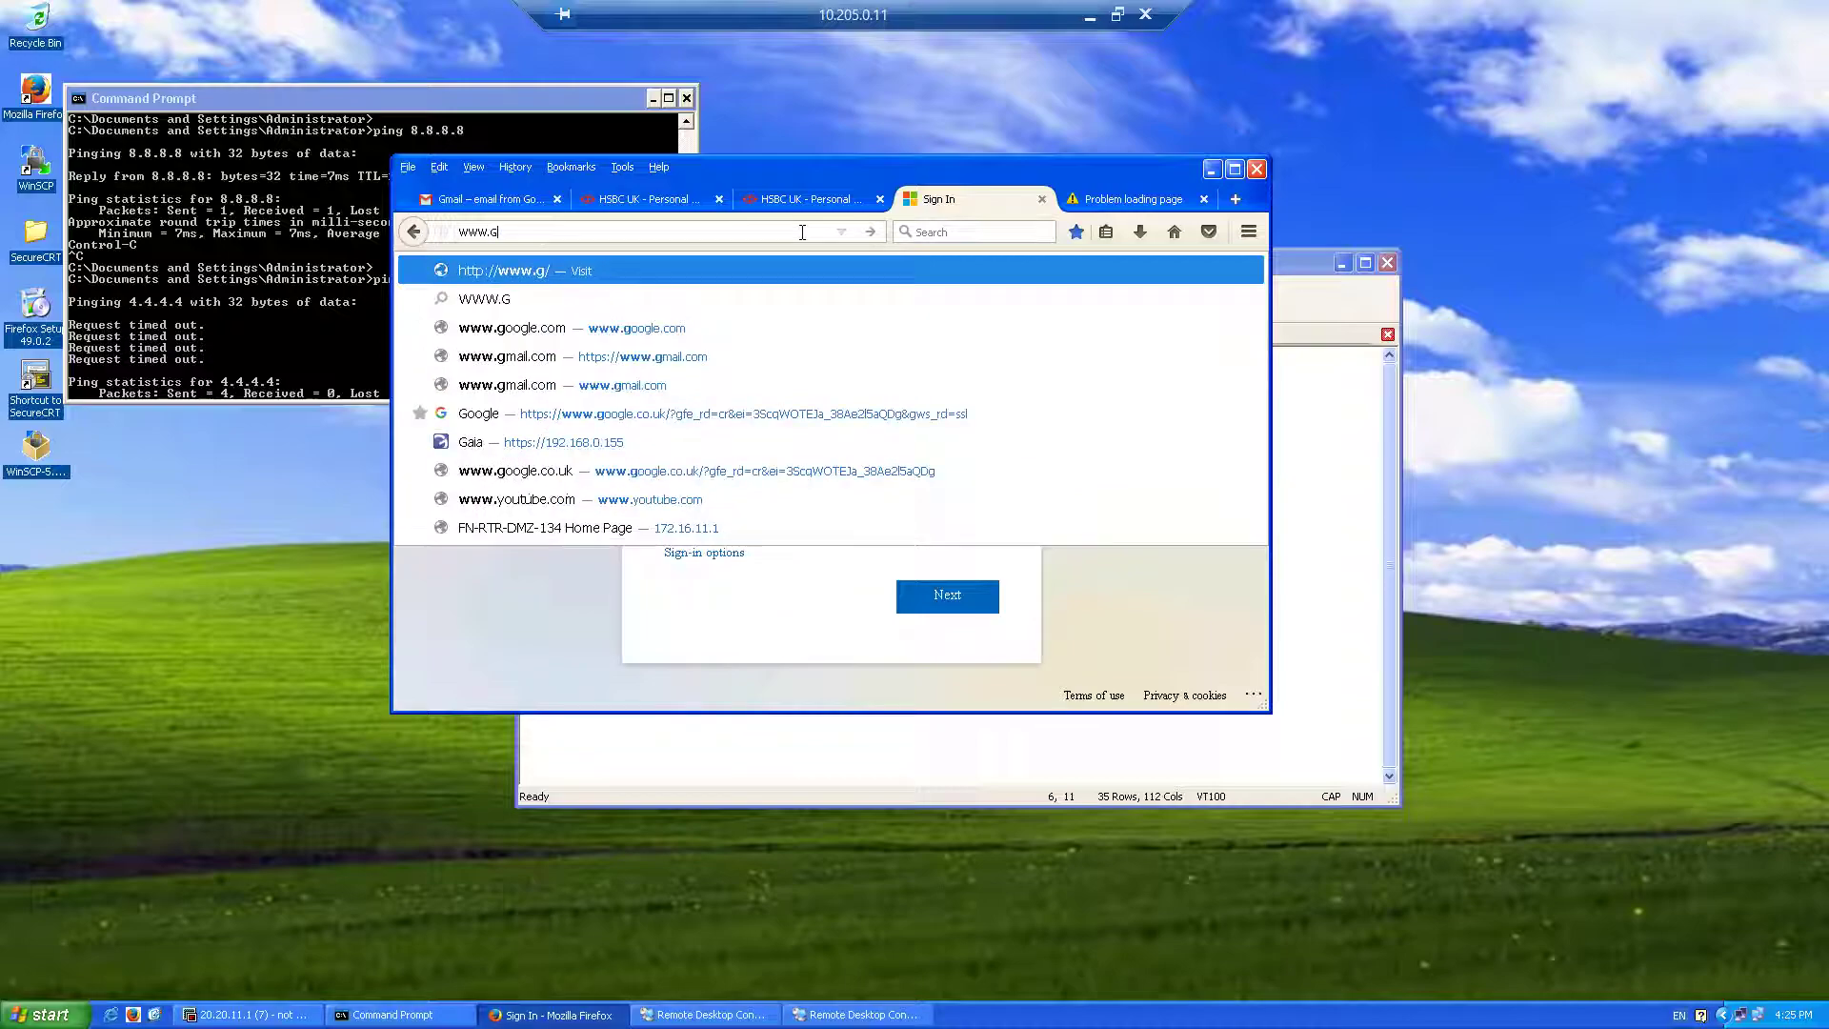
pyautogui.press('BackSpace')
pyautogui.press('BackSpace')
pyautogui.press('BackSpace')
pyautogui.press('BackSpace')
pyautogui.press('BackSpace')
pyautogui.write('www.')
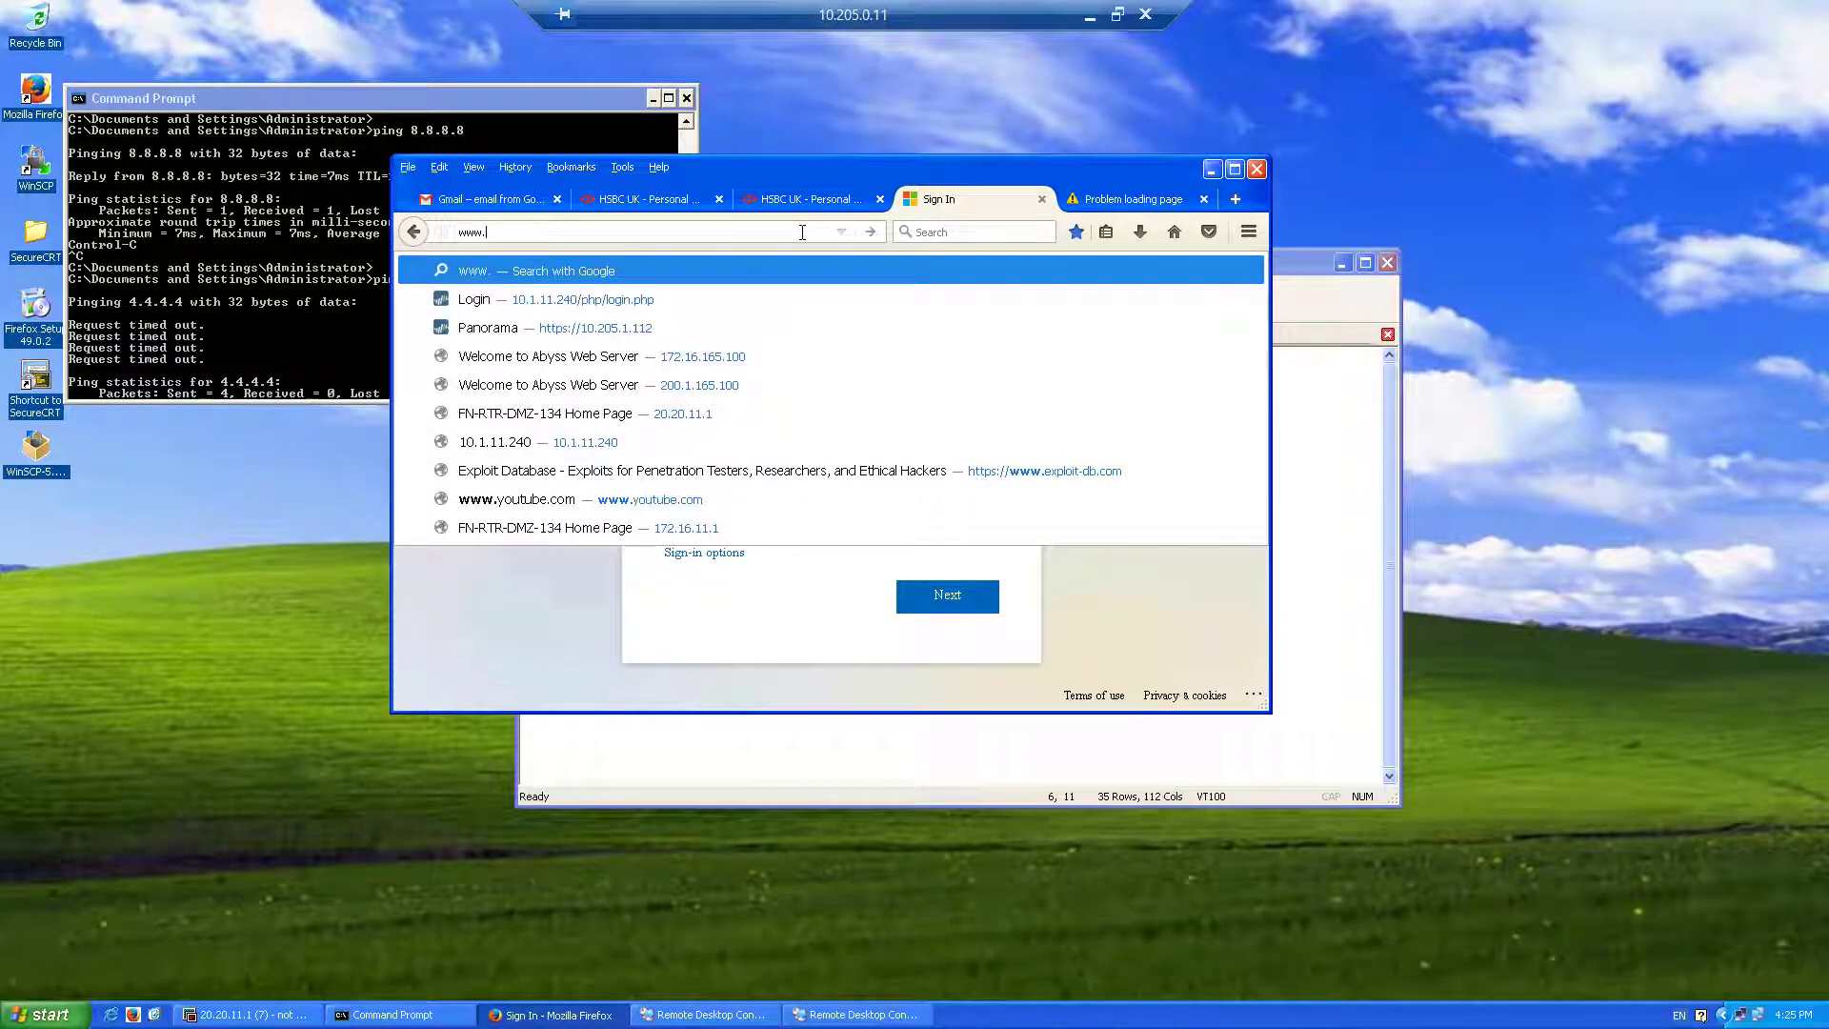
pyautogui.write('gmail.com')
pyautogui.press('Return')
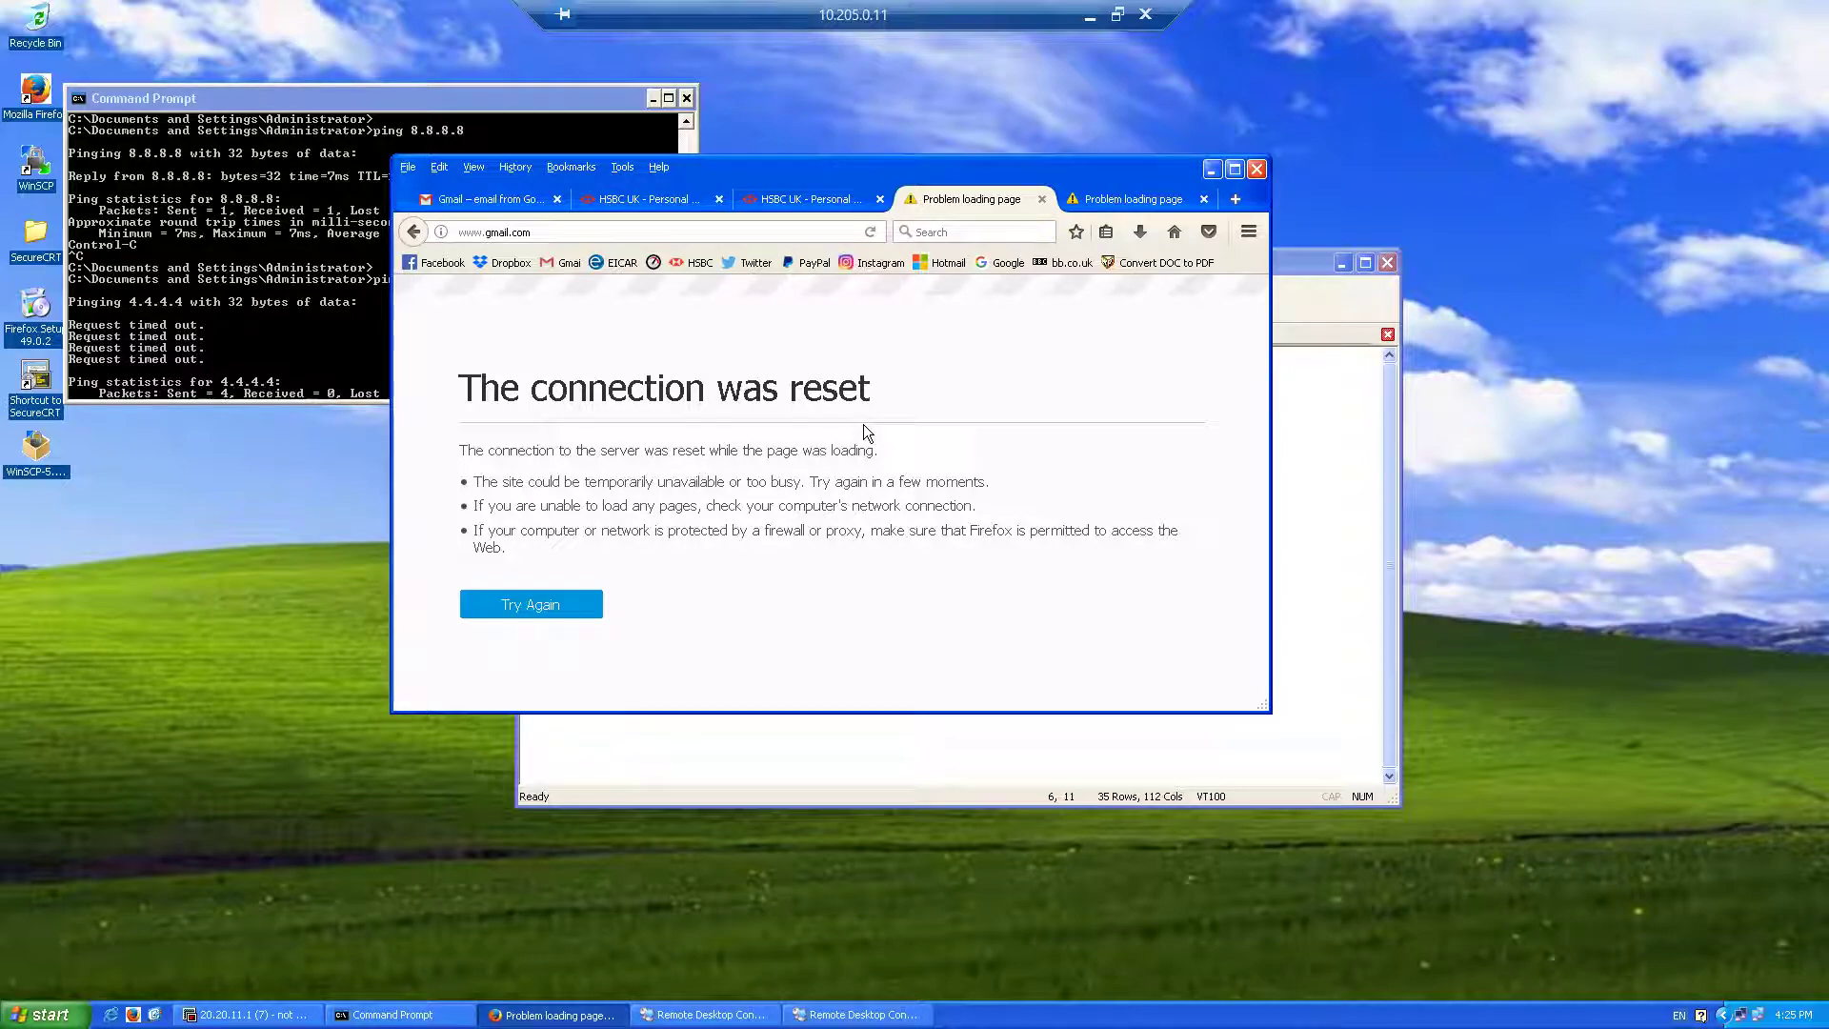
# - Check the HSBC UK and Gmail tabs and a bookmarked site, then return to Panorama
pyautogui.click(794, 203)
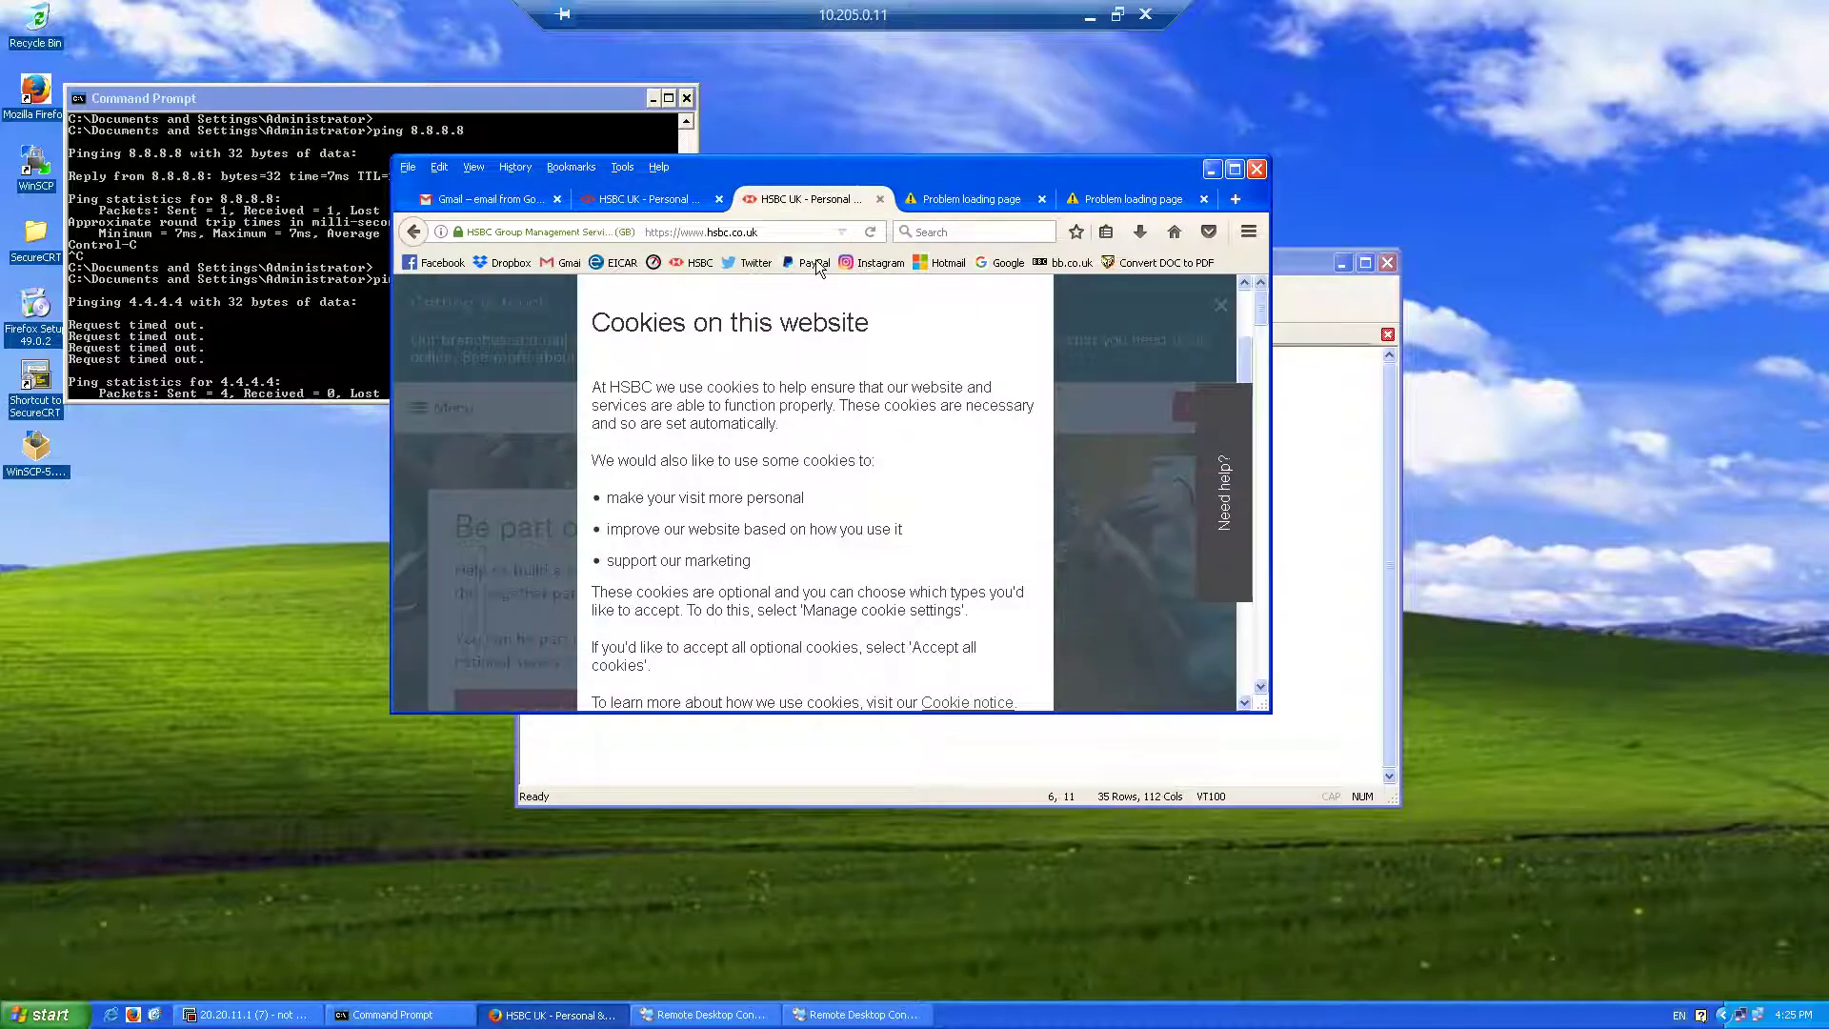
pyautogui.click(643, 204)
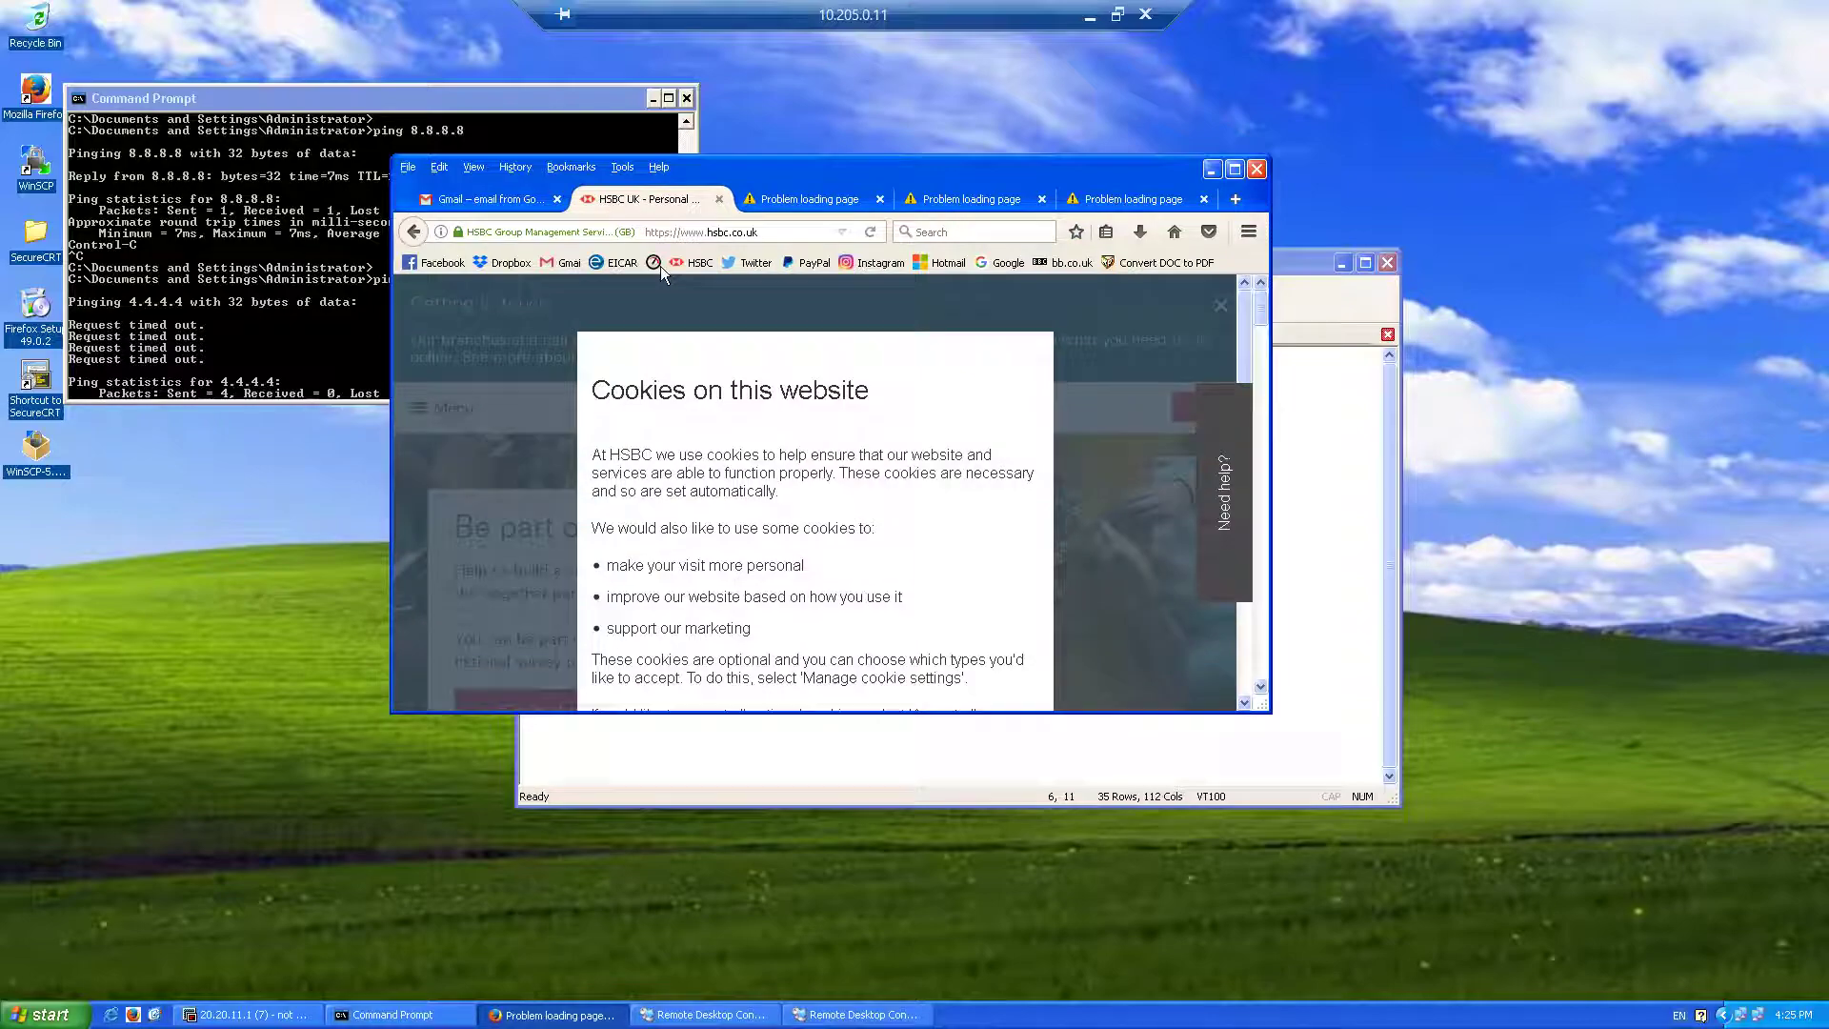
pyautogui.click(493, 200)
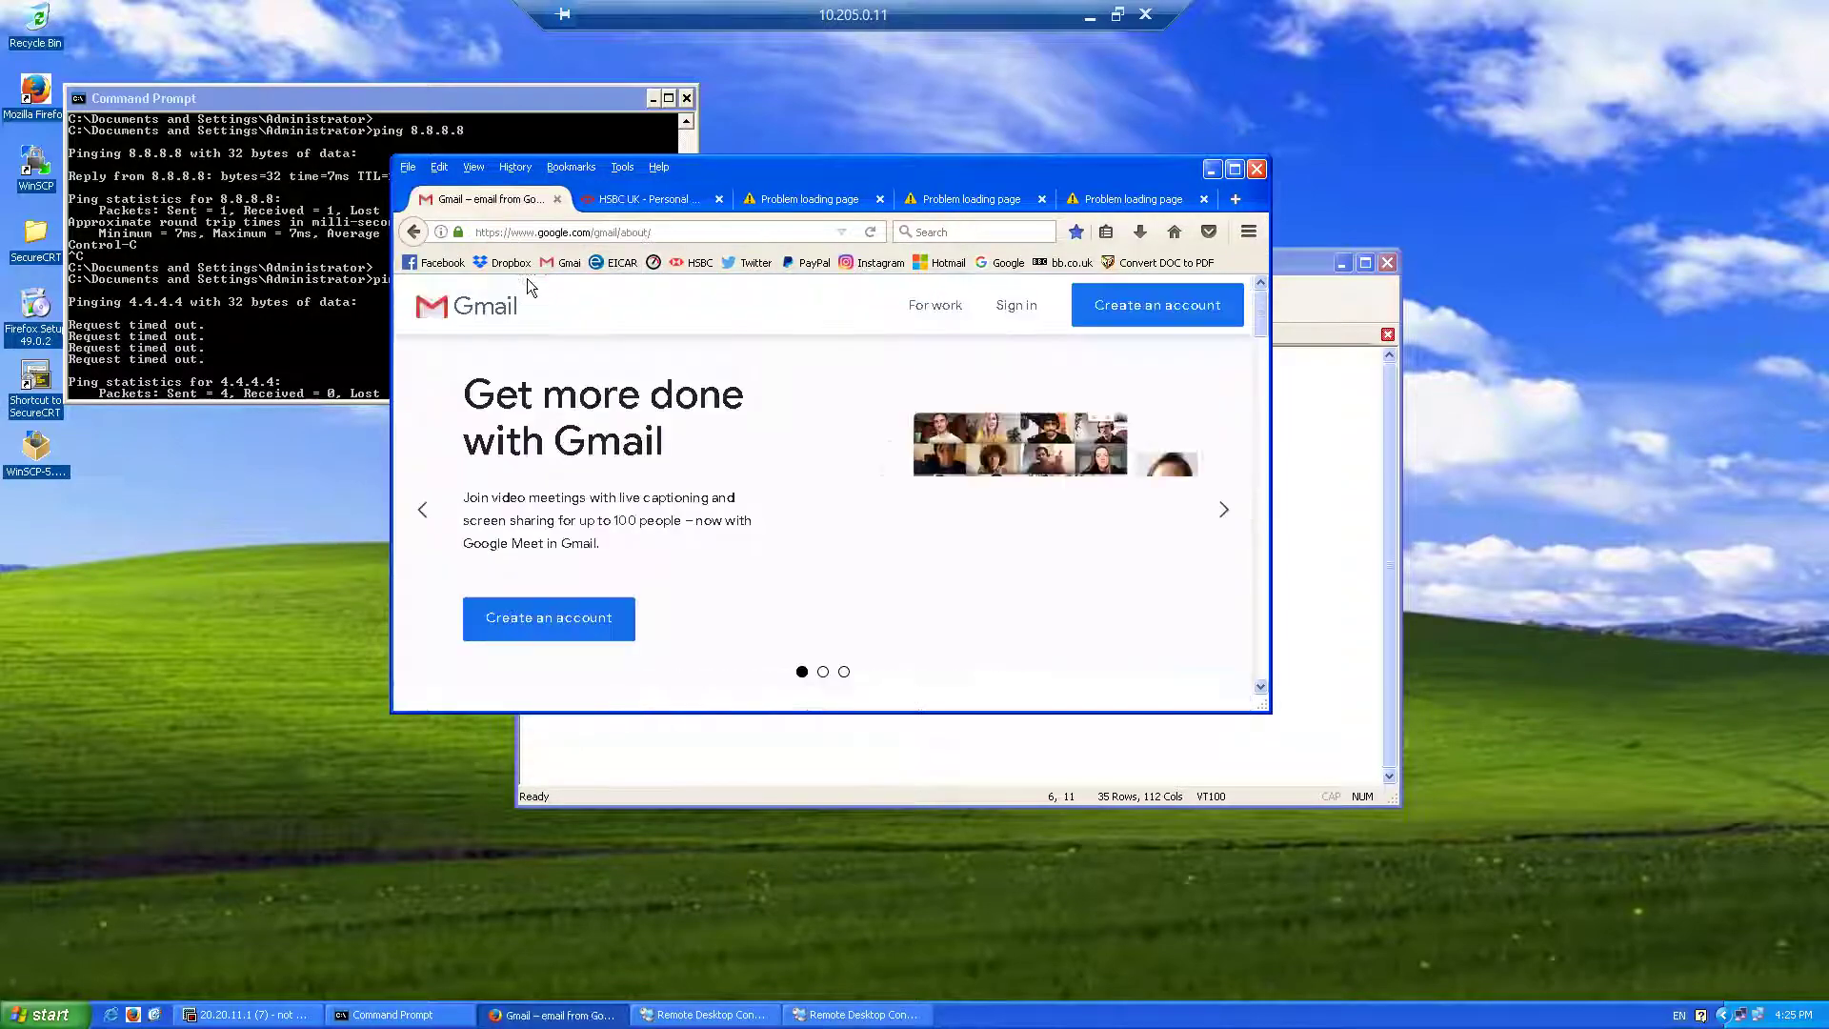
pyautogui.click(511, 263)
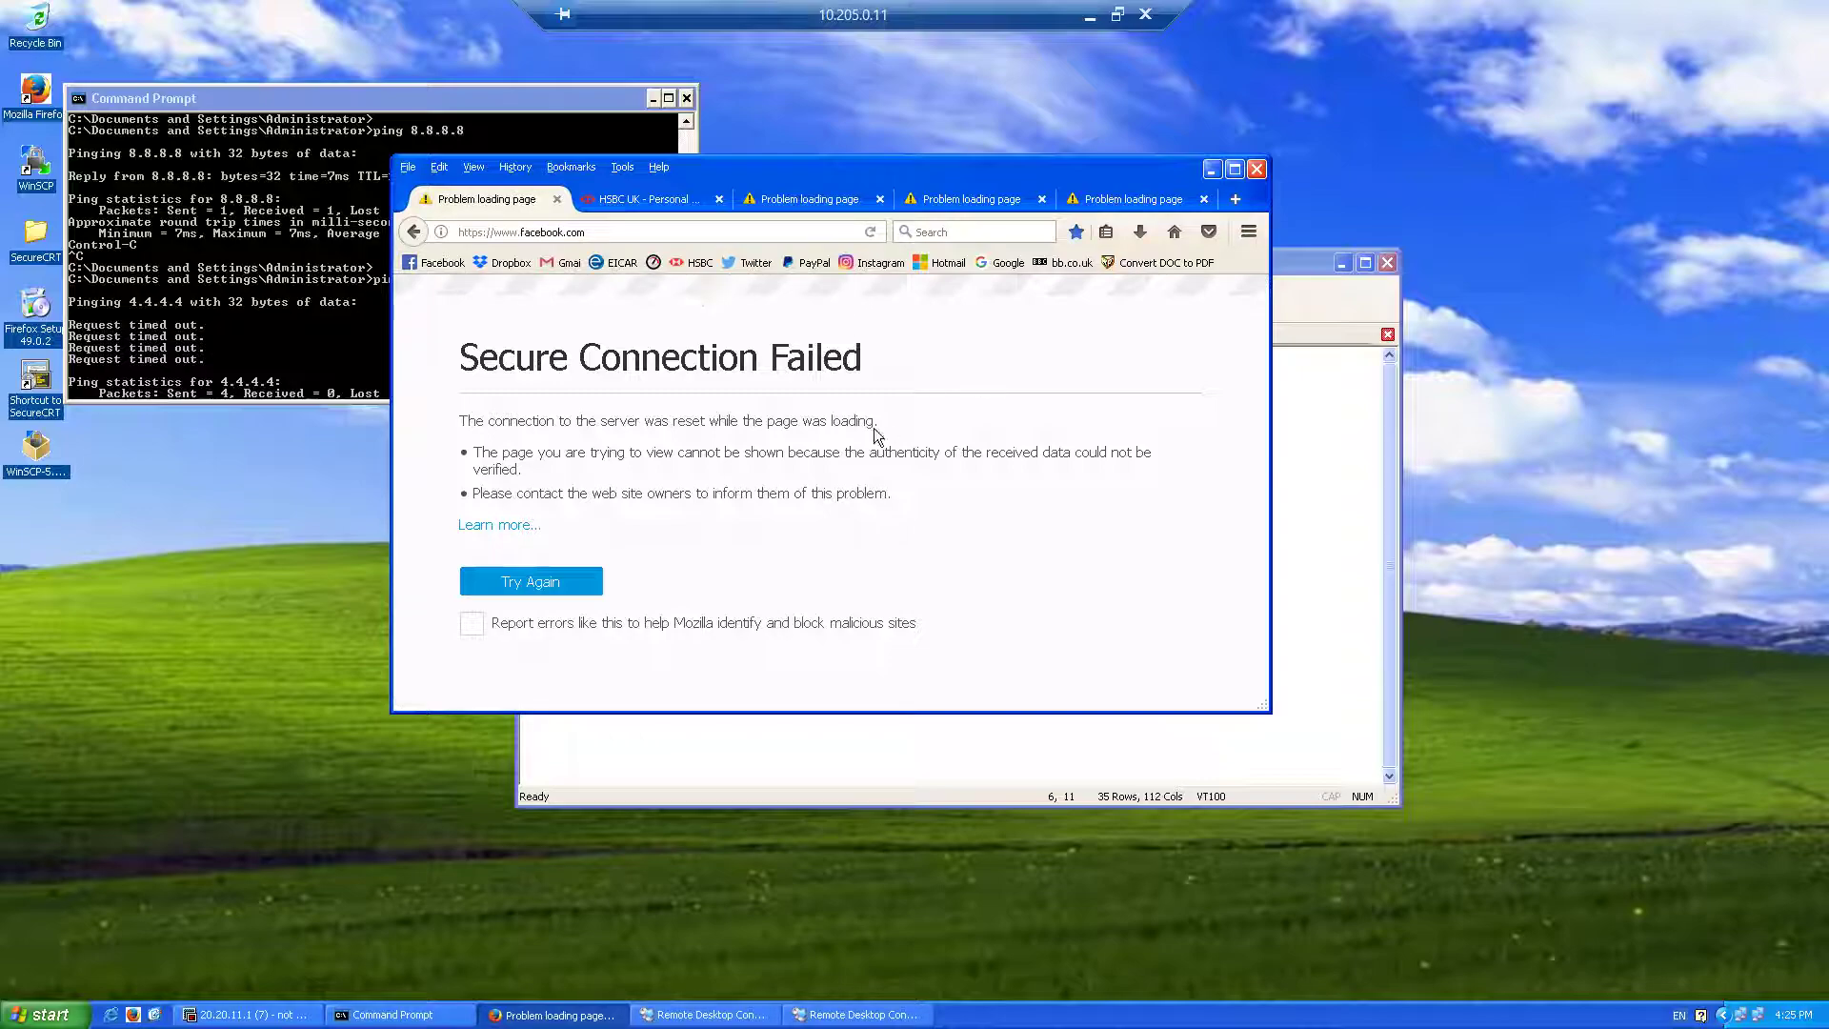
pyautogui.click(1089, 16)
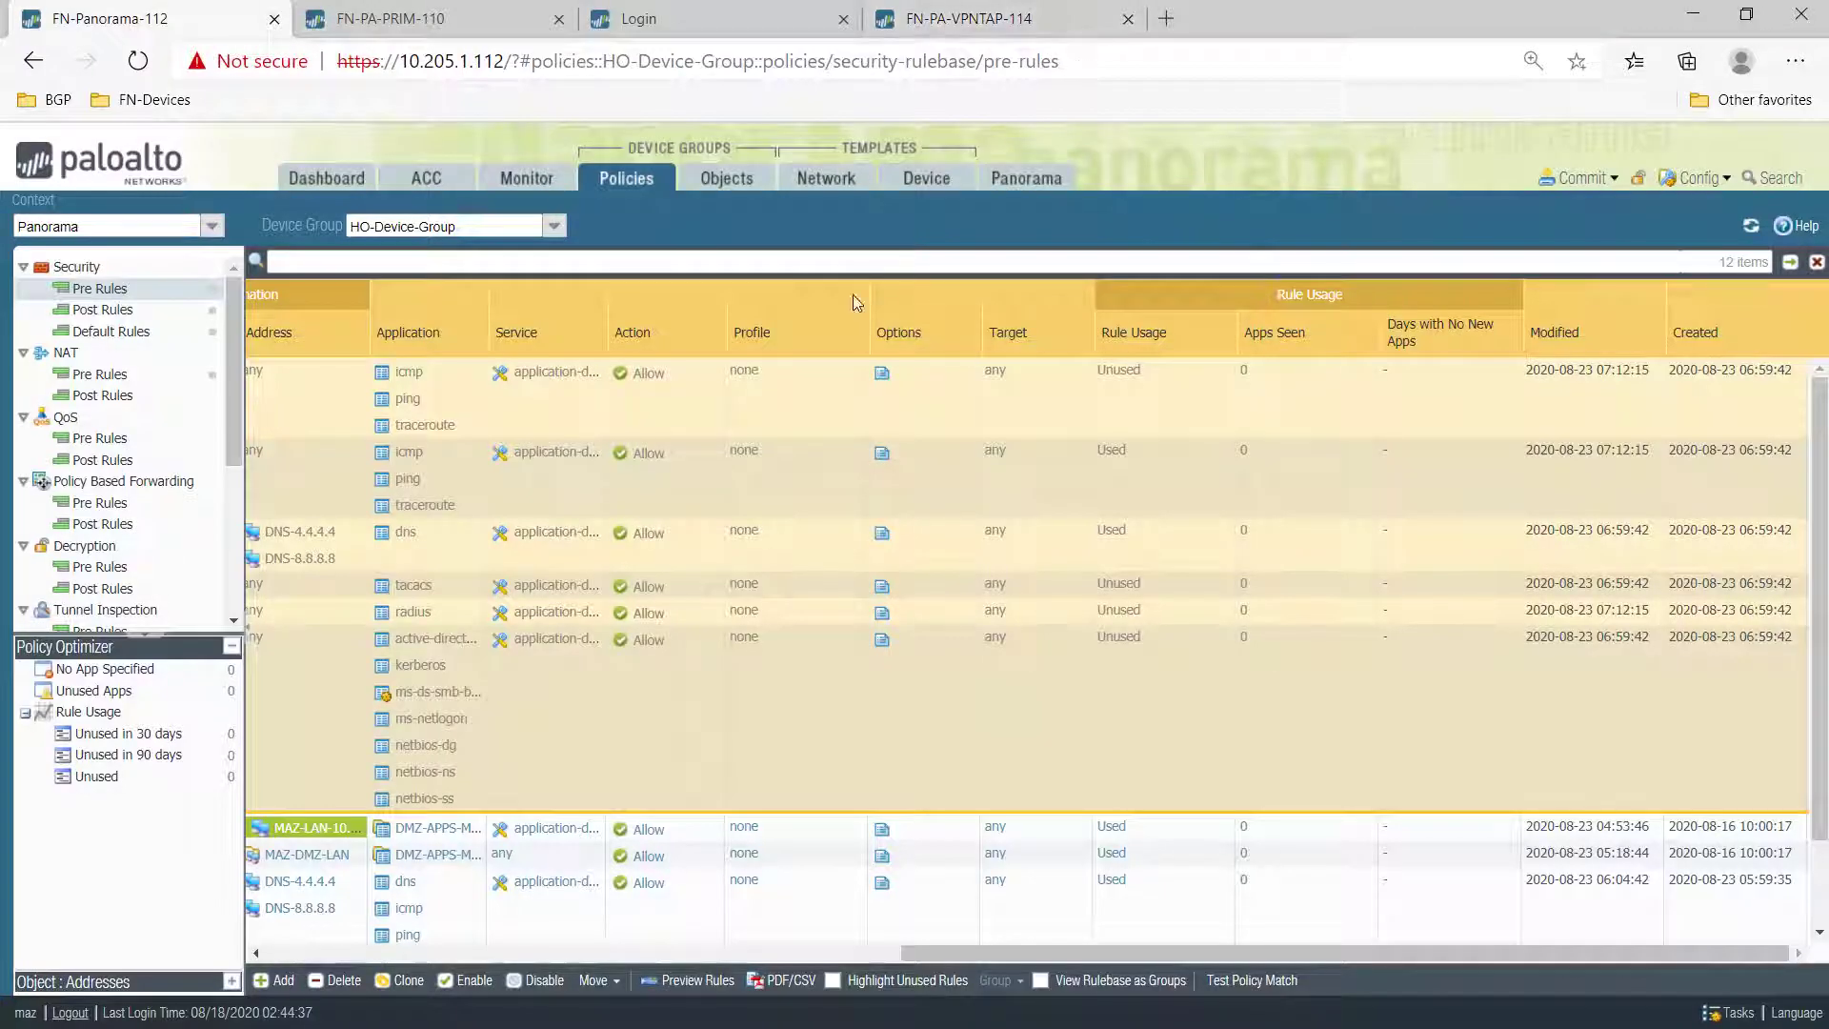
# - Clear the old destination address filter from the firewall's traffic log query
pyautogui.click(415, 18)
pyautogui.click(565, 187)
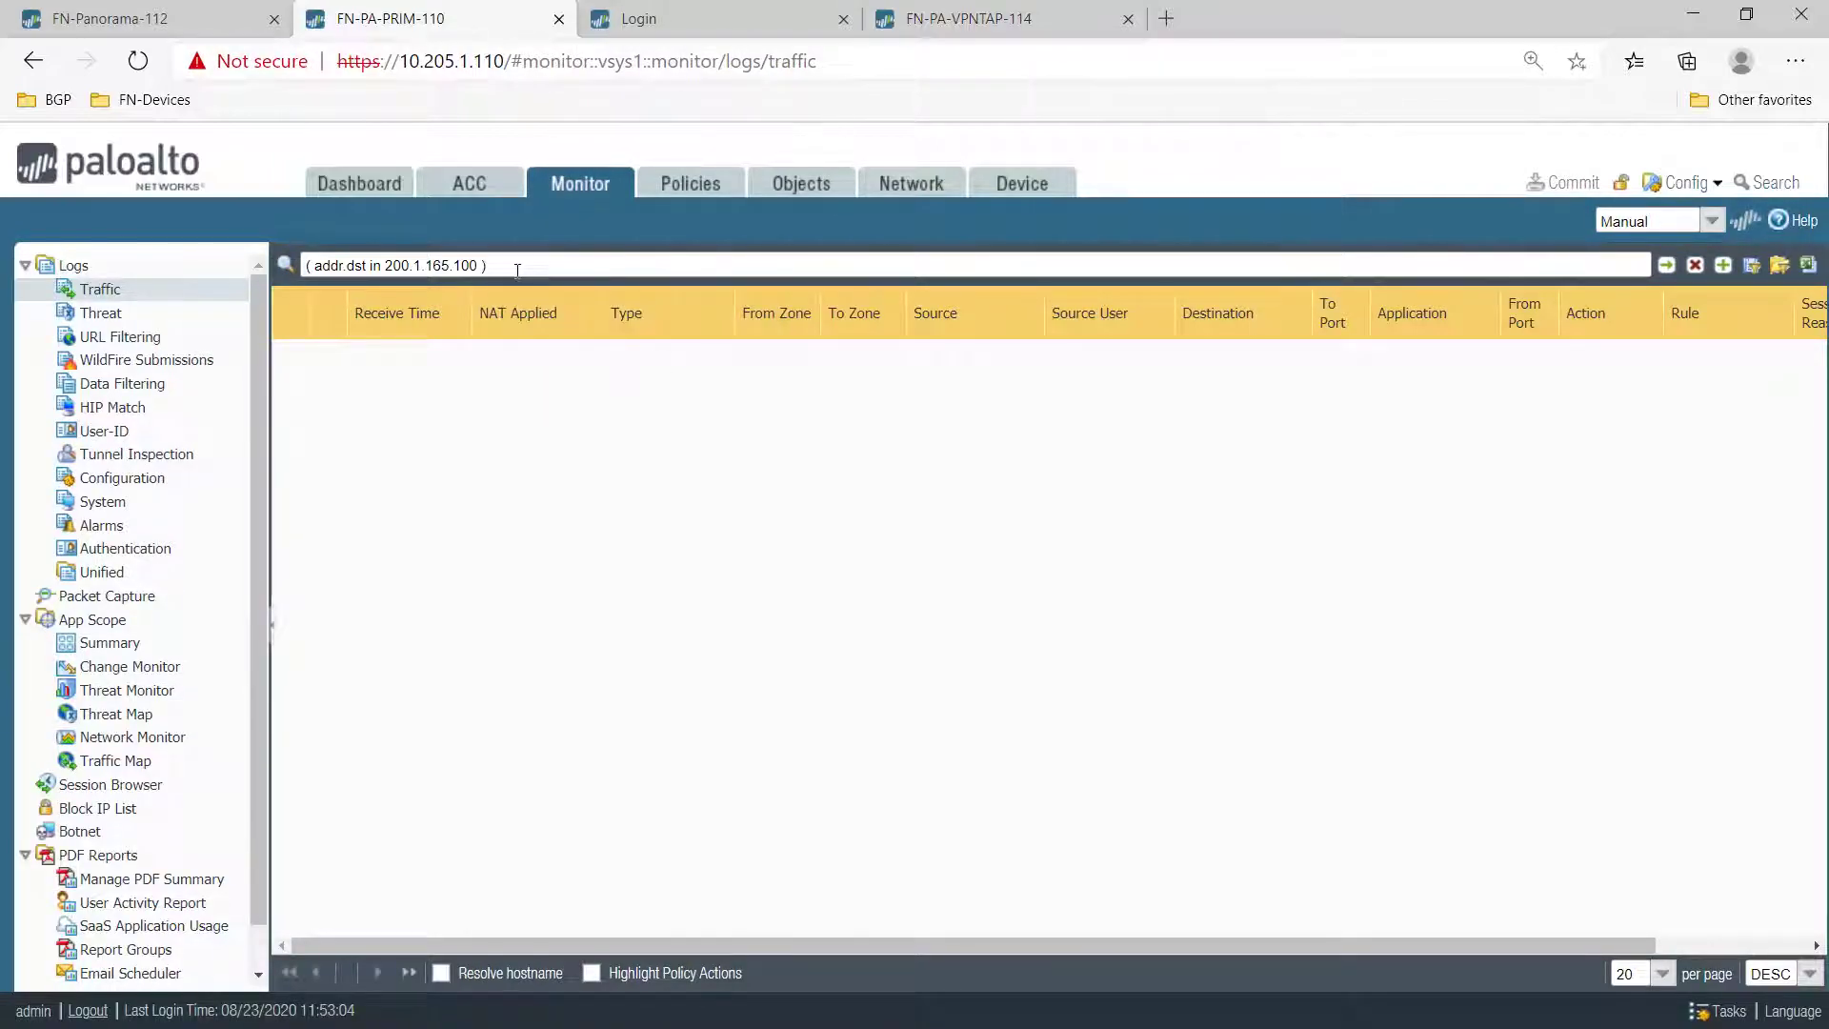
pyautogui.doubleClick(516, 266)
pyautogui.press('BackSpace')
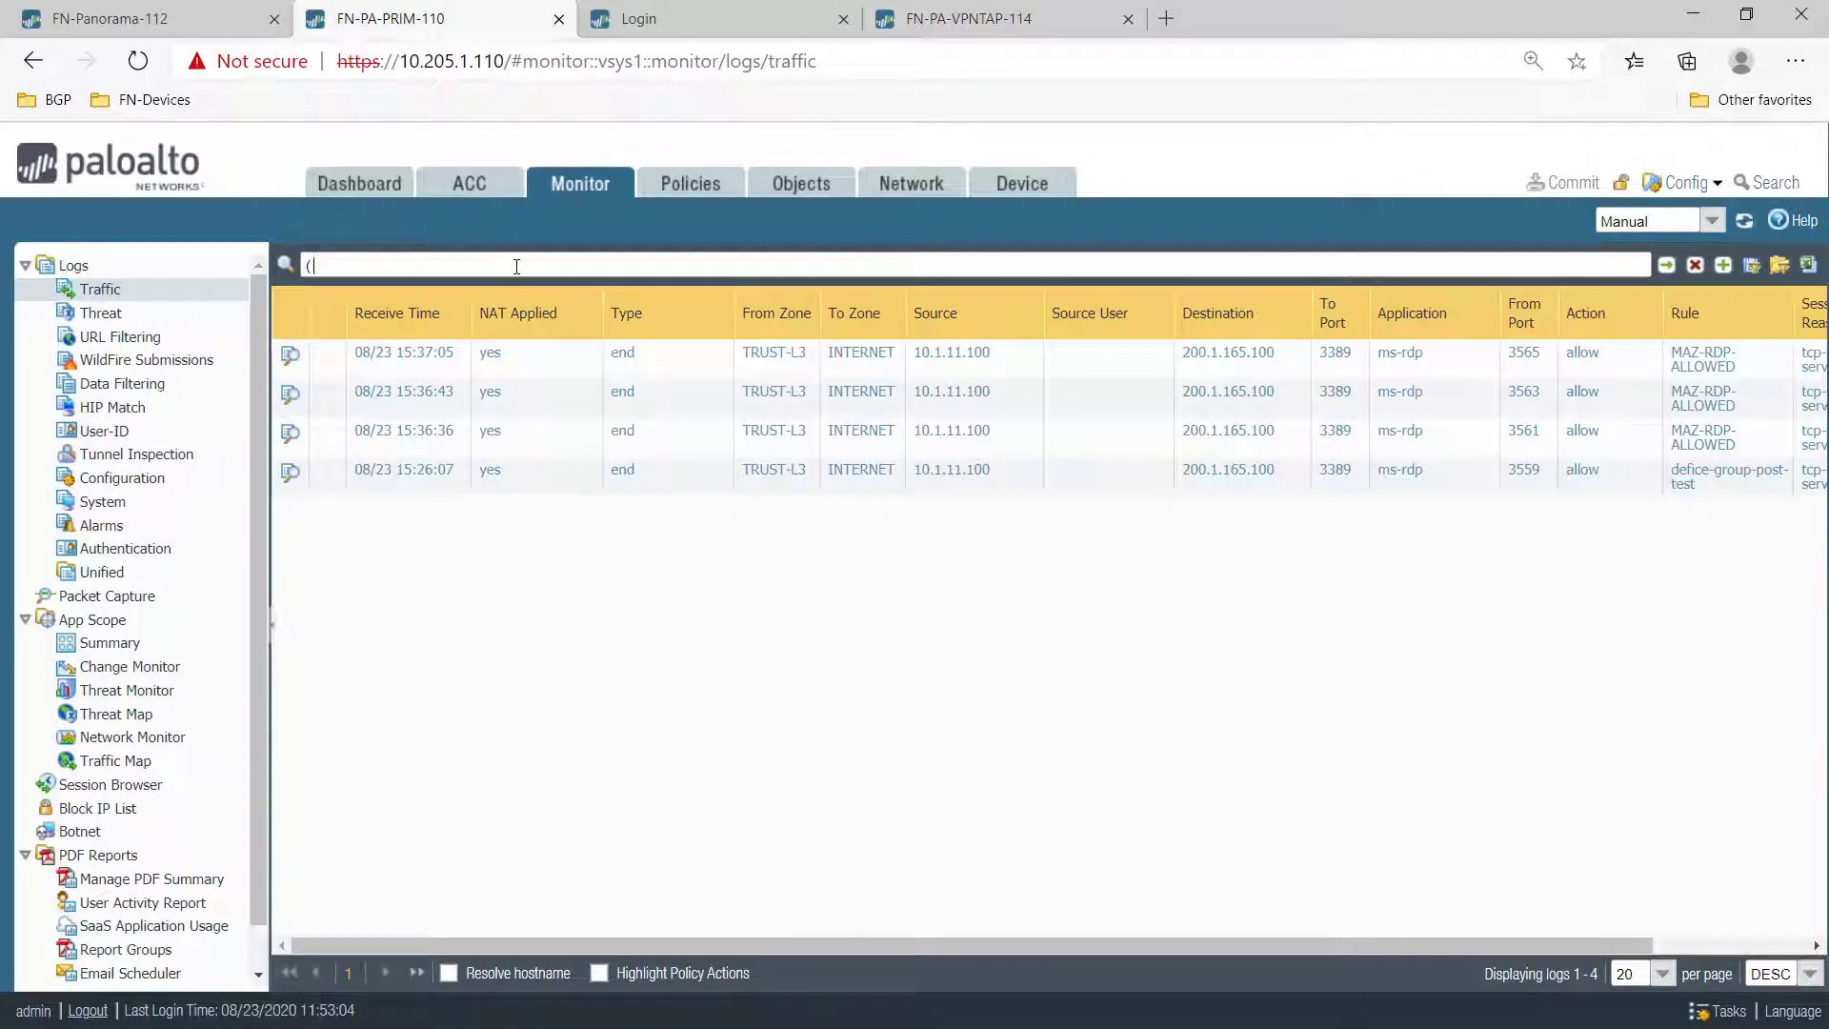
pyautogui.press('BackSpace')
# - Run the unfiltered traffic query and review the next page of SSL sessions denied by MAZ-BLOCKED-RISK4-5-APPS
pyautogui.press('Return')
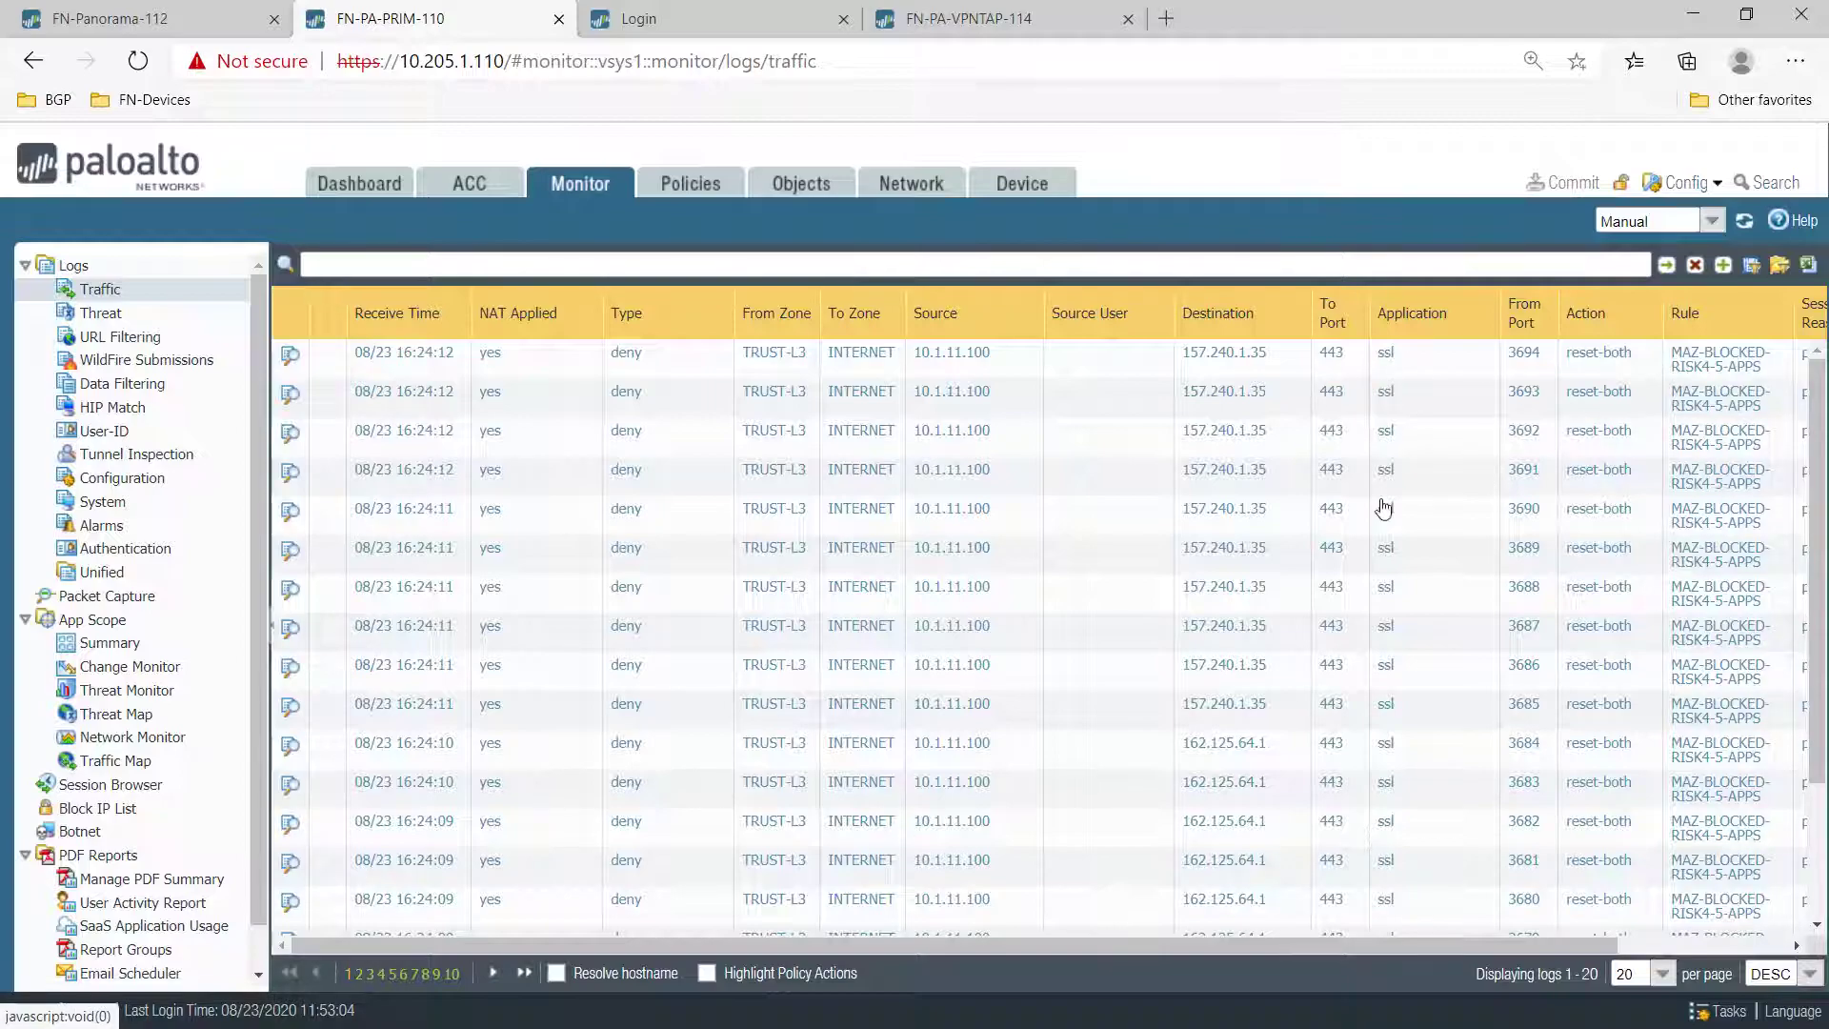
pyautogui.scroll(-3, 1388, 797)
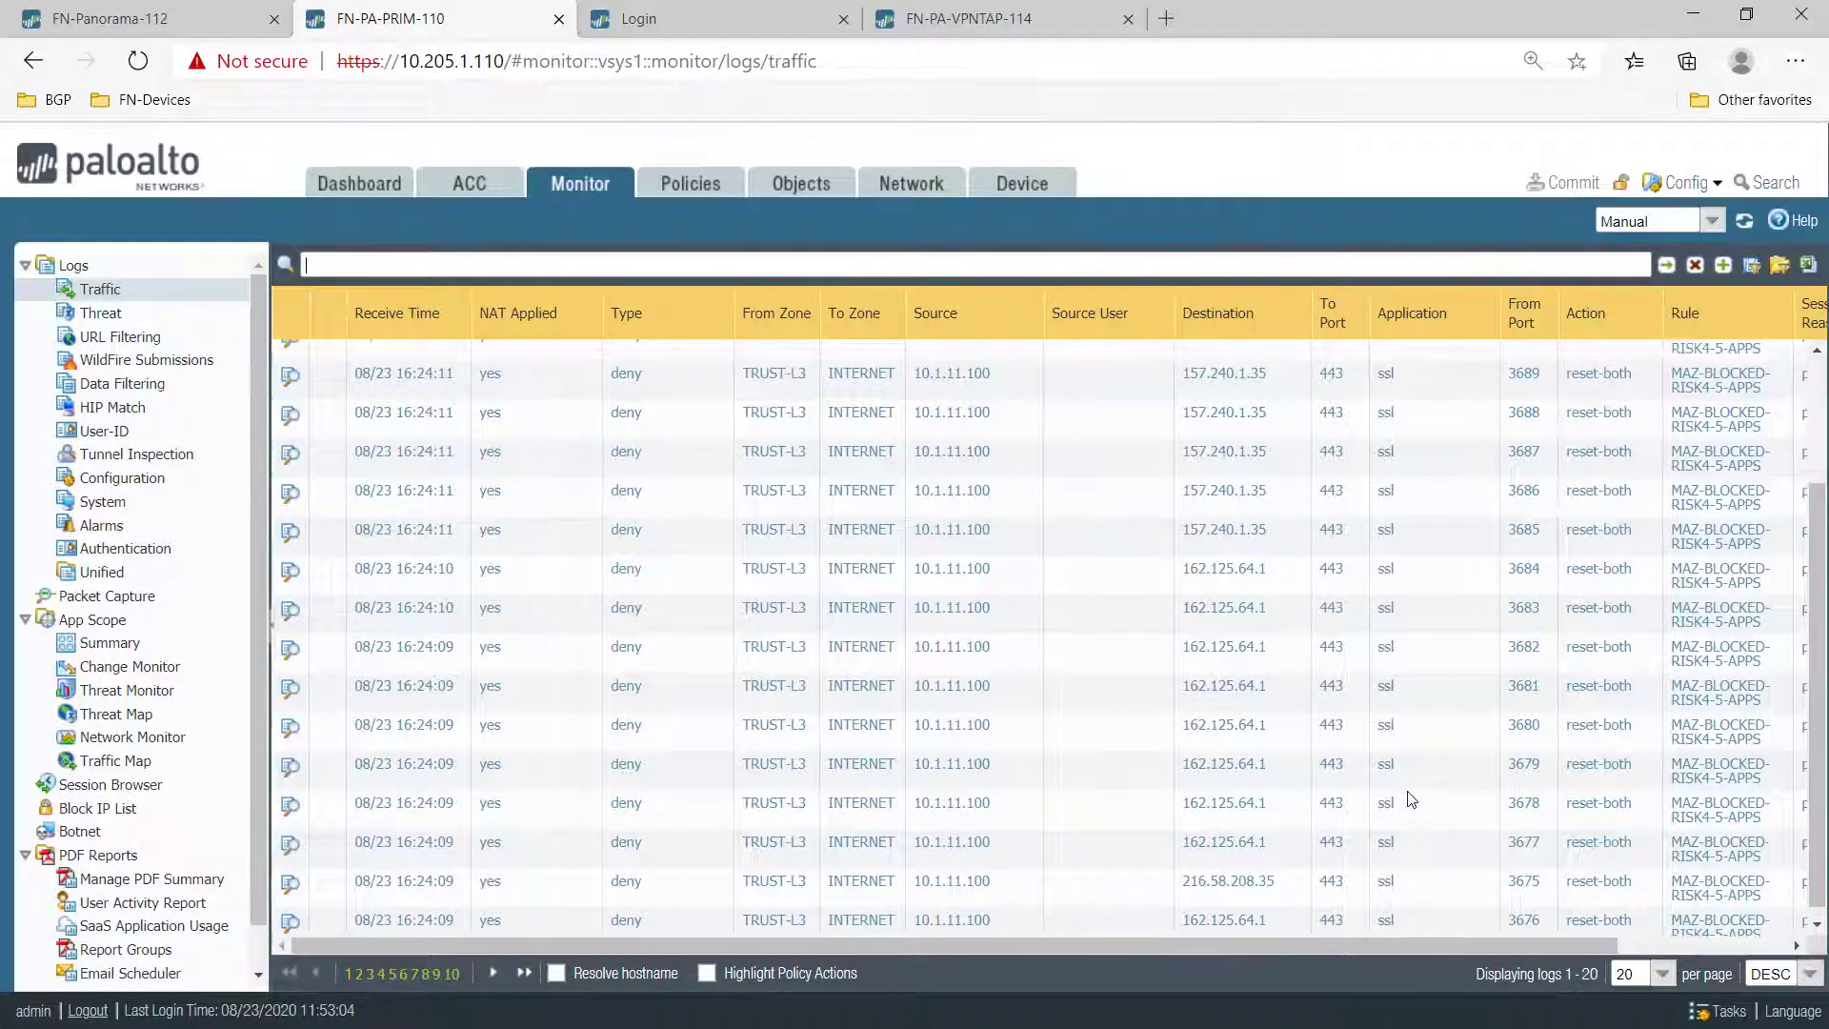
pyautogui.scroll(3, 1409, 801)
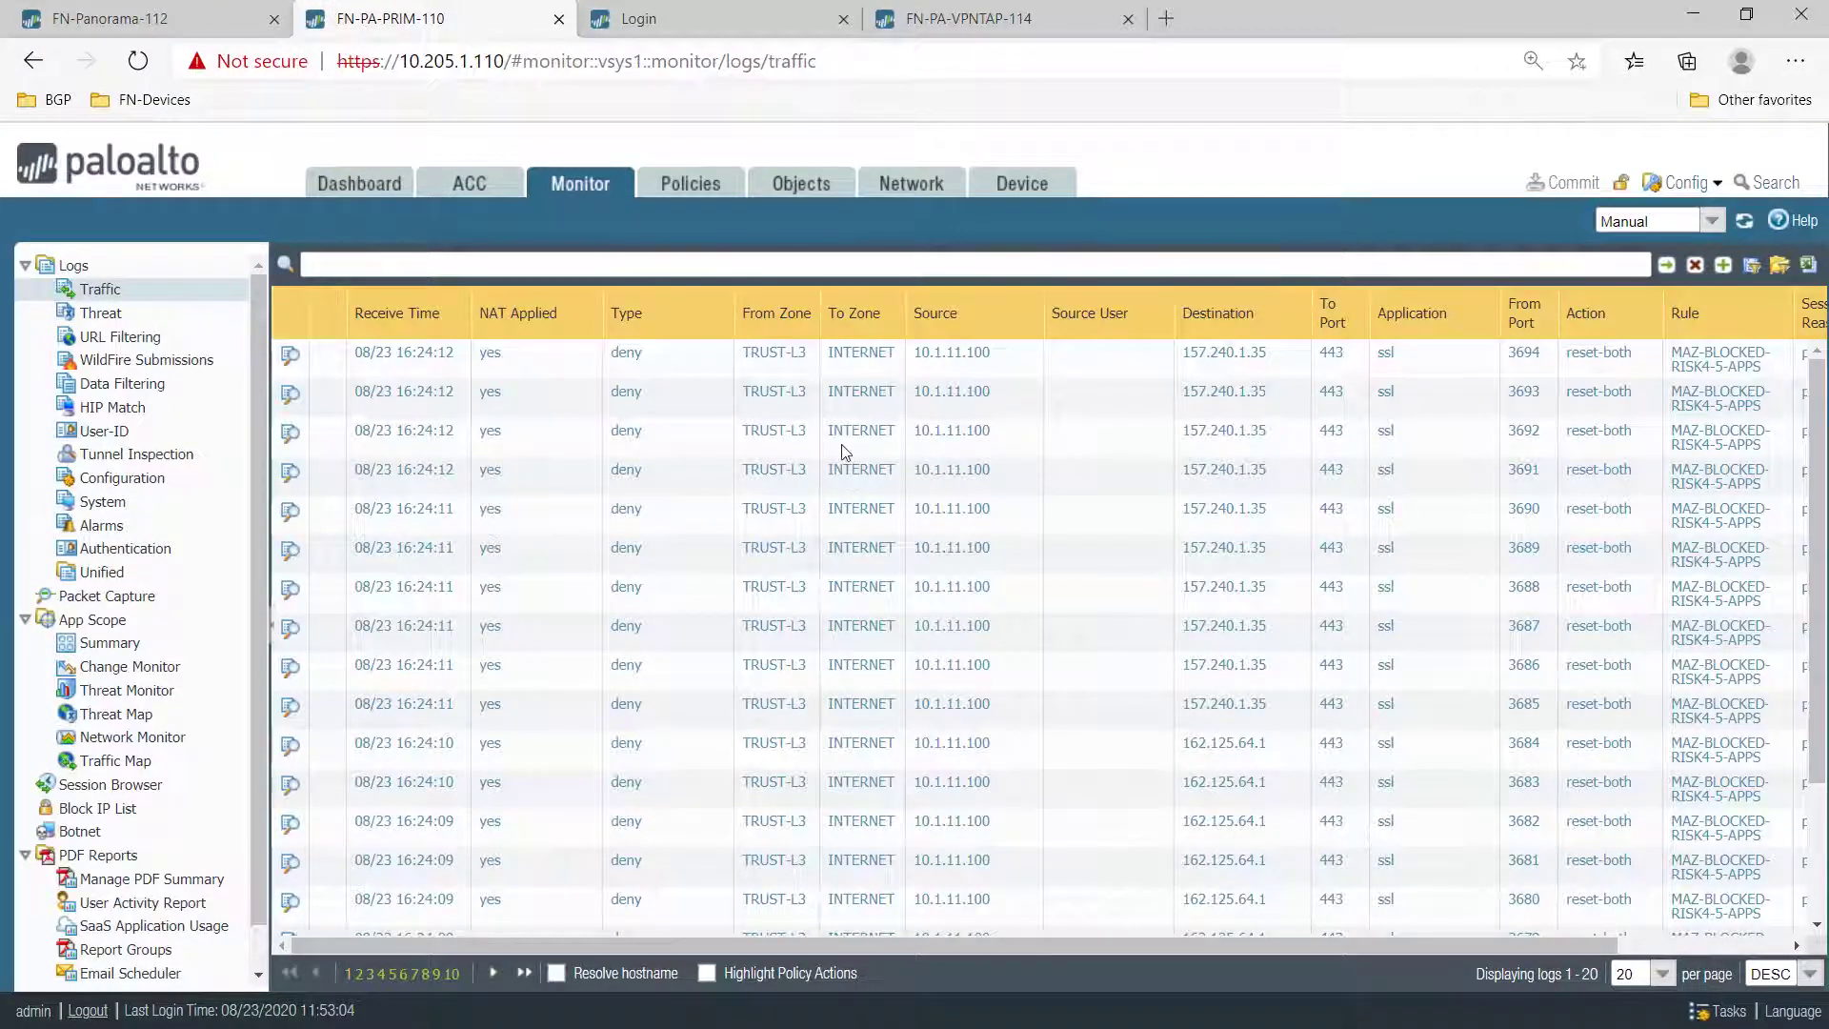
pyautogui.scroll(-3, 1466, 703)
pyautogui.click(357, 974)
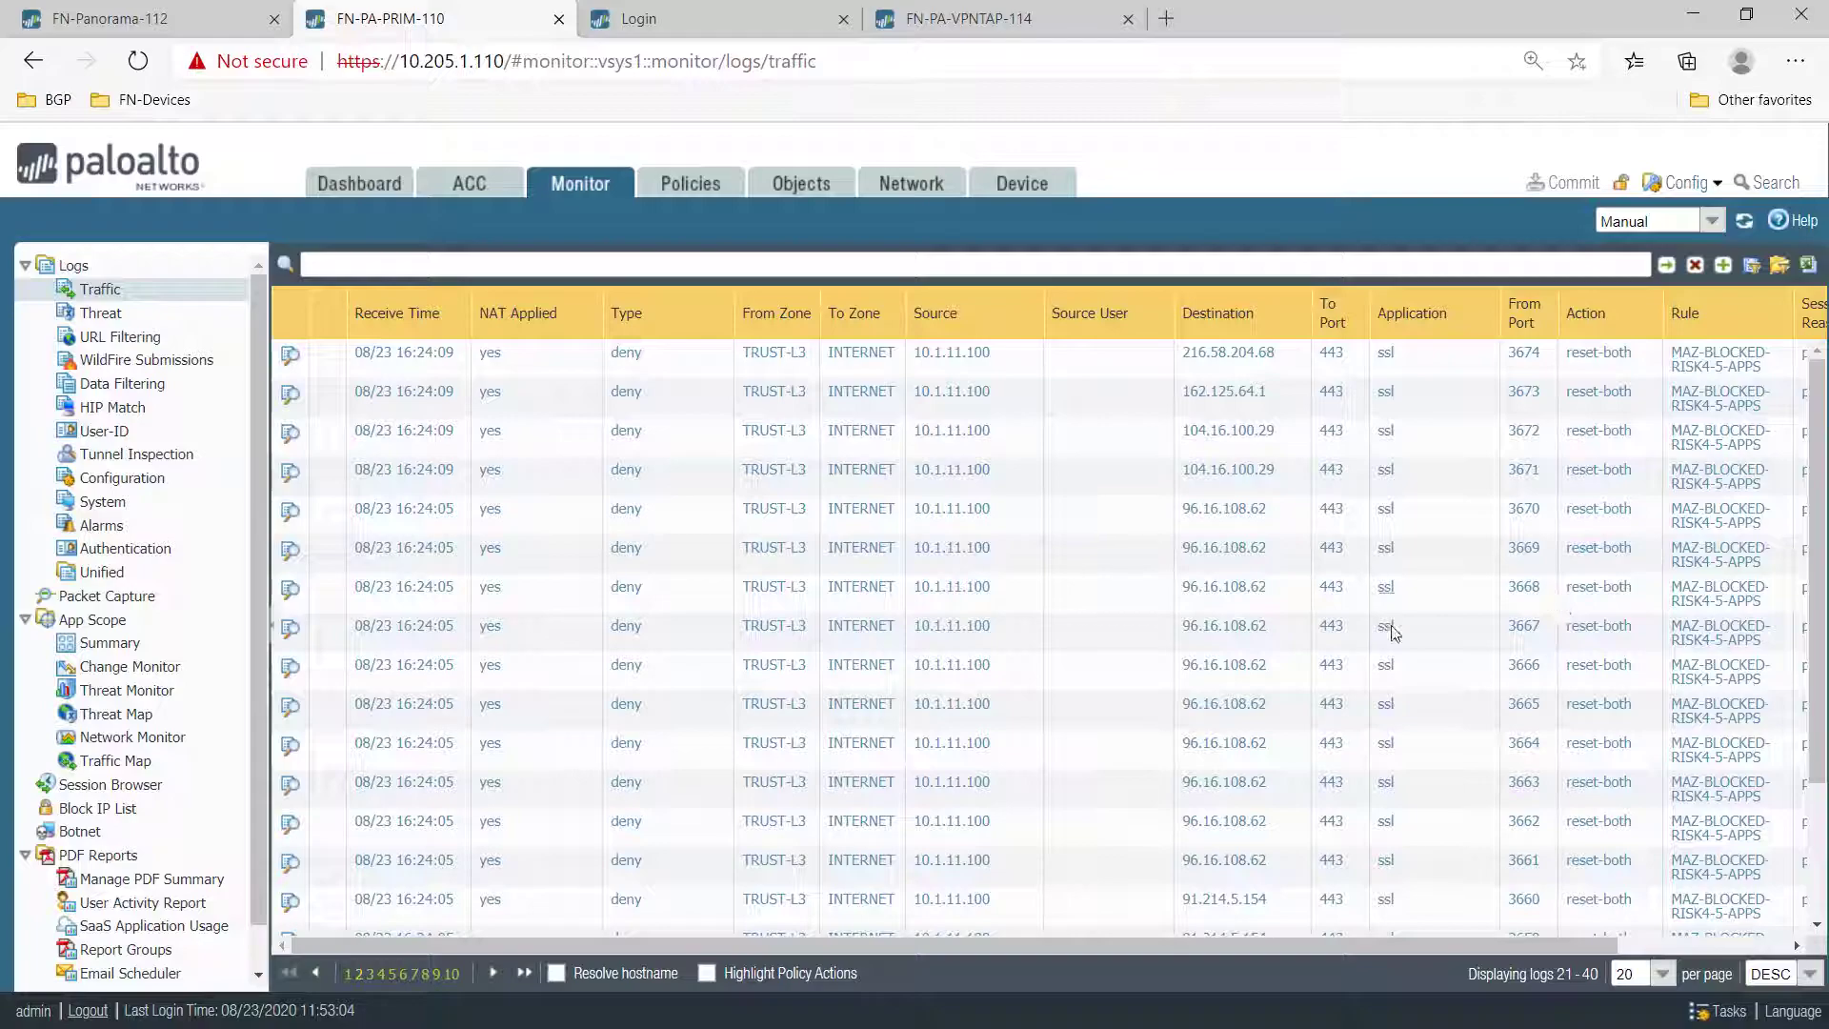
pyautogui.scroll(-3, 1393, 633)
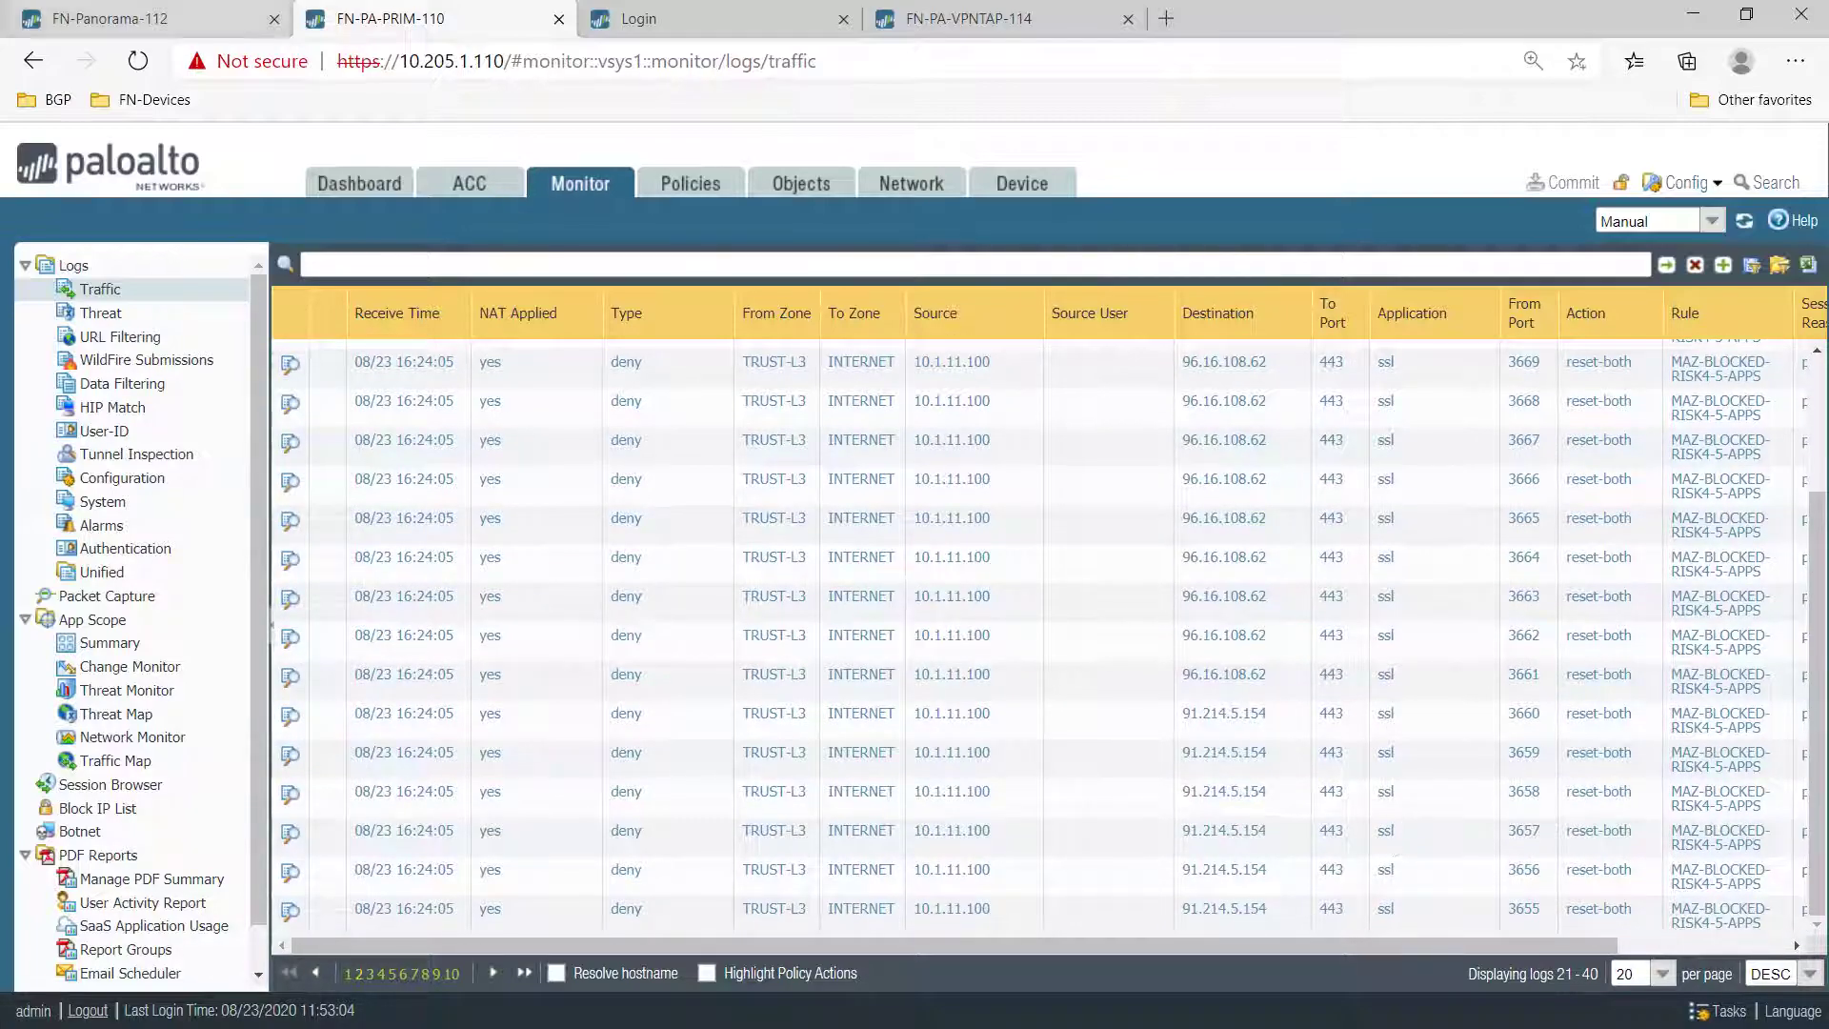
pyautogui.click(130, 20)
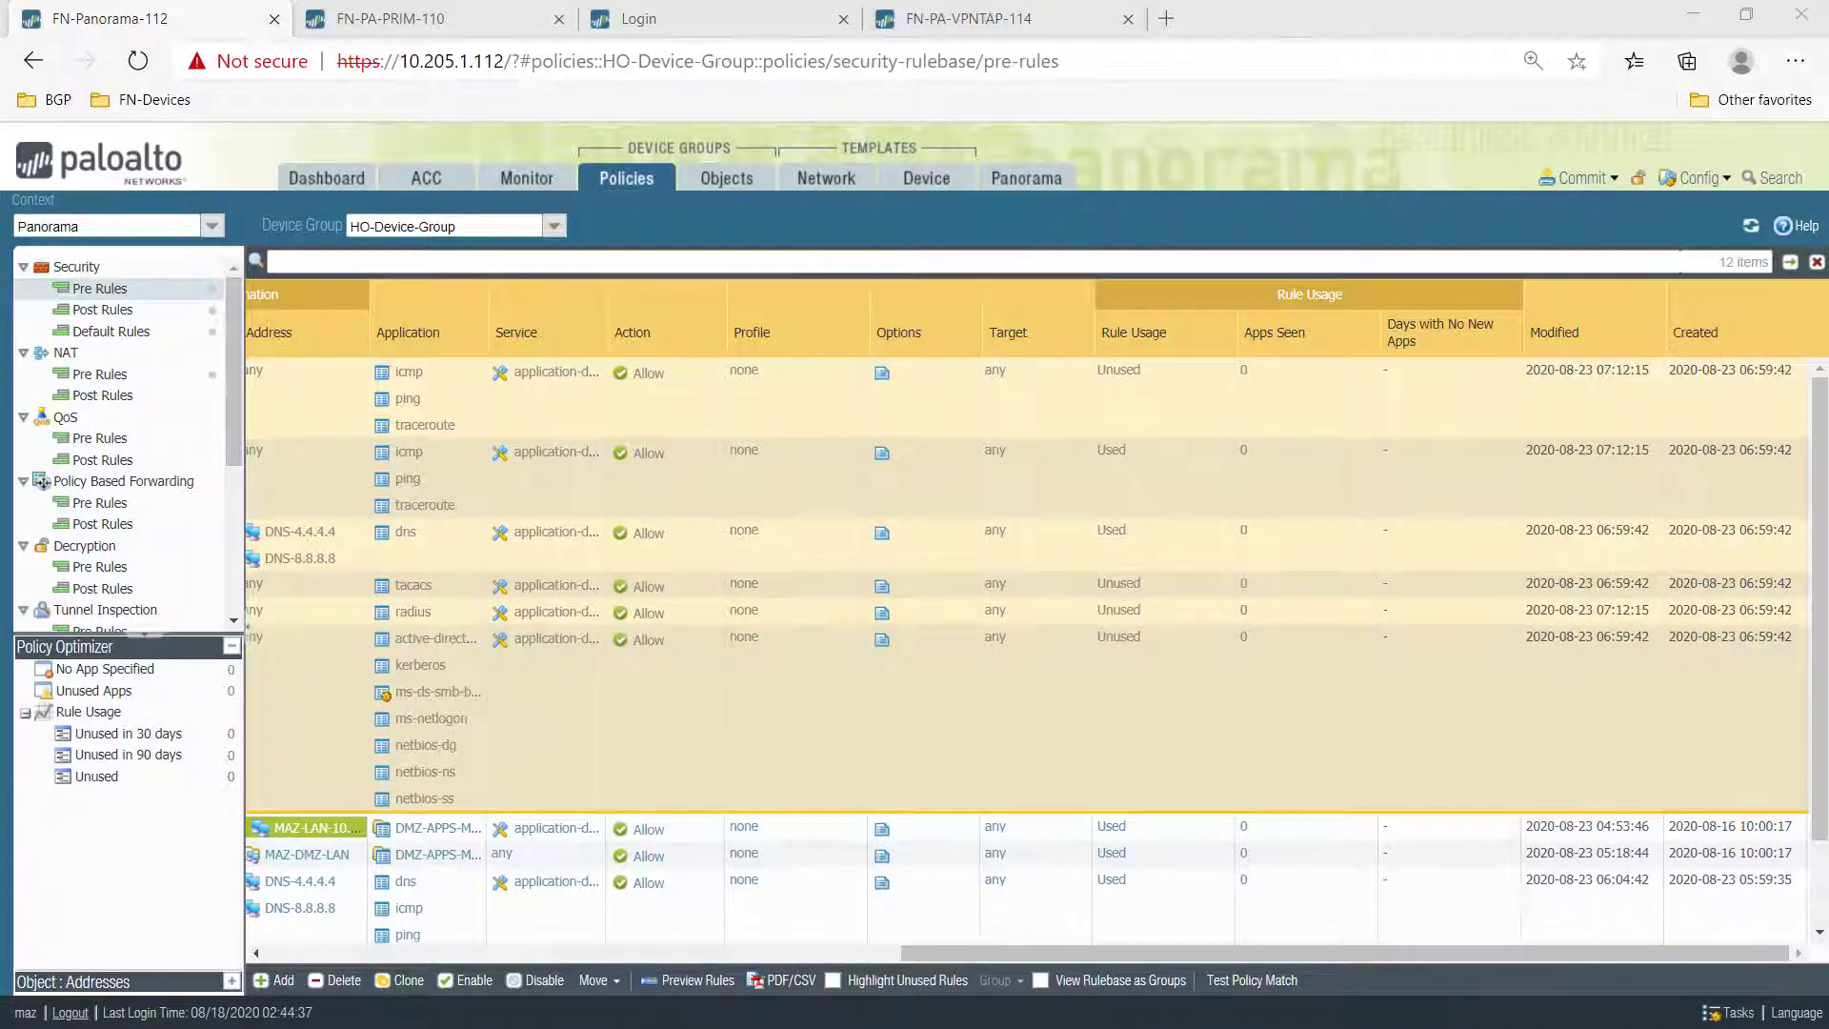
pyautogui.hotkey('alt', 'Tab')
pyautogui.press('Left')
pyautogui.press('Left')
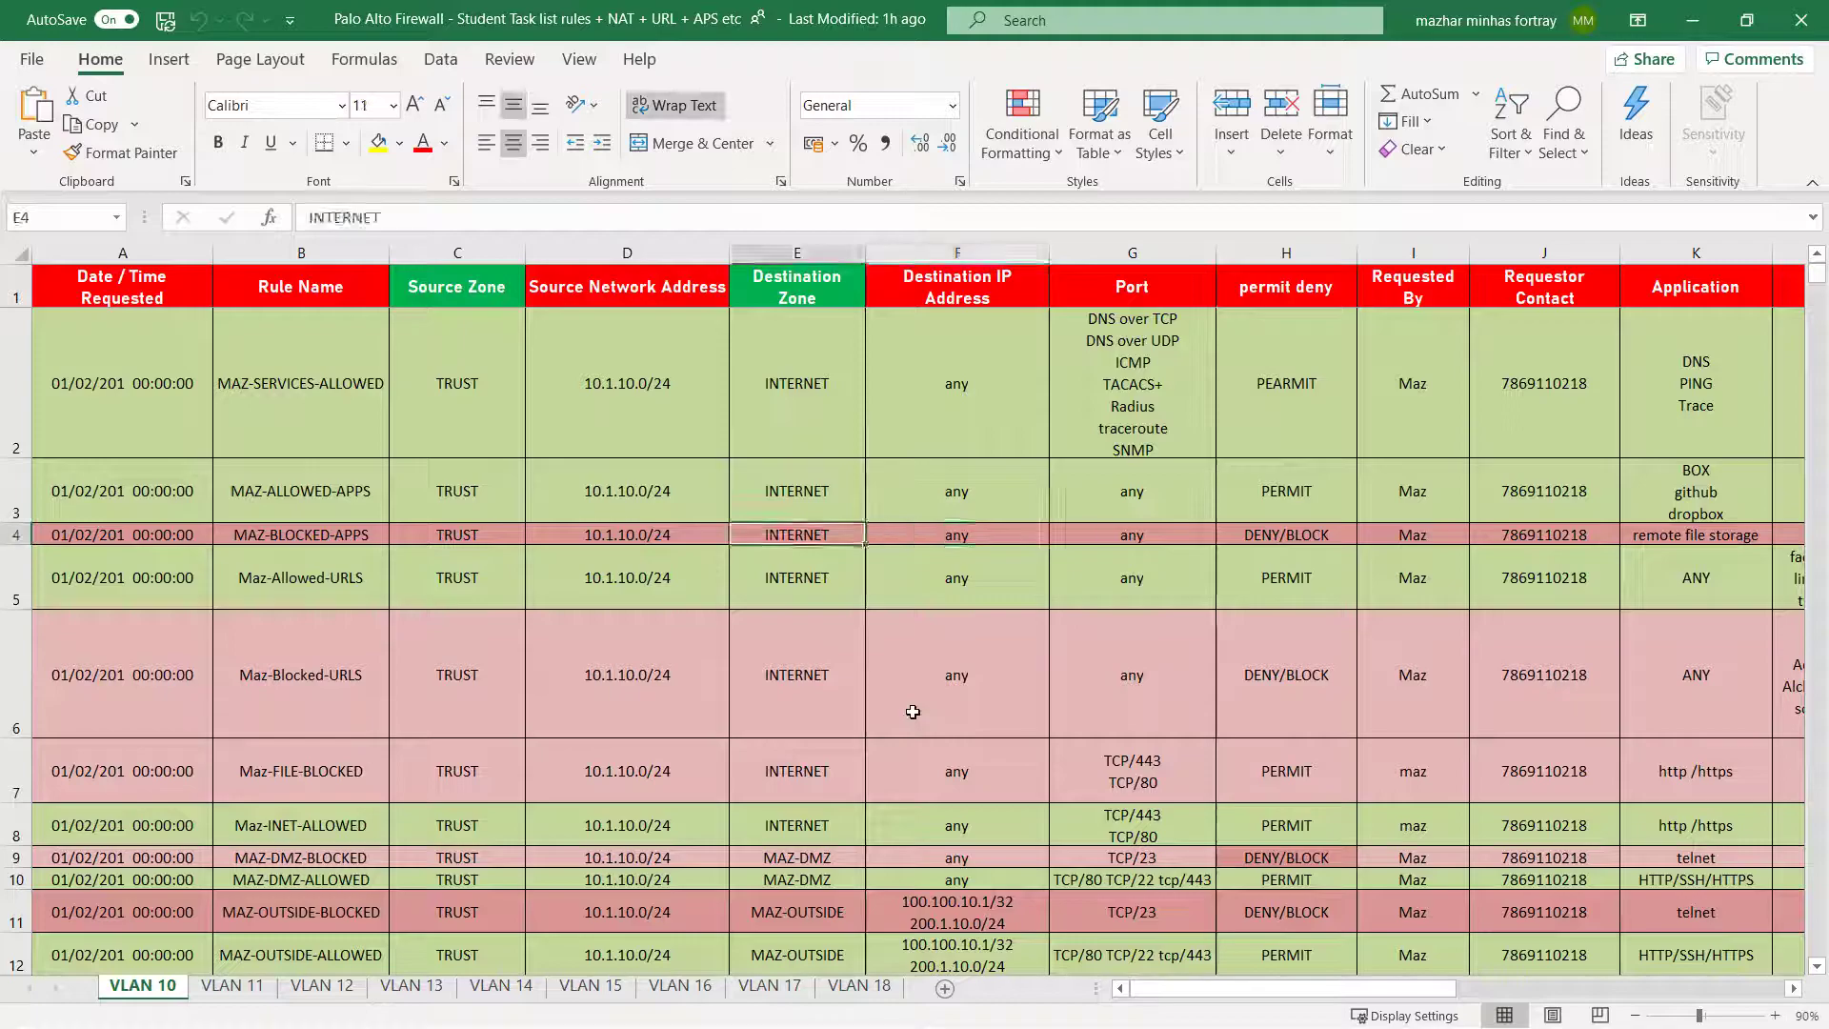
pyautogui.press('Left')
pyautogui.press('Left')
pyautogui.press('Left')
pyautogui.press('Left')
pyautogui.press('Down')
pyautogui.press('Down')
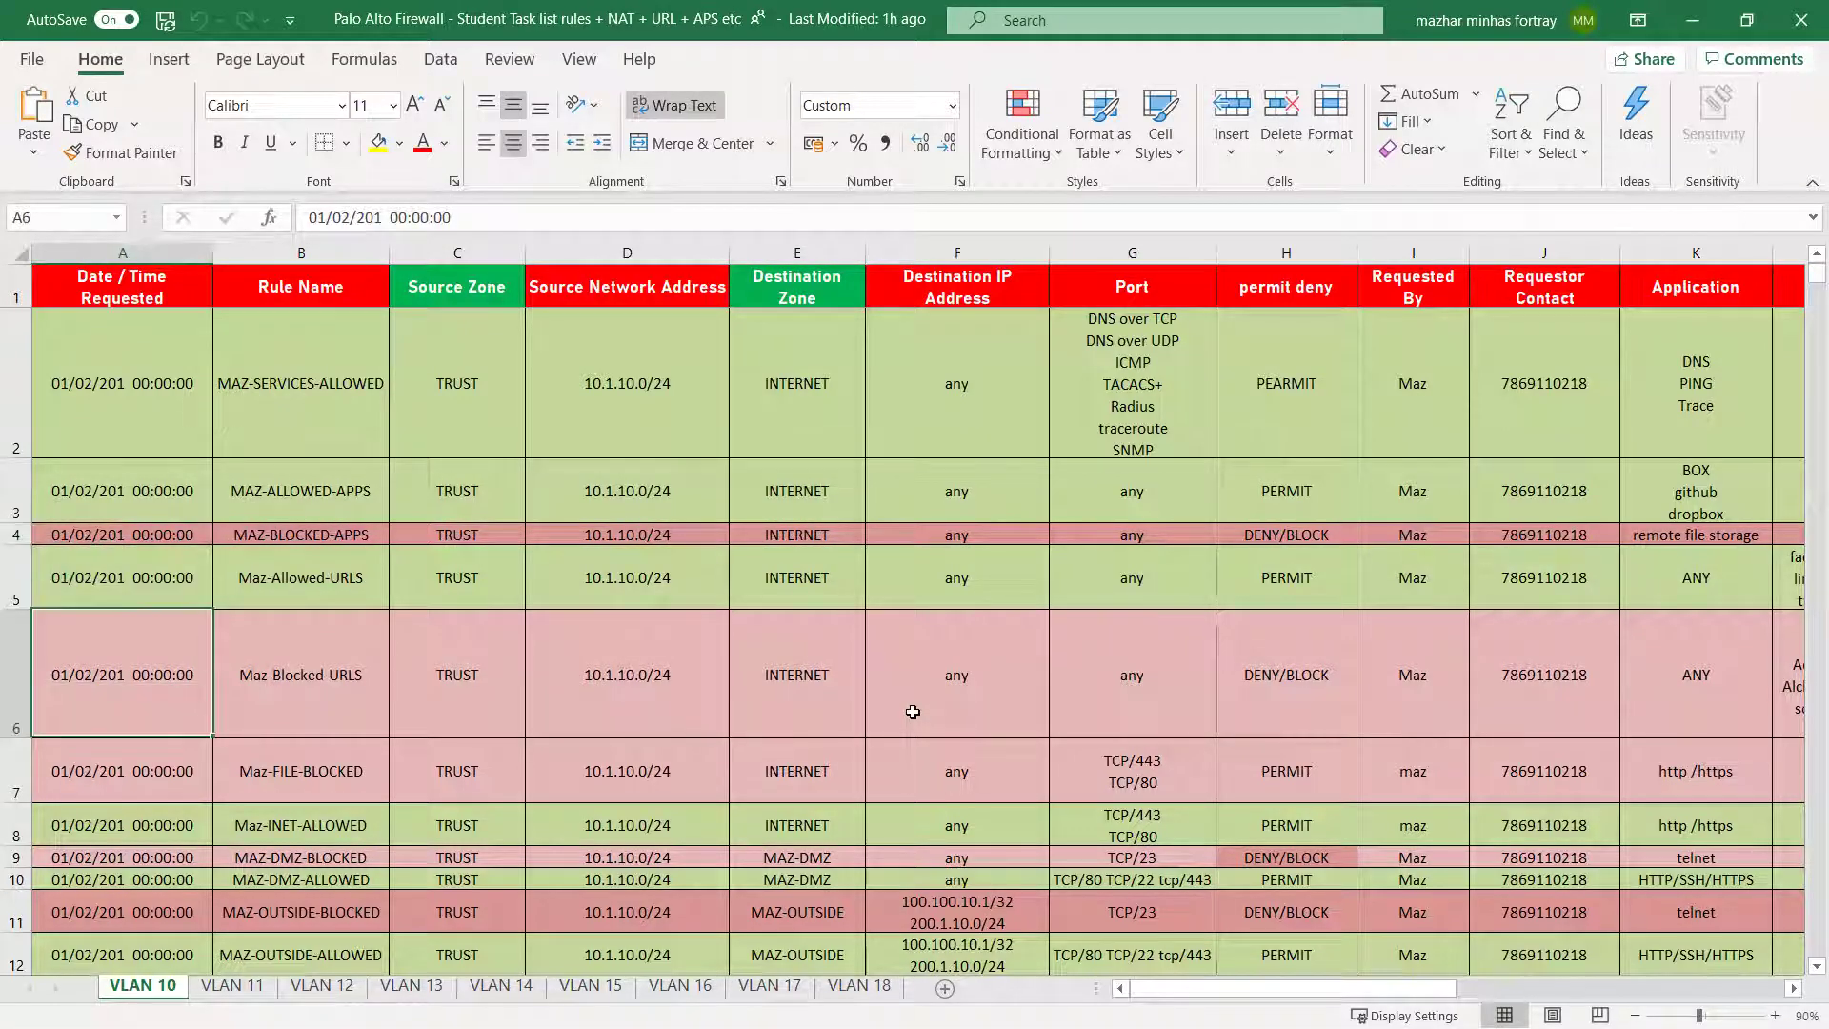
pyautogui.press('Down')
pyautogui.press('Down')
pyautogui.press('Down')
pyautogui.press('Down')
pyautogui.press('Down')
pyautogui.press('Down')
pyautogui.press('Up')
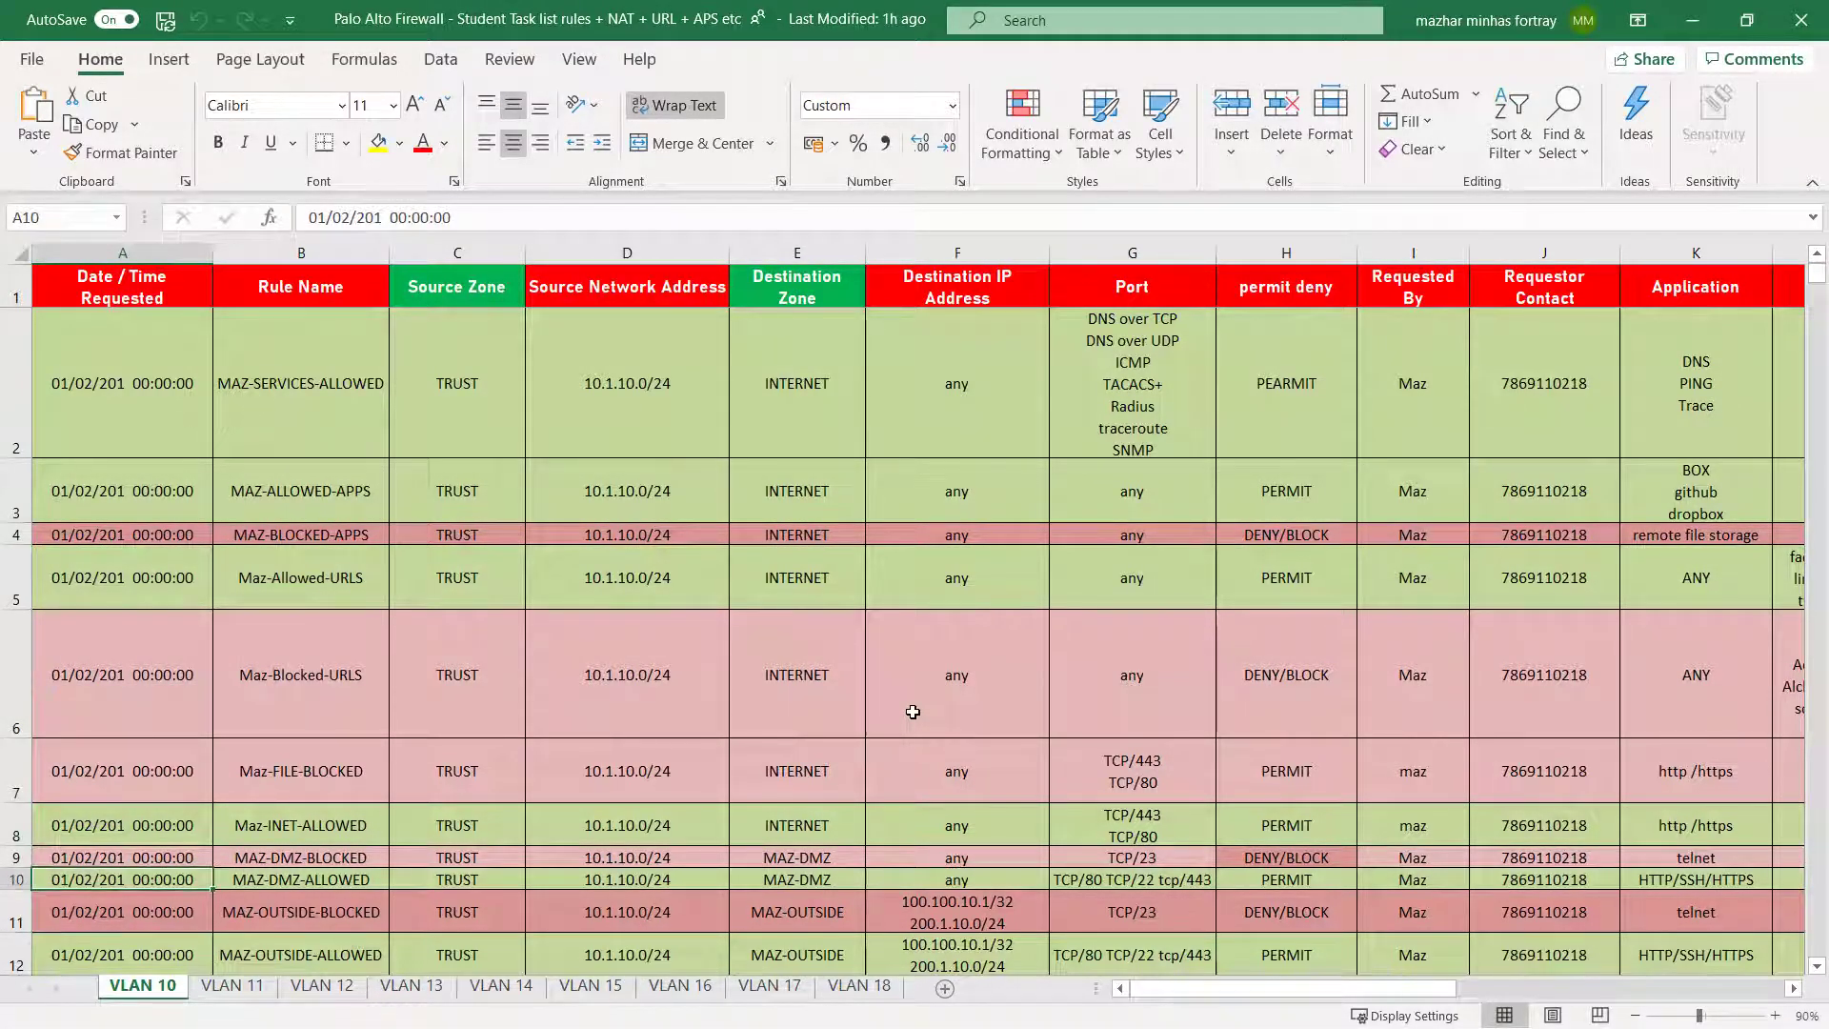
pyautogui.press('Right')
pyautogui.press('Right')
pyautogui.press('Right')
pyautogui.press('Down')
pyautogui.press('Down')
pyautogui.press('Down')
pyautogui.press('Down')
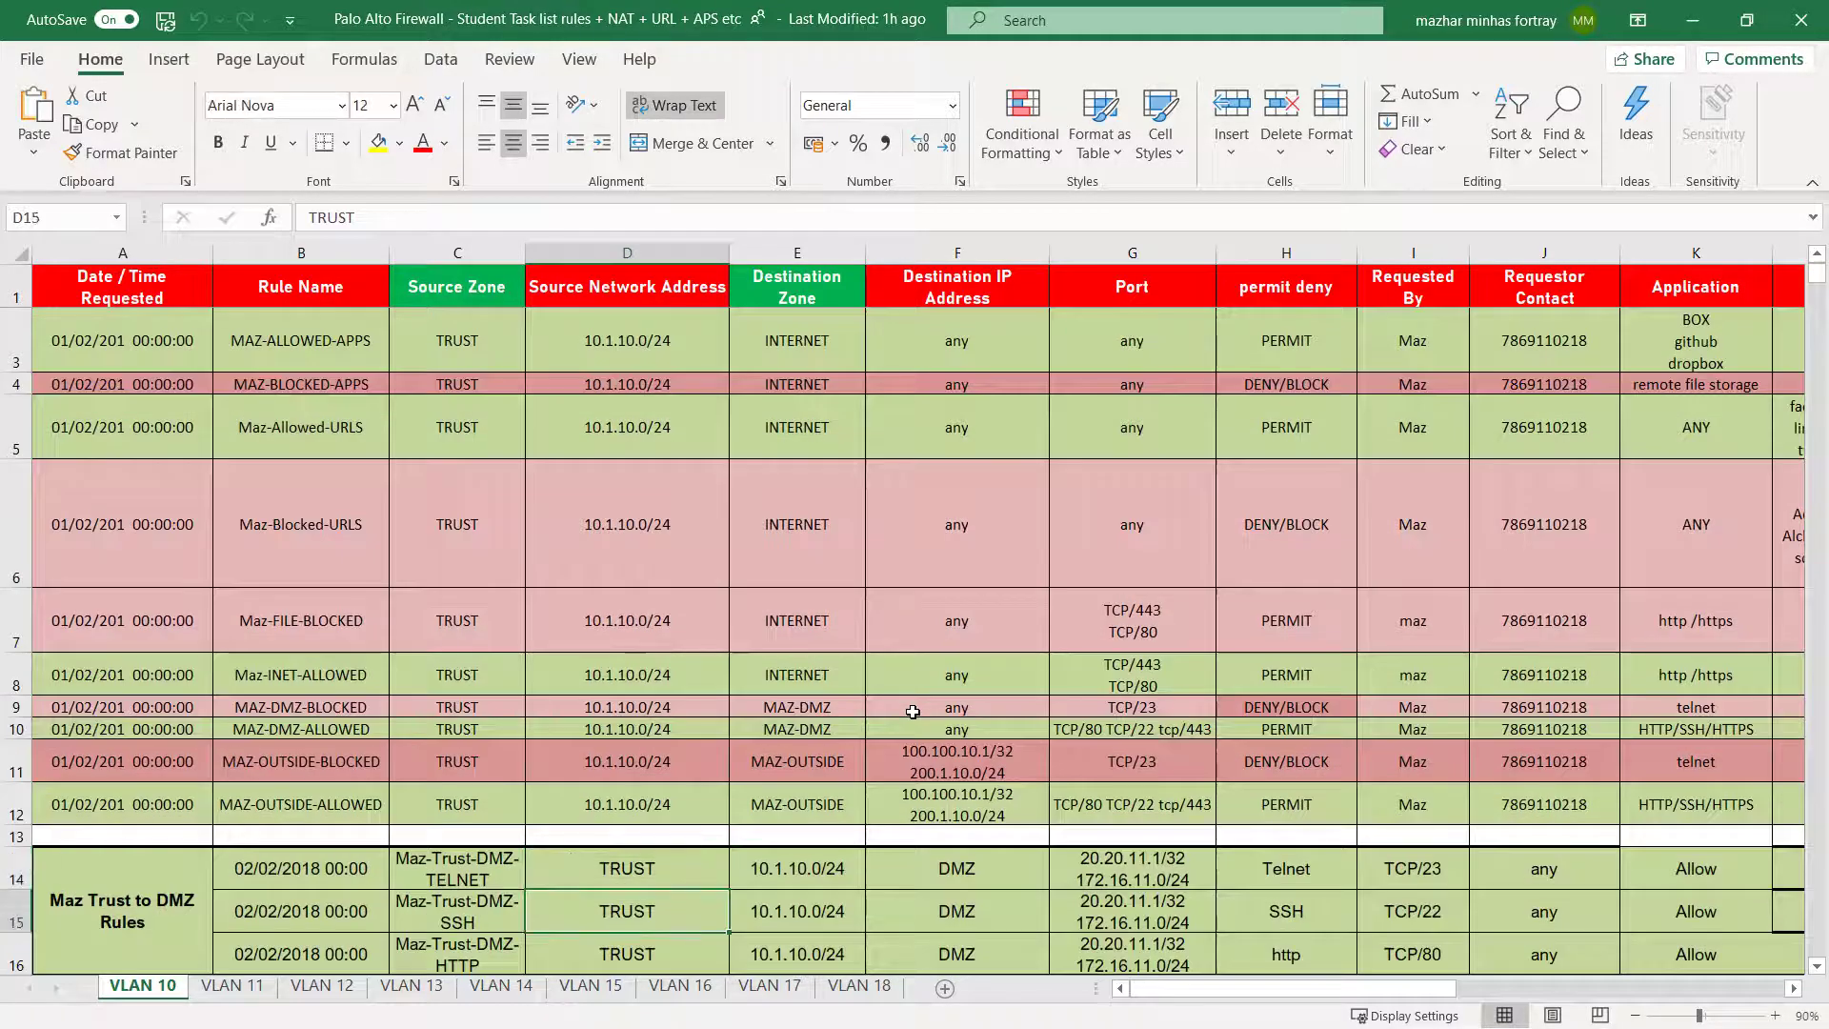
pyautogui.click(1277, 764)
pyautogui.press('Up')
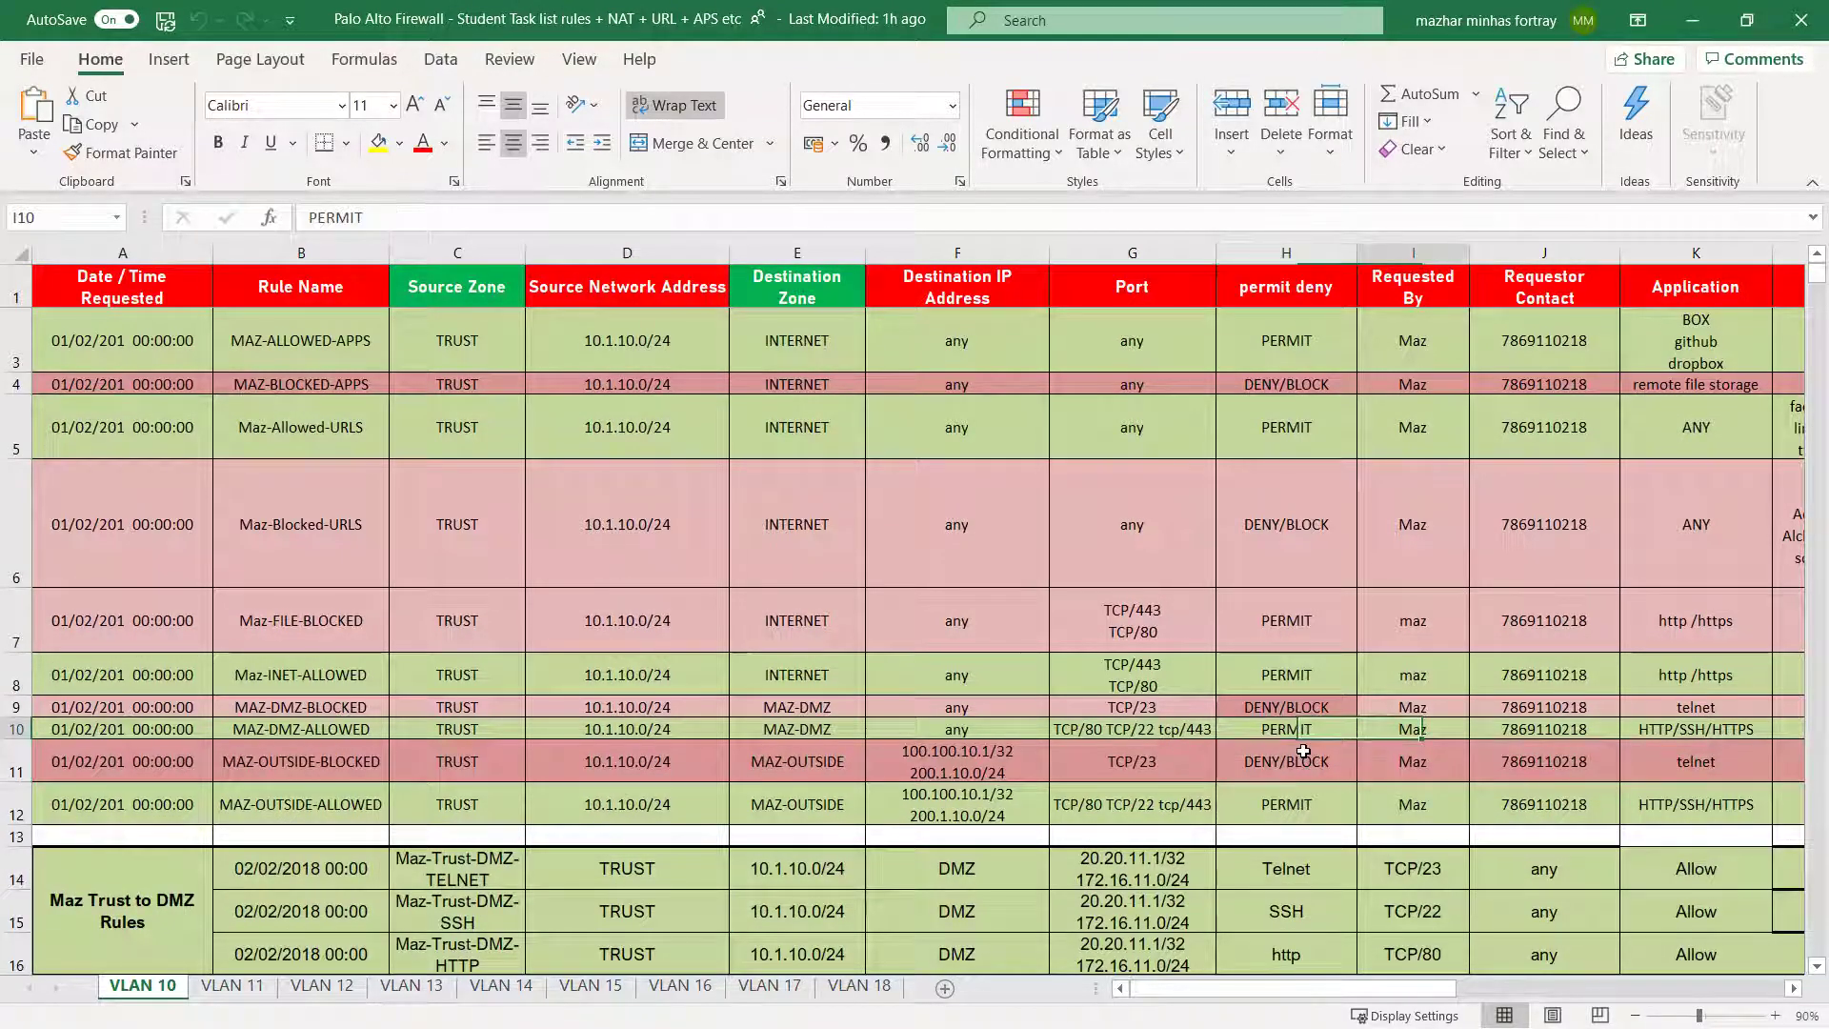
pyautogui.press('Right')
pyautogui.press('Right')
pyautogui.press('Right')
pyautogui.press('Right')
pyautogui.press('Right')
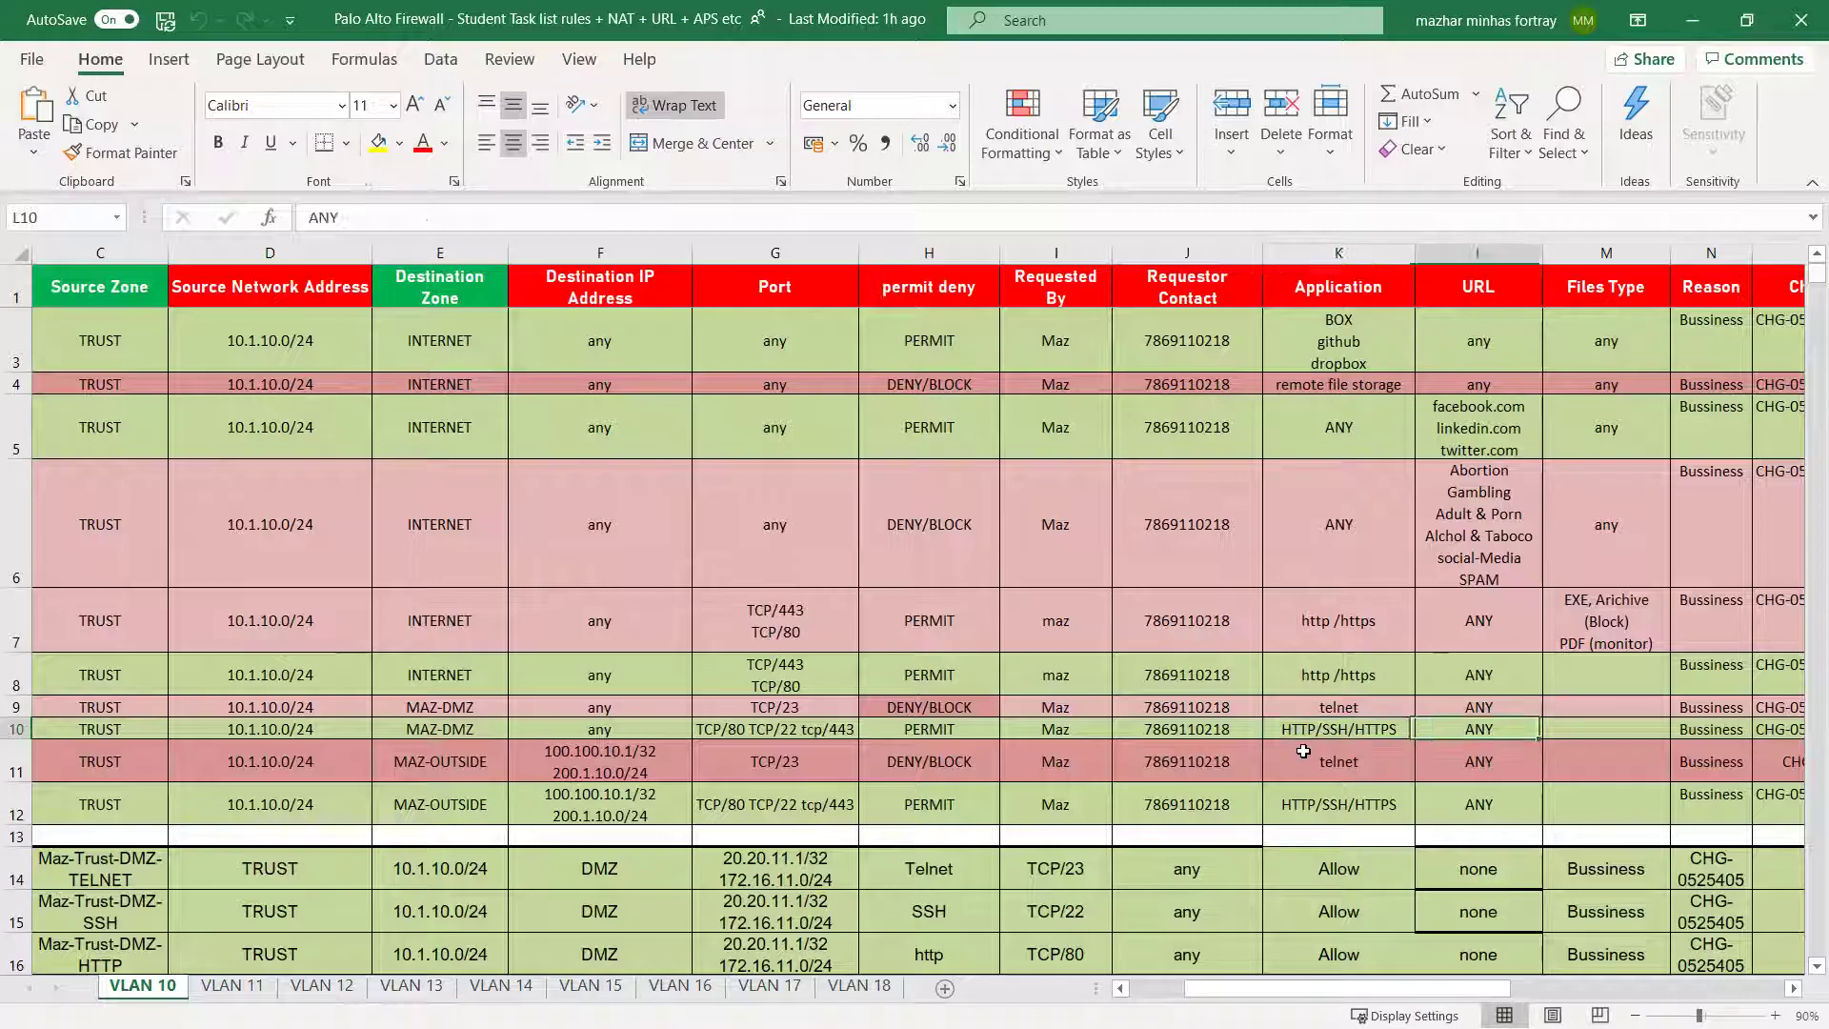
pyautogui.press('Right')
pyautogui.press('Right')
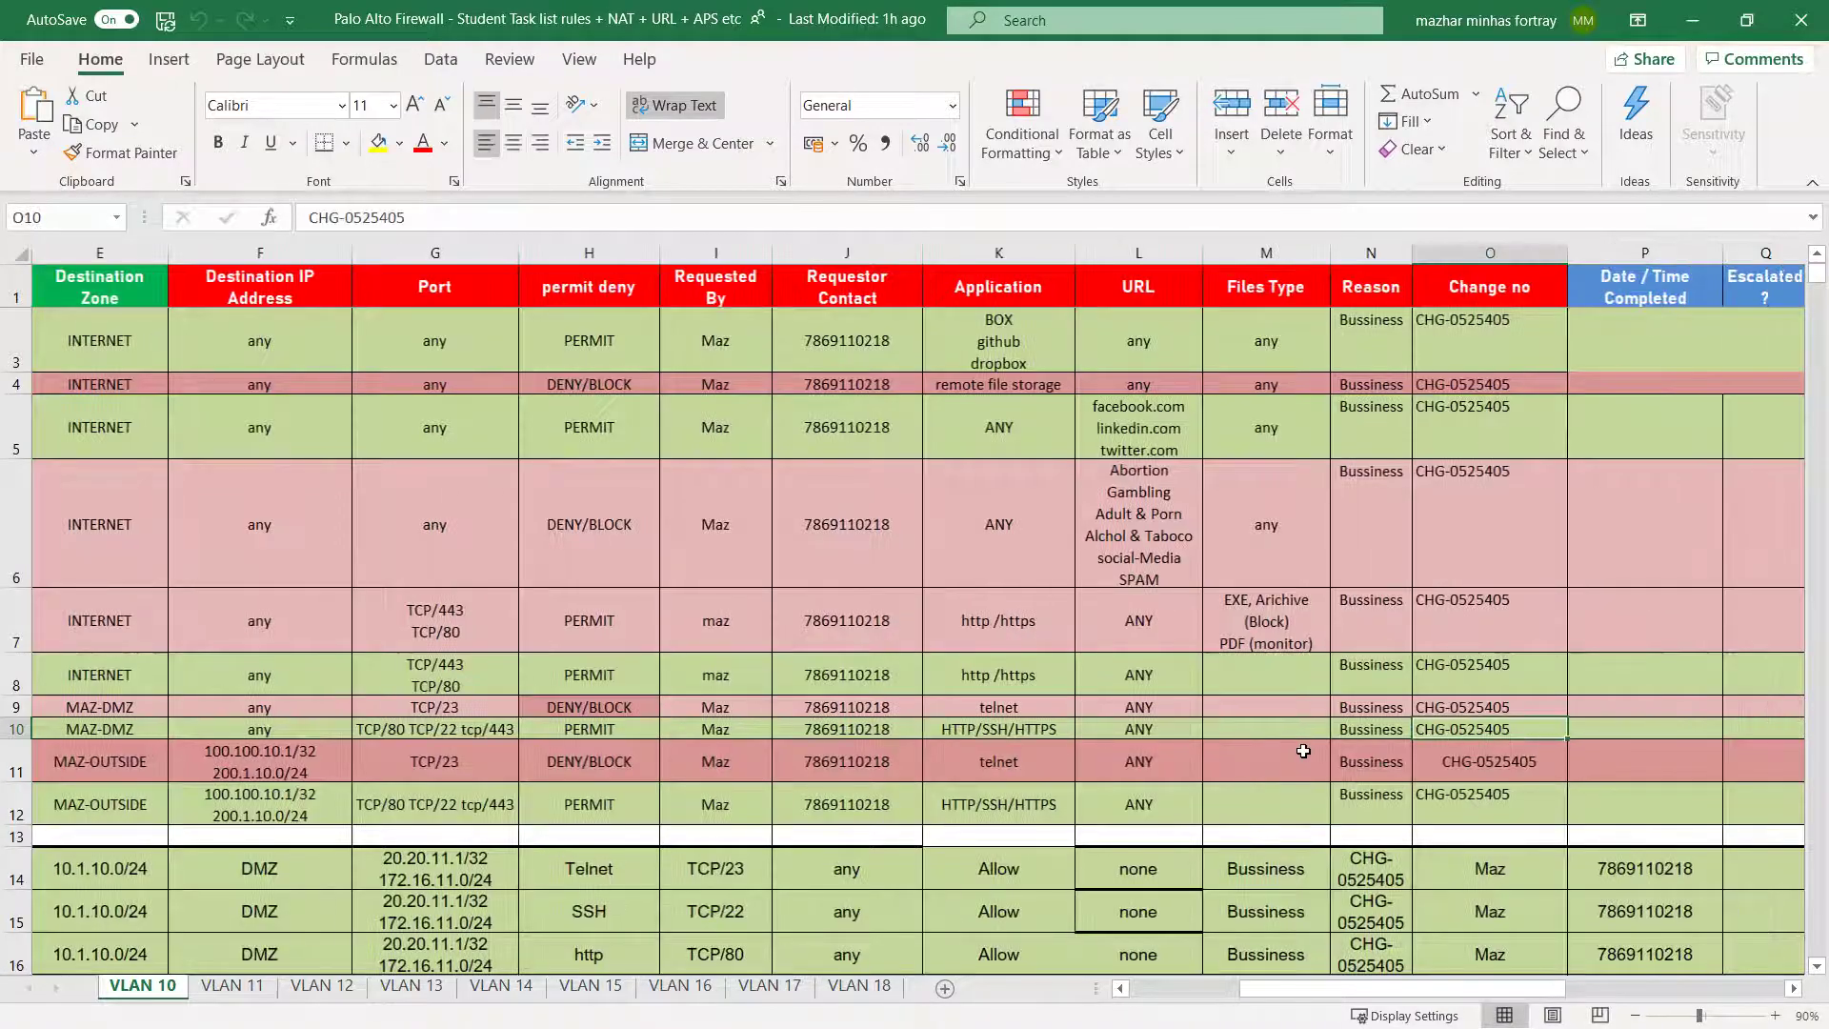
pyautogui.press('Left')
pyautogui.press('Left')
pyautogui.press('Left')
pyautogui.press('Up')
pyautogui.press('Up')
pyautogui.press('Up')
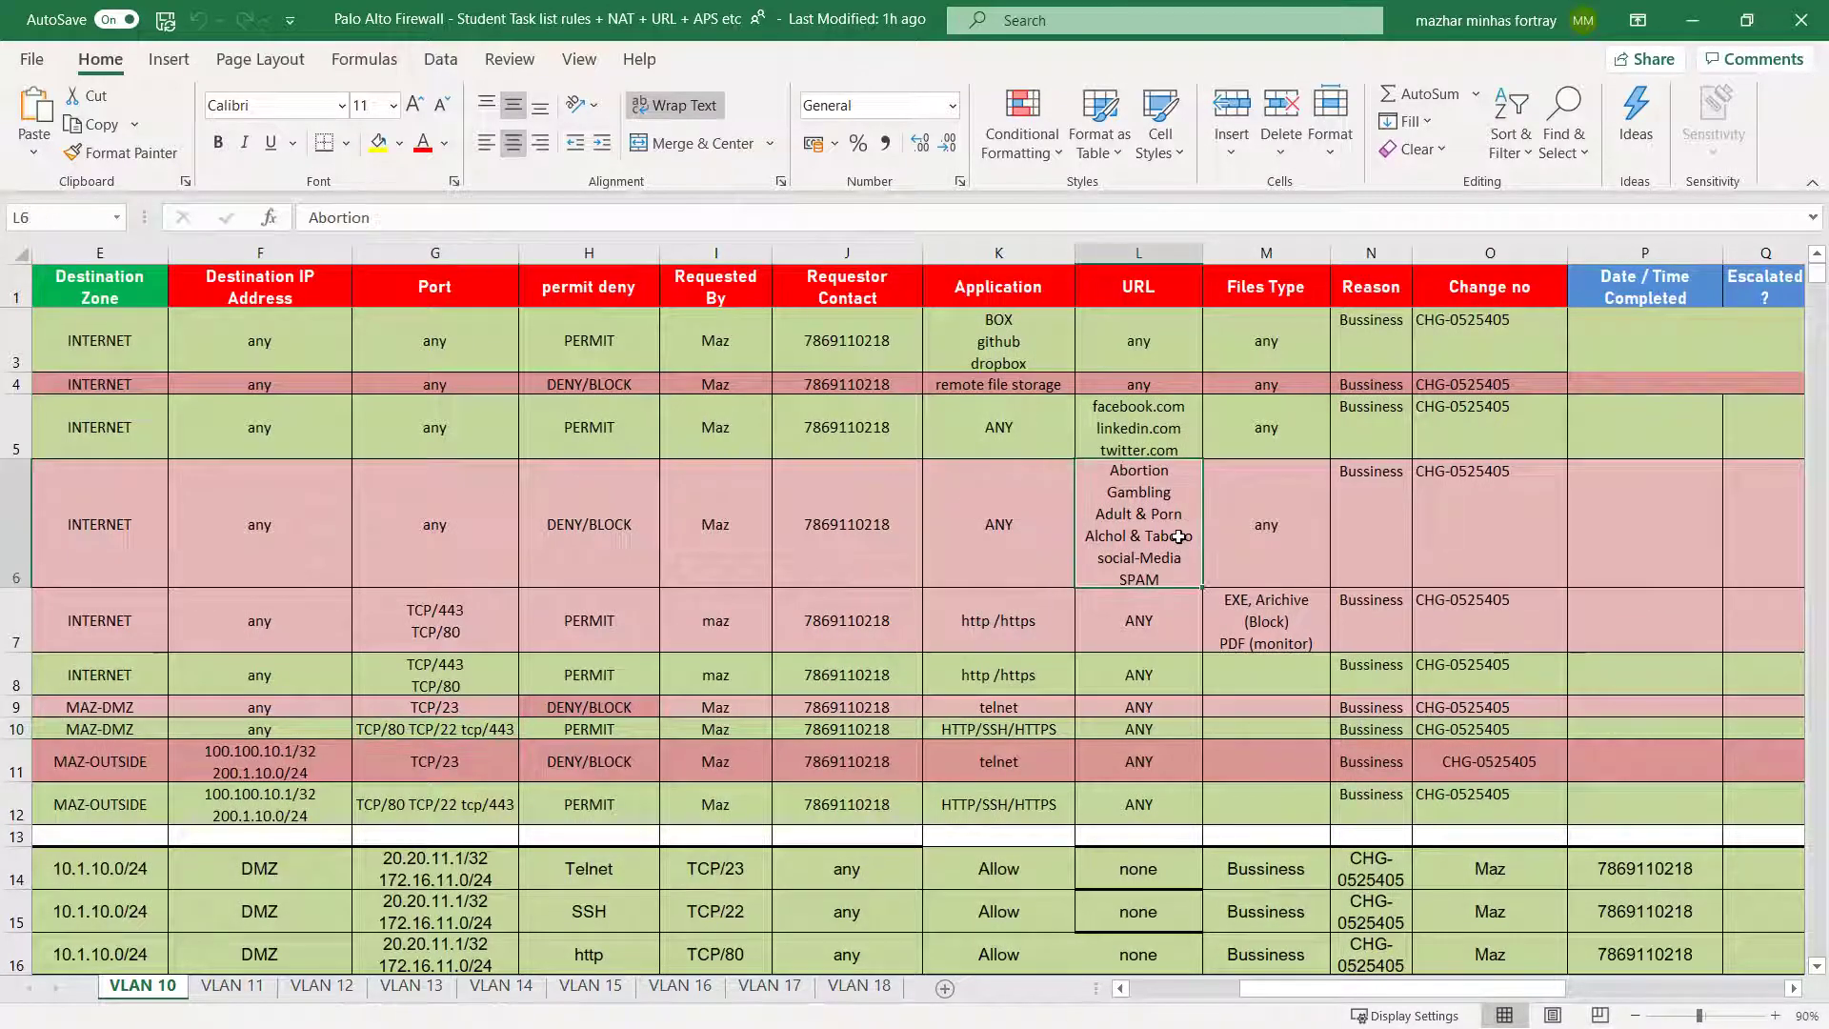
pyautogui.press('Right')
pyautogui.press('Right')
pyautogui.press('Right')
pyautogui.press('Right')
pyautogui.press('Down')
pyautogui.press('Up')
pyautogui.press('Up')
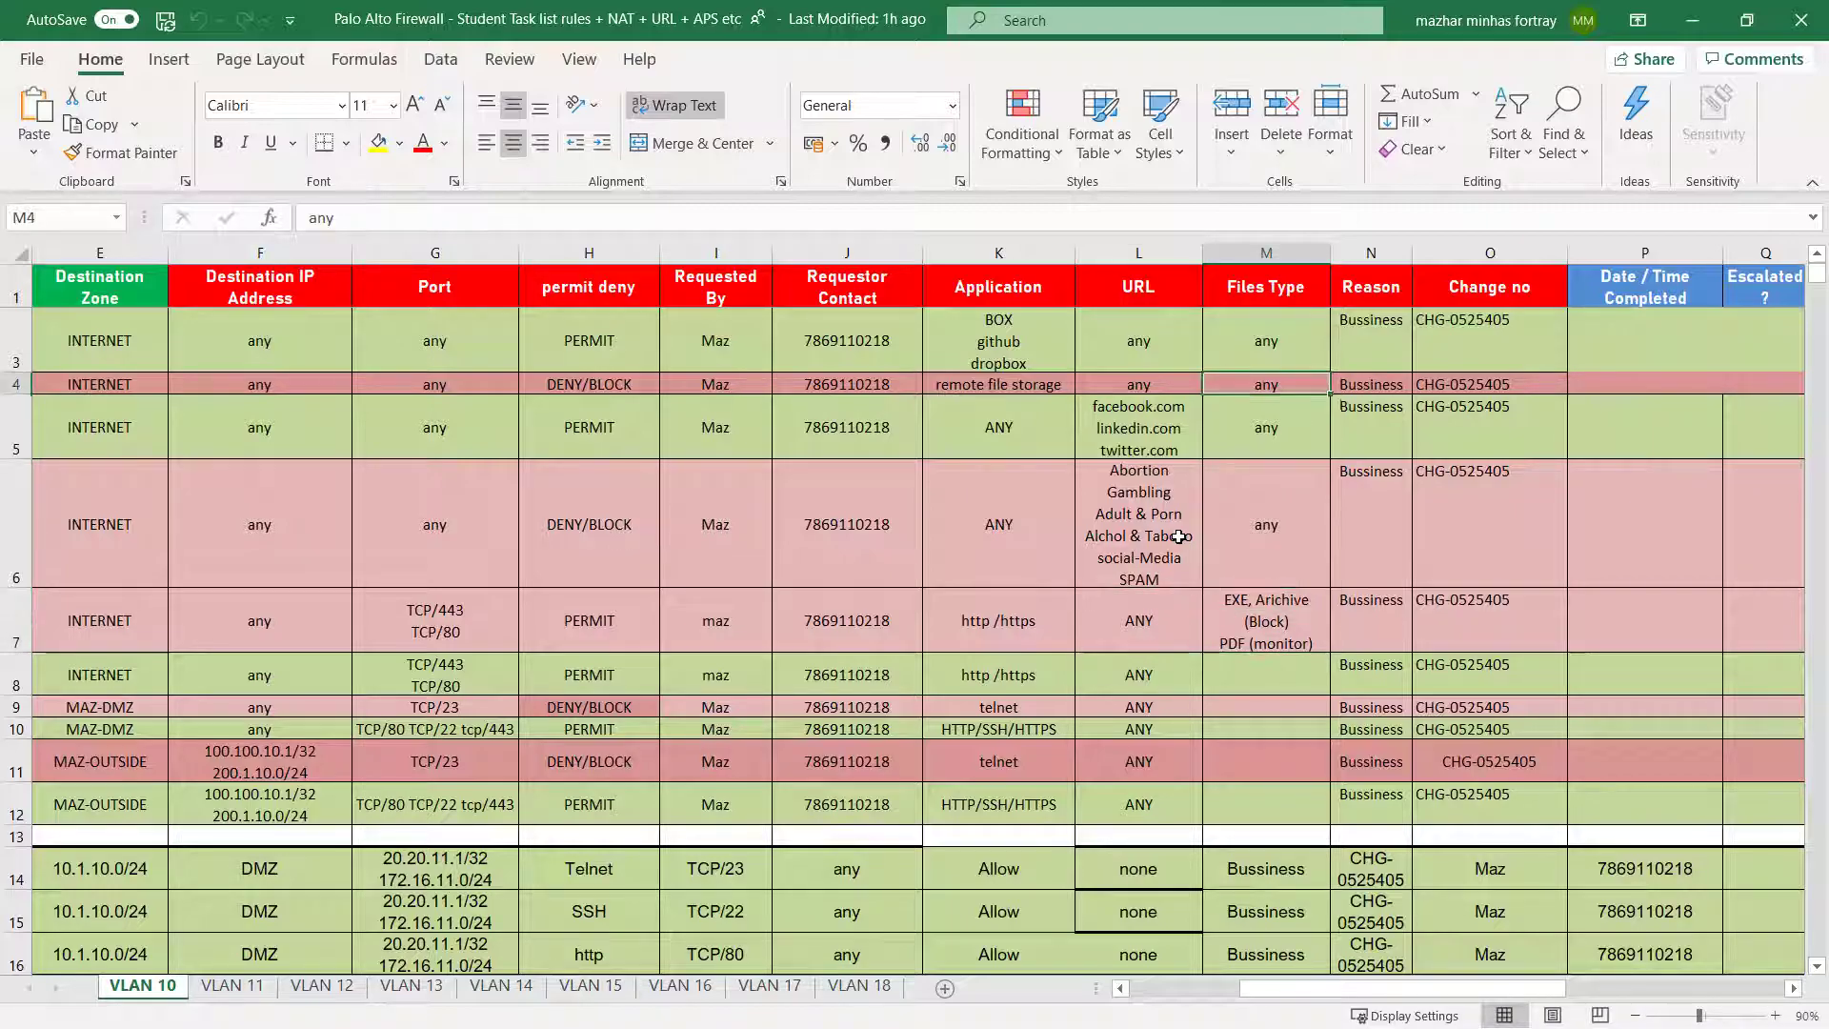
pyautogui.press('Up')
pyautogui.press('Up')
pyautogui.press('Left')
pyautogui.press('Left')
pyautogui.press('Left')
pyautogui.press('Right')
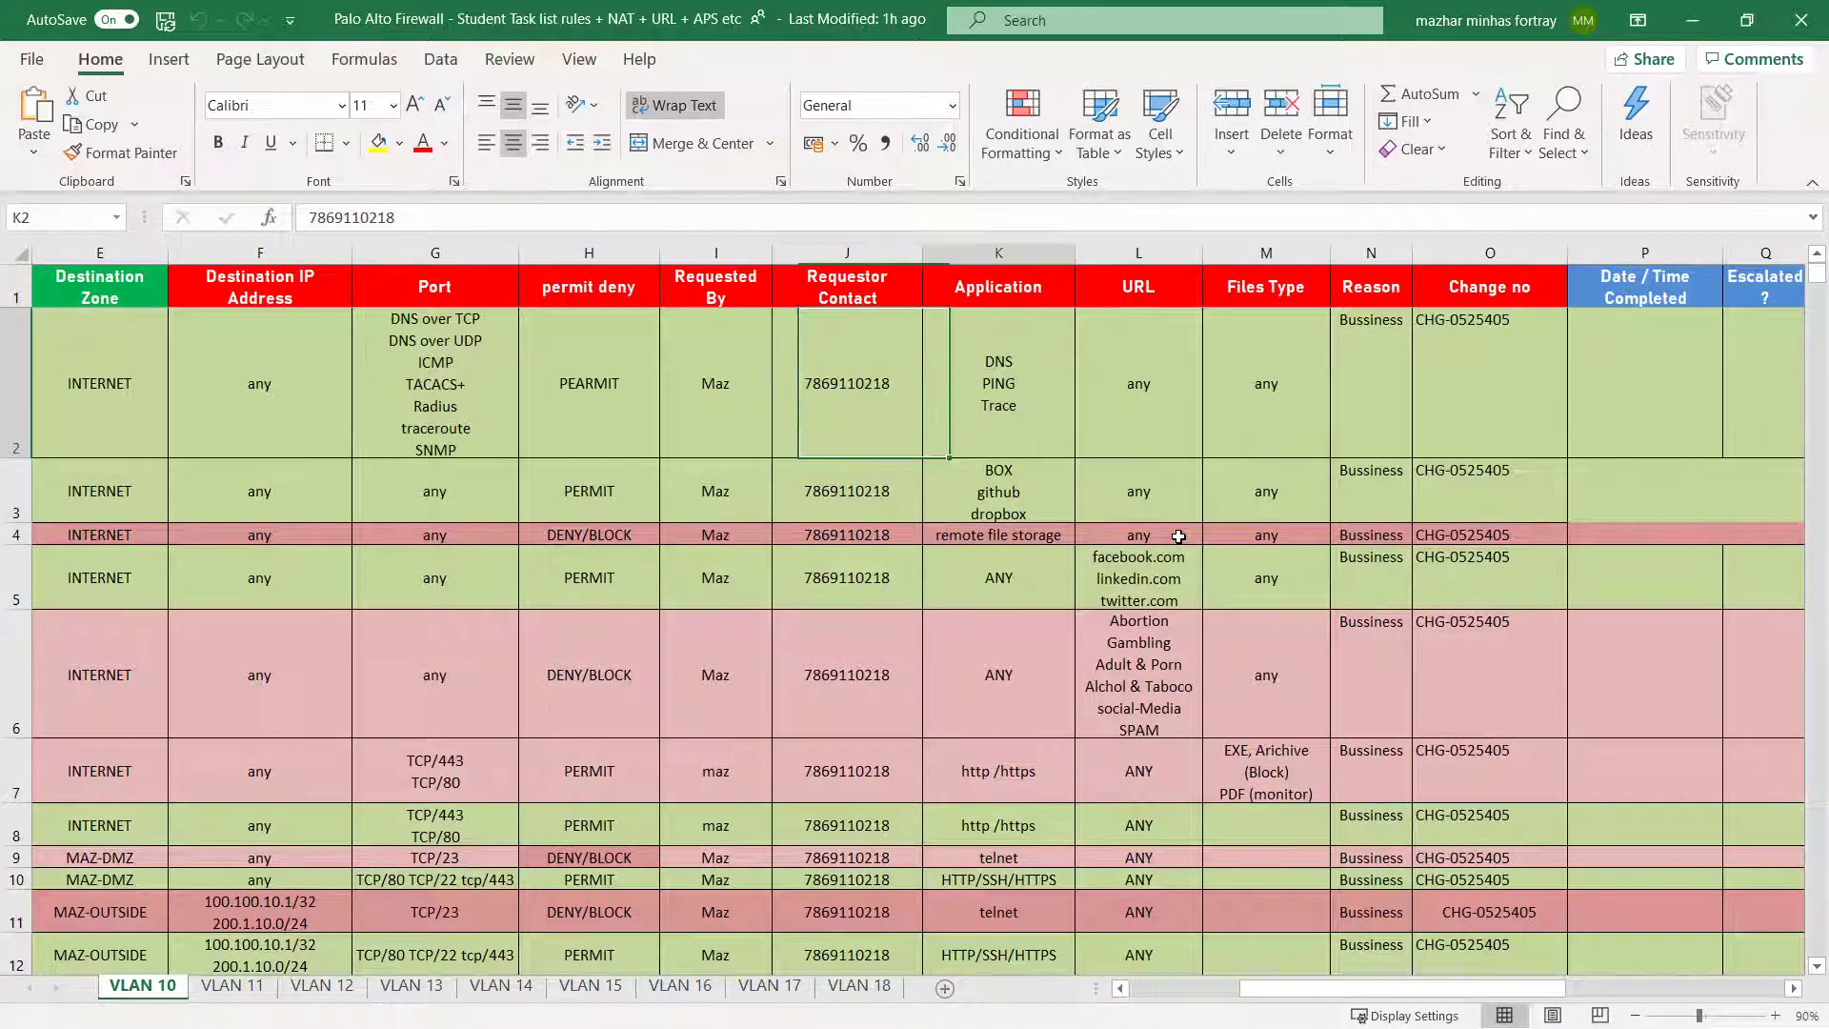
pyautogui.press('Left')
pyautogui.press('Left')
pyautogui.press('Right')
pyautogui.press('Right')
pyautogui.press('Down')
pyautogui.press('Down')
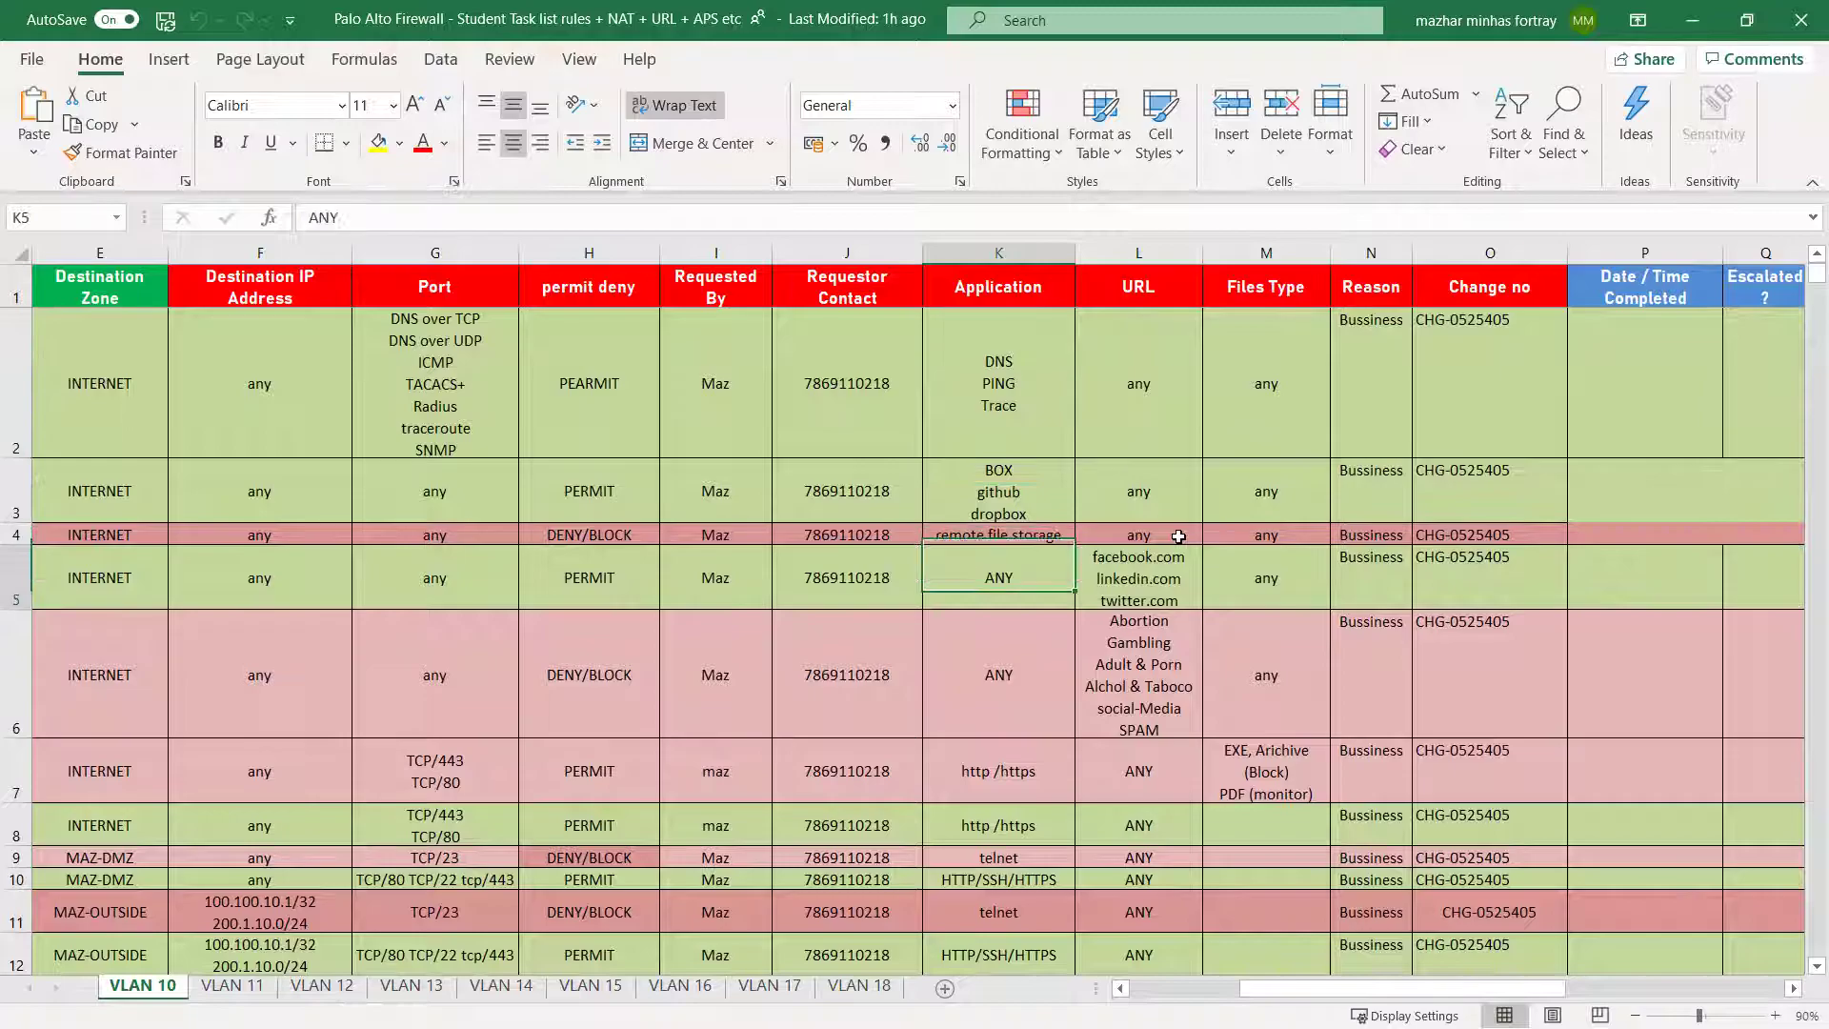
pyautogui.press('Down')
pyautogui.press('Down')
pyautogui.press('Down')
pyautogui.press('Down')
pyautogui.press('Down')
pyautogui.press('Down')
pyautogui.press('Down')
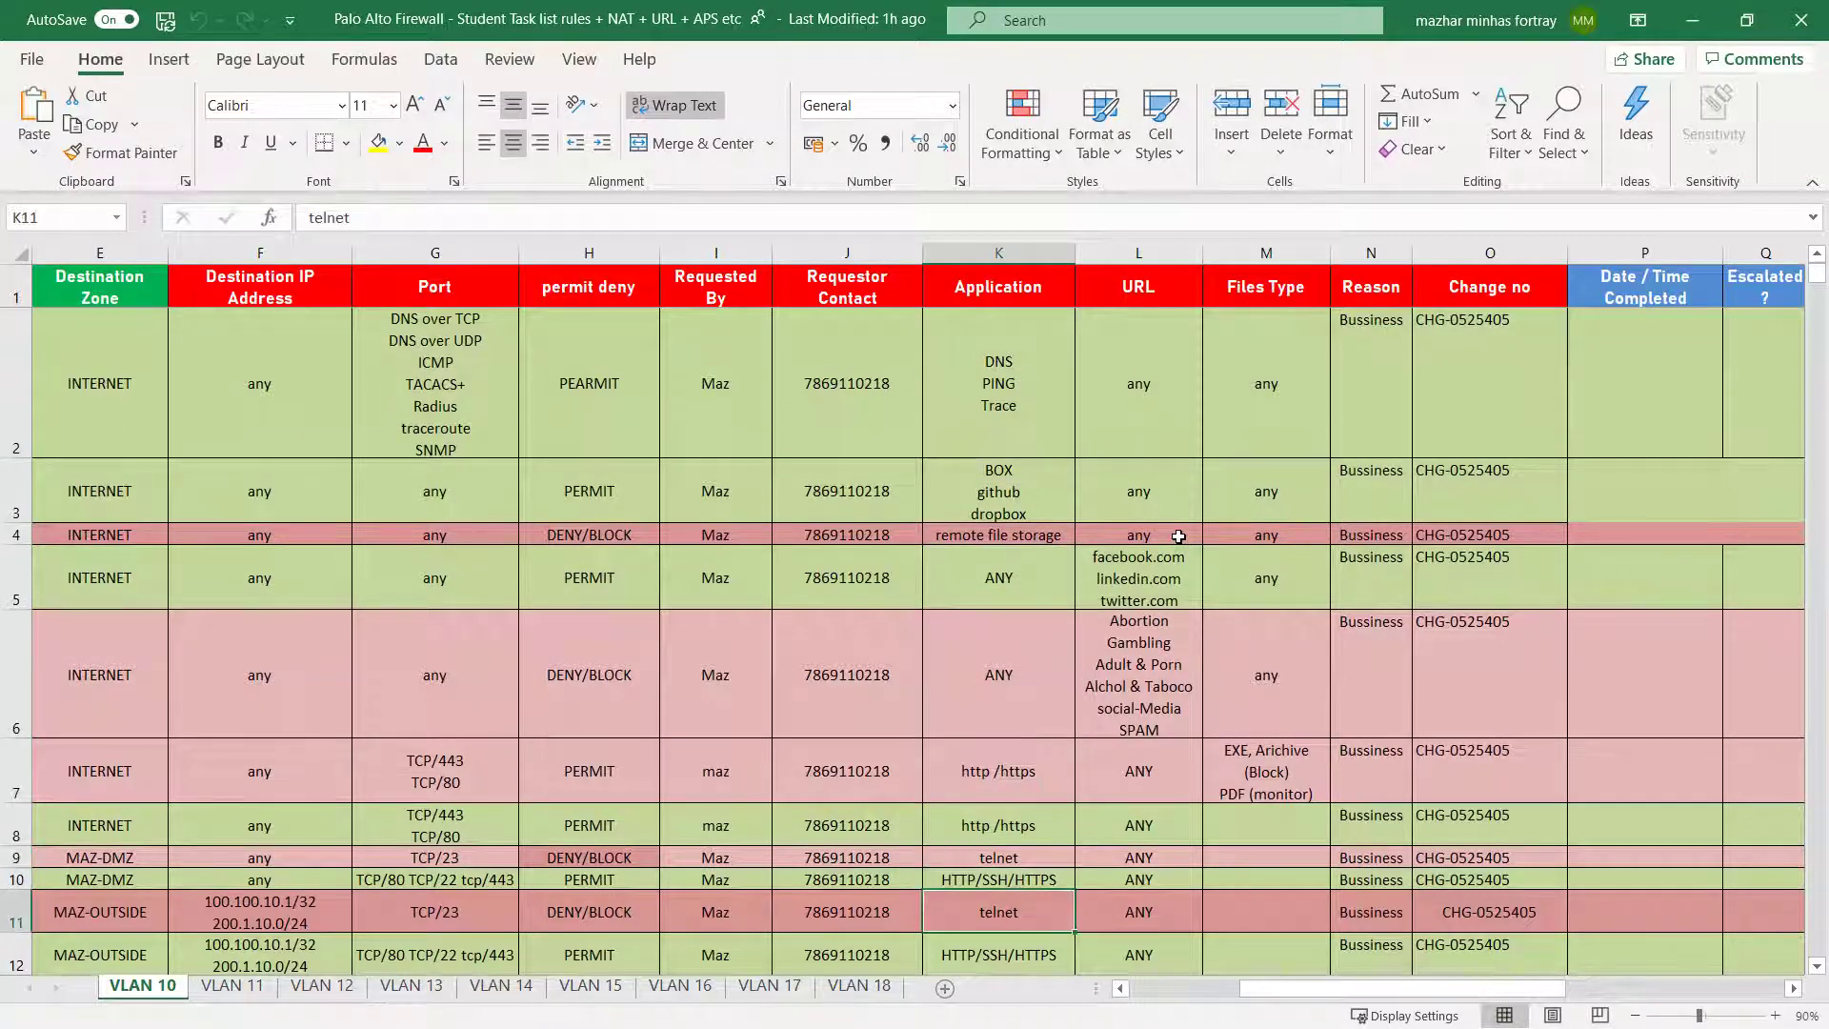
pyautogui.press('Down')
pyautogui.press('Down')
pyautogui.press('Down')
pyautogui.press('Down')
pyautogui.press('Down')
pyautogui.press('Down')
pyautogui.press('Down')
pyautogui.press('Down')
pyautogui.press('Down')
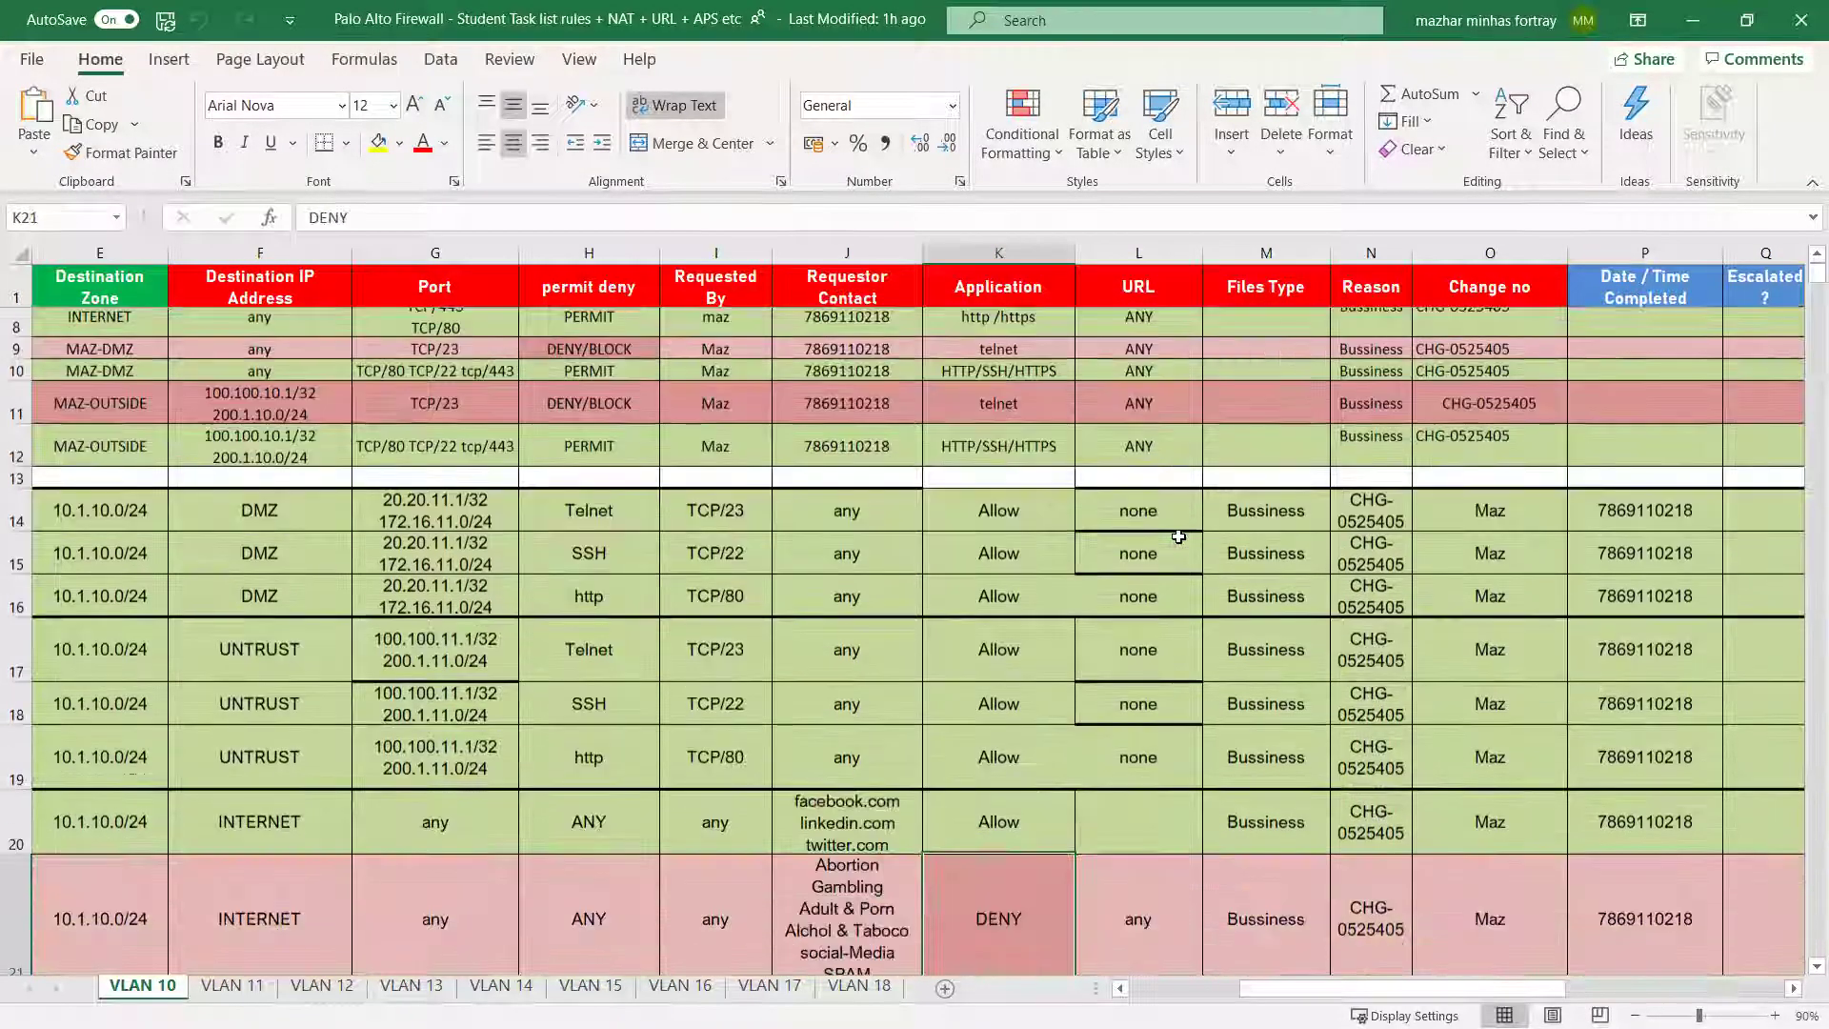
pyautogui.press('Down')
pyautogui.press('Down')
pyautogui.press('Down')
pyautogui.press('Down')
pyautogui.press('Down')
pyautogui.press('Up')
pyautogui.press('Up')
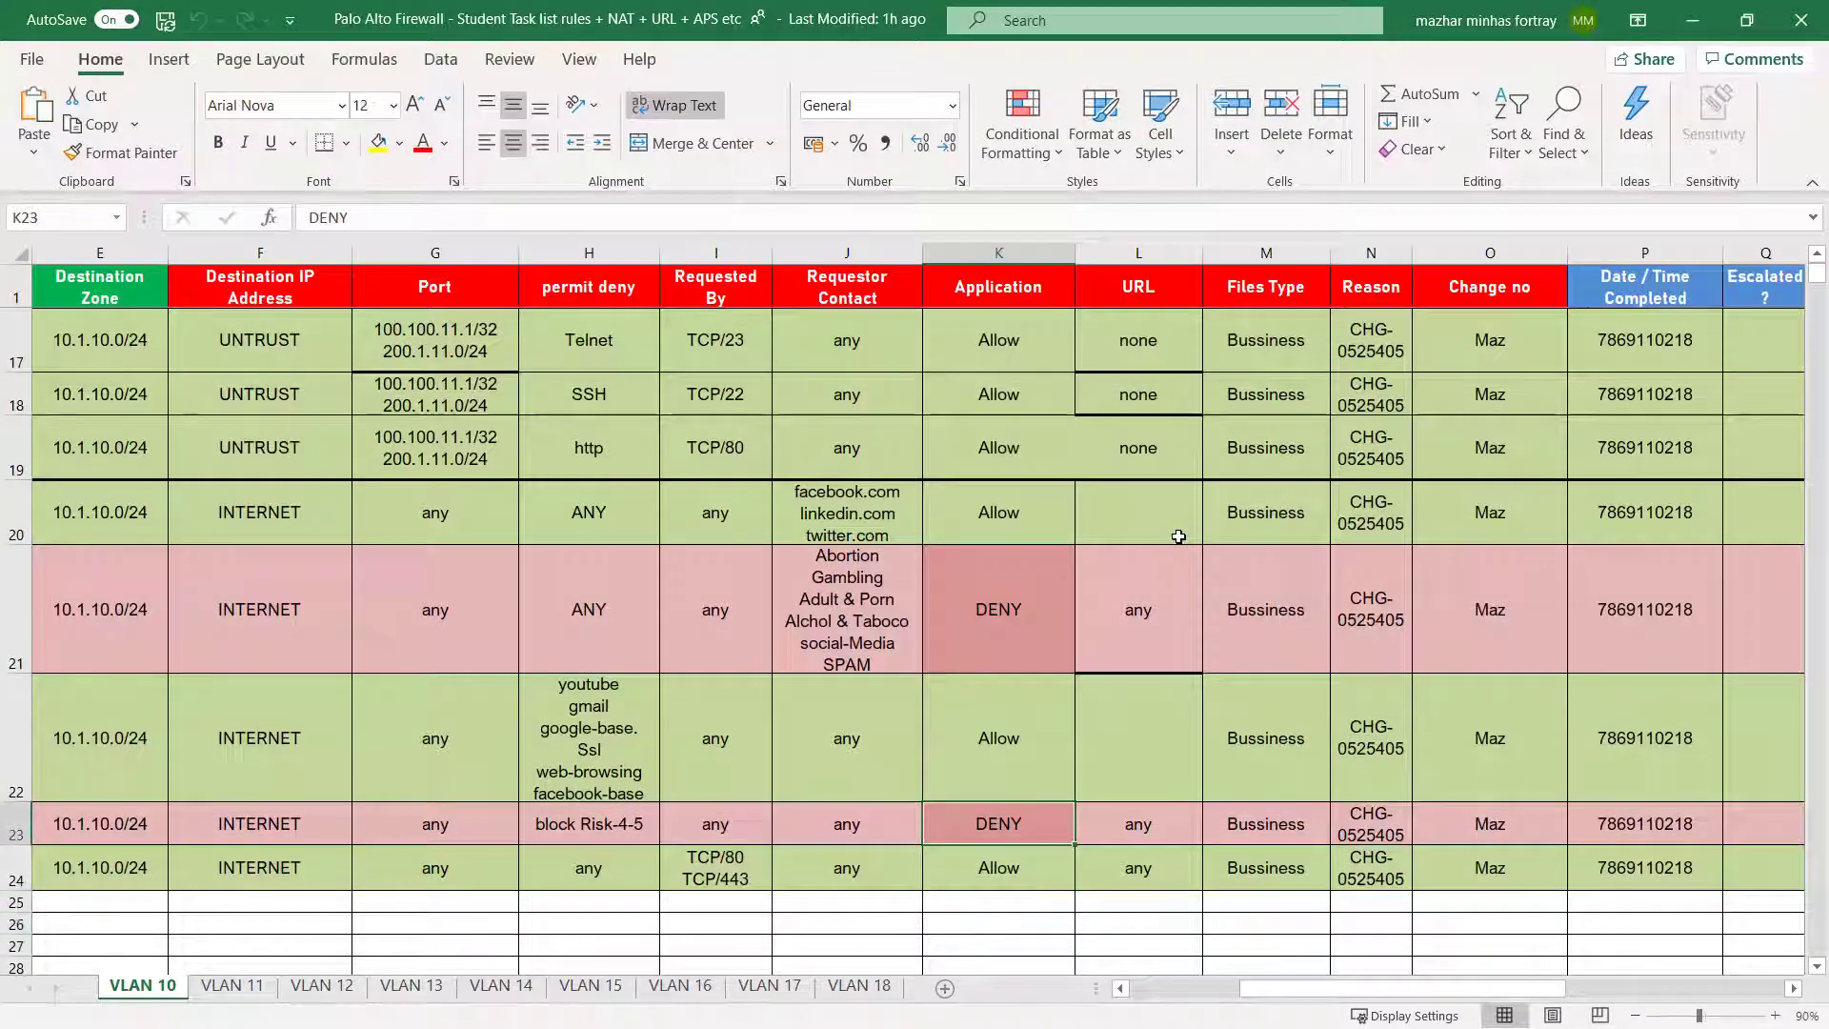
pyautogui.press('Up')
pyautogui.press('Up')
pyautogui.press('Up')
pyautogui.press('Left')
pyautogui.press('Left')
pyautogui.press('Left')
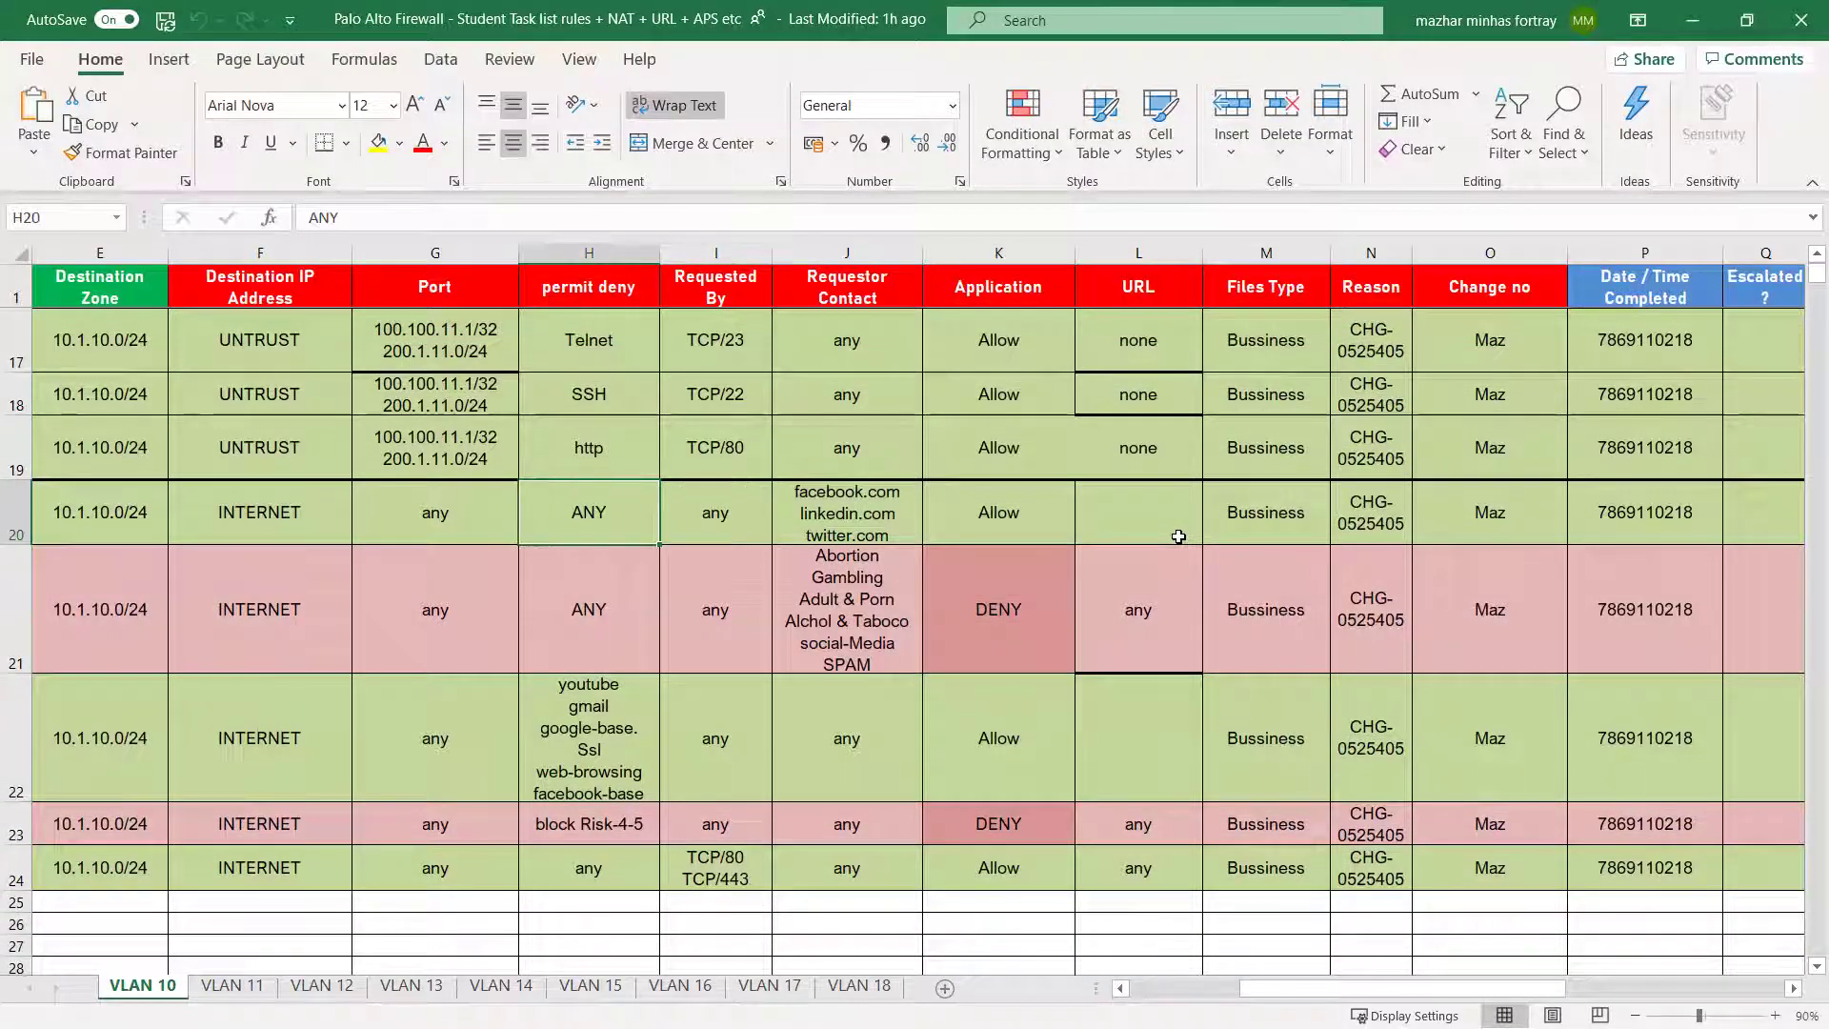
pyautogui.press('Left')
pyautogui.press('Left')
pyautogui.press('Left')
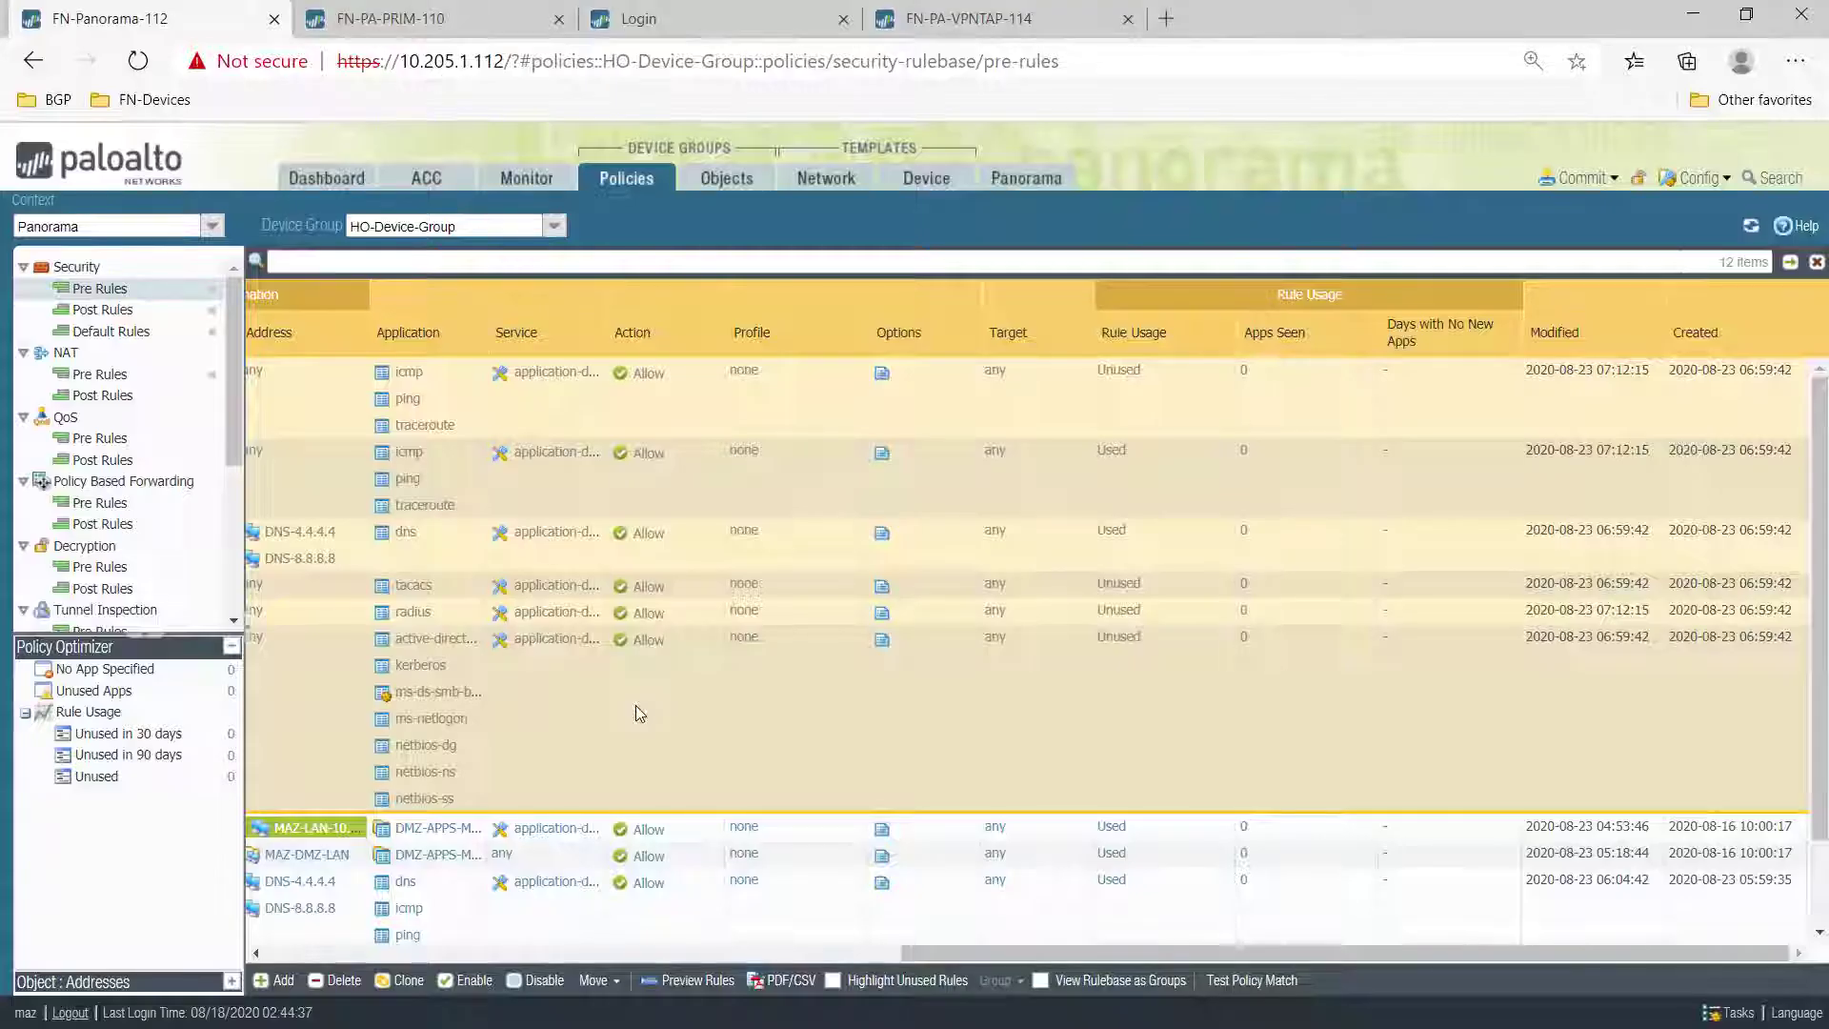
# - Bring up and refresh Panorama's application filters list showing MAZ-RISK4-5-APP-BLOCKED
pyautogui.click(420, 19)
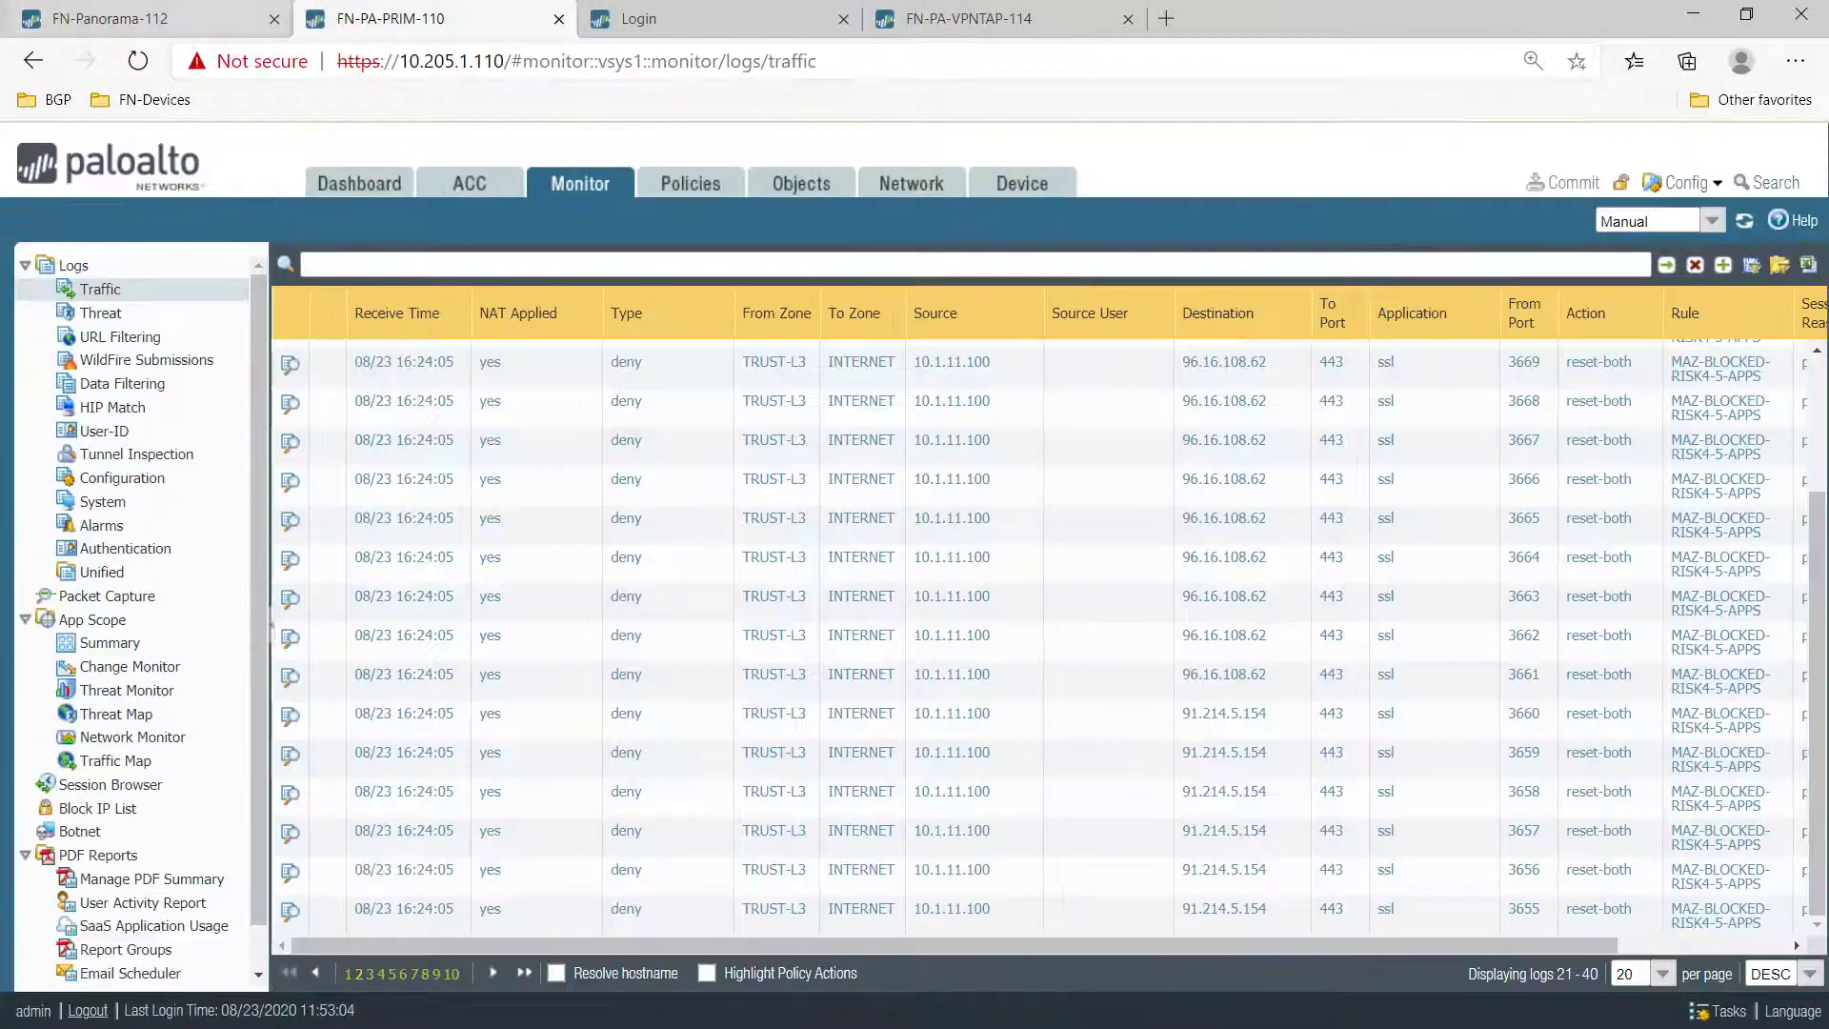
pyautogui.click(139, 15)
pyautogui.click(727, 179)
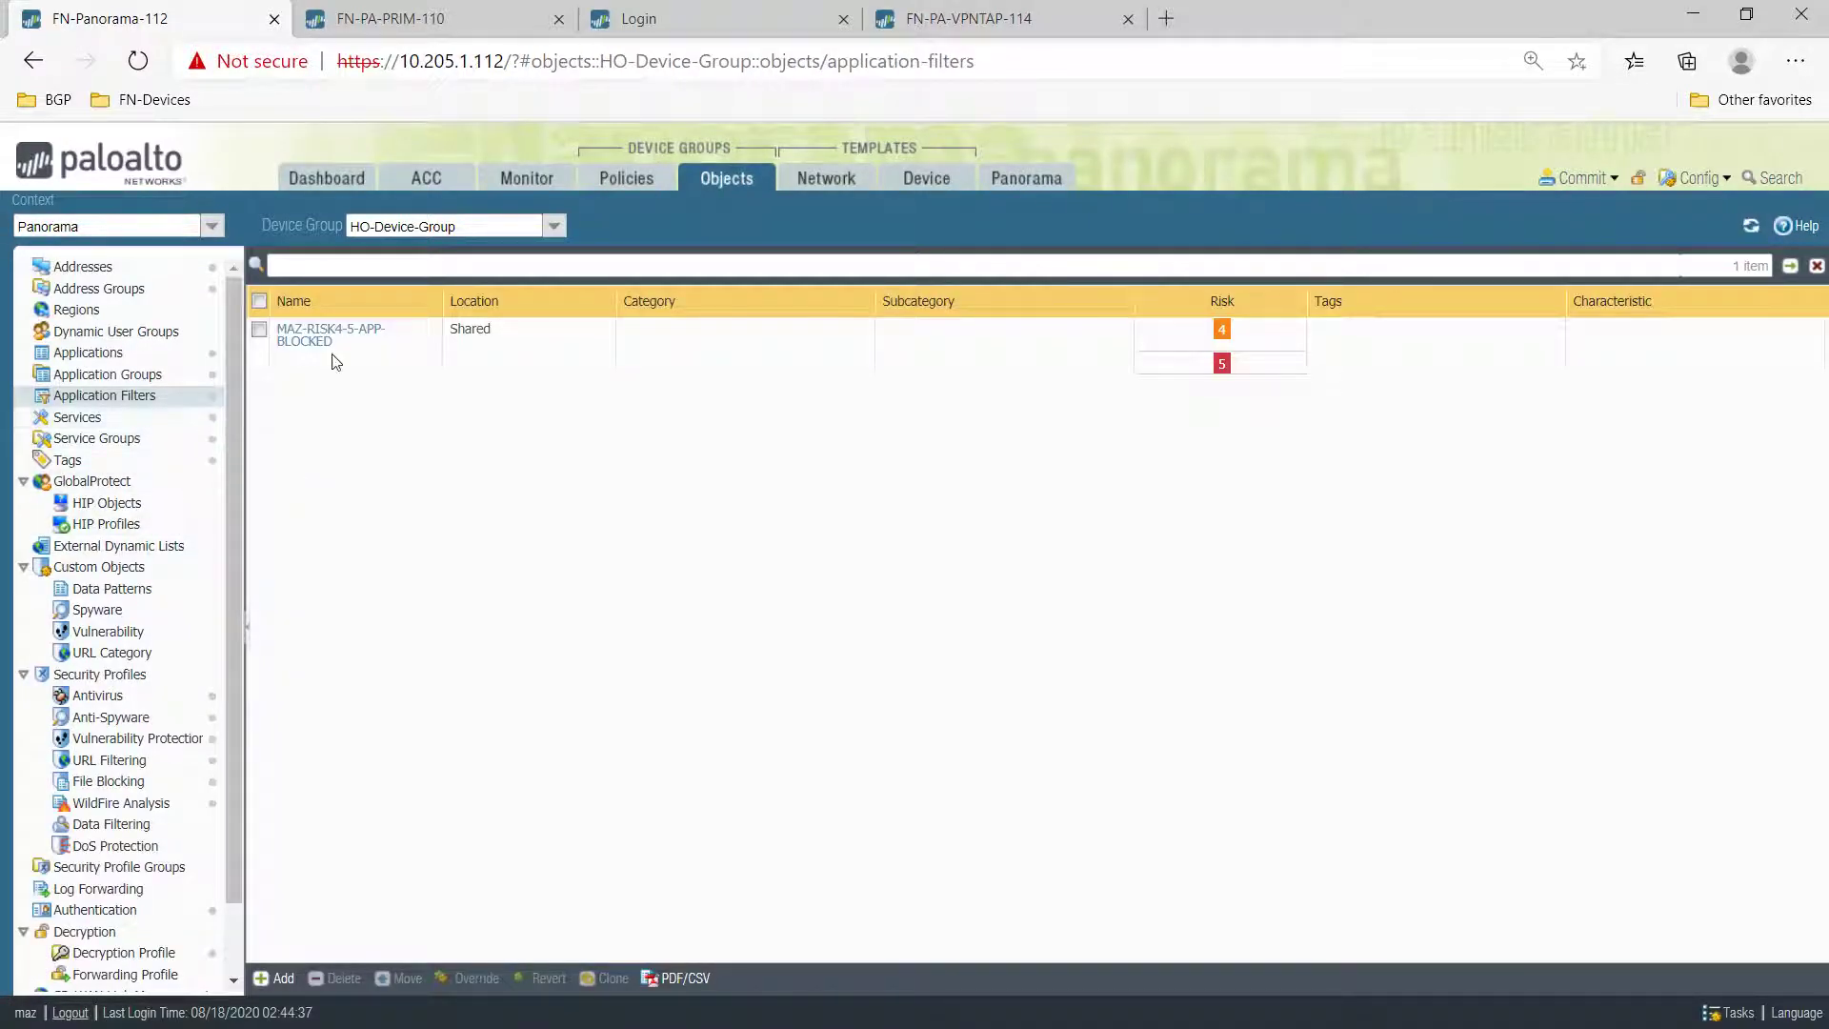
pyautogui.click(104, 396)
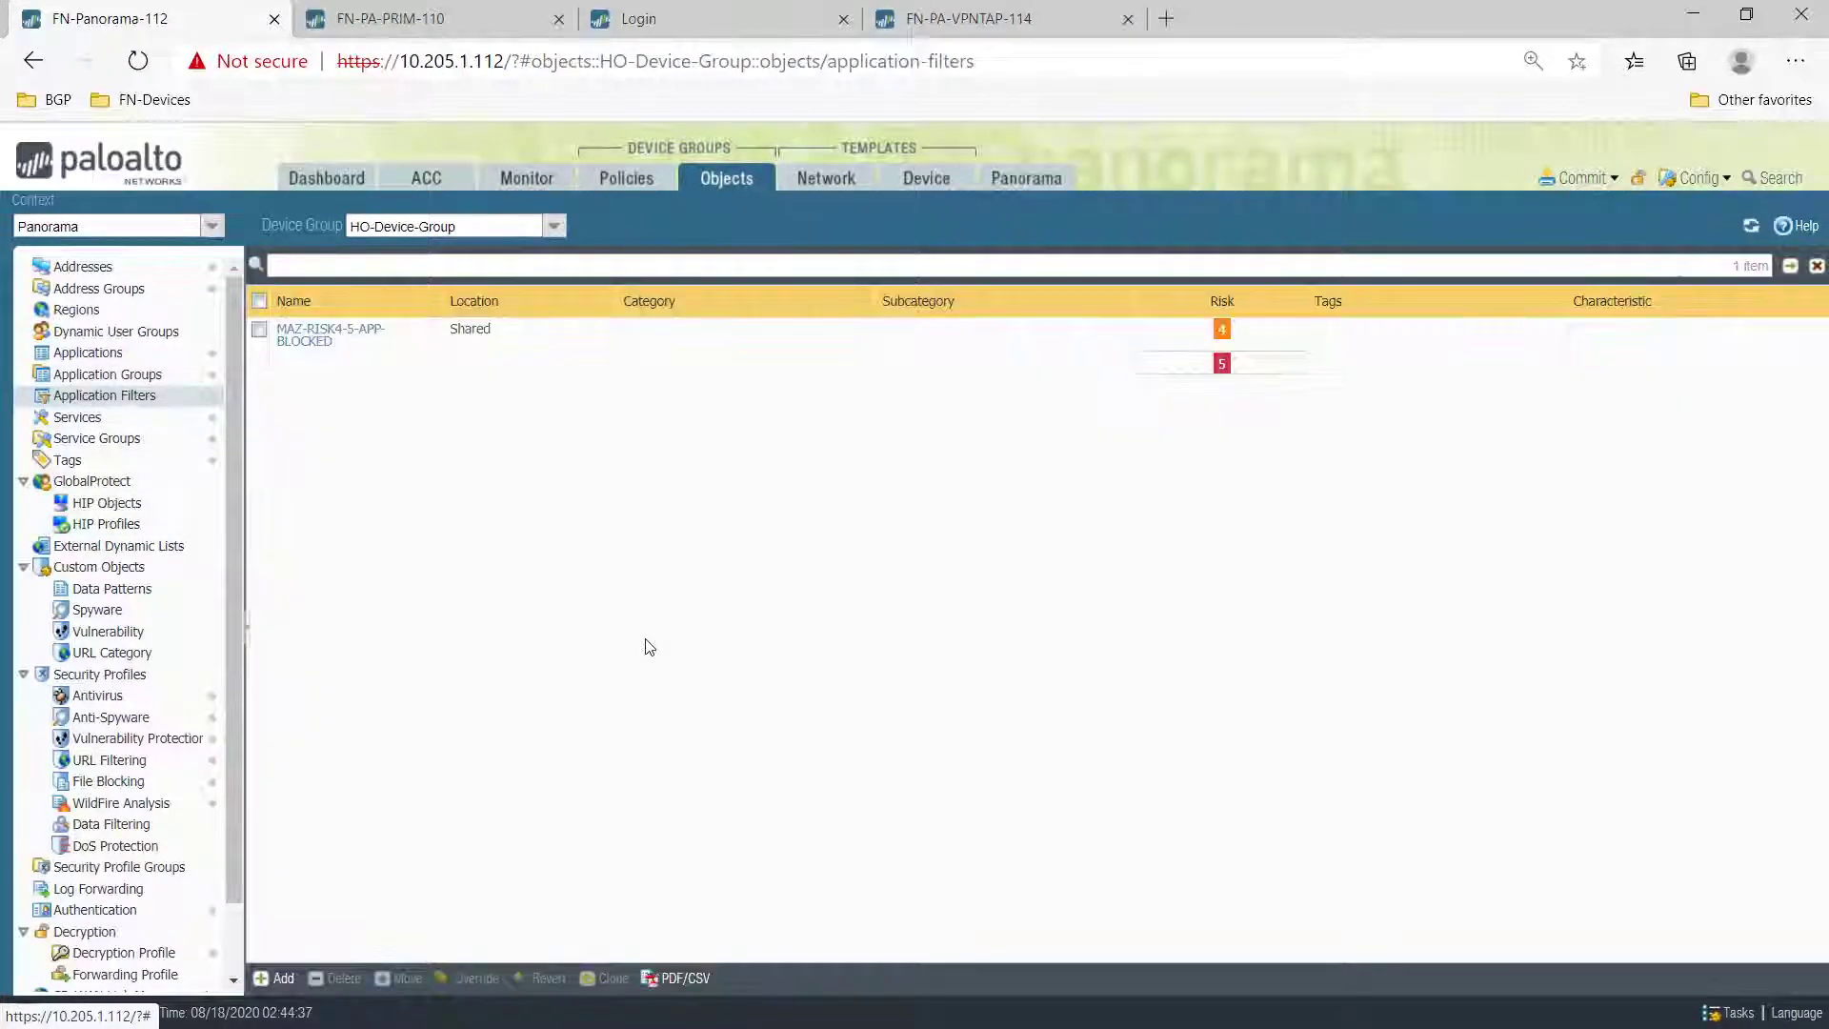
# - Compare the MAZ-RISK4-5-APP-BLOCKED filter with the firewall's denied-traffic logs, ending on the logs
pyautogui.click(448, 25)
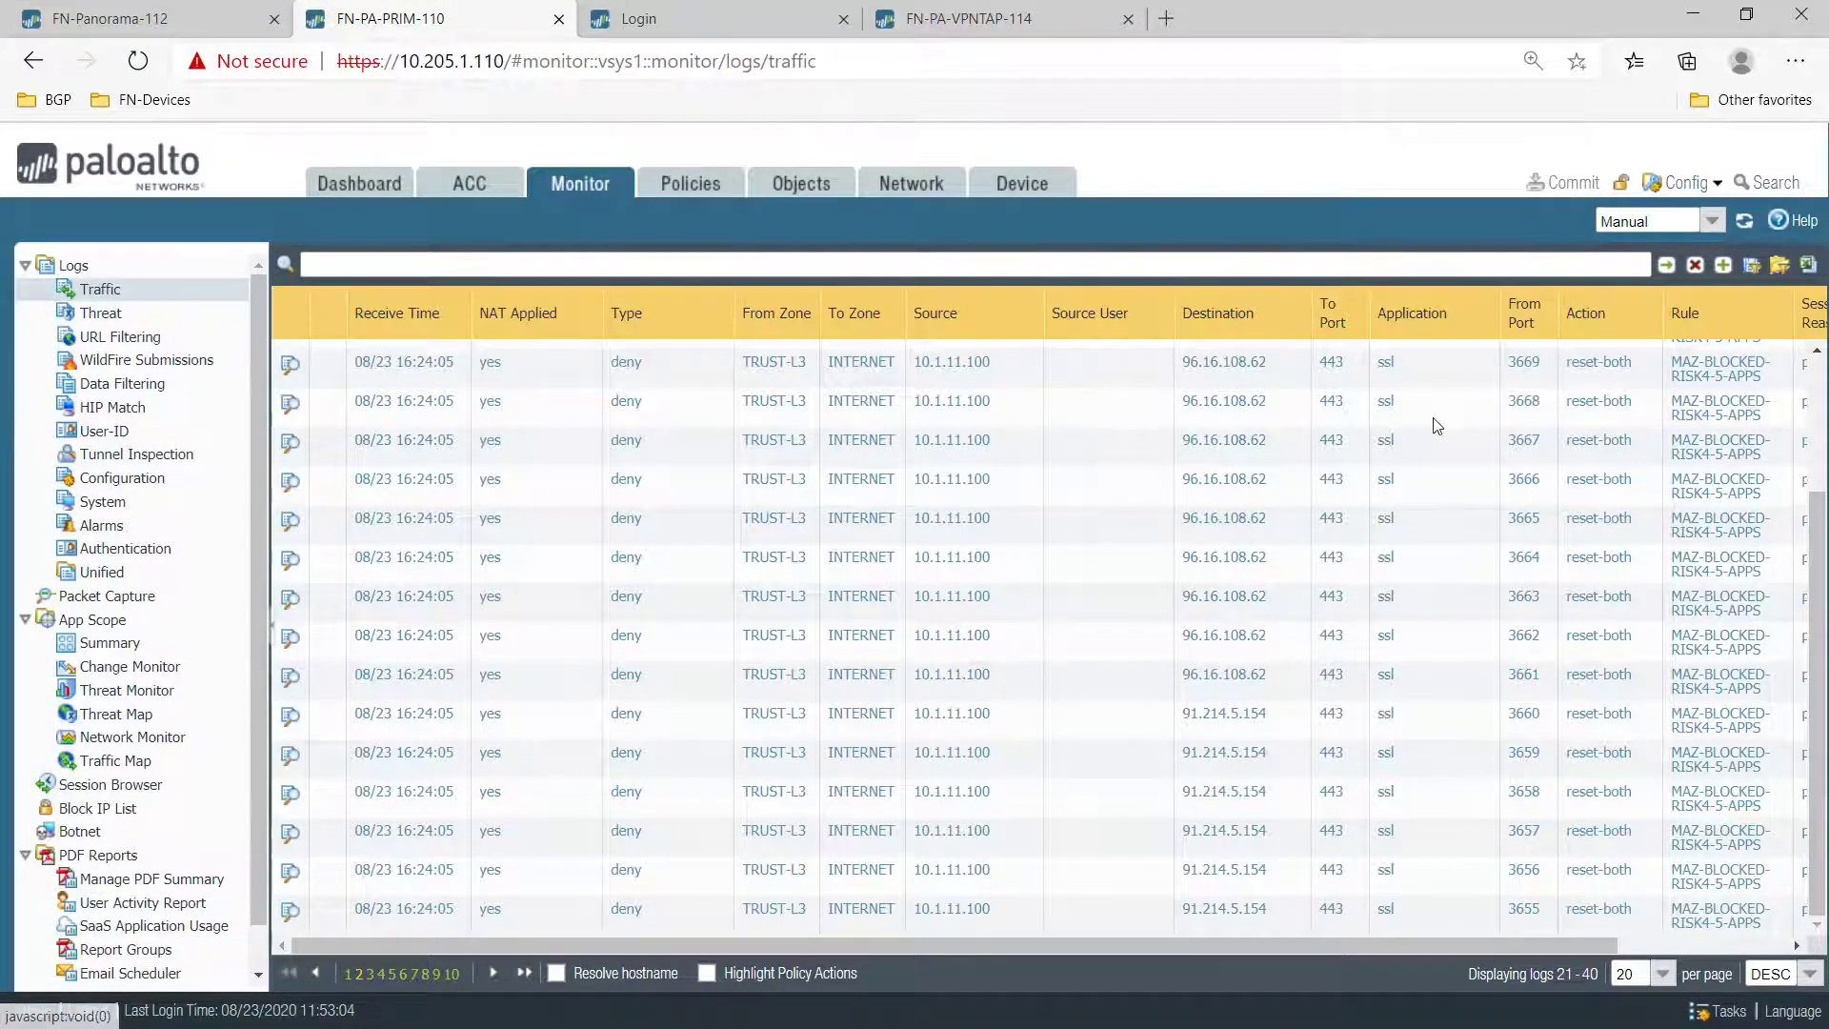
pyautogui.click(286, 18)
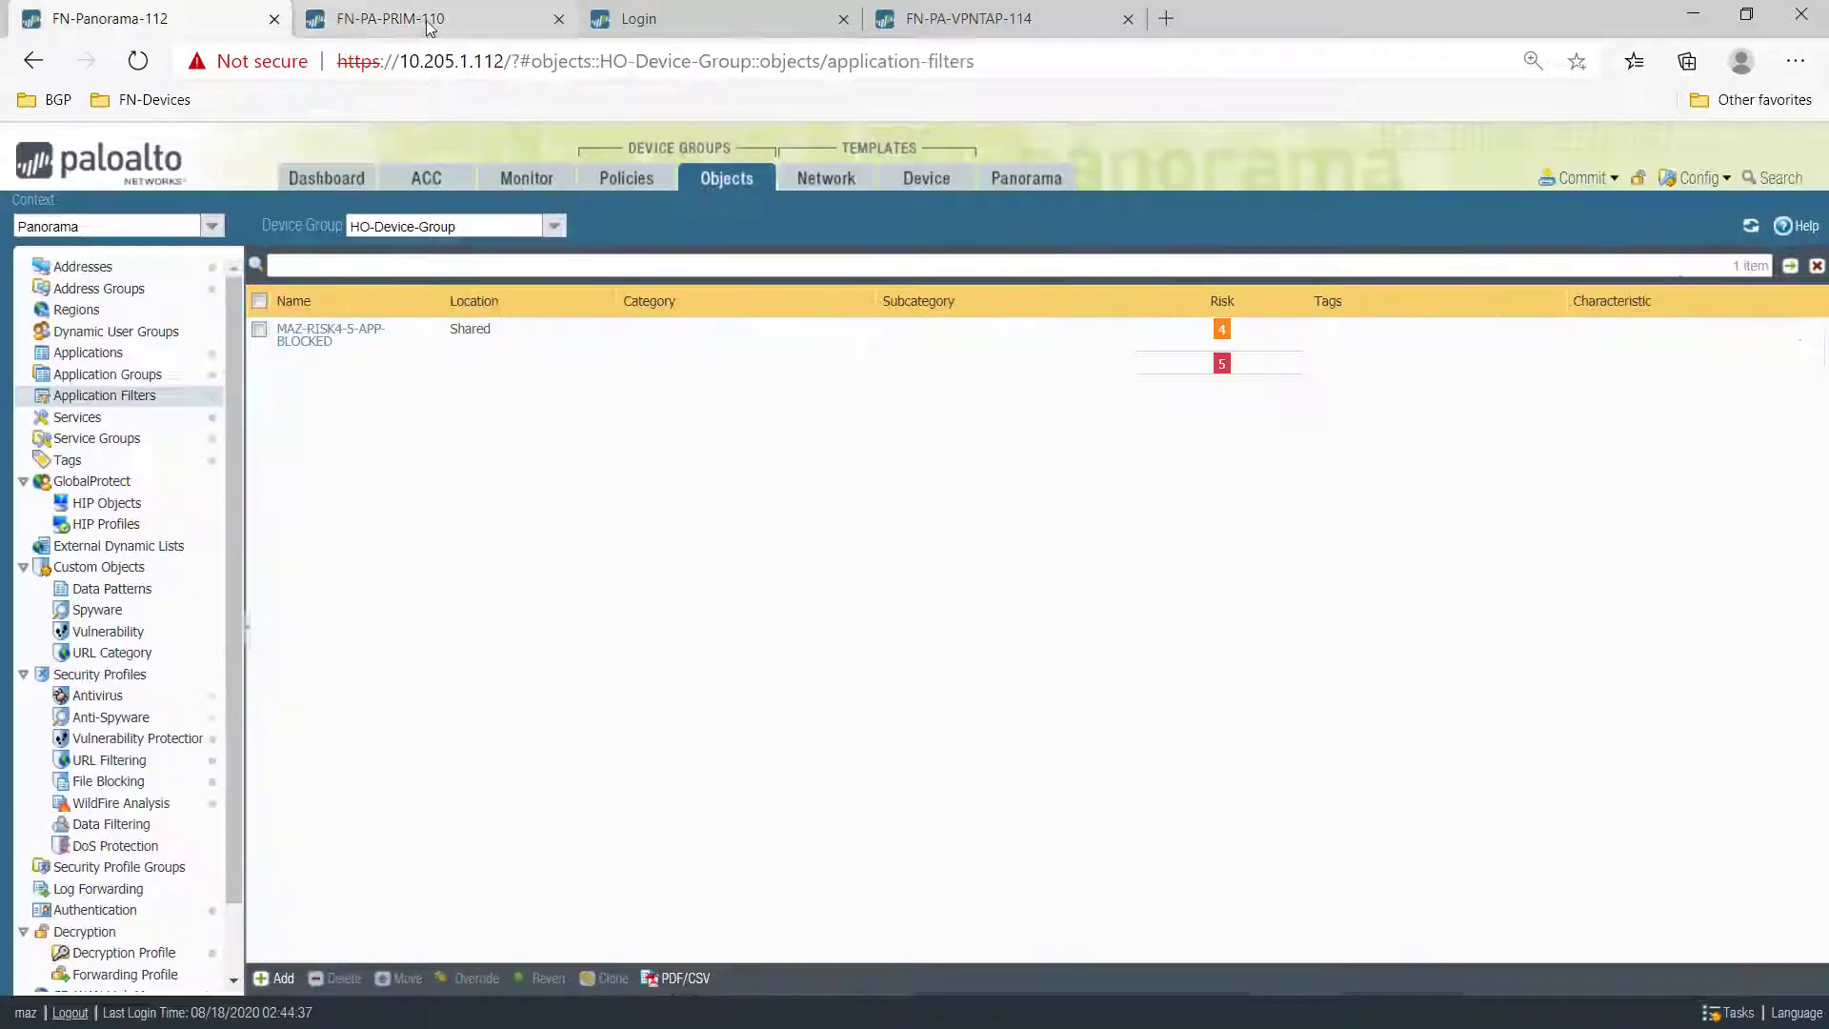
pyautogui.click(435, 19)
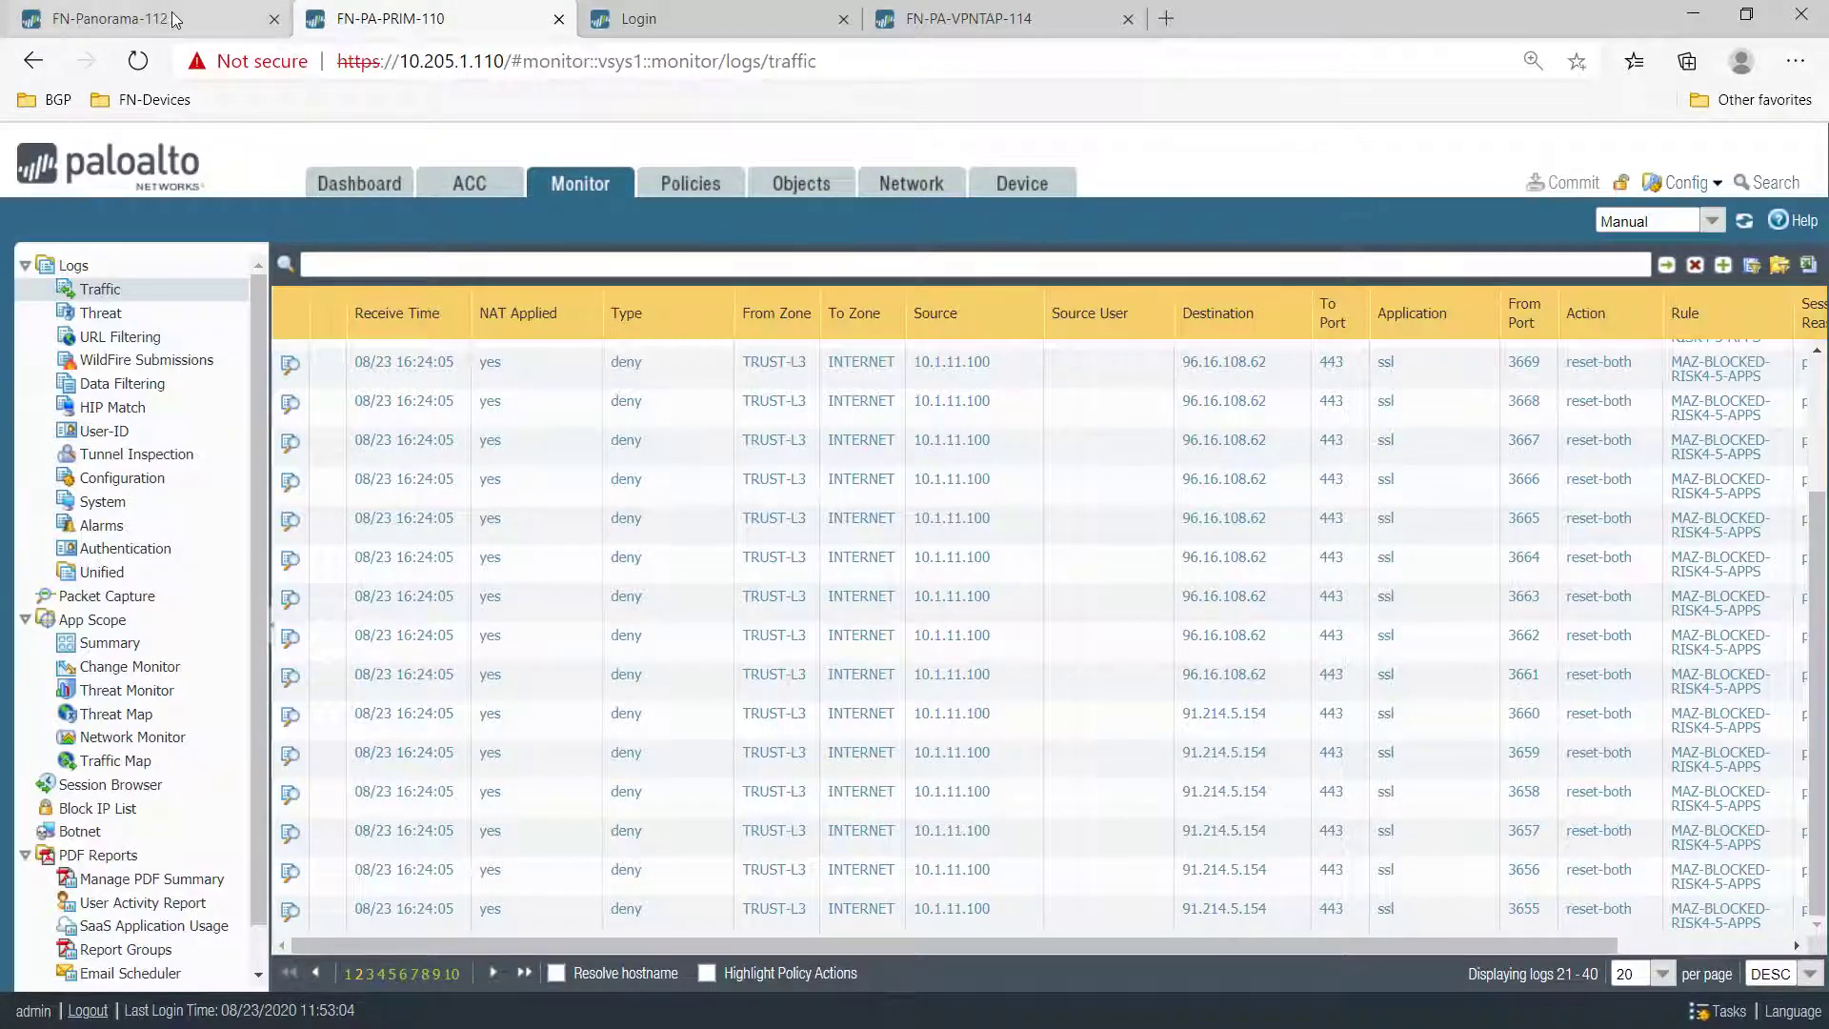
pyautogui.click(164, 18)
pyautogui.click(421, 20)
pyautogui.click(157, 18)
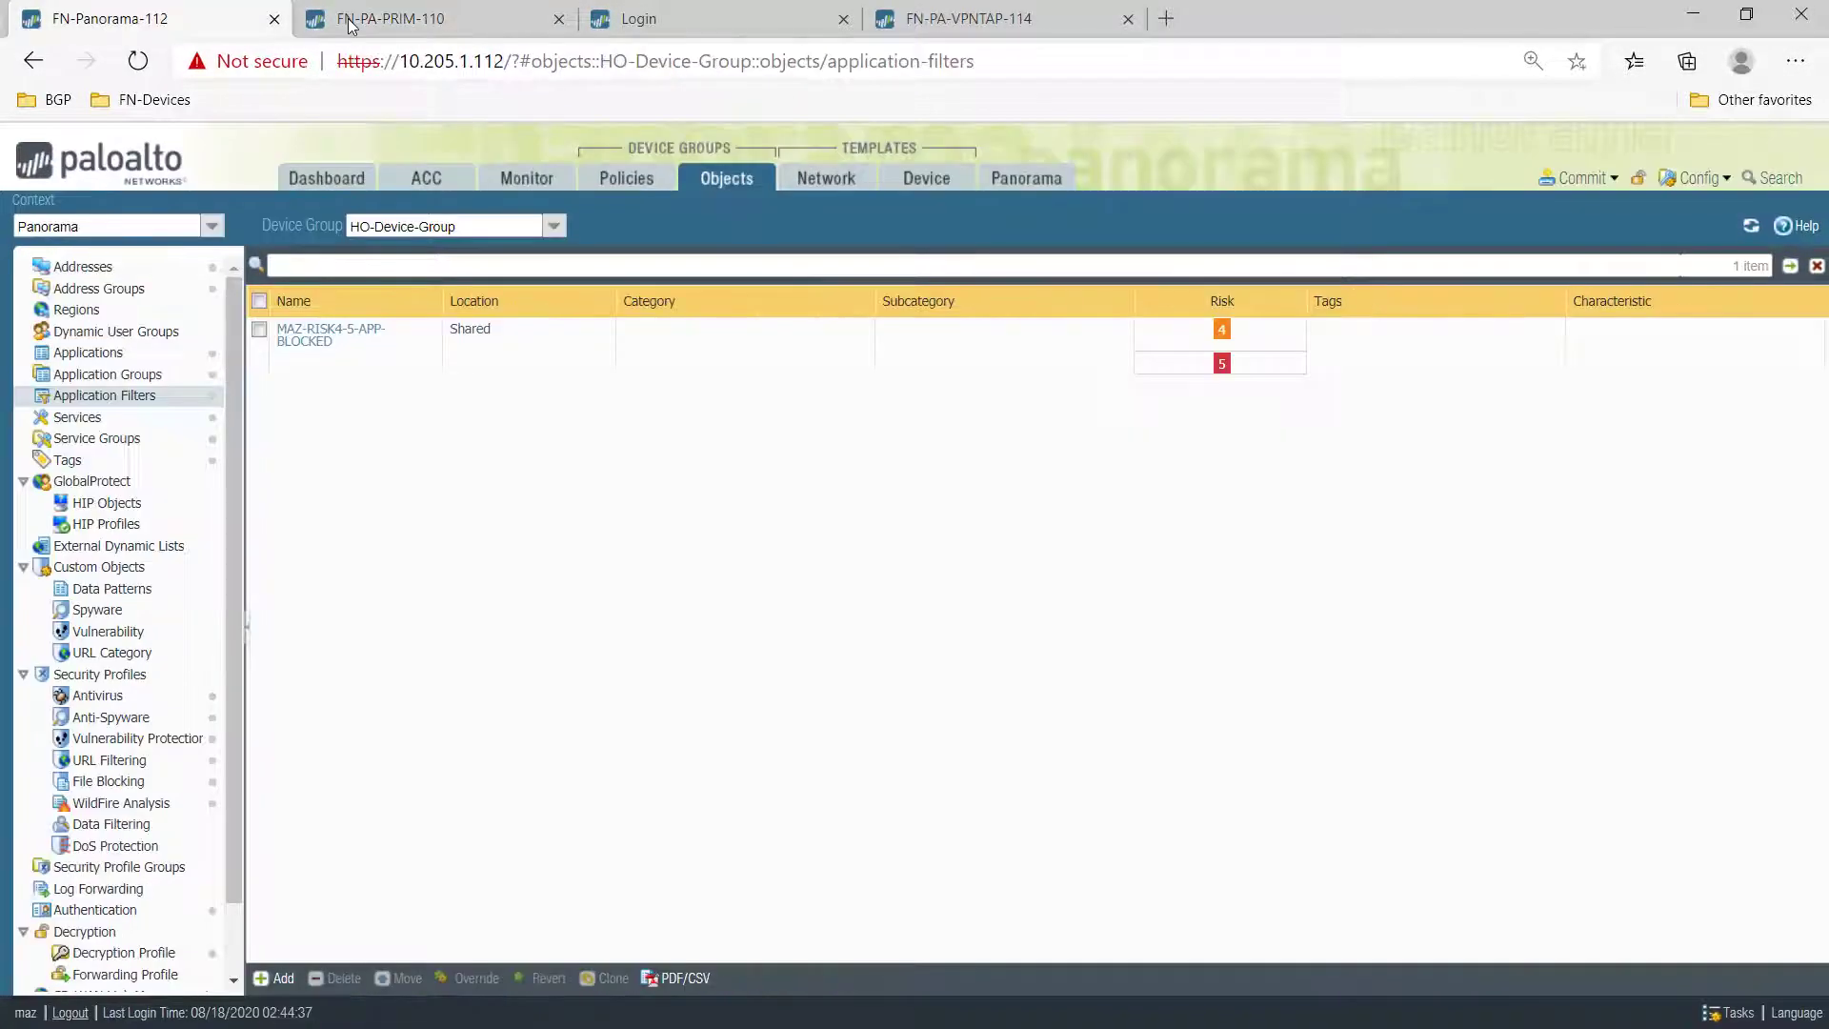
pyautogui.click(414, 19)
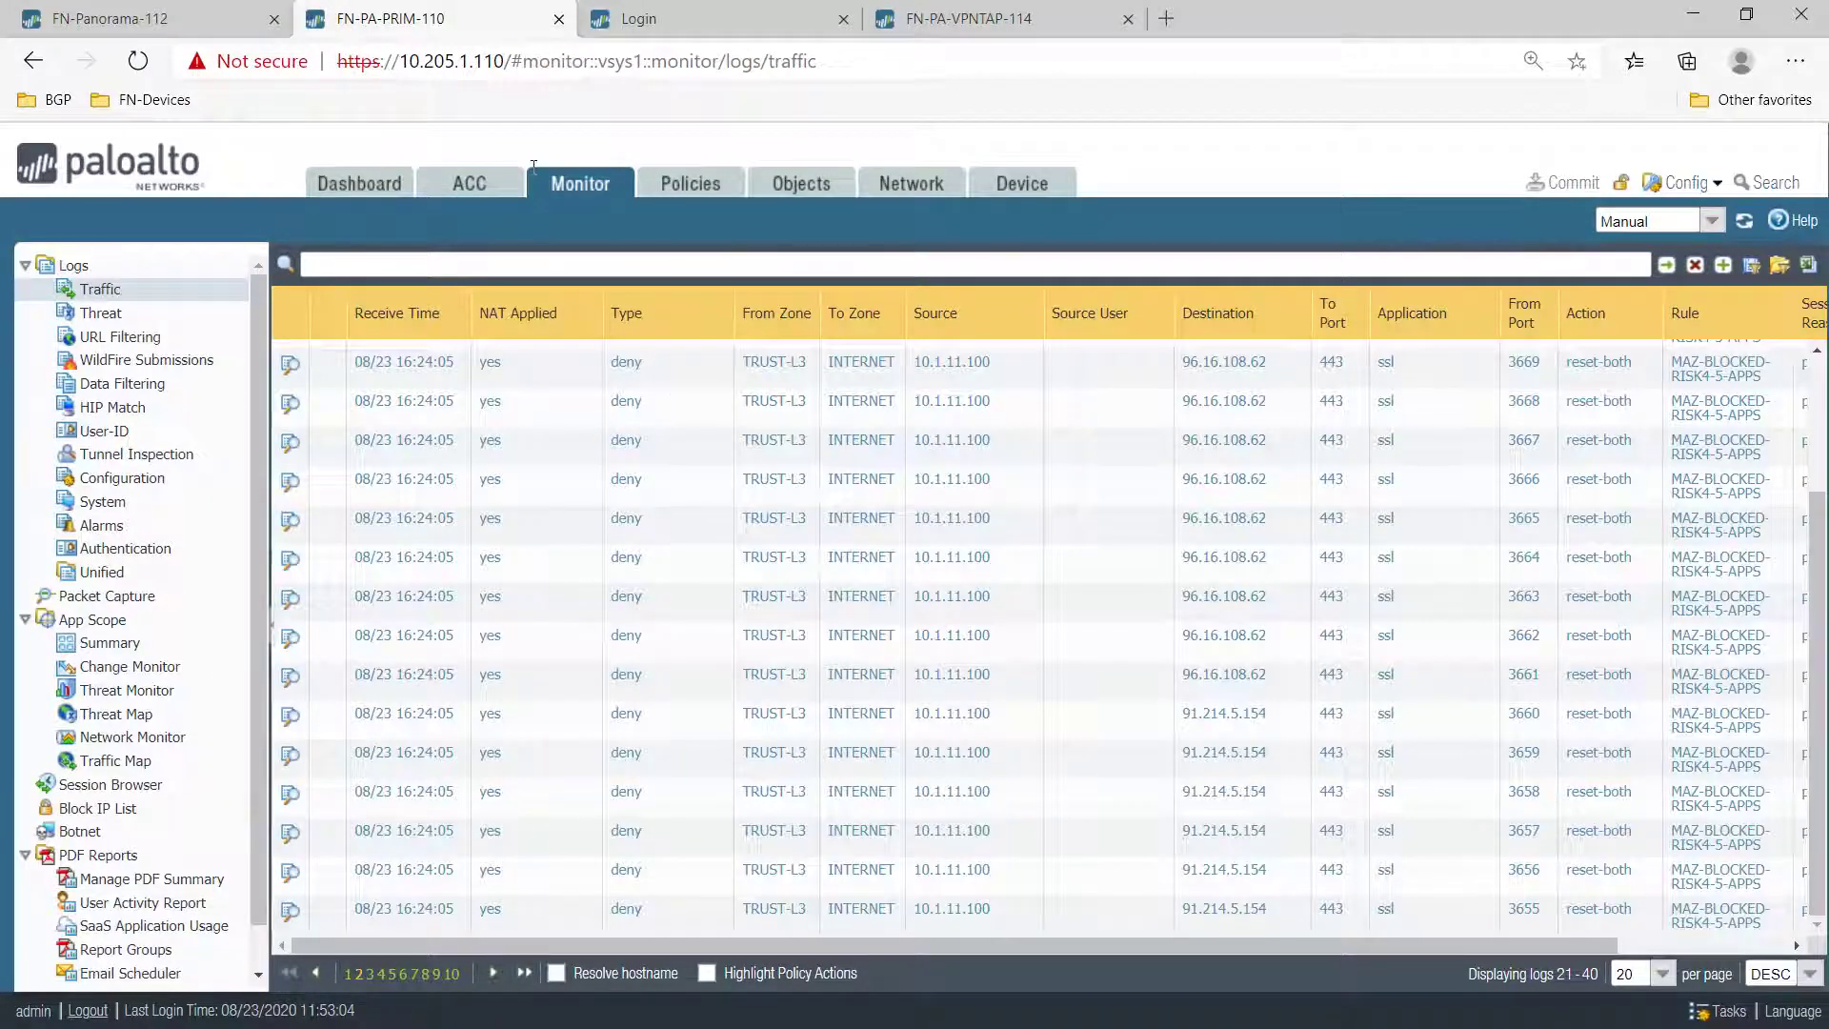